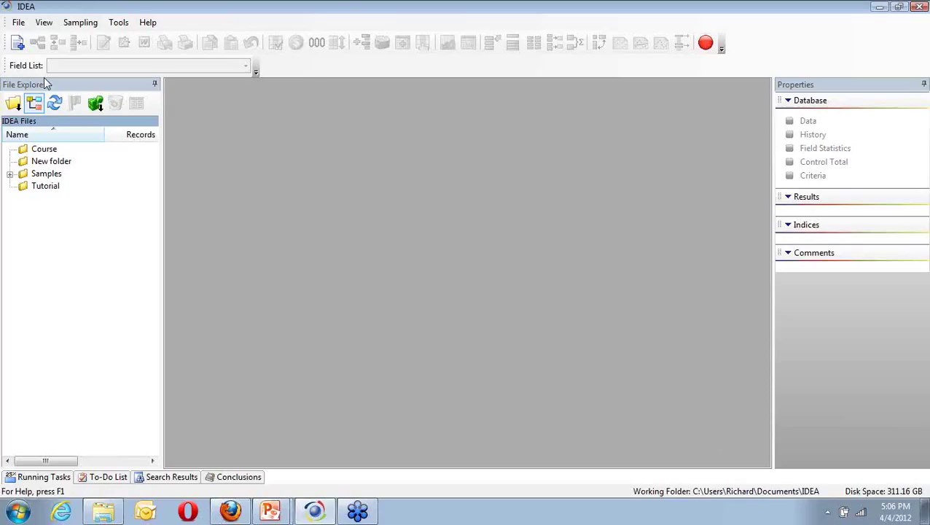
Step: Try to set the Samples folder as the working folder, and expand Samples in the file list
{"action": "left_click", "coordinate": [19, 24]}
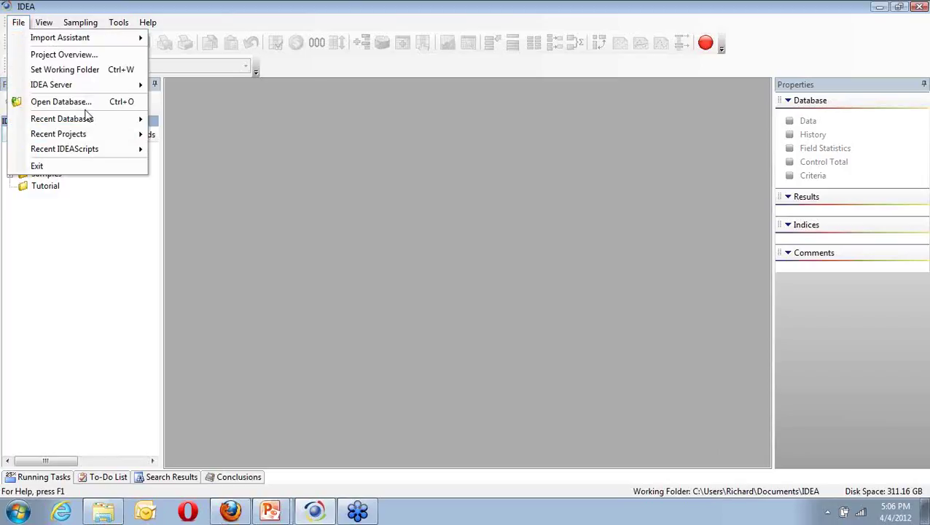
{"action": "left_click", "coordinate": [129, 72]}
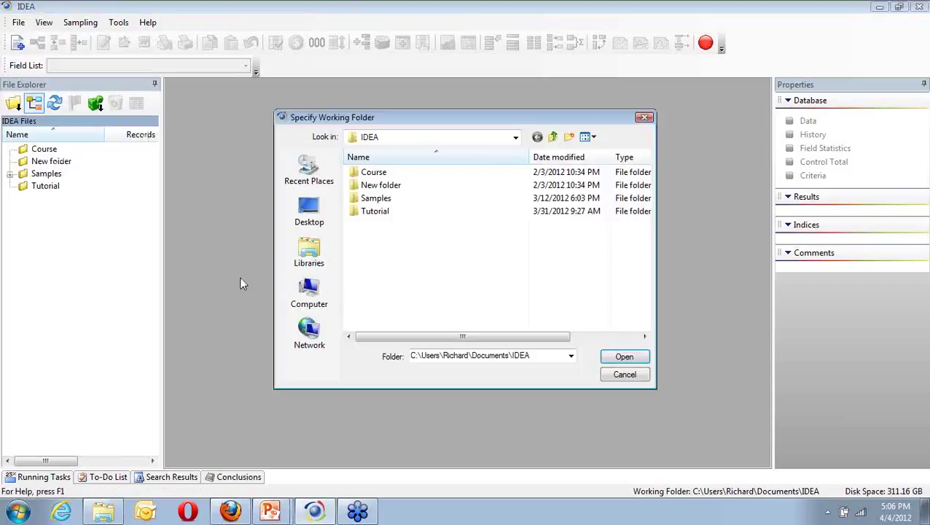
{"action": "double_click", "coordinate": [376, 199]}
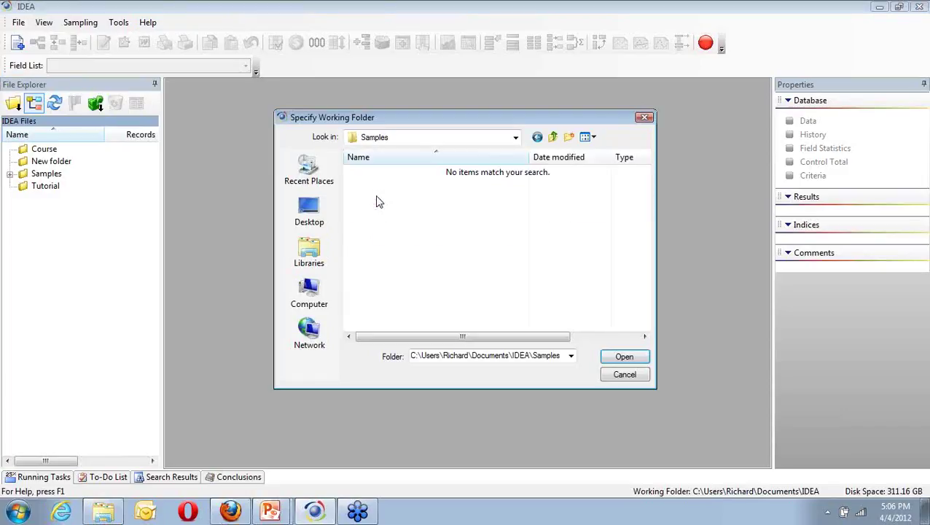
{"action": "left_click", "coordinate": [628, 355]}
{"action": "left_click", "coordinate": [9, 173]}
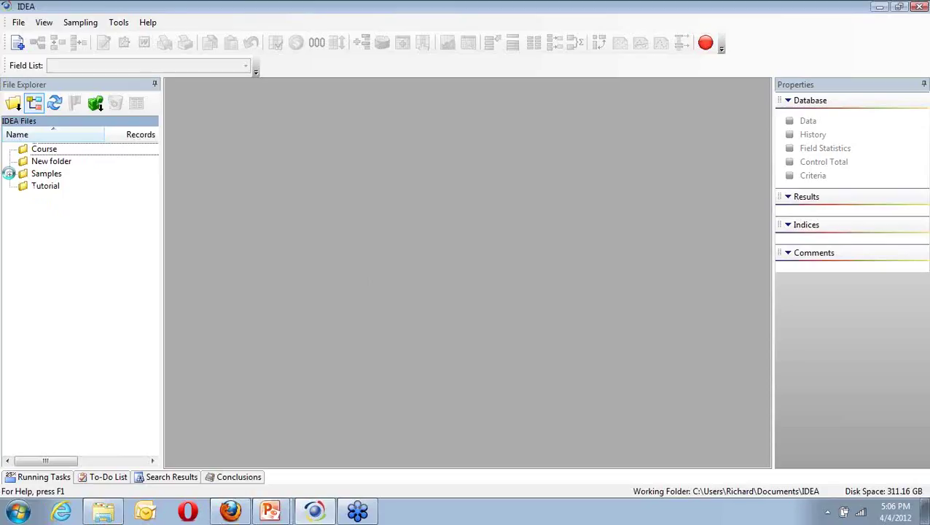
{"action": "left_click", "coordinate": [9, 174]}
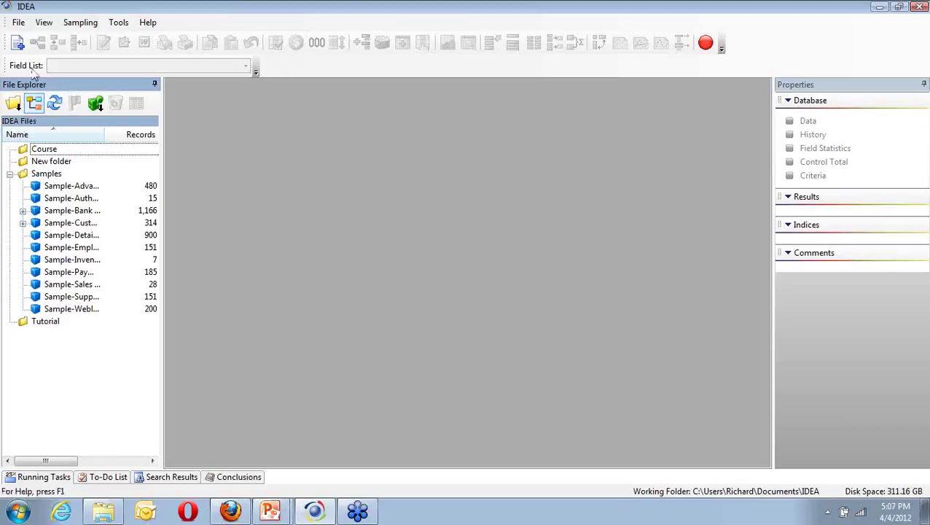
Step: Start a data import in Text format using sales.txt from the Tutorial folder as the source file
{"action": "left_click", "coordinate": [19, 25]}
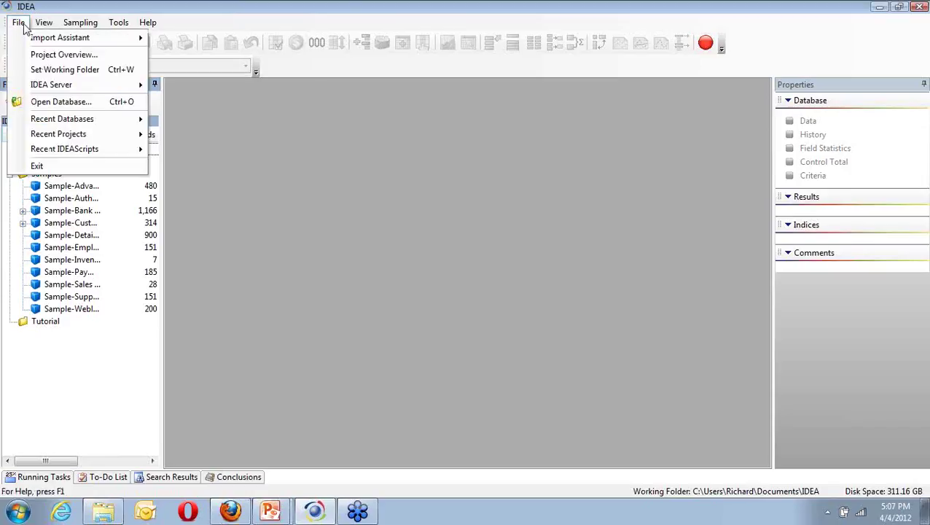
{"action": "mouse_move", "coordinate": [36, 38]}
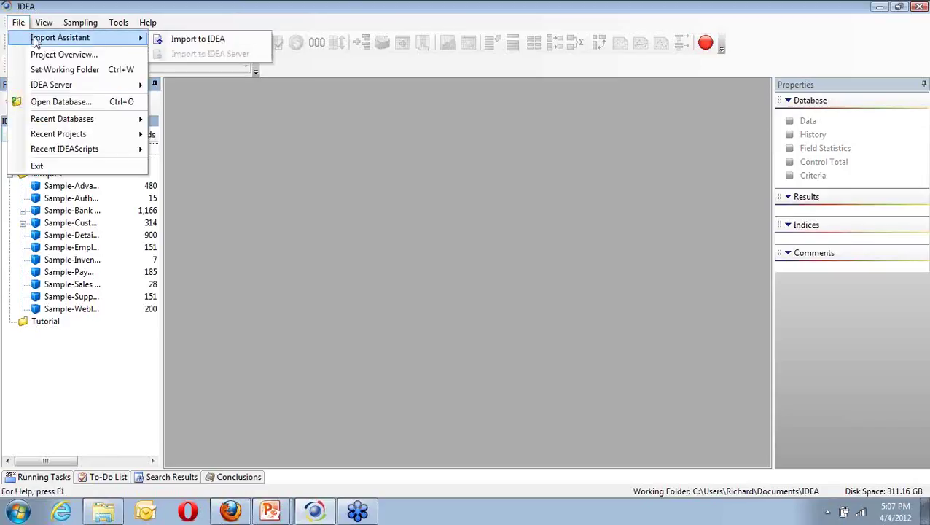
{"action": "left_click", "coordinate": [159, 40]}
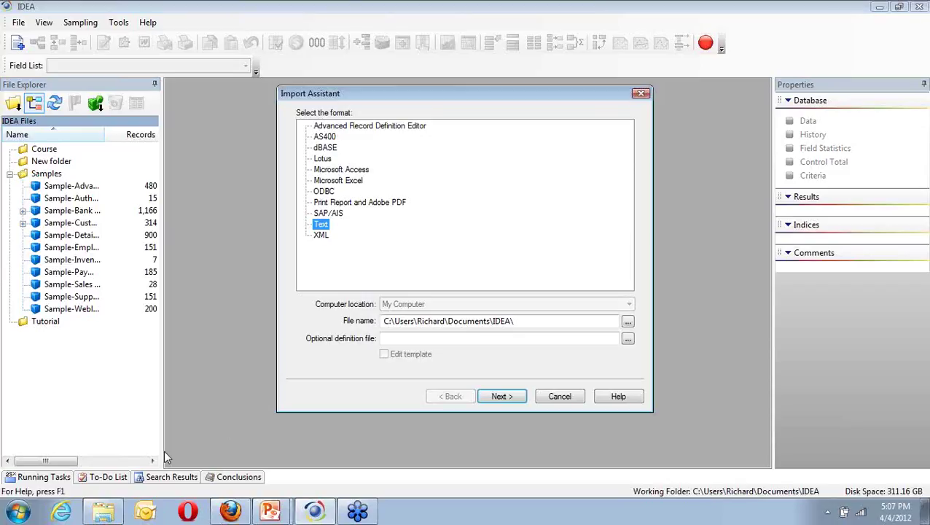
{"action": "left_click", "coordinate": [627, 321]}
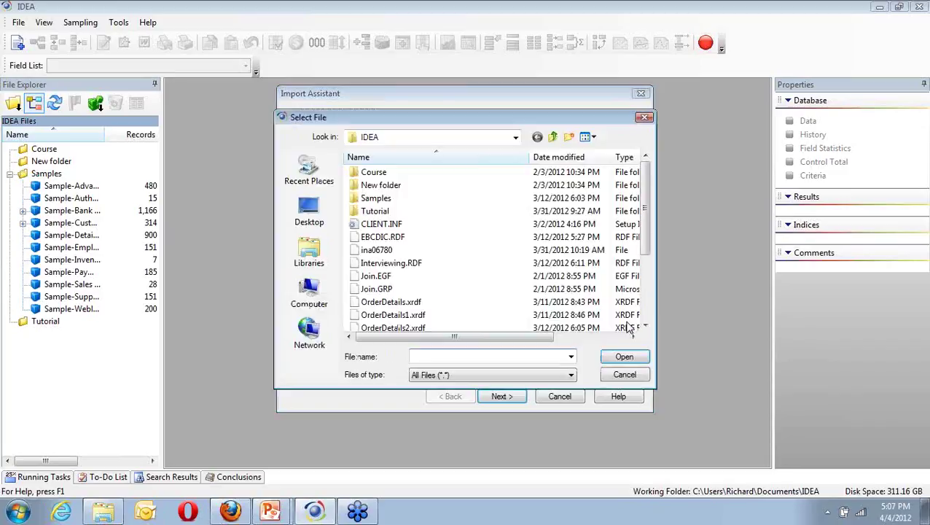
{"action": "double_click", "coordinate": [375, 211]}
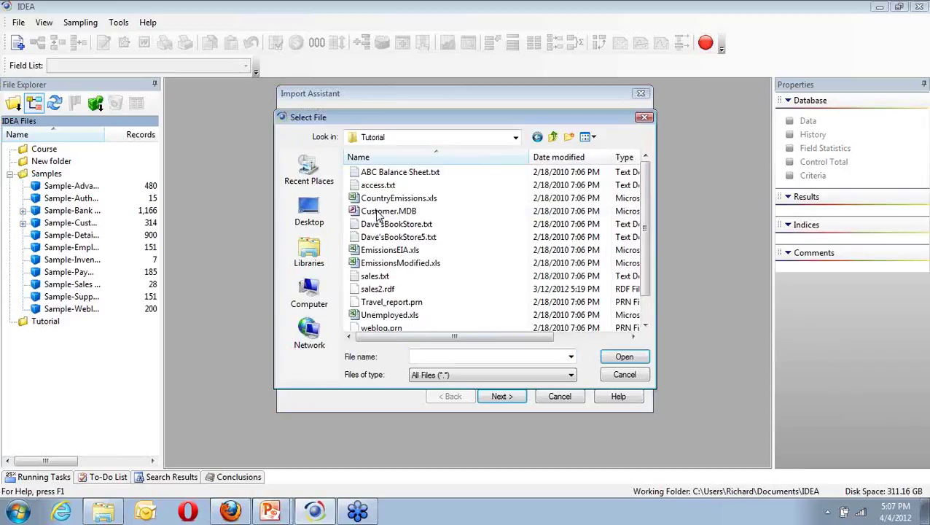
{"action": "left_click", "coordinate": [375, 277]}
{"action": "double_click", "coordinate": [375, 277]}
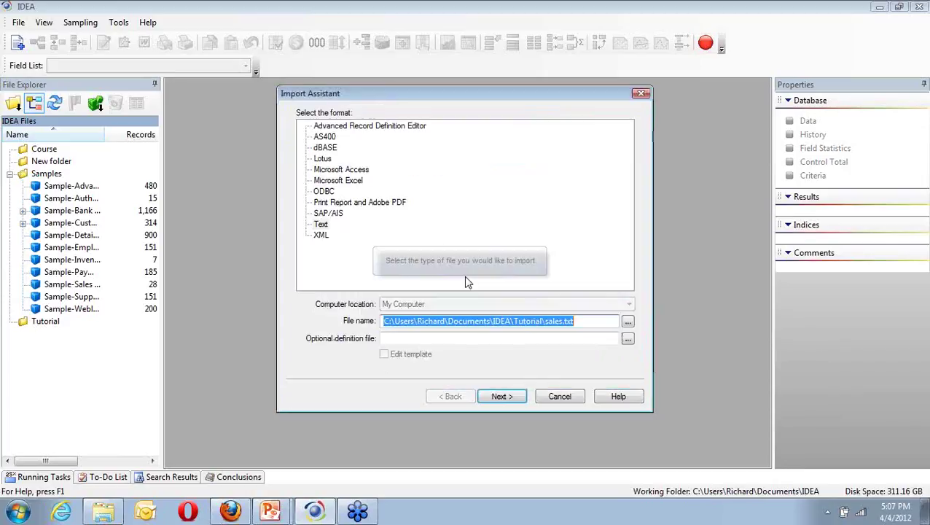
{"action": "left_click", "coordinate": [504, 397]}
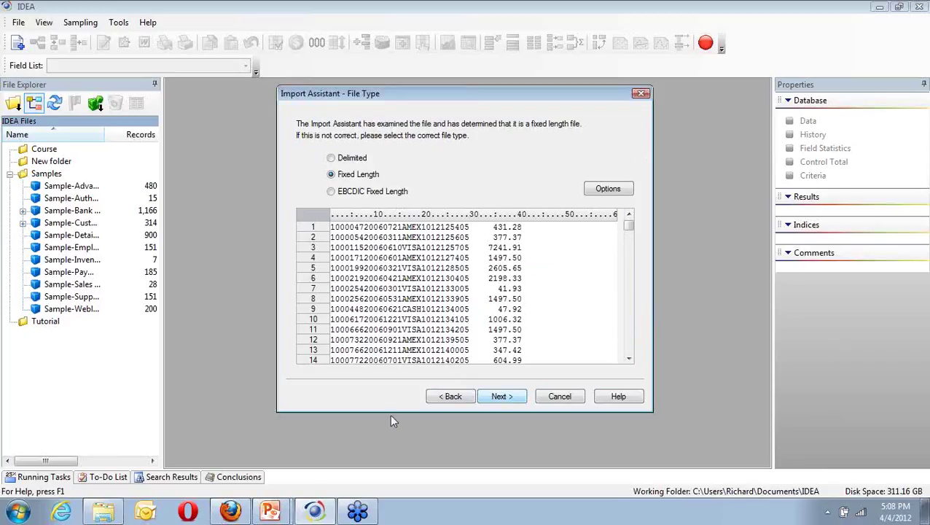
Step: Preview the file as EBCDIC Fixed Length, view the formatting options without changes, and proceed with Fixed Length as the file type
{"action": "left_click", "coordinate": [332, 193]}
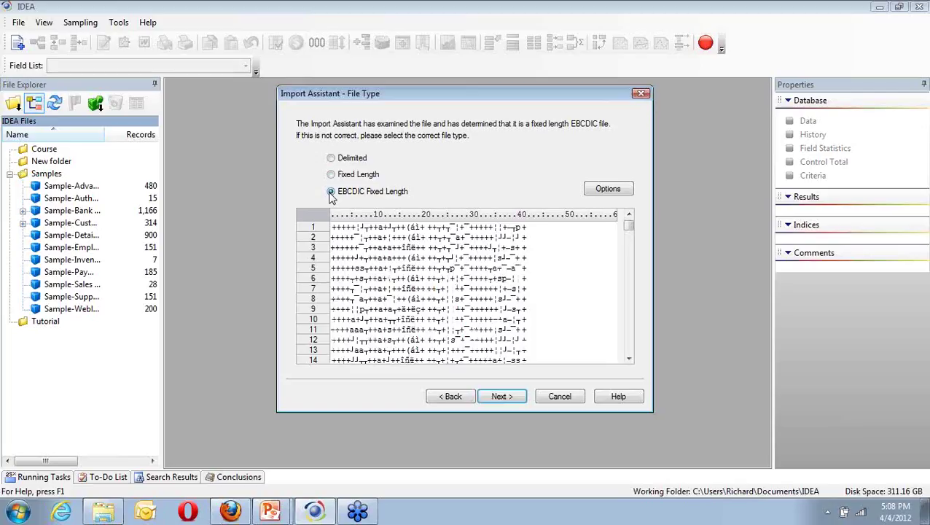
{"action": "left_click", "coordinate": [333, 176]}
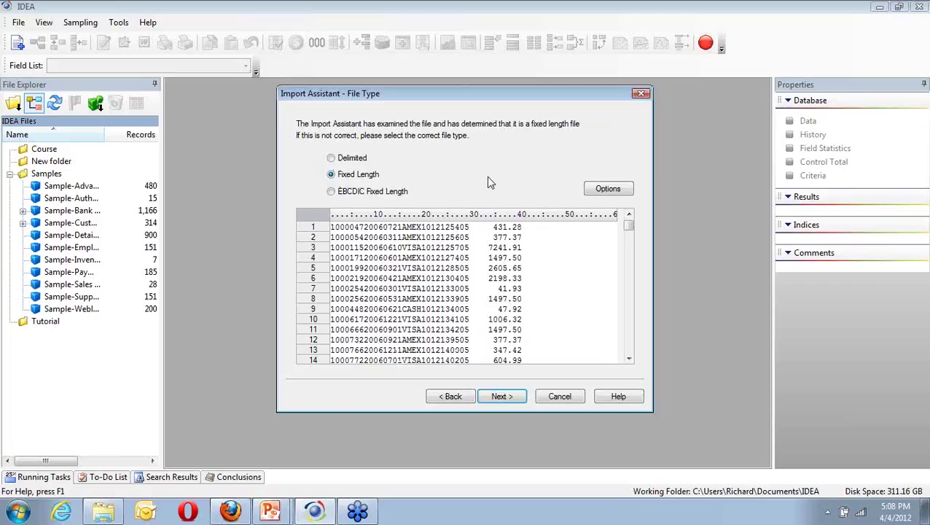
{"action": "left_click", "coordinate": [599, 190]}
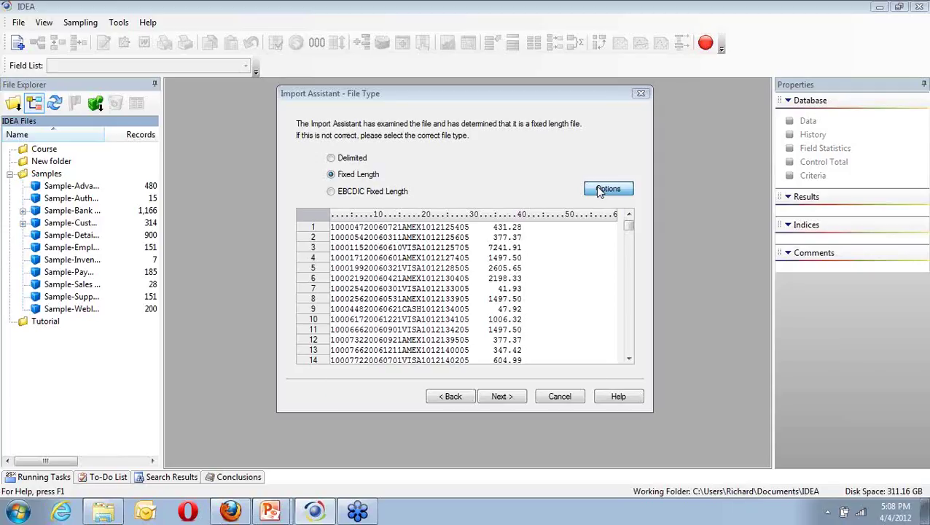
{"action": "left_click", "coordinate": [599, 190]}
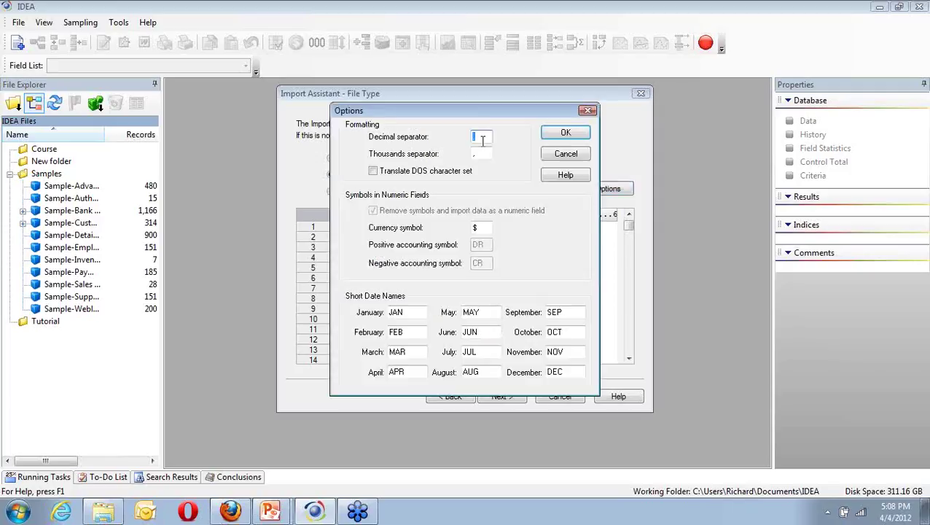
{"action": "left_click", "coordinate": [566, 154]}
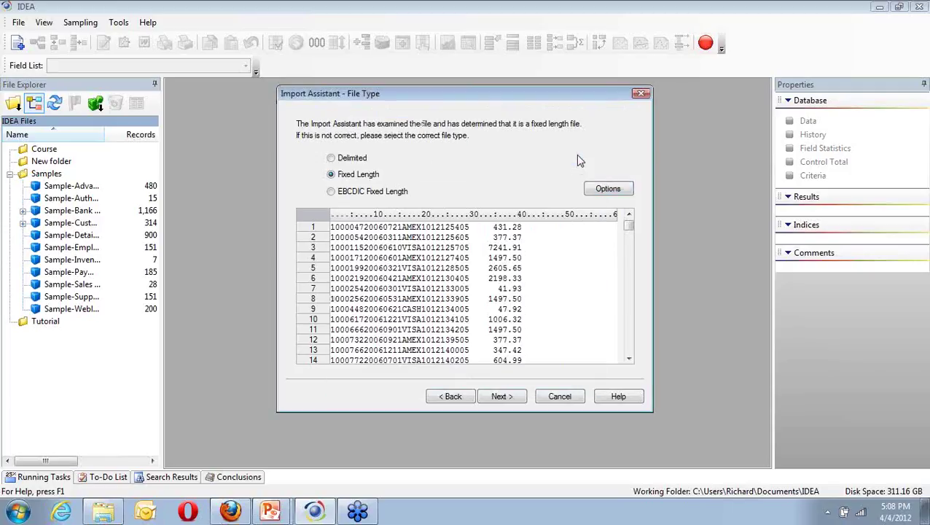
{"action": "left_click", "coordinate": [501, 397]}
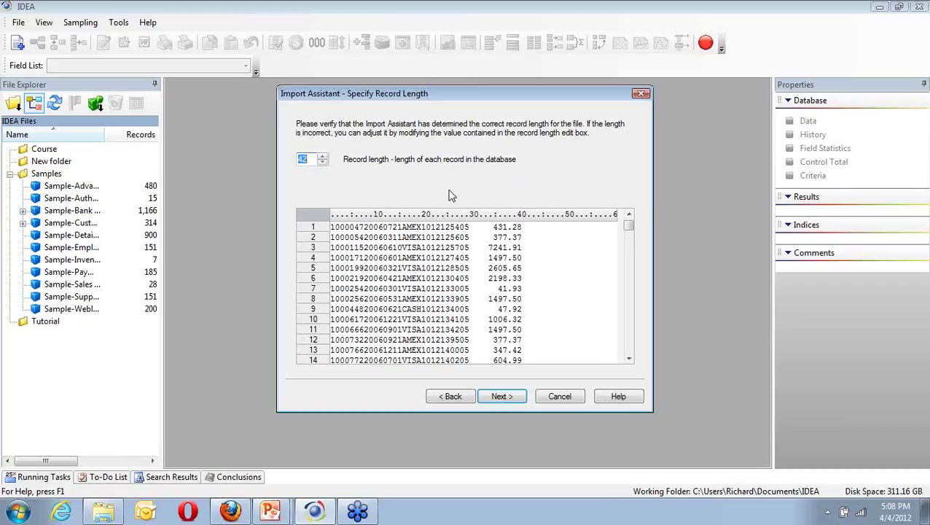
Step: Preview the data with a longer and a shorter record length, and accept a record length of 42
{"action": "left_click", "coordinate": [323, 156]}
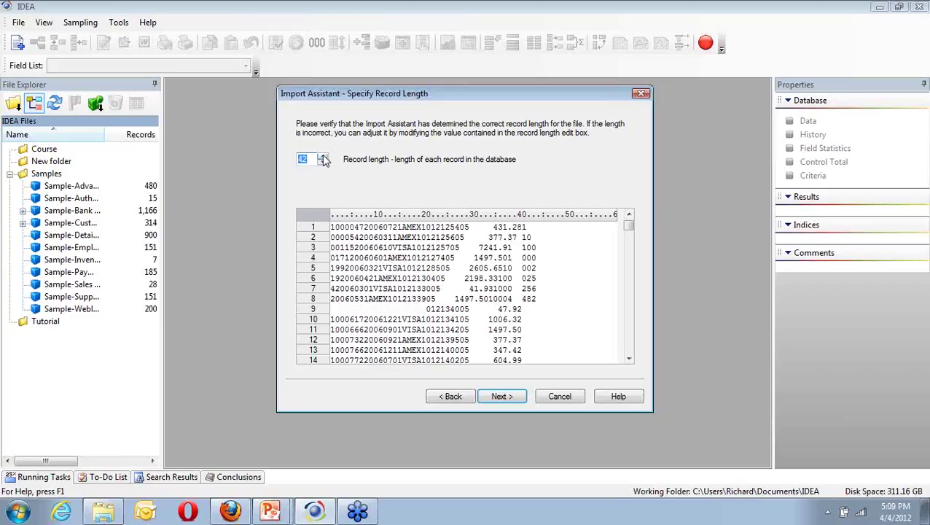
{"action": "left_click", "coordinate": [323, 163]}
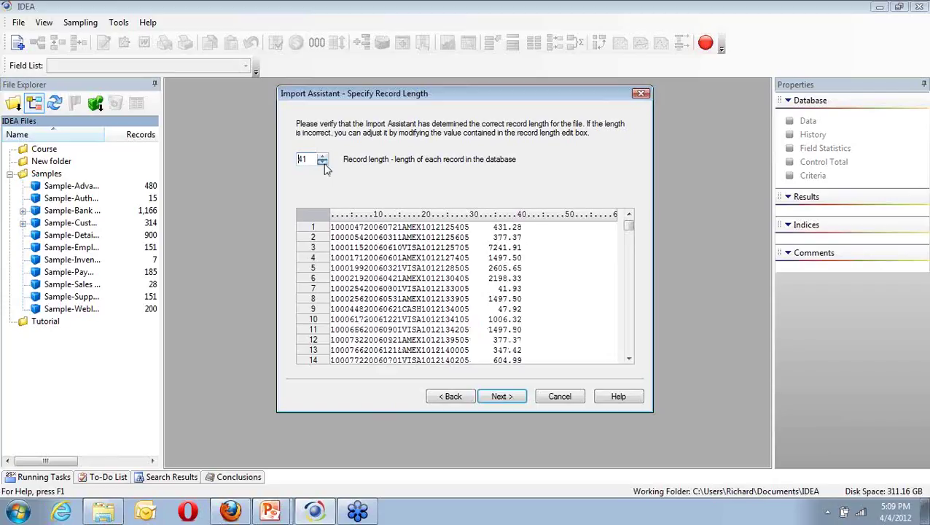
{"action": "left_click", "coordinate": [323, 163]}
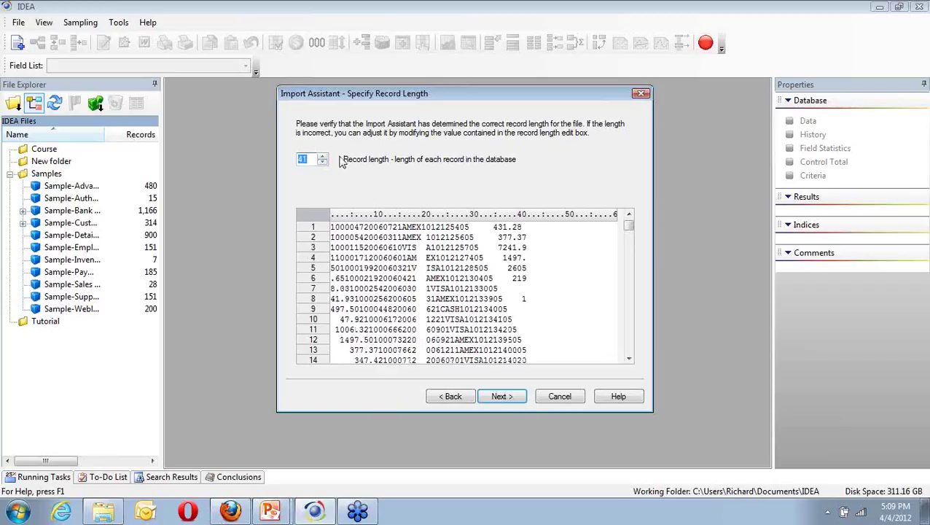
{"action": "left_click", "coordinate": [324, 156]}
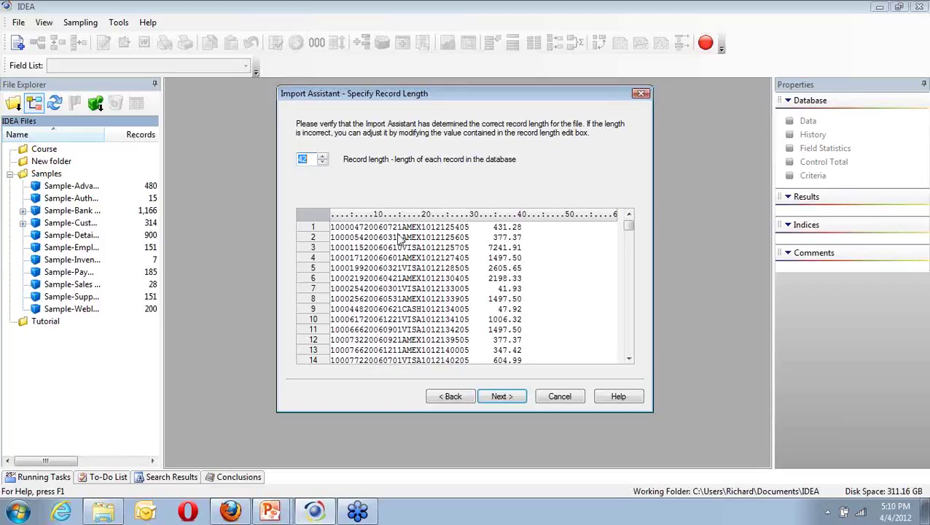
{"action": "left_click", "coordinate": [503, 397]}
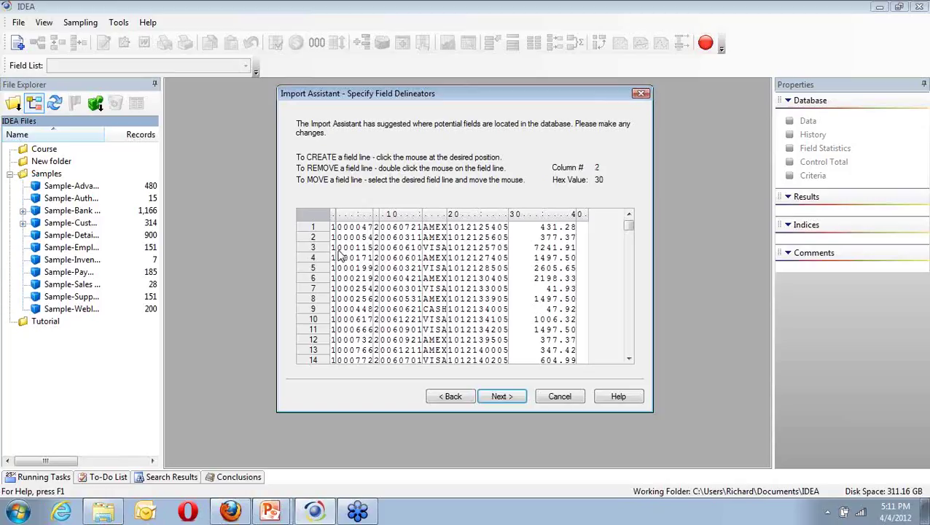
Step: Remove the suggested field lines after the first digit of the record number and after the first digit of the date
{"action": "double_click", "coordinate": [337, 255]}
{"action": "left_click", "coordinate": [338, 254]}
{"action": "double_click", "coordinate": [338, 254]}
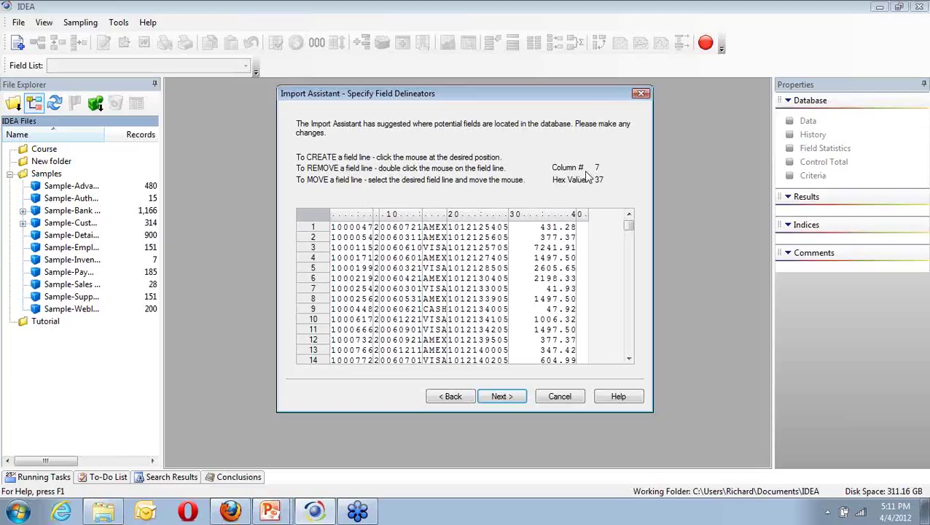
{"action": "left_click", "coordinate": [379, 226]}
{"action": "double_click", "coordinate": [379, 226]}
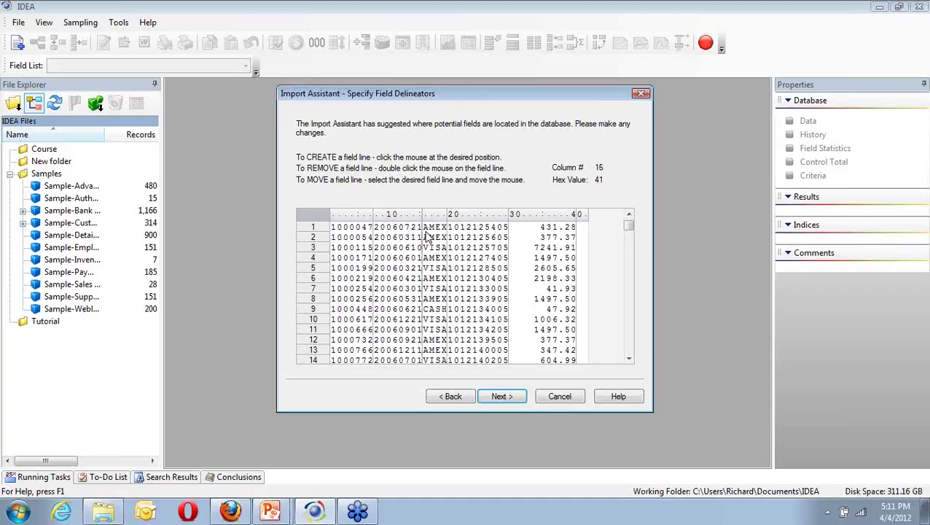
Step: Add a field line after the third digit of the ten-digit number that follows the payment type
{"action": "left_click_drag", "start_coordinate": [427, 236], "coordinate": [444, 236]}
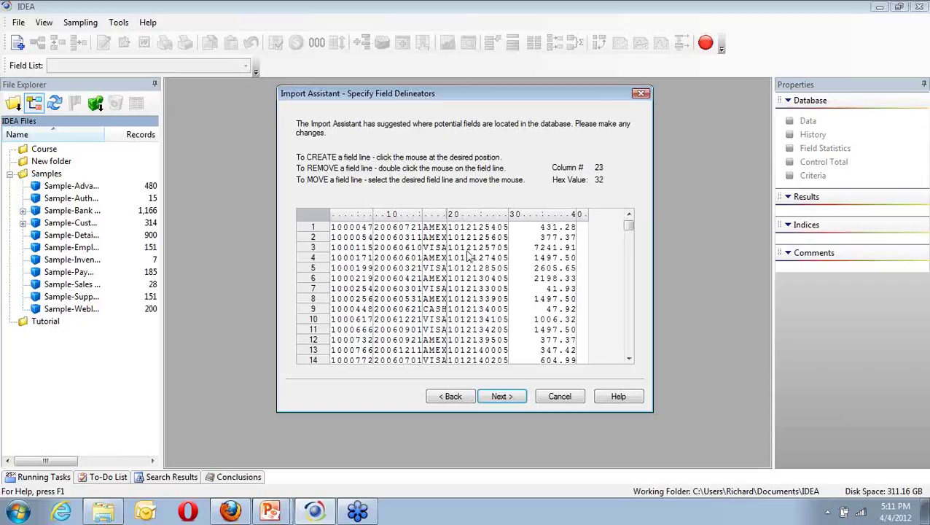
{"action": "left_click", "coordinate": [467, 256]}
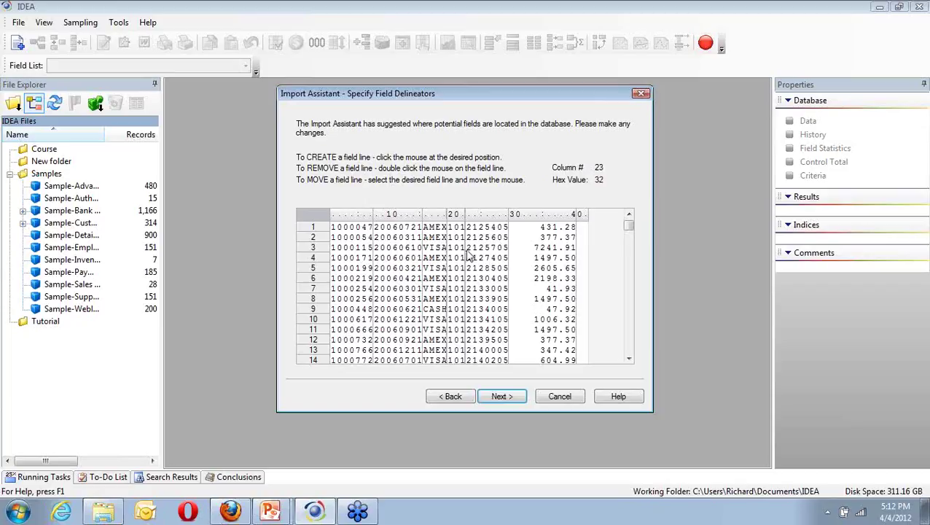
{"action": "double_click", "coordinate": [469, 255]}
Step: Add a field line before the last two digits of the ten-digit number, and accept the field layout
{"action": "left_click", "coordinate": [498, 234]}
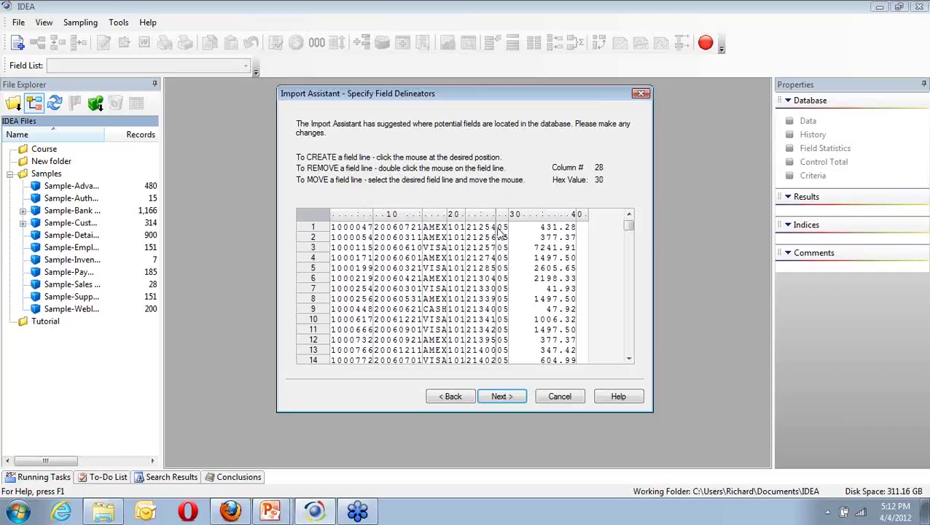
{"action": "mouse_move", "coordinate": [497, 234]}
{"action": "left_mouse_down"}
{"action": "mouse_move", "coordinate": [465, 234]}
{"action": "mouse_move", "coordinate": [487, 238]}
{"action": "mouse_move", "coordinate": [467, 232]}
{"action": "mouse_move", "coordinate": [480, 248]}
{"action": "mouse_move", "coordinate": [496, 234]}
{"action": "left_mouse_up"}
{"action": "double_click", "coordinate": [497, 234]}
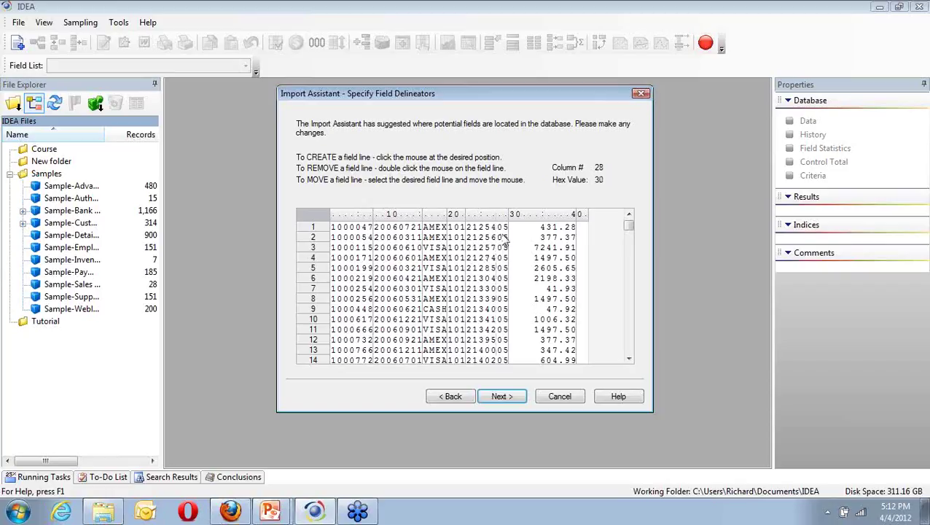
{"action": "left_click", "coordinate": [504, 234]}
{"action": "left_click", "coordinate": [501, 239]}
{"action": "double_click", "coordinate": [504, 243]}
{"action": "left_click", "coordinate": [499, 244]}
{"action": "left_click", "coordinate": [503, 397]}
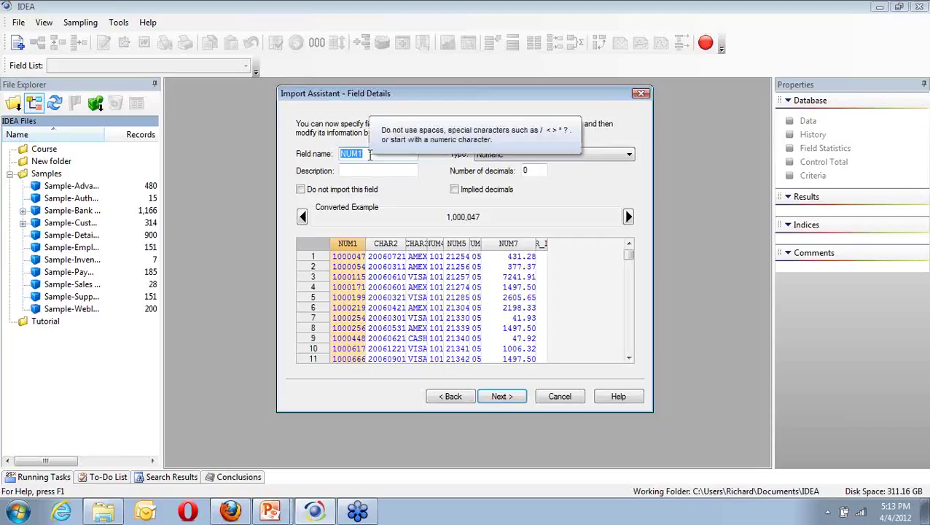
Step: Rename the NUM1 field as INV NO and the CHAR2 field as TRANS DATE
{"action": "type", "text": "INV N"}
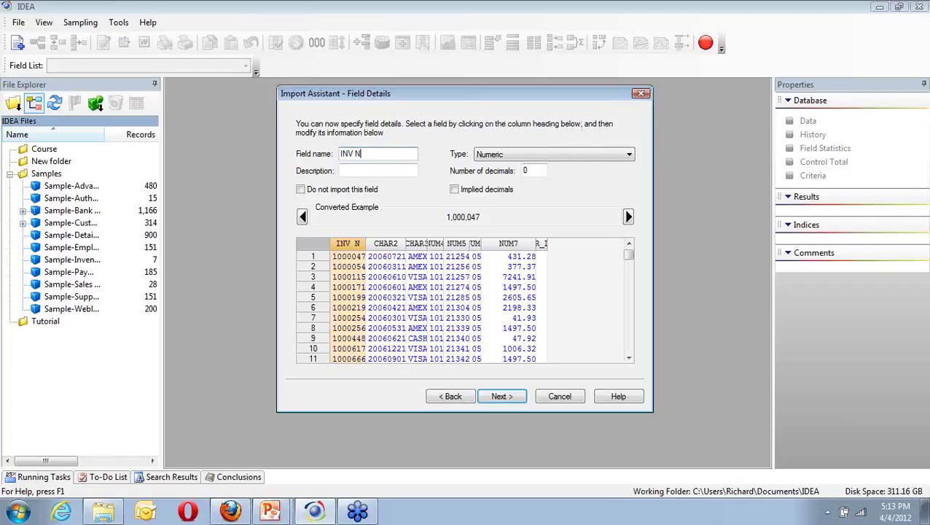
{"action": "type", "text": "O"}
{"action": "left_click", "coordinate": [392, 247]}
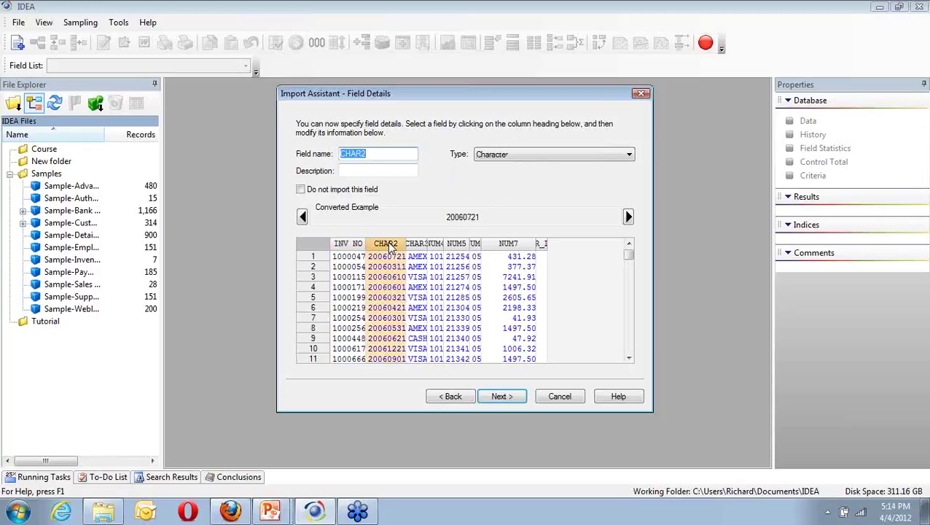
{"action": "type", "text": "TRAN"}
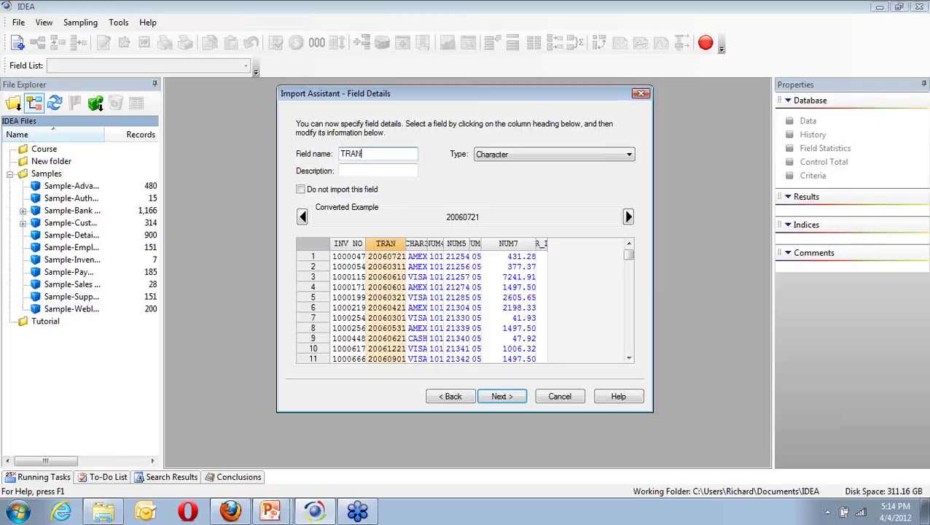
{"action": "type", "text": "S DATE"}
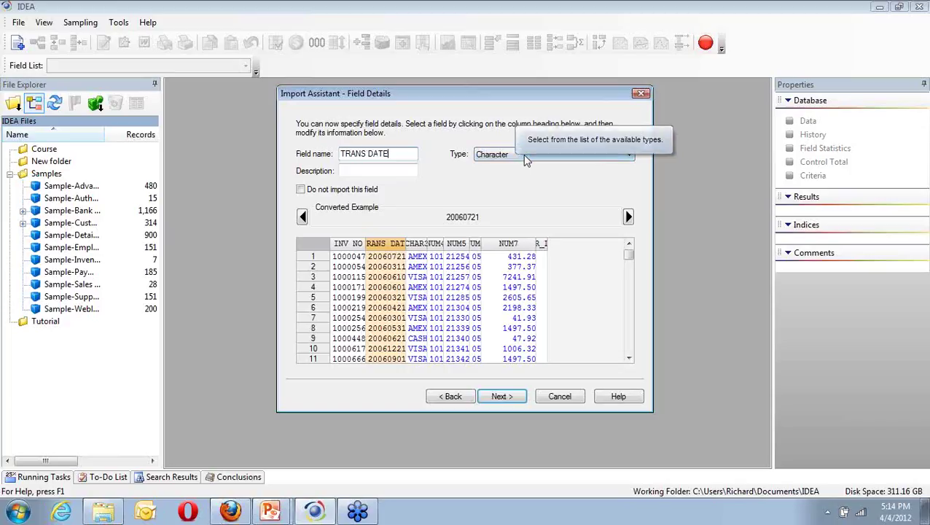
Step: Set the TRANS DATE field's type to Date with the date mask YYYYMMDD
{"action": "left_click", "coordinate": [630, 158]}
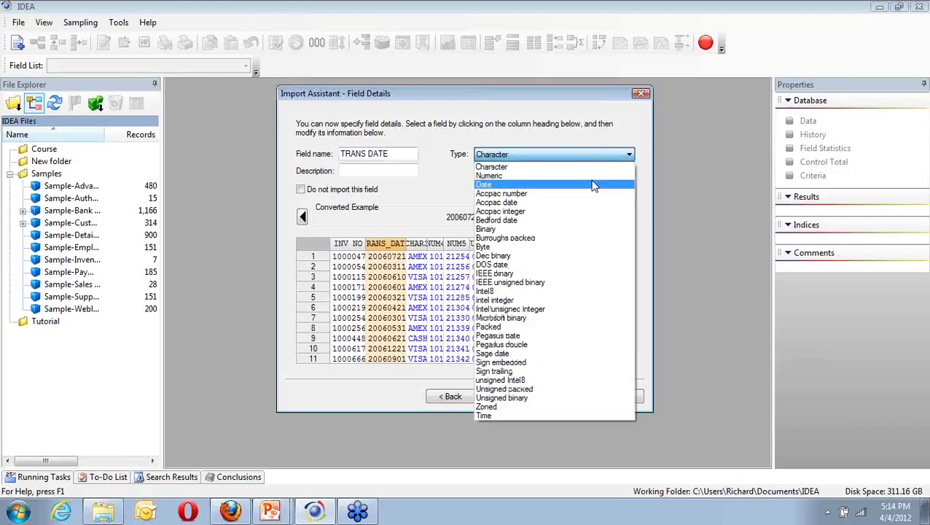
{"action": "left_click", "coordinate": [595, 187]}
{"action": "left_click", "coordinate": [564, 171]}
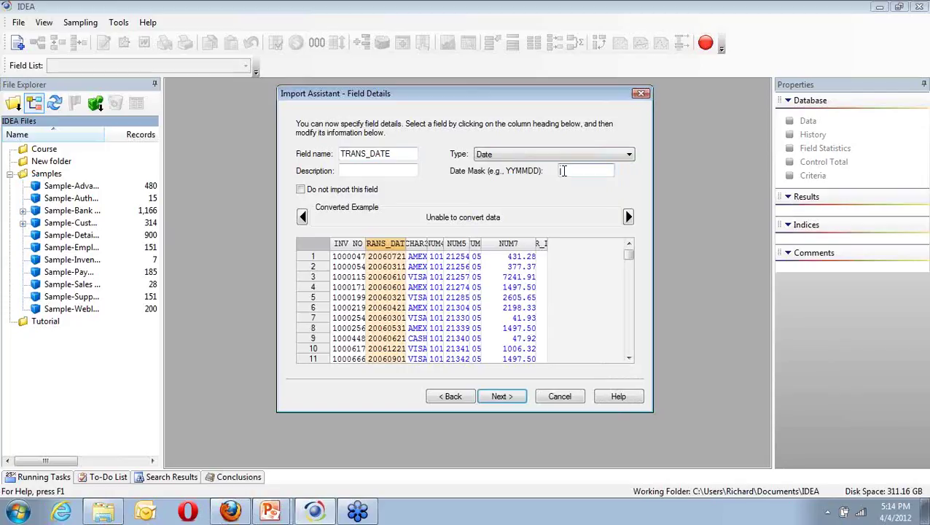
{"action": "type", "text": "YYYYMMDD"}
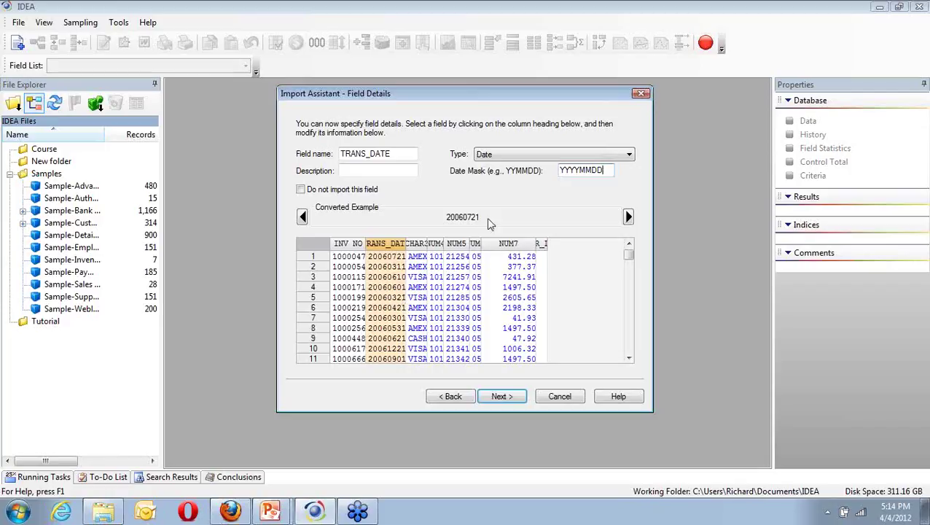
Step: Rename the CHAR3 field as PAY TYPE and the NUM4 field as SALESMAN
{"action": "left_click", "coordinate": [422, 248]}
{"action": "left_click", "coordinate": [422, 246]}
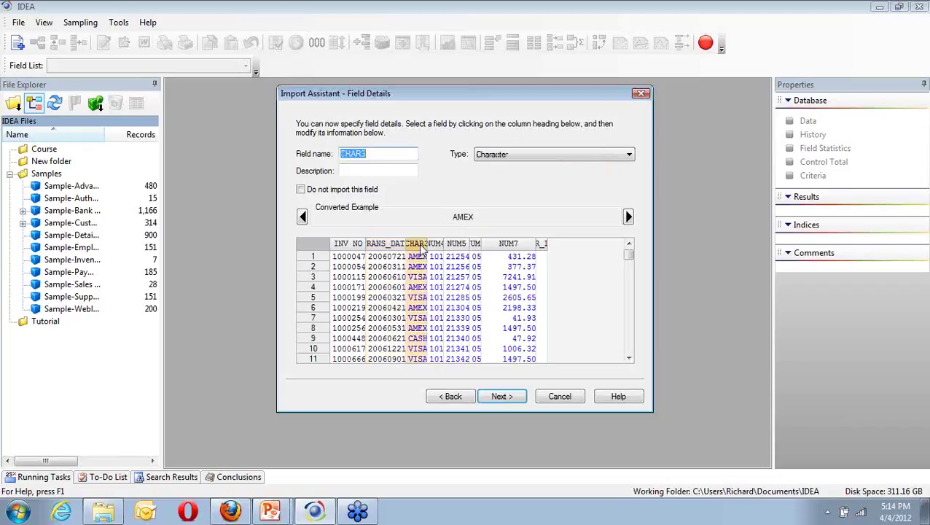
{"action": "type", "text": "PAY TYPE"}
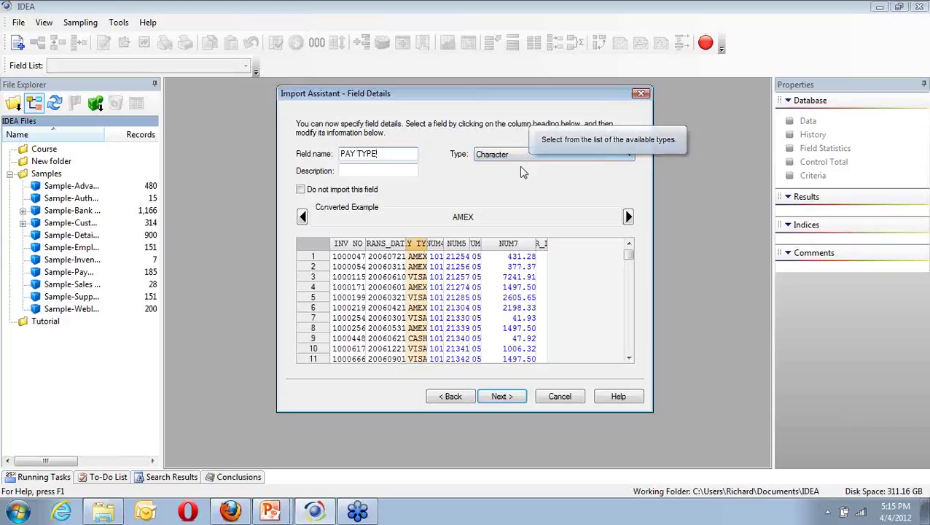
{"action": "left_click", "coordinate": [439, 245]}
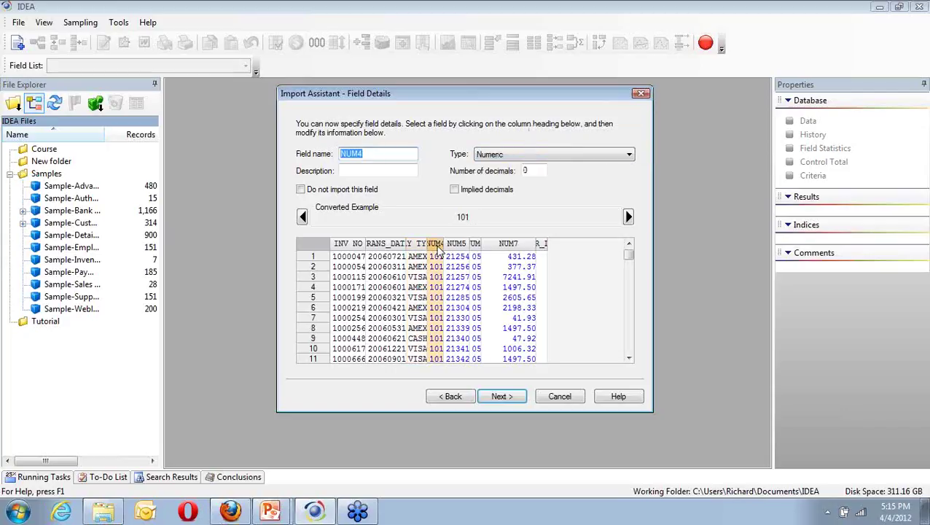
{"action": "type", "text": "SALESMAN"}
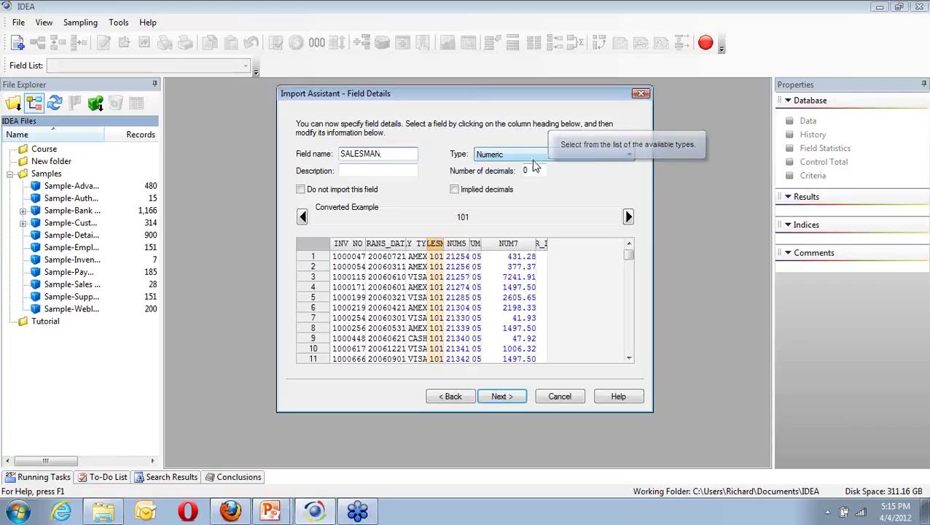
Step: Rename the NUM5 field as CUST NO and the two-digit field after it as PROD CODE
{"action": "left_click", "coordinate": [463, 245]}
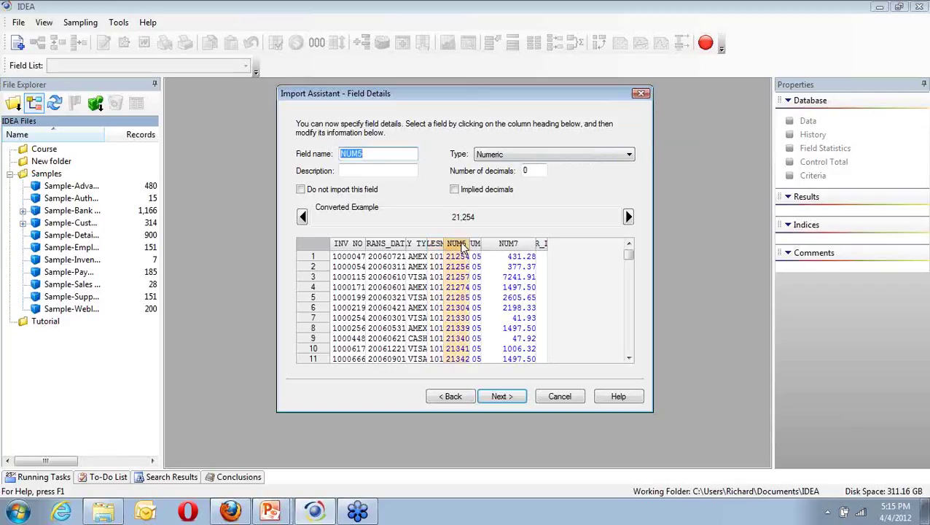
{"action": "type", "text": "CUST NO"}
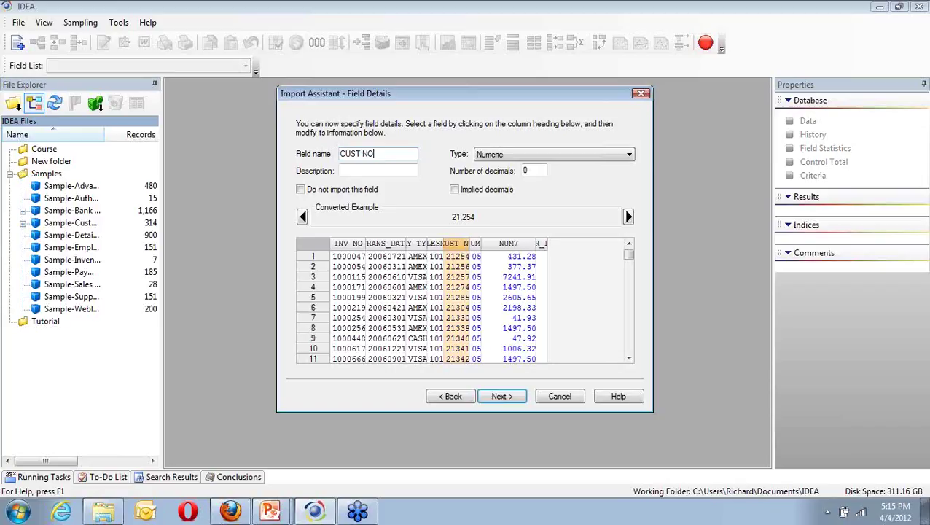
{"action": "left_click", "coordinate": [477, 246]}
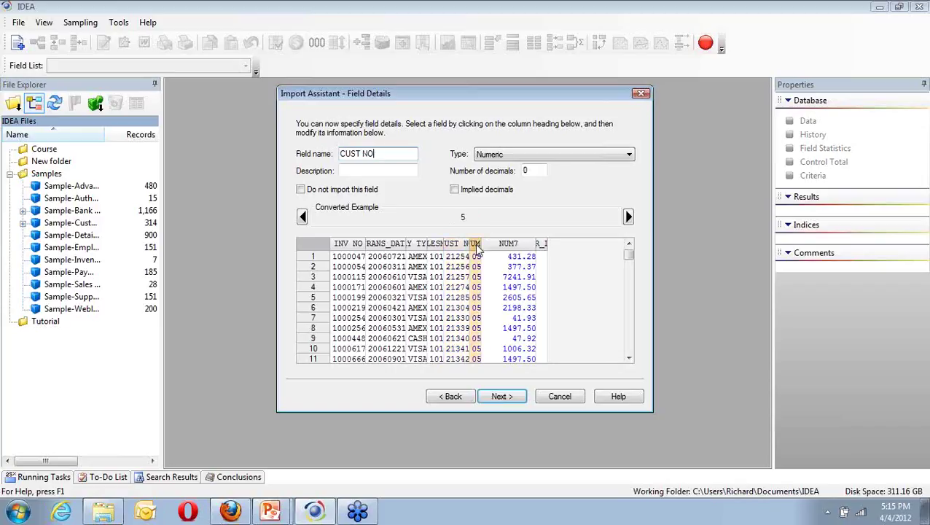
{"action": "type", "text": "PROD"}
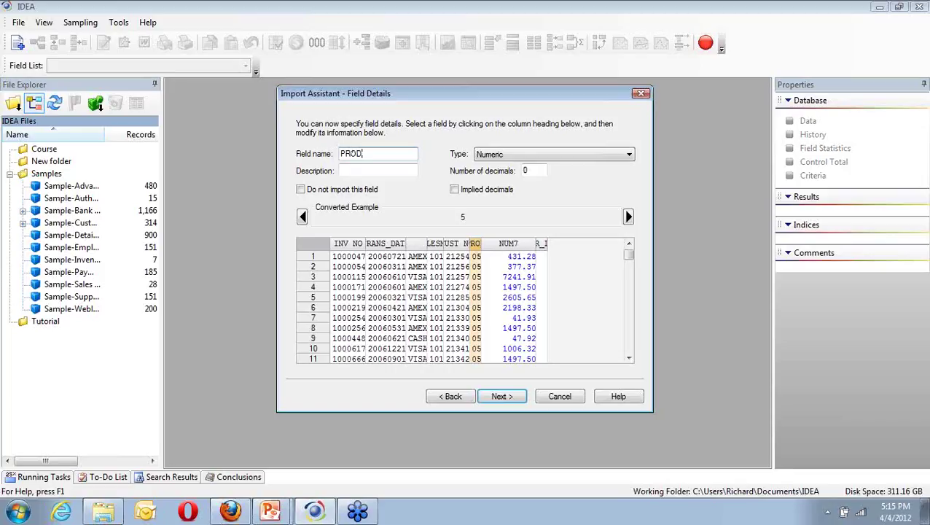
{"action": "type", "text": " CODE"}
Step: Change the data type of the PROD CODE field to Character
{"action": "left_click", "coordinate": [625, 159]}
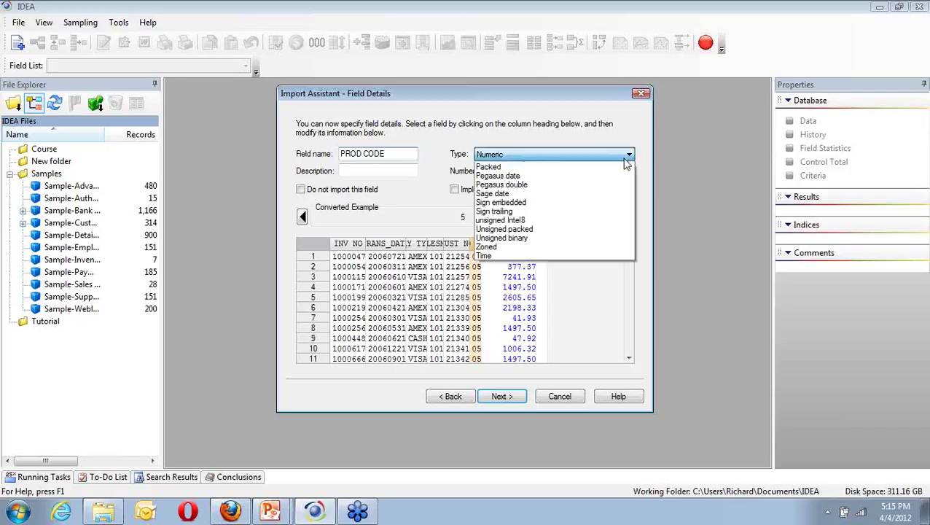
{"action": "scroll", "coordinate": [625, 162], "scroll_direction": "up", "scroll_amount": 5}
{"action": "left_click", "coordinate": [617, 166]}
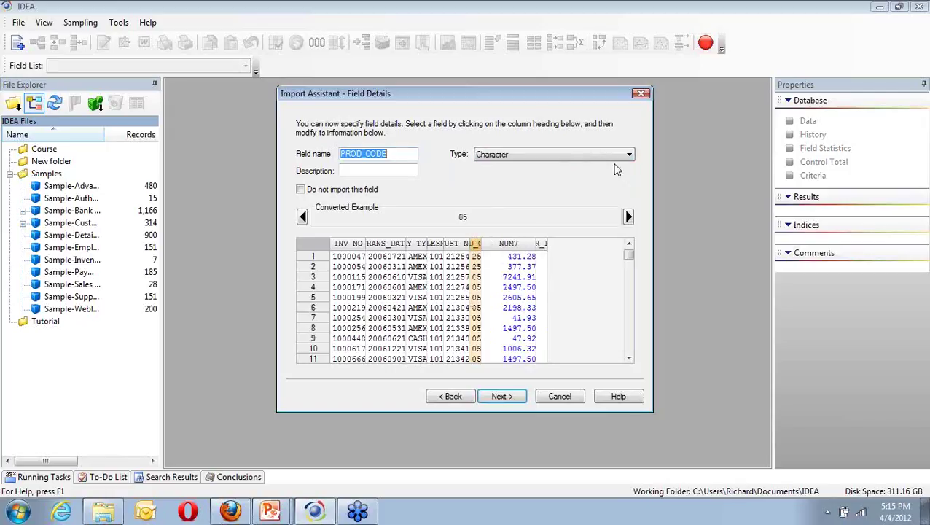
Step: Rename the NUM7 field as AMOUNT with 2 decimals, and accept the field details
{"action": "left_click", "coordinate": [514, 257]}
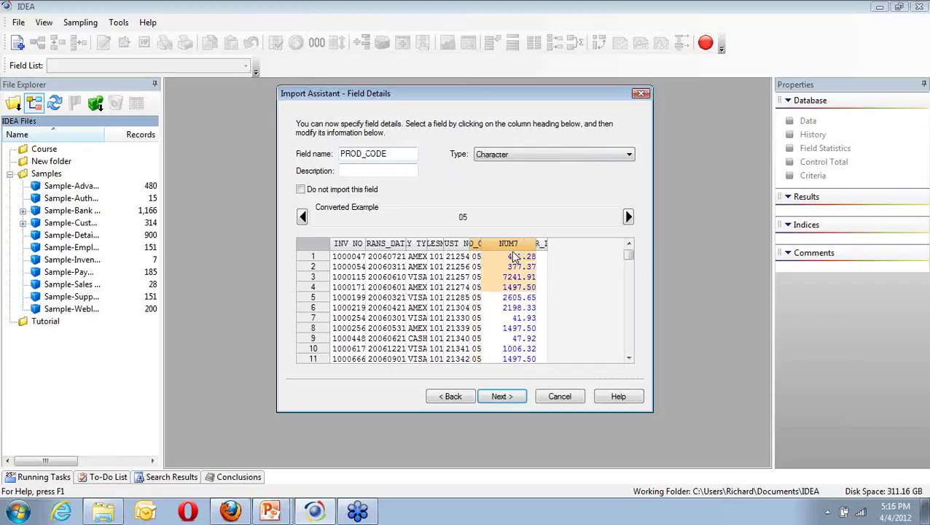
{"action": "type", "text": "A"}
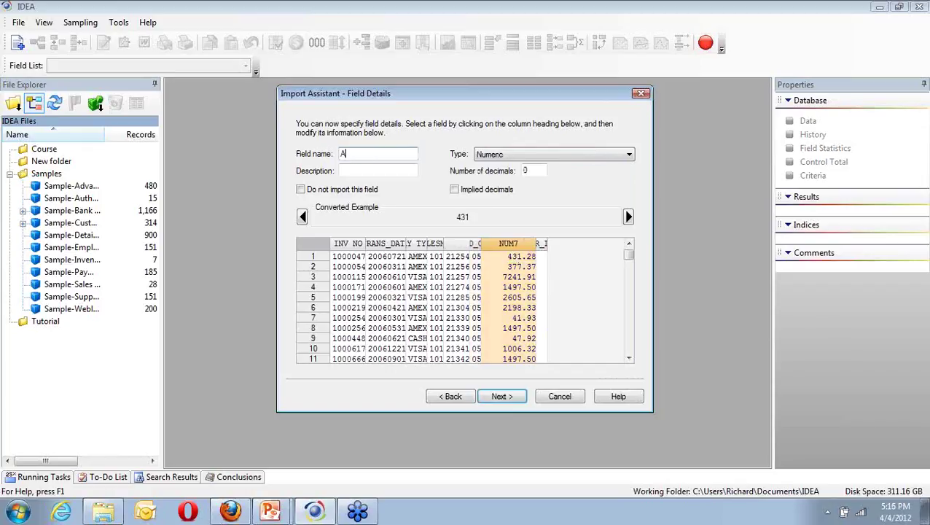
{"action": "type", "text": "MOUNT"}
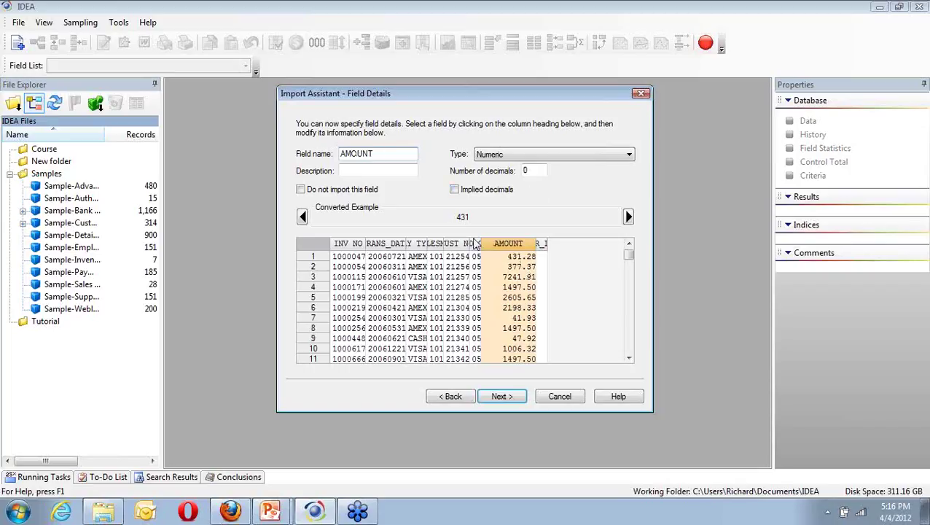
{"action": "left_click", "coordinate": [533, 169]}
{"action": "key", "text": "BackSpace"}
{"action": "type", "text": "2"}
{"action": "left_click", "coordinate": [519, 400]}
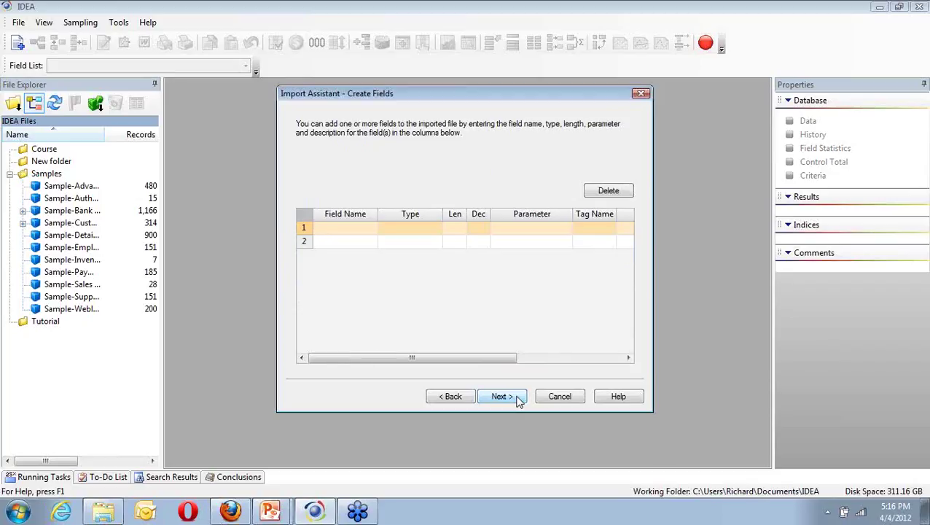
Step: Continue without extra fields, view the Equation Editor for the import criteria, and proceed without entering an equation
{"action": "left_click", "coordinate": [518, 400]}
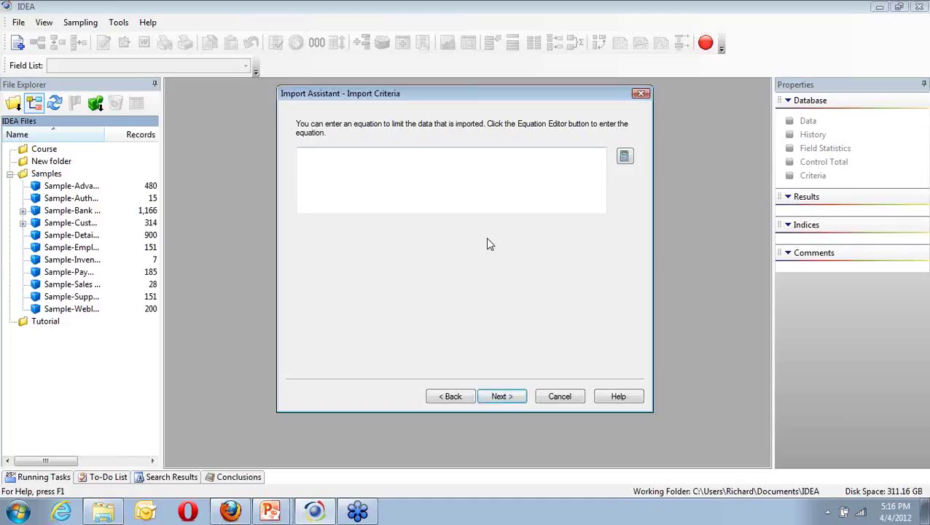
{"action": "left_click", "coordinate": [628, 159]}
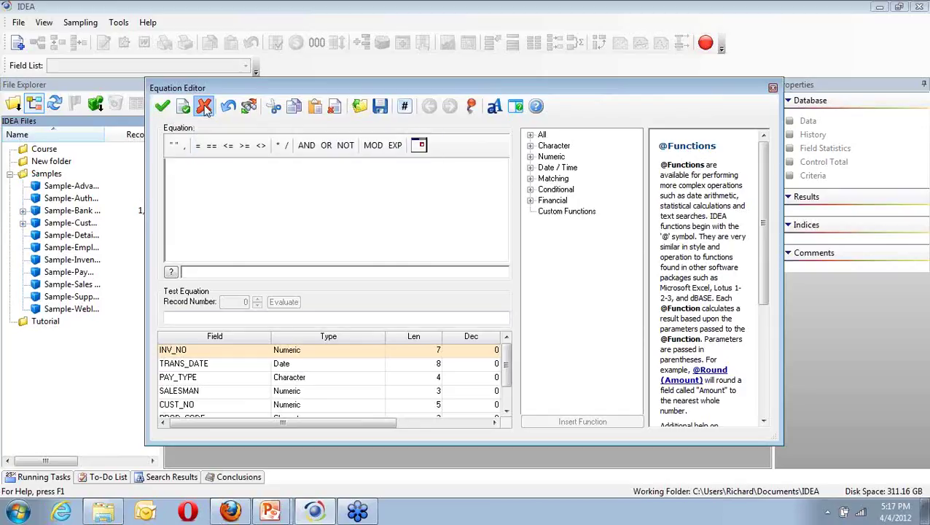
{"action": "left_click", "coordinate": [204, 107]}
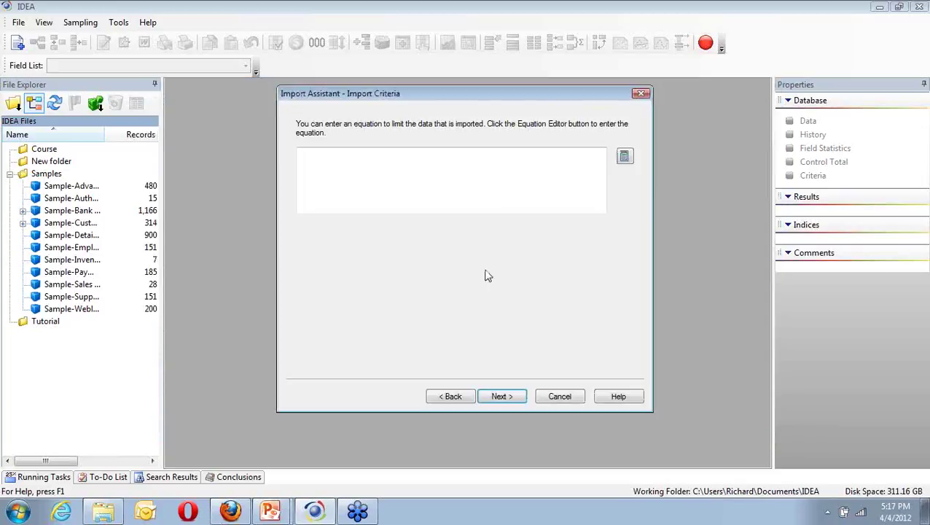
{"action": "left_click", "coordinate": [502, 396]}
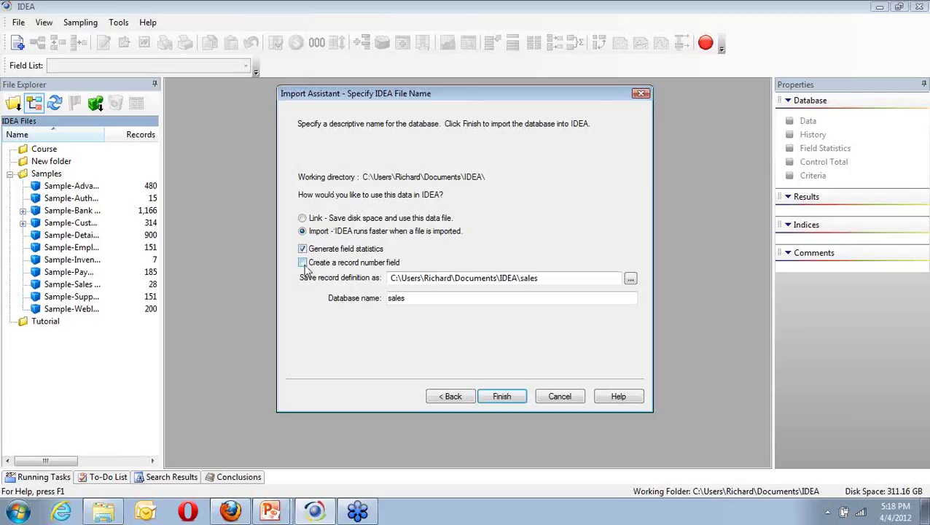
Step: Extend the database name to sales transactions
{"action": "left_click", "coordinate": [420, 303]}
{"action": "type", "text": "transa"}
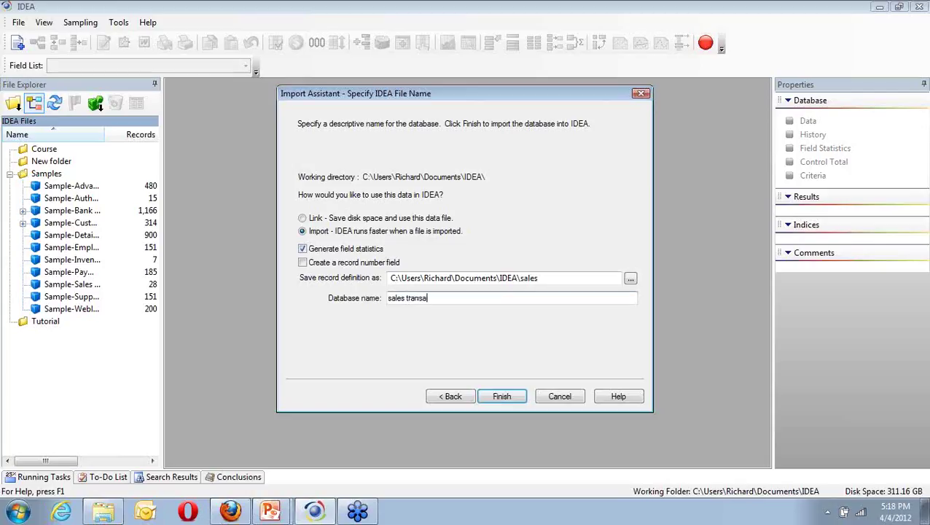
{"action": "type", "text": "ctions"}
Step: Return to the field details and review the name, type and format of each field from INV_NO to AMOUNT
{"action": "left_click", "coordinate": [451, 397]}
{"action": "left_click", "coordinate": [451, 396]}
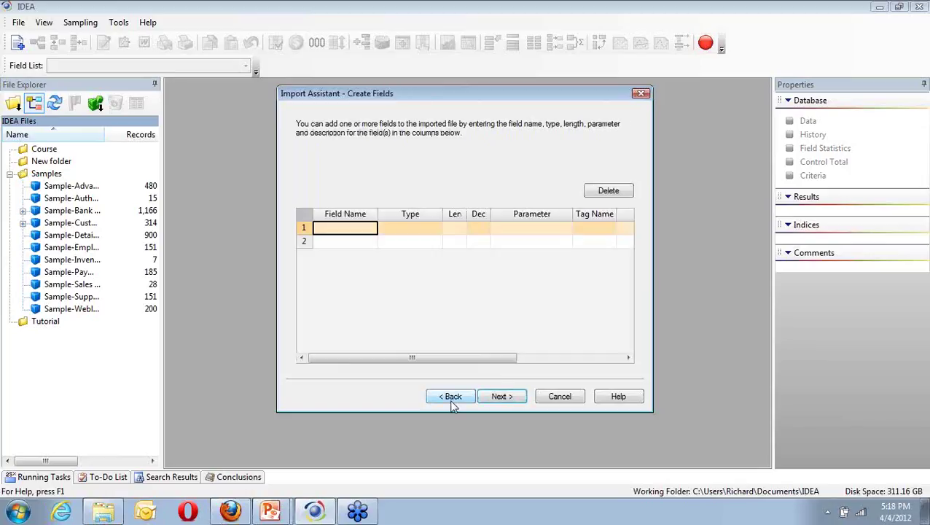
{"action": "left_click", "coordinate": [451, 398]}
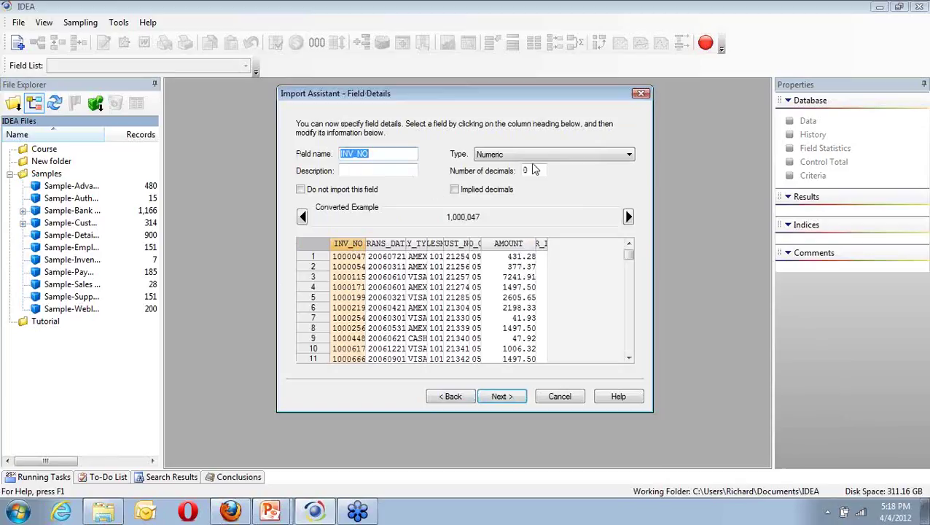
{"action": "left_click", "coordinate": [397, 250]}
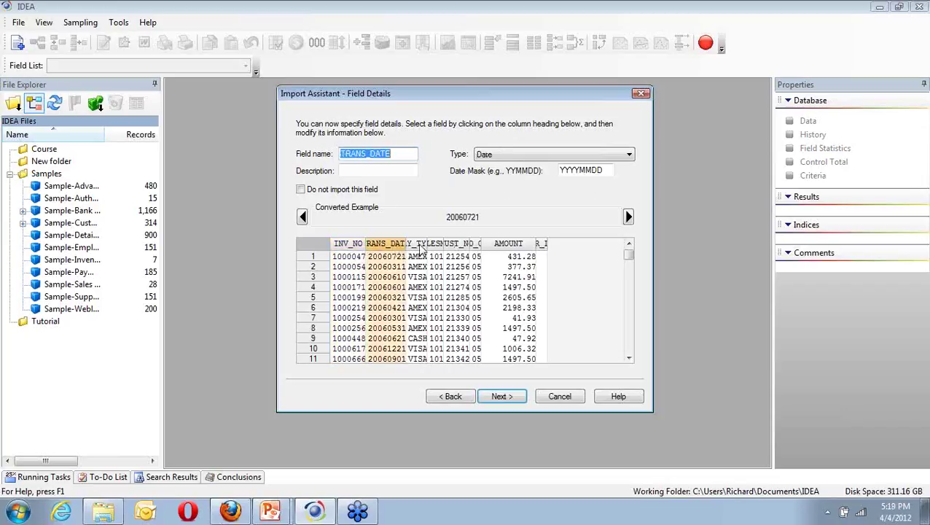
{"action": "left_click", "coordinate": [421, 250]}
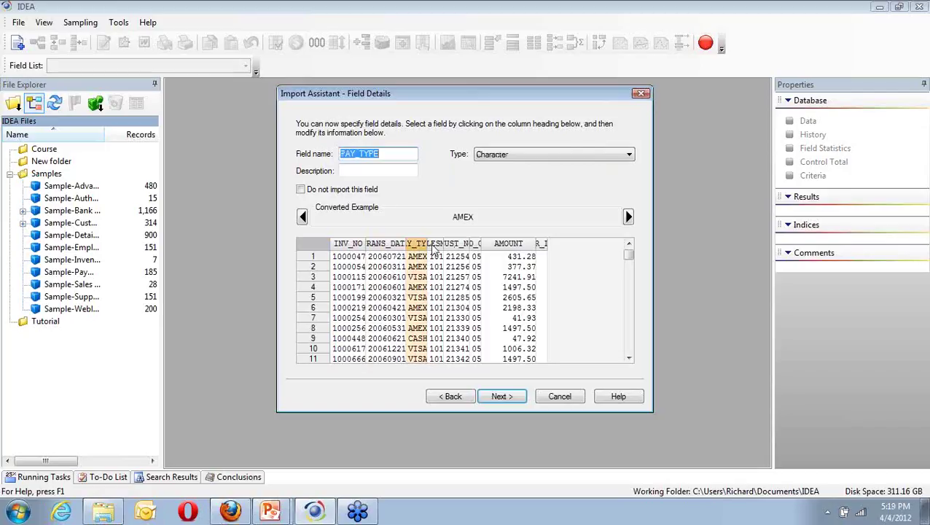
{"action": "left_click", "coordinate": [435, 249]}
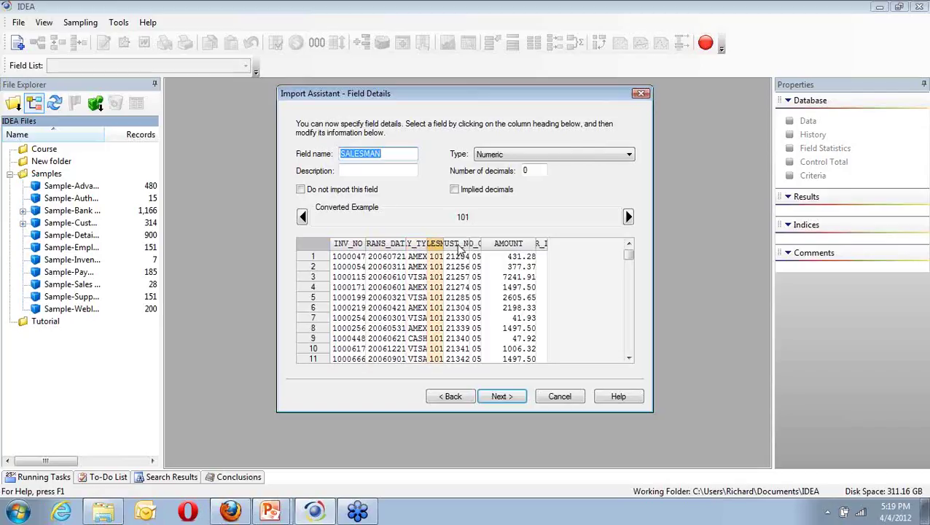
{"action": "left_click", "coordinate": [461, 250]}
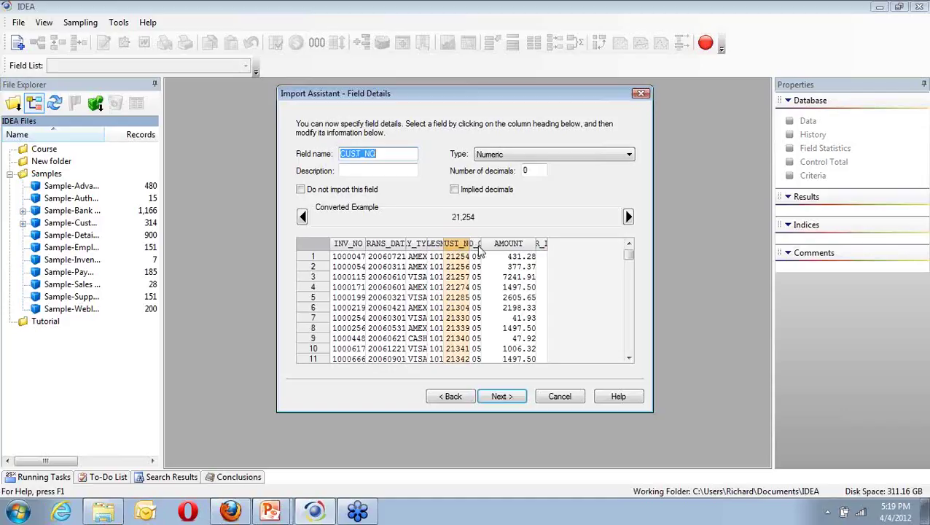
{"action": "left_click", "coordinate": [480, 250]}
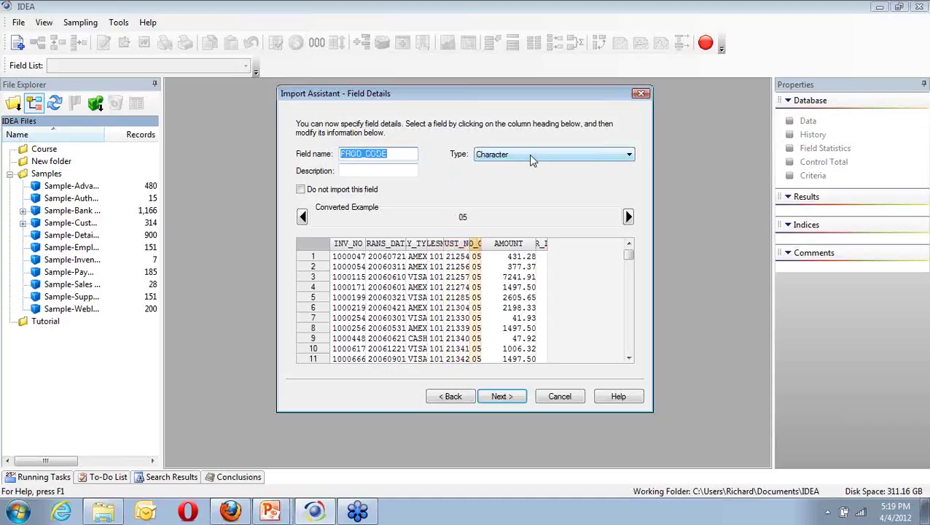
{"action": "left_click", "coordinate": [519, 245]}
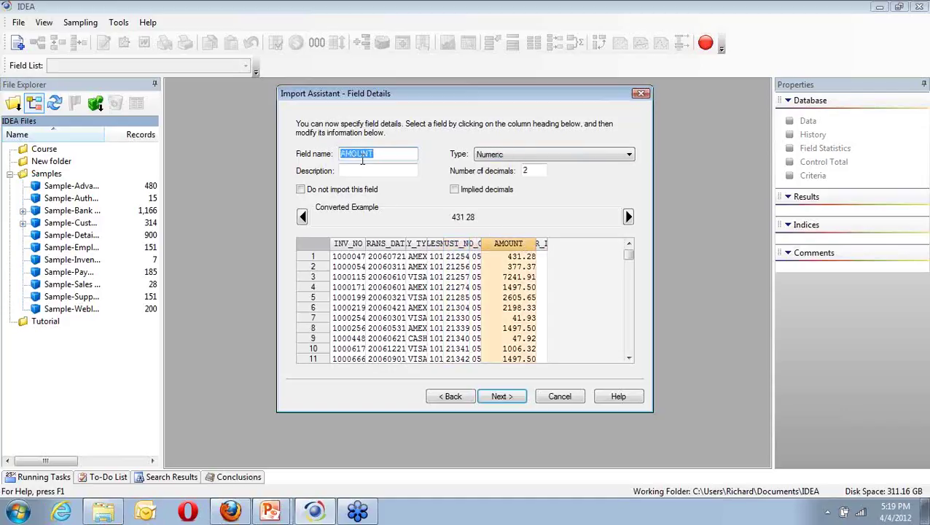
Step: Proceed to the file name settings, name the database sales transactions, and finish the import, replacing the existing sales.RDF record definition
{"action": "left_click", "coordinate": [511, 403]}
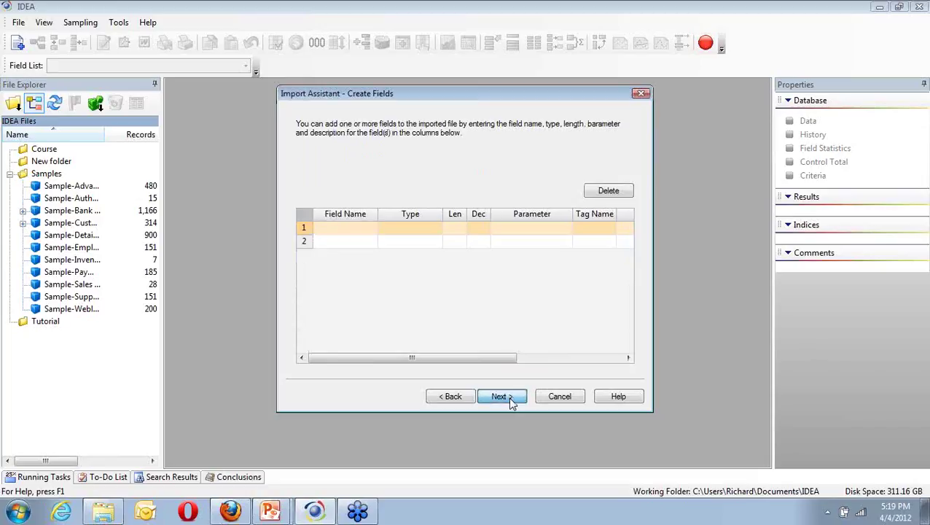
{"action": "left_click", "coordinate": [512, 403]}
{"action": "left_click", "coordinate": [512, 403]}
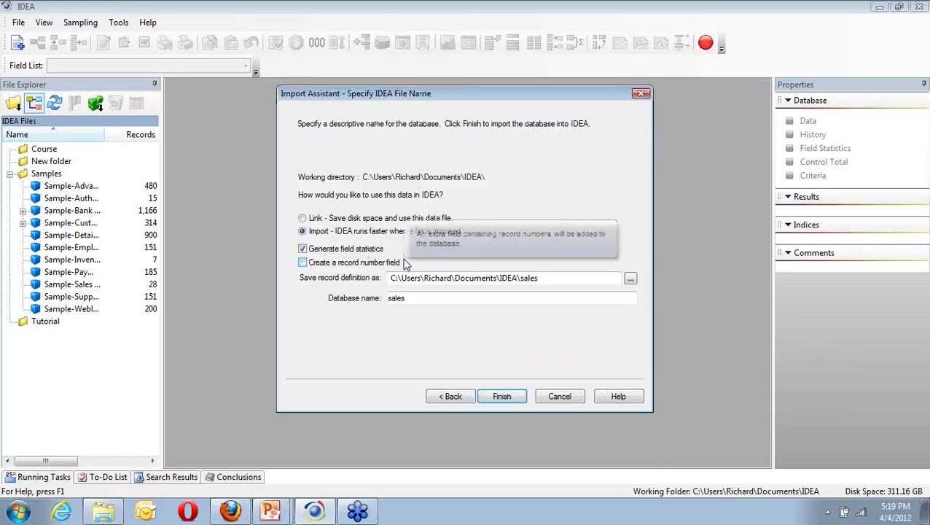
{"action": "left_click", "coordinate": [441, 303]}
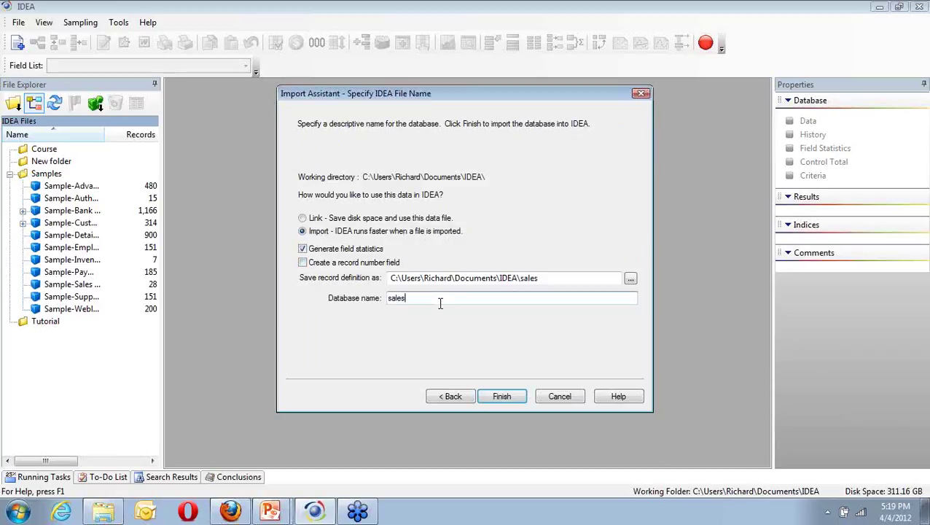
{"action": "type", "text": "transactions"}
{"action": "left_click", "coordinate": [512, 403]}
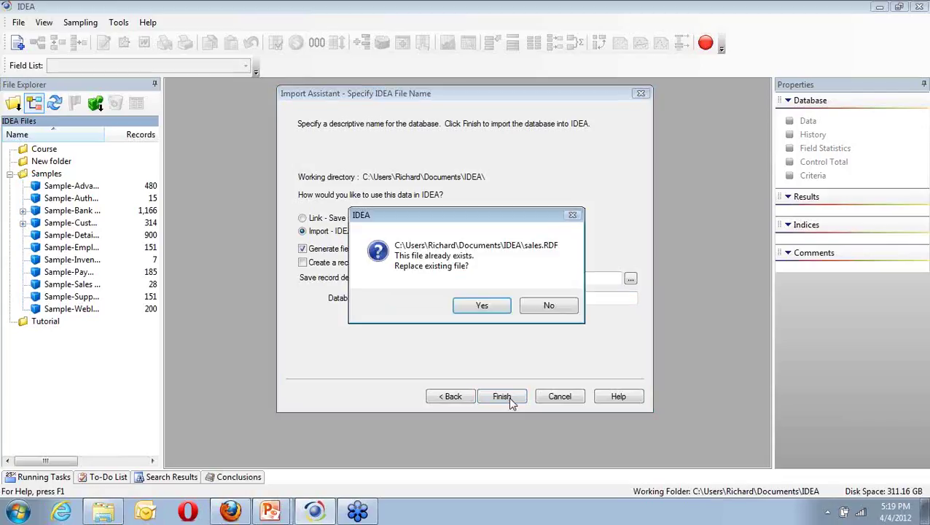
{"action": "left_click", "coordinate": [492, 311]}
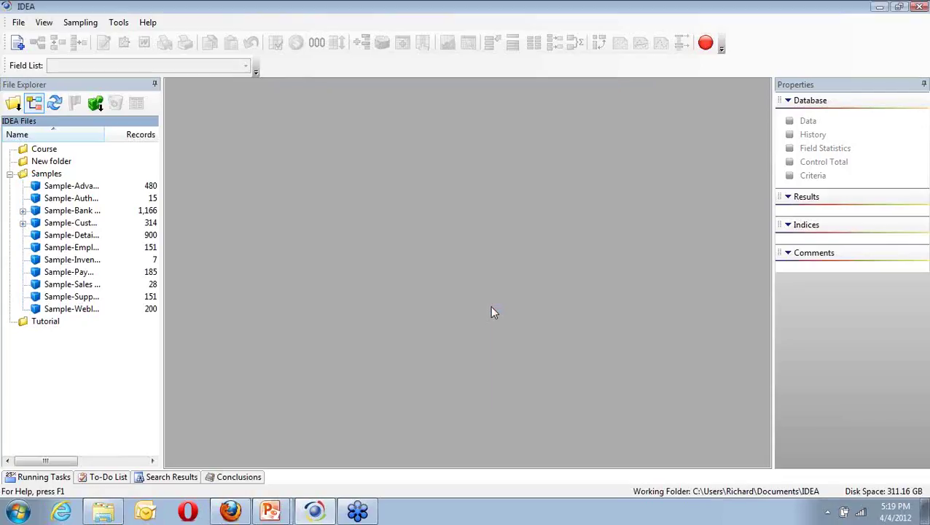
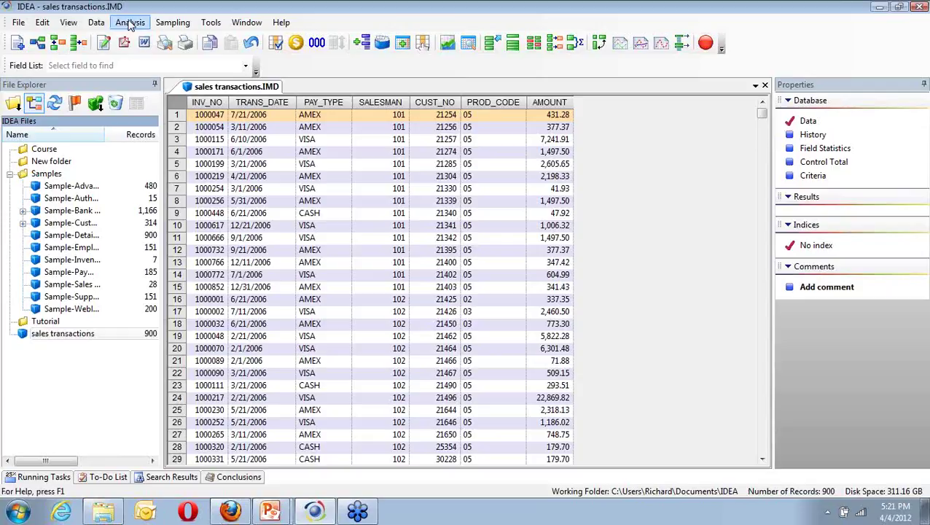
Step: Set up a Summarization of the sales transactions database by CUST_NO, totalling the AMOUNT field
{"action": "left_click", "coordinate": [130, 24]}
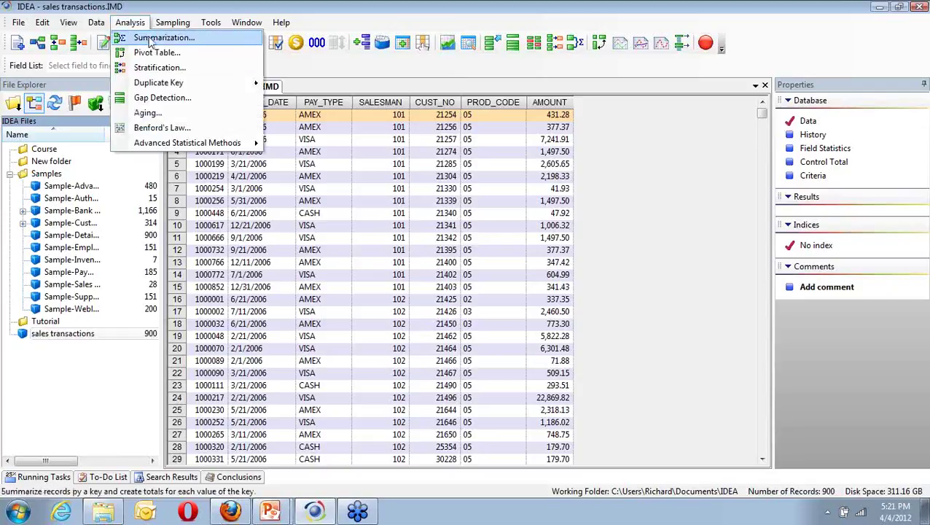
{"action": "left_click", "coordinate": [146, 40]}
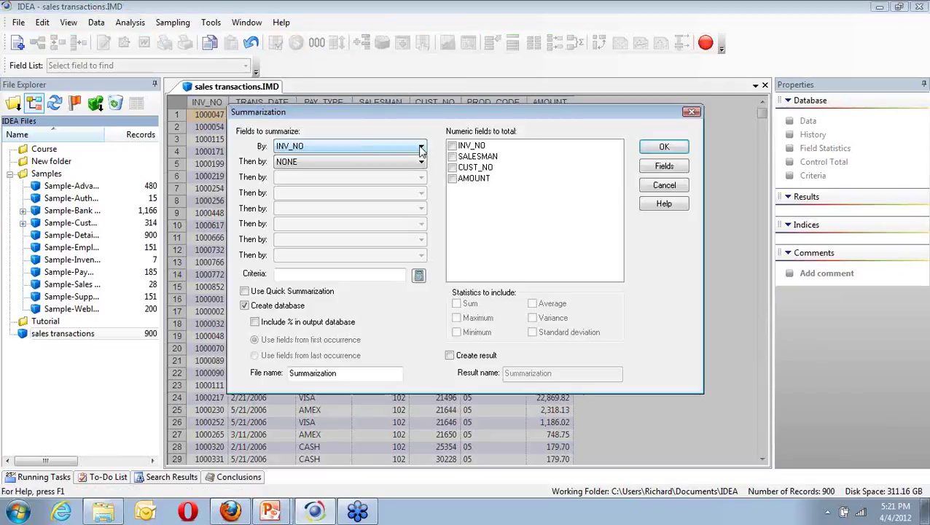
{"action": "left_click", "coordinate": [421, 150]}
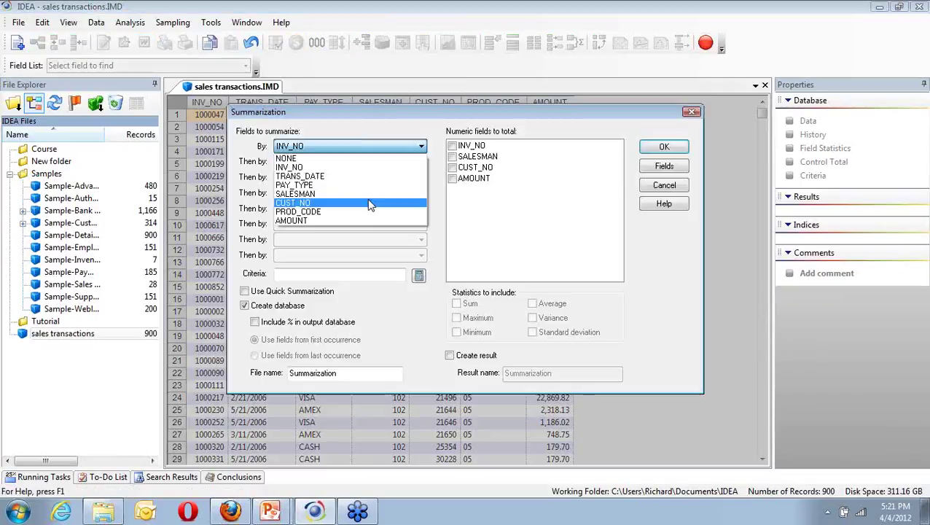
{"action": "left_click", "coordinate": [370, 204]}
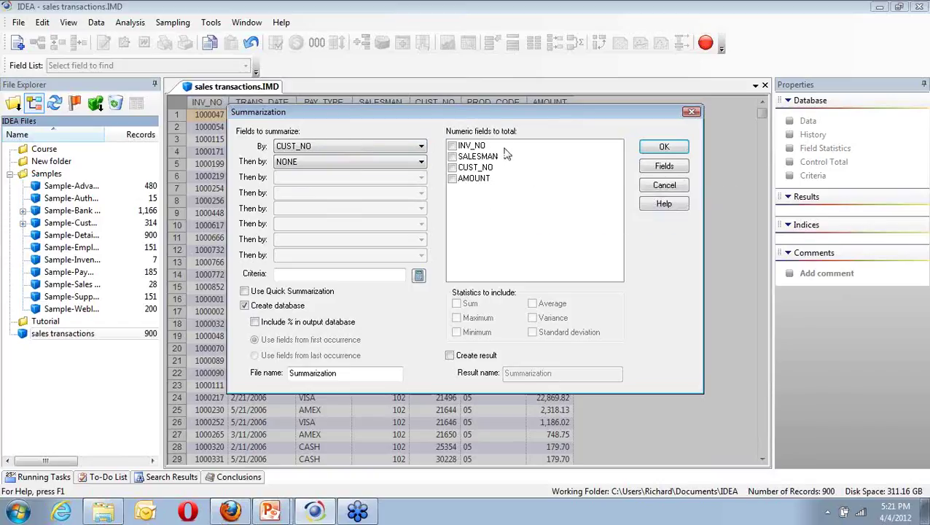
{"action": "left_click", "coordinate": [452, 180]}
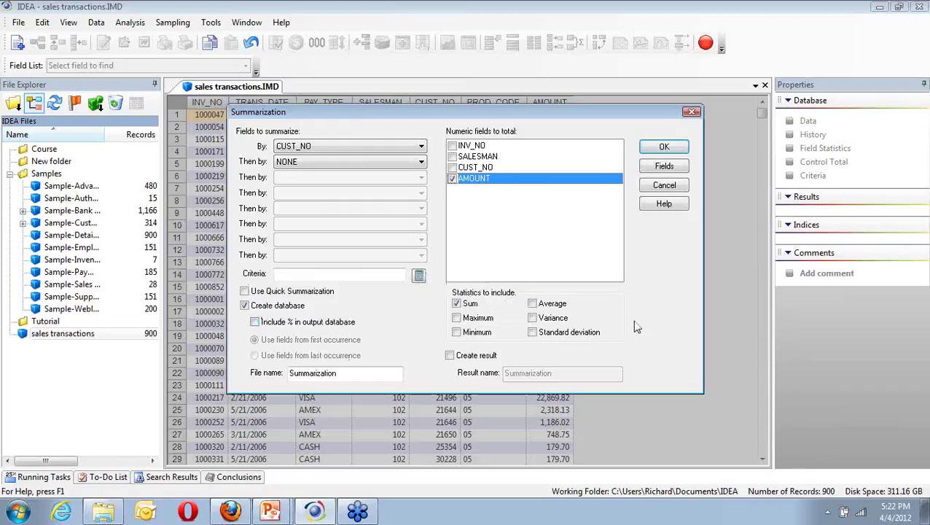
Step: Name the output database Summarized transactions and run the summarization
{"action": "left_click", "coordinate": [355, 373]}
{"action": "key", "text": "BackSpace"}
{"action": "key", "text": "BackSpace"}
{"action": "key", "text": "BackSpace"}
{"action": "key", "text": "BackSpace"}
{"action": "key", "text": "BackSpace"}
{"action": "key", "text": "BackSpace"}
{"action": "type", "text": "ed transact"}
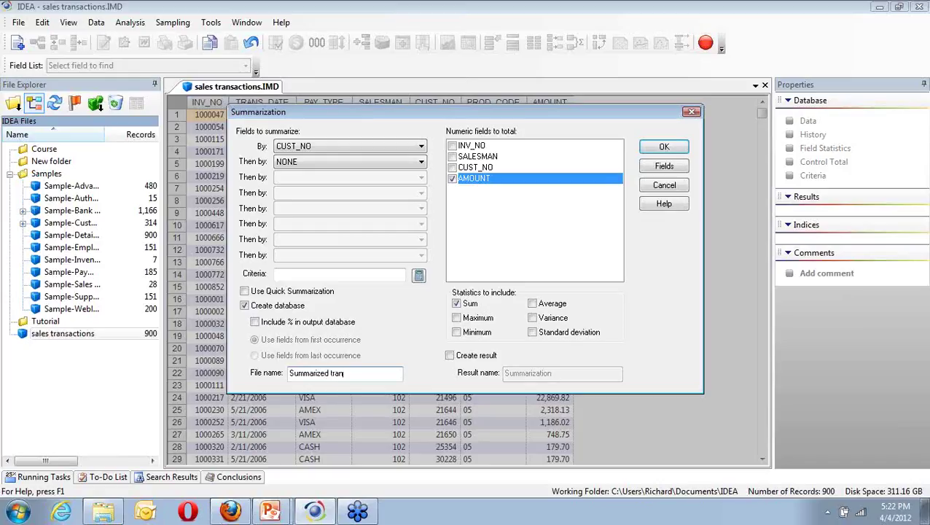
{"action": "type", "text": "ions"}
{"action": "left_click", "coordinate": [660, 148]}
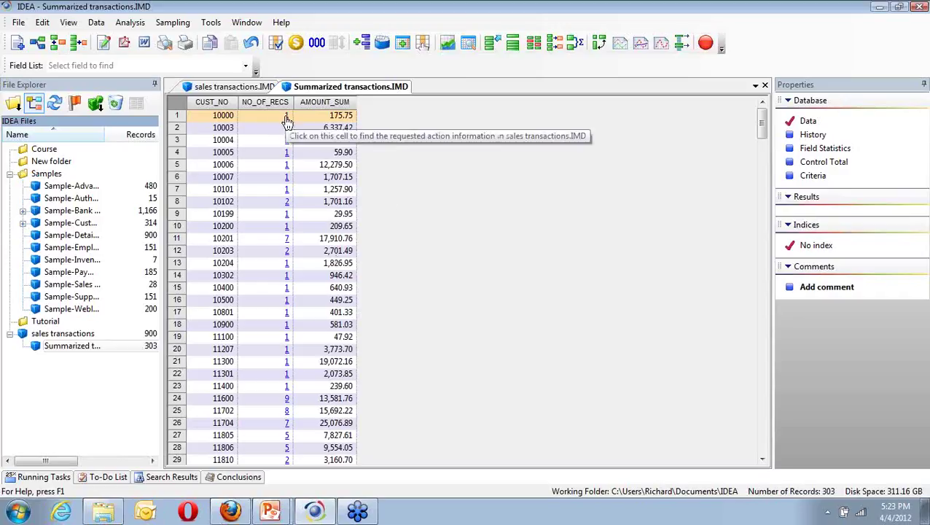
Step: Preview the underlying sales transactions from the NO_OF_RECS values in rows 11, 24 and 1, closing each preview without saving
{"action": "left_click", "coordinate": [286, 240]}
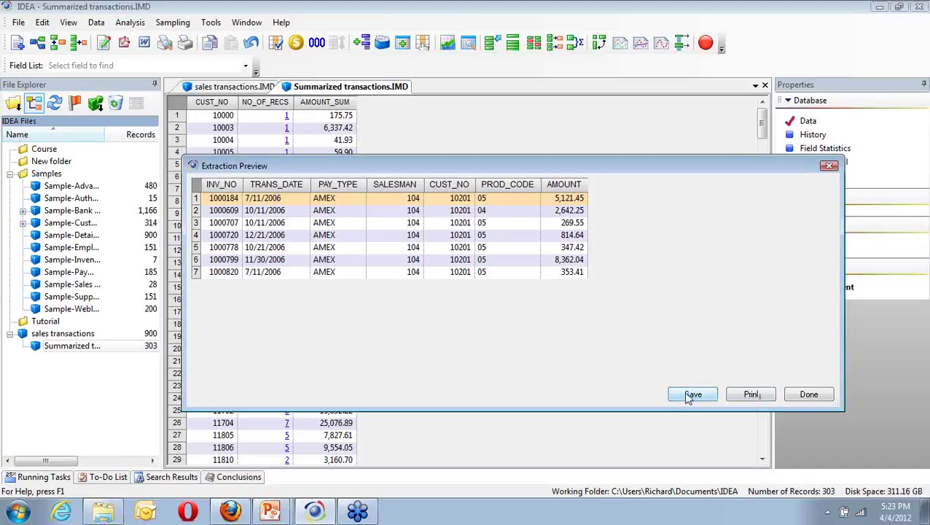
{"action": "left_click", "coordinate": [807, 395]}
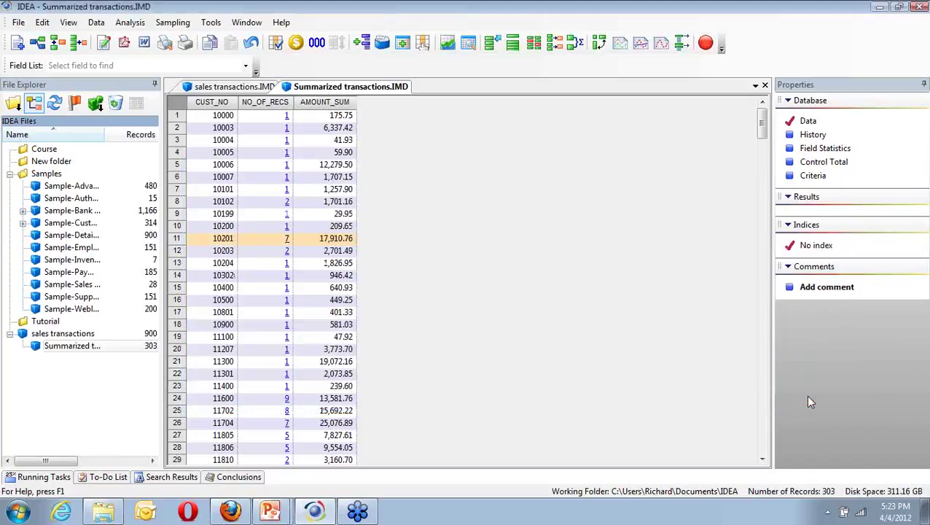
{"action": "left_click", "coordinate": [286, 400]}
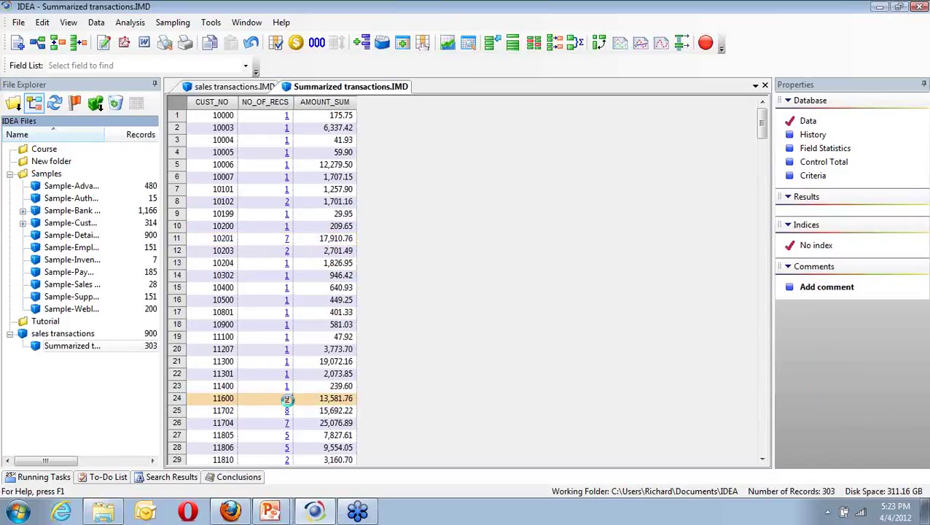
{"action": "left_click", "coordinate": [286, 400]}
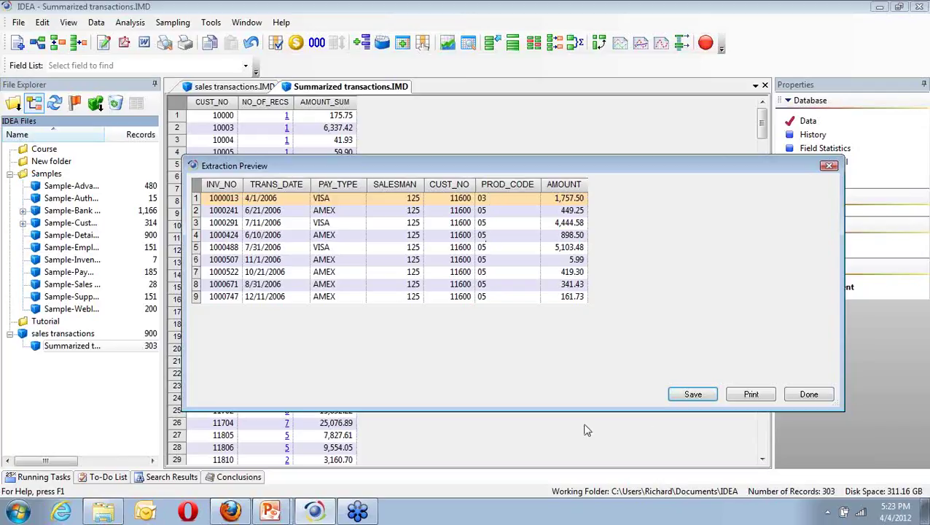
{"action": "left_click", "coordinate": [808, 394]}
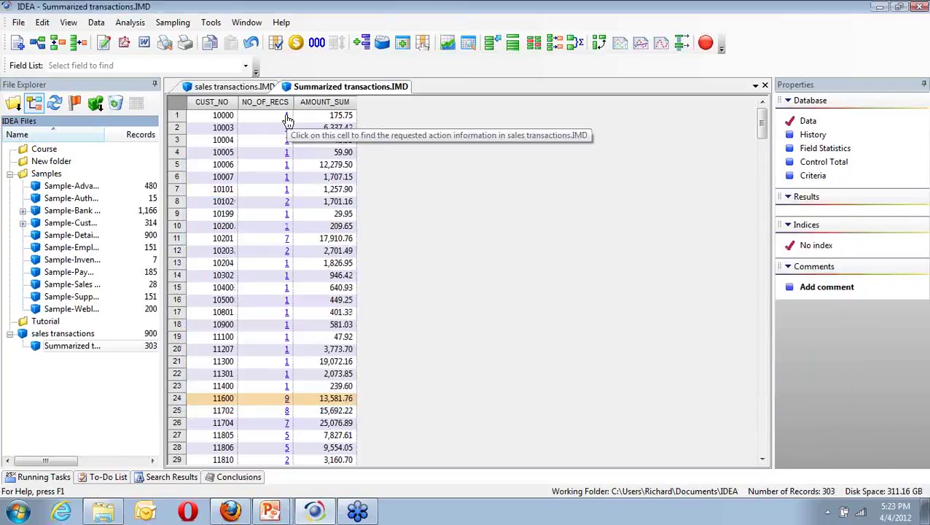
{"action": "left_click", "coordinate": [287, 116]}
{"action": "left_click", "coordinate": [287, 115]}
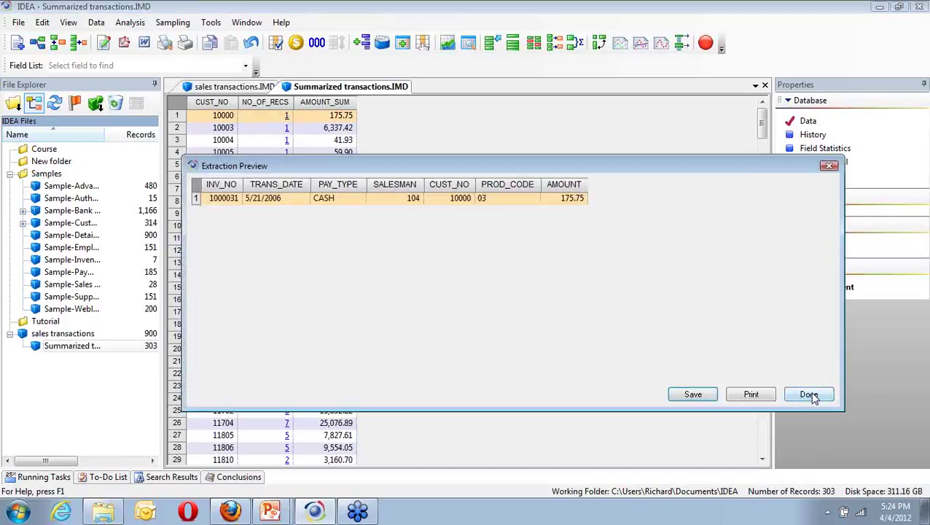
{"action": "left_click", "coordinate": [810, 395]}
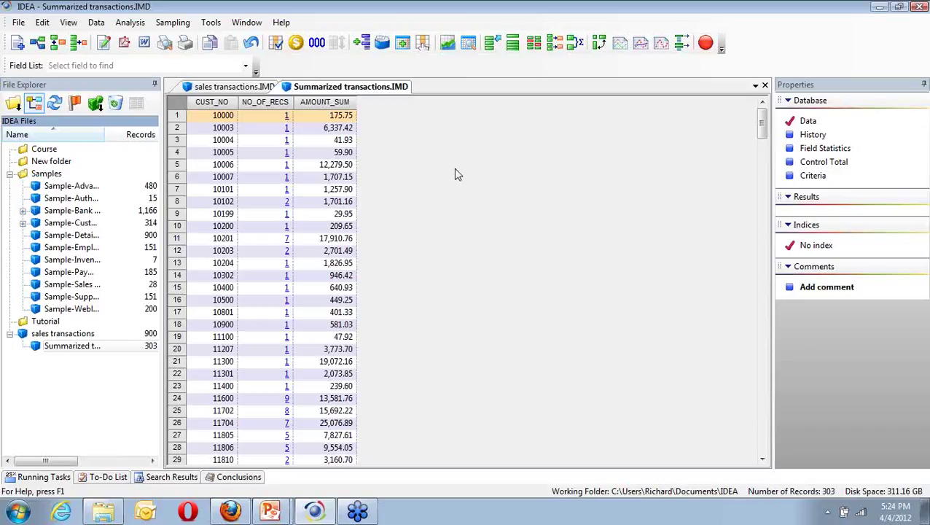
Step: Create field statistics for the summarized database and restrict the numeric statistics to AMOUNT_SUM, excluding CUST_NO and NO_OF_RECS
{"action": "left_click", "coordinate": [809, 150]}
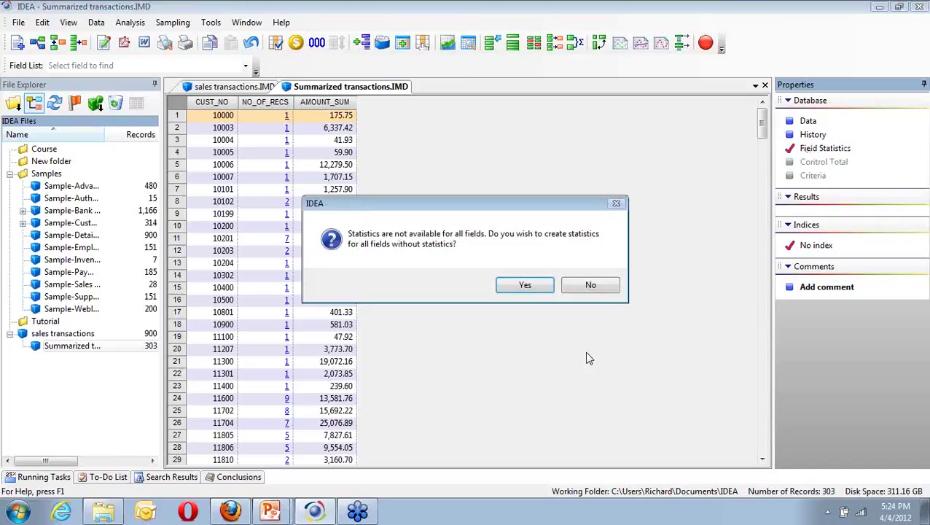
{"action": "left_click", "coordinate": [527, 285]}
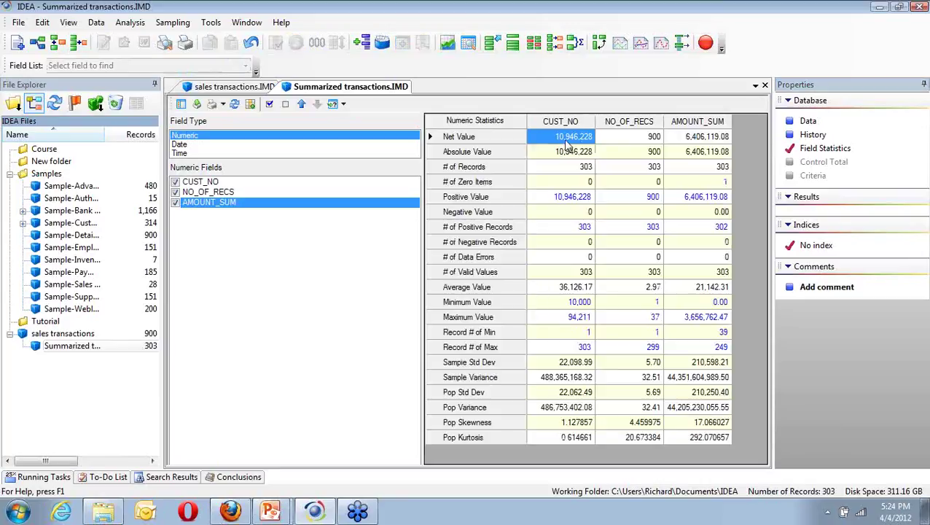
{"action": "left_click", "coordinate": [186, 182]}
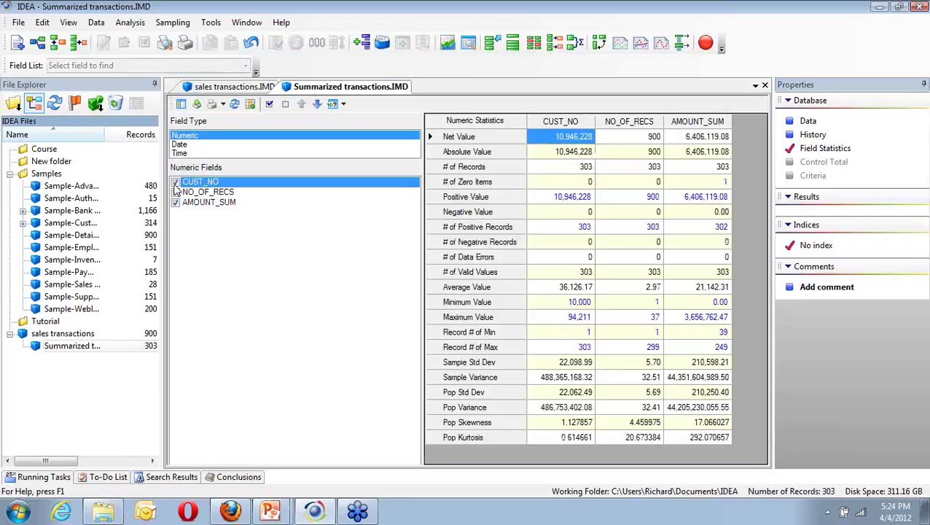
{"action": "left_click", "coordinate": [175, 183]}
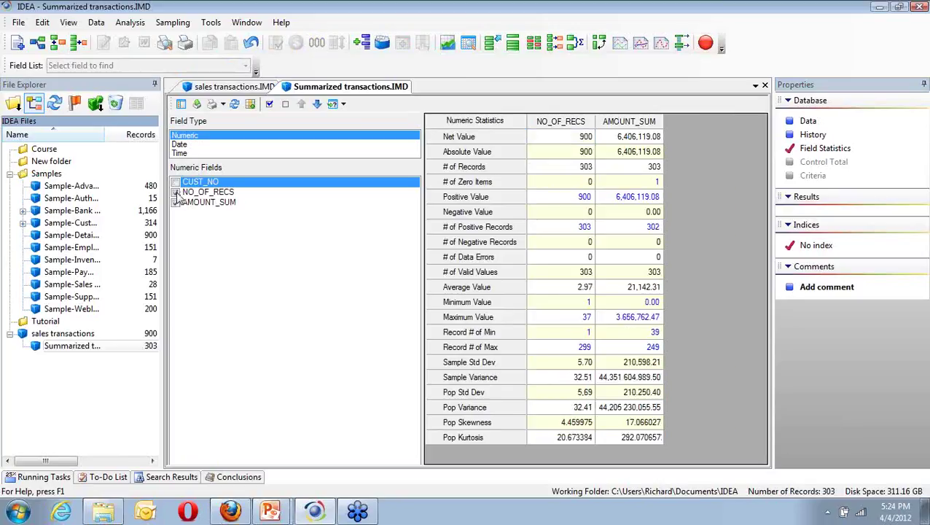
{"action": "left_click", "coordinate": [177, 192]}
{"action": "left_click", "coordinate": [175, 192]}
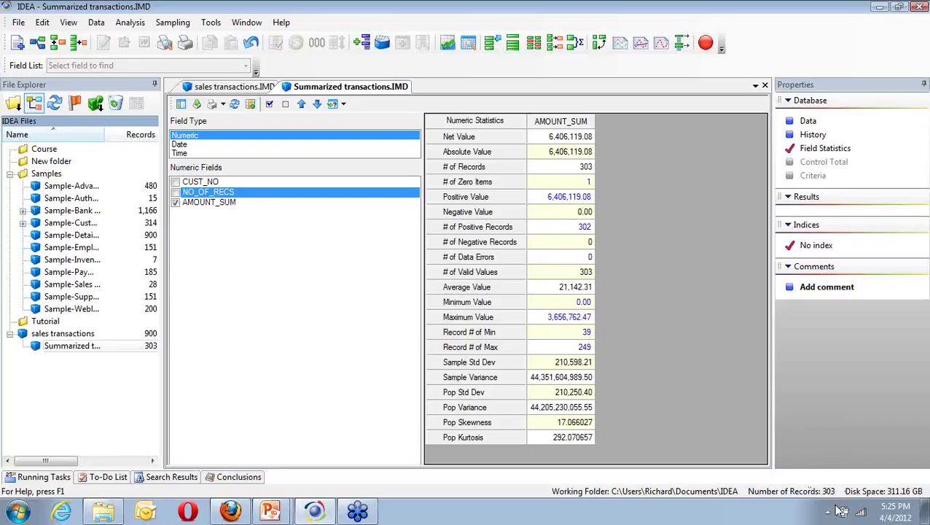
Step: Examine the records behind the number of zero items and the maximum value of AMOUNT_SUM
{"action": "left_click", "coordinate": [591, 184]}
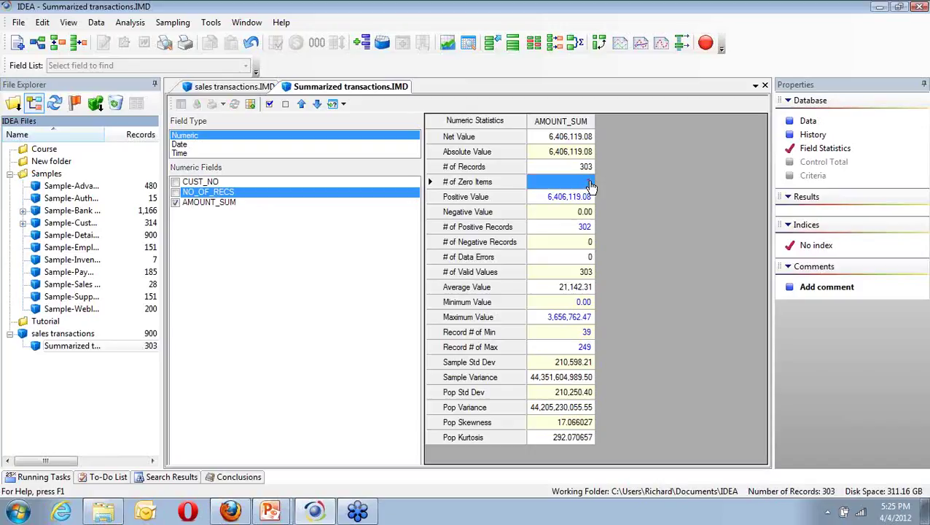
{"action": "double_click", "coordinate": [589, 184]}
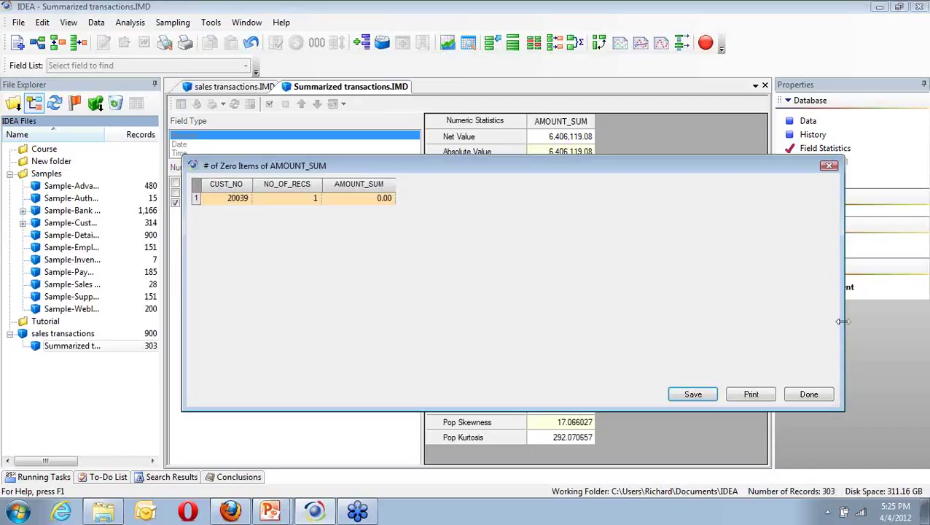
{"action": "left_click", "coordinate": [827, 399]}
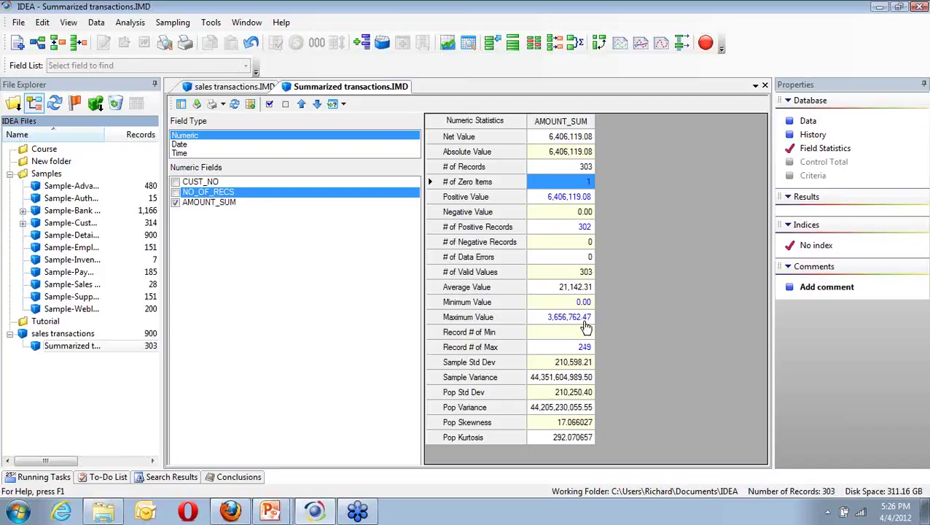
{"action": "left_click", "coordinate": [573, 318]}
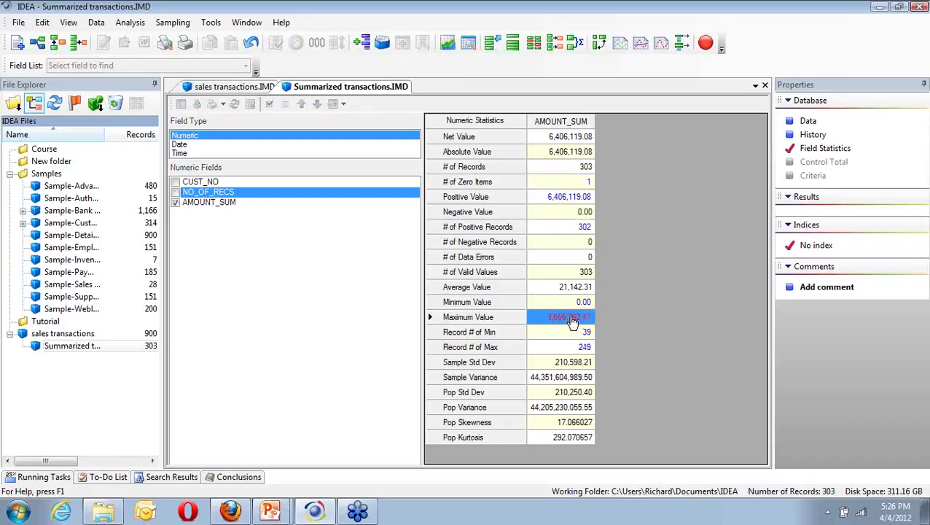
{"action": "double_click", "coordinate": [573, 318]}
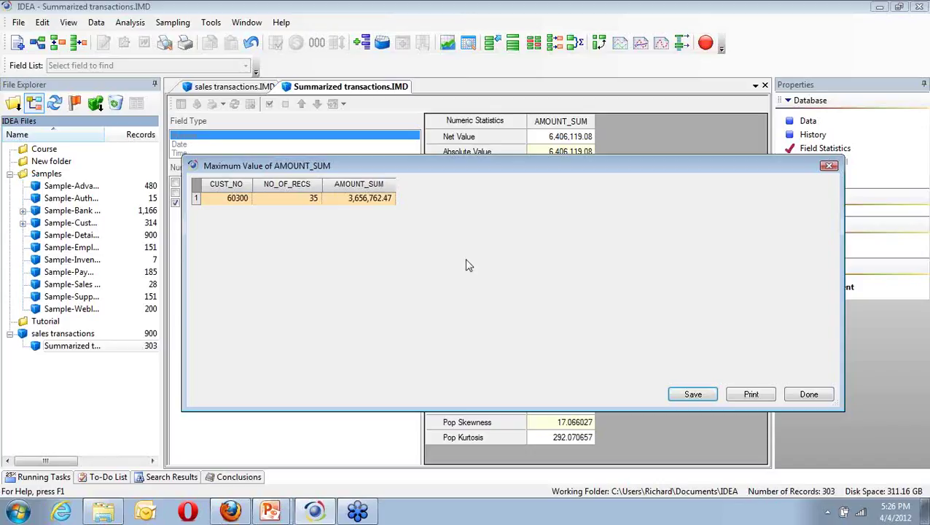
{"action": "left_click", "coordinate": [815, 396]}
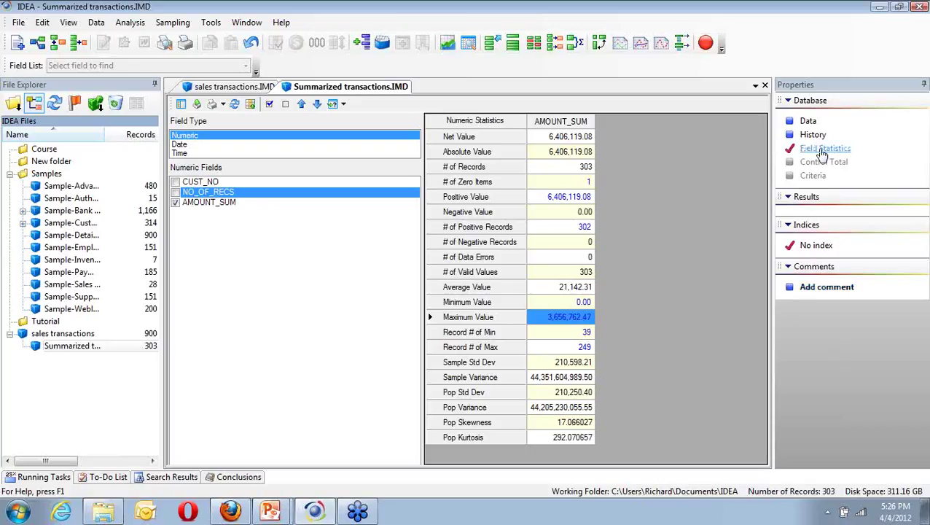
Step: Show the net, absolute, minimum and maximum value statistics above the summarized data and widen the row-label column to fit their names
{"action": "left_click", "coordinate": [807, 122]}
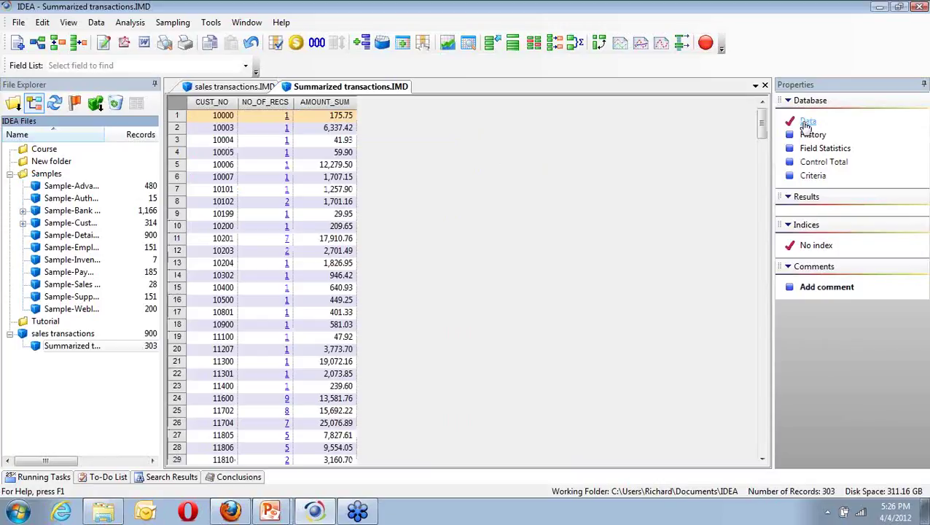
{"action": "left_click", "coordinate": [287, 241]}
{"action": "right_click", "coordinate": [289, 243]}
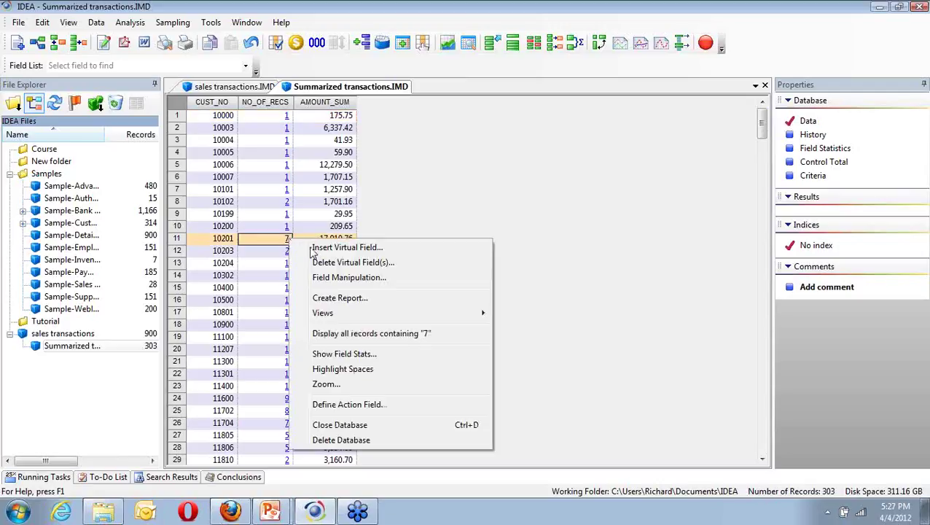
{"action": "left_click", "coordinate": [356, 367]}
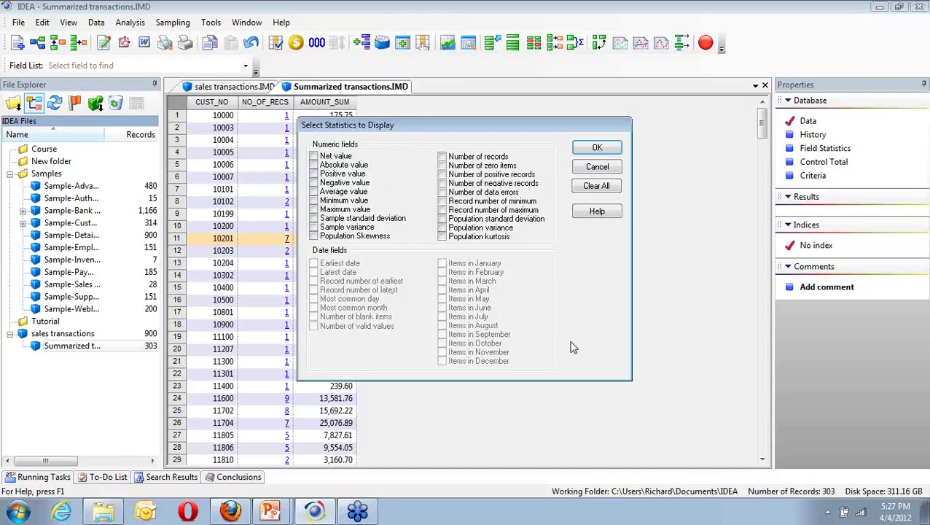
{"action": "left_click", "coordinate": [315, 157]}
{"action": "left_click", "coordinate": [315, 166]}
{"action": "left_click", "coordinate": [314, 201]}
{"action": "left_click", "coordinate": [314, 210]}
{"action": "left_click", "coordinate": [596, 148]}
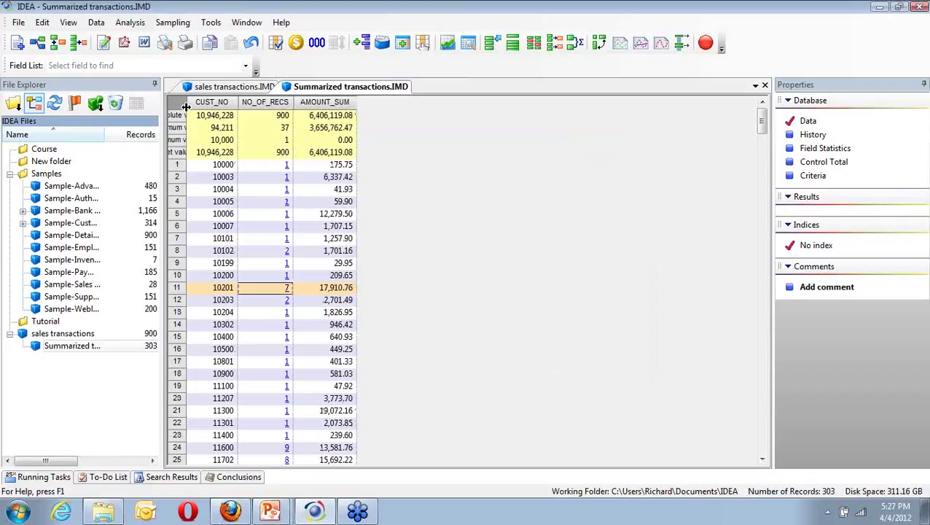
{"action": "left_click_drag", "start_coordinate": [186, 107], "coordinate": [191, 107]}
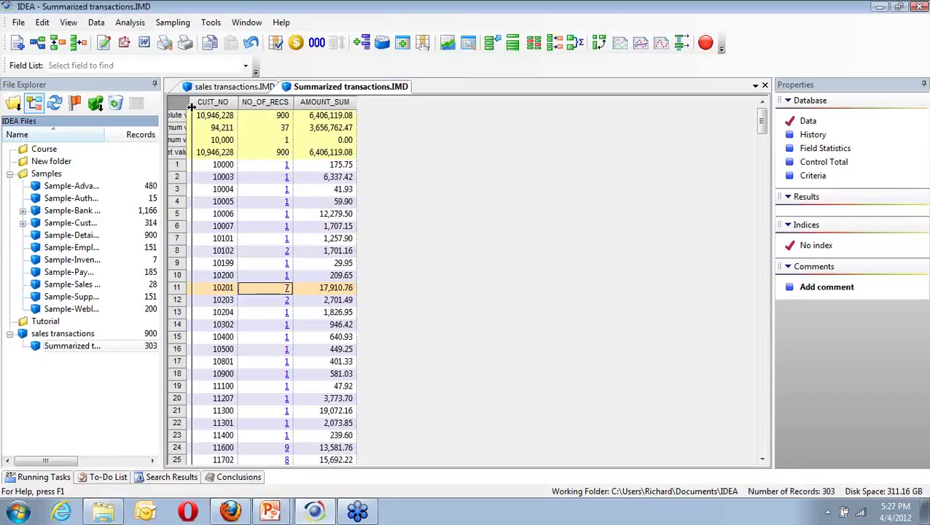
{"action": "left_click_drag", "start_coordinate": [191, 108], "coordinate": [302, 91]}
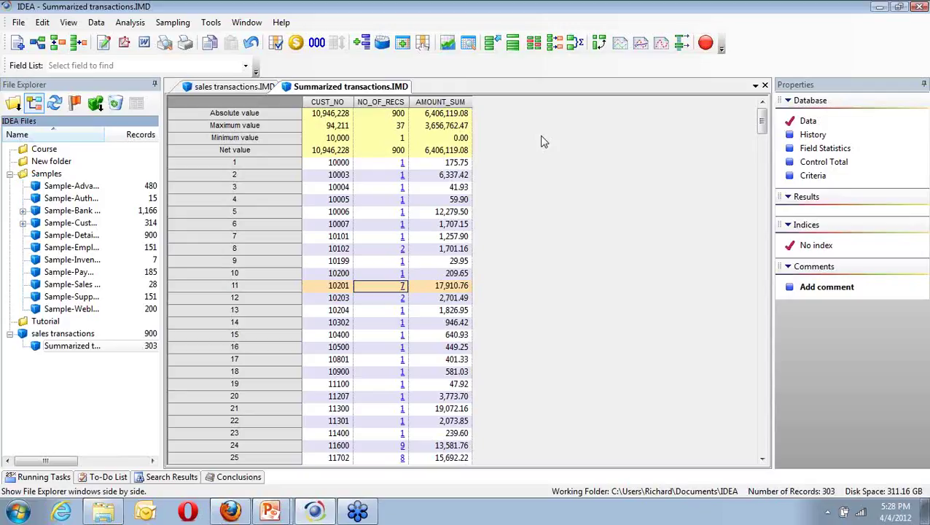
Step: Remove all displayed field statistics from above the summarized data
{"action": "left_click", "coordinate": [400, 225]}
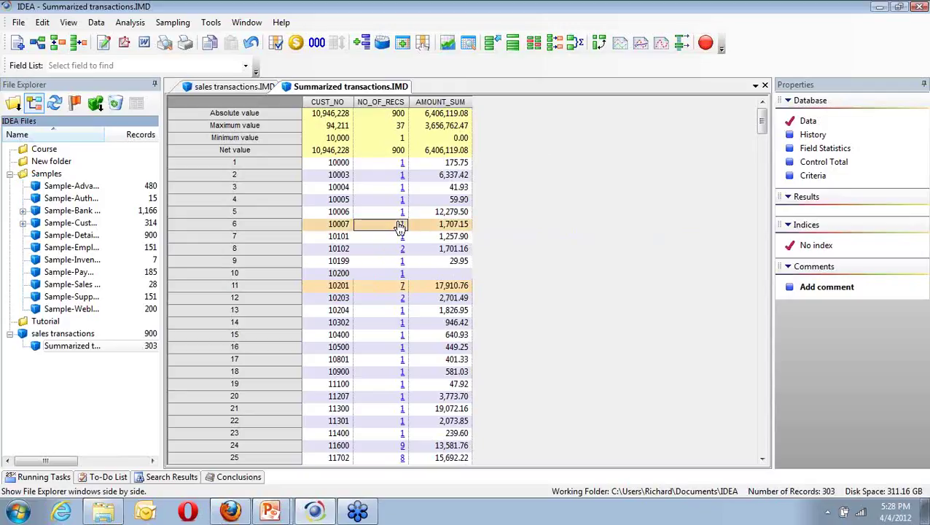
{"action": "right_click", "coordinate": [399, 225]}
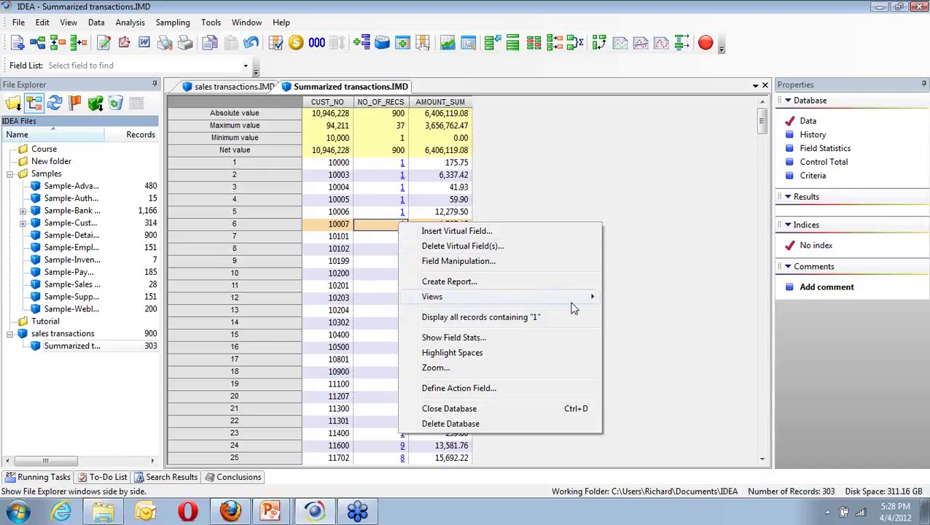
{"action": "left_click", "coordinate": [461, 340]}
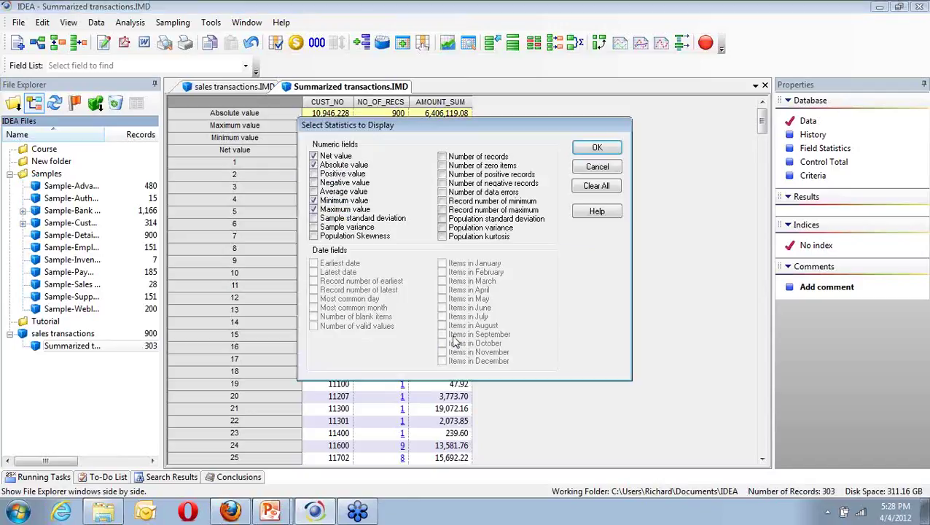
{"action": "left_click", "coordinate": [596, 188]}
{"action": "left_click", "coordinate": [597, 149]}
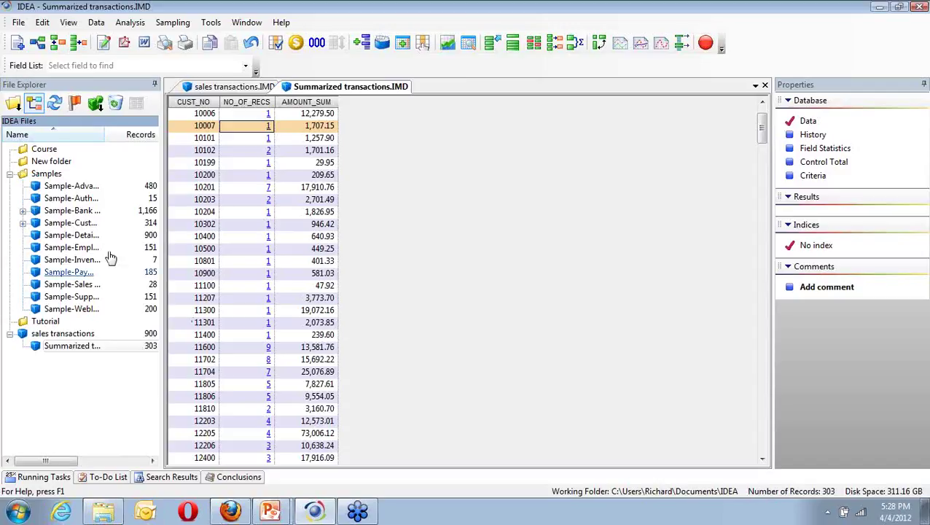
Step: Start a stratification of the summarized database on NO_OF_RECS with an increment of 5,000
{"action": "left_click", "coordinate": [131, 23]}
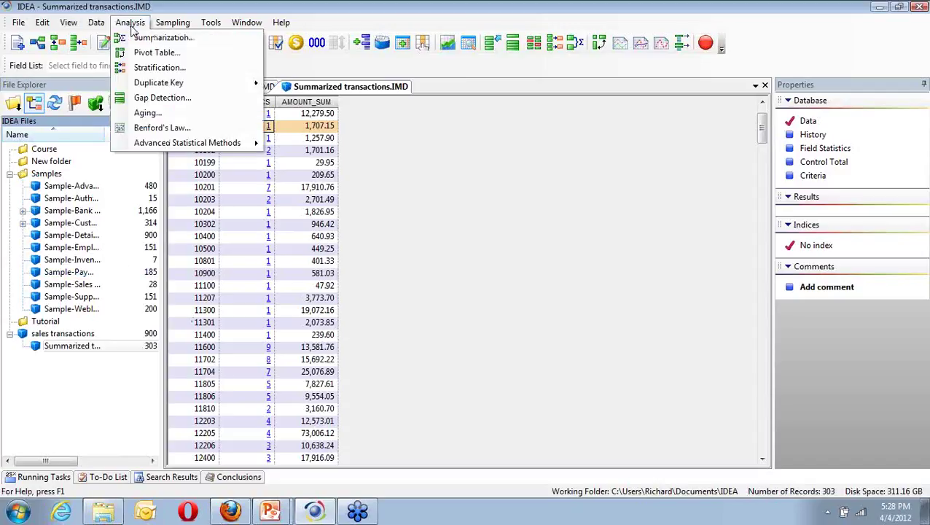
{"action": "left_click", "coordinate": [156, 67]}
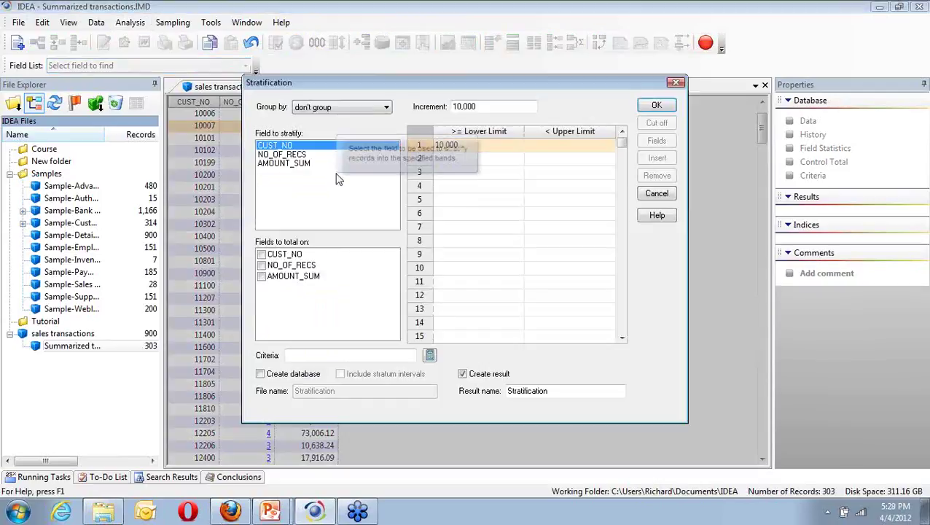
{"action": "left_click", "coordinate": [287, 156]}
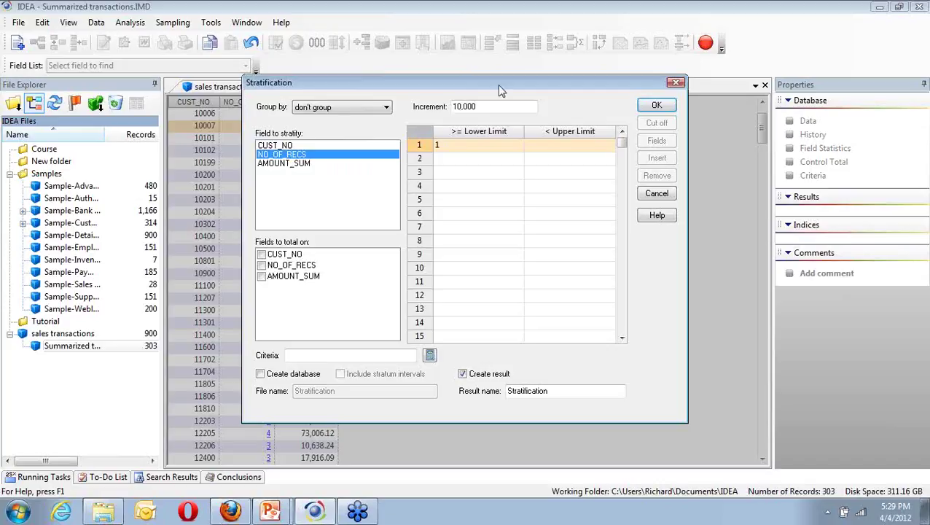
{"action": "double_click", "coordinate": [461, 107]}
{"action": "type", "text": "0"}
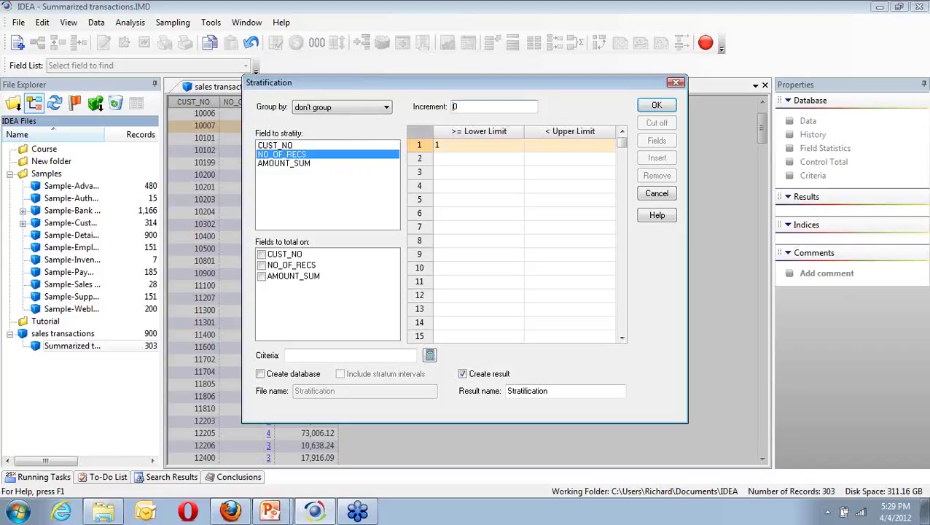
{"action": "type", "text": "5000"}
{"action": "key", "text": "BackSpace"}
Step: Define the first five strata in steps of 5,000, from 1 up to an upper limit of 25,001
{"action": "left_click", "coordinate": [577, 145]}
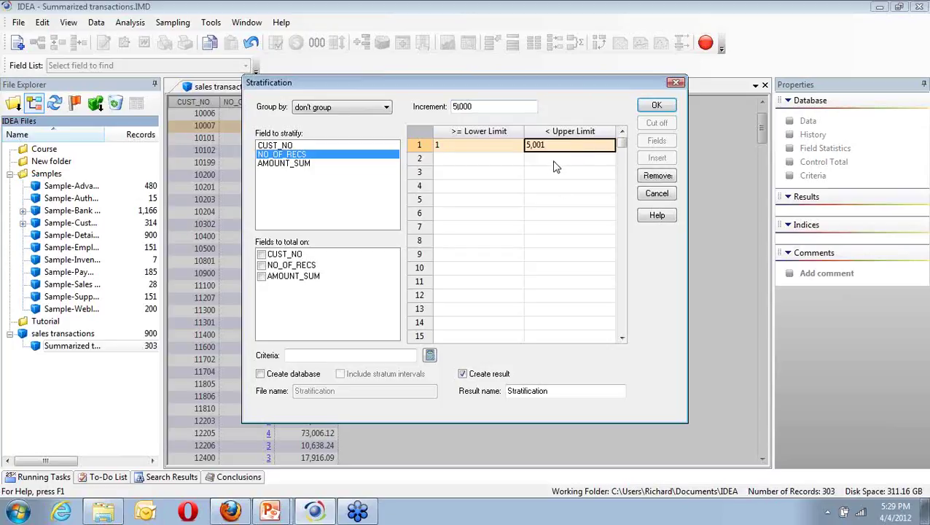
{"action": "left_click", "coordinate": [552, 161]}
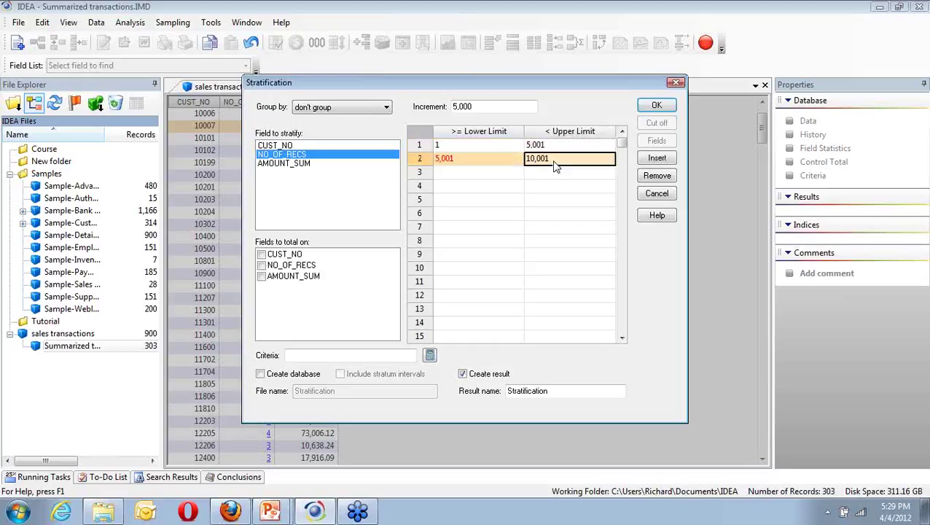
{"action": "left_click", "coordinate": [558, 172]}
{"action": "left_click", "coordinate": [560, 186]}
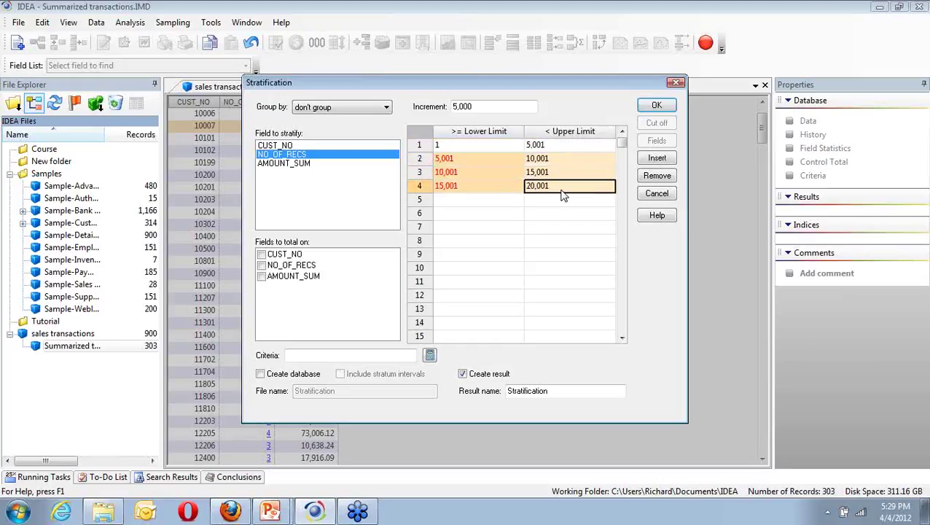
{"action": "left_click", "coordinate": [563, 199]}
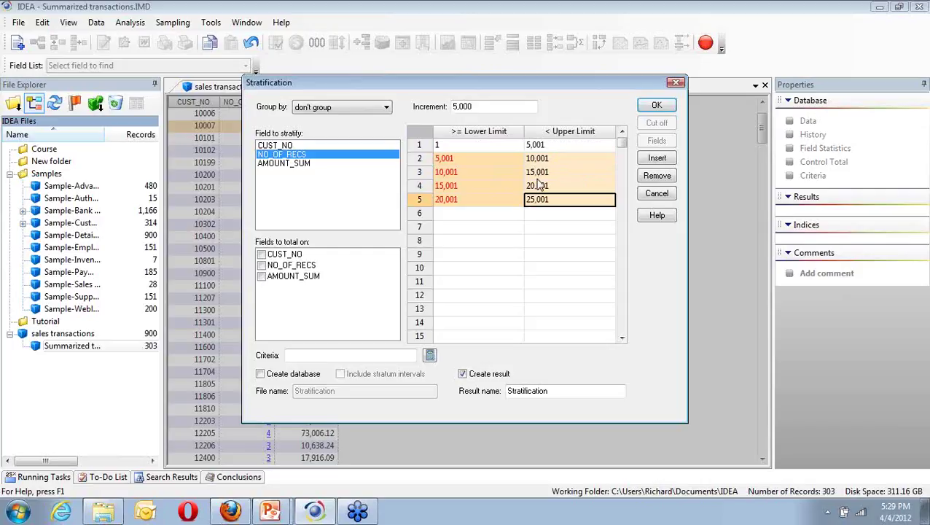
Step: Change the stratification increment to 25,000 and remove the sixth stratum, 25,001 to 30,001
{"action": "left_click", "coordinate": [456, 107]}
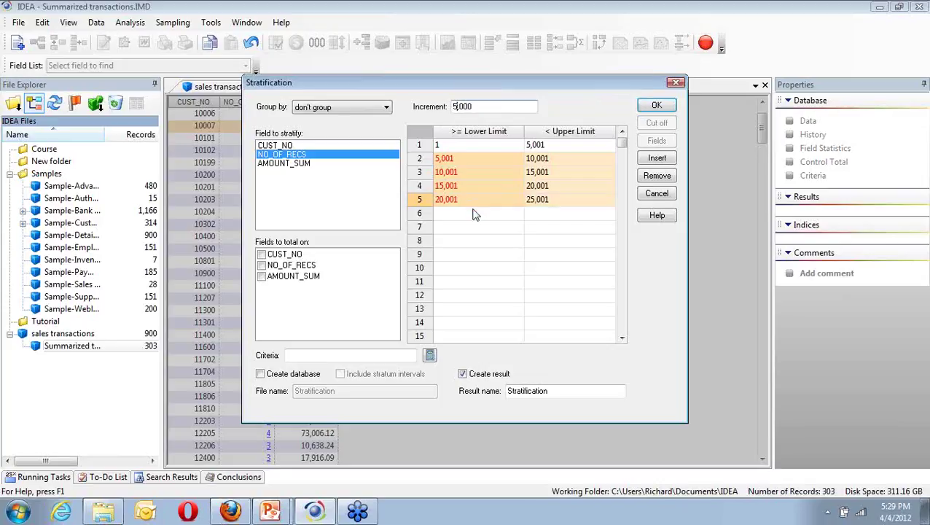
{"action": "left_click", "coordinate": [474, 213]}
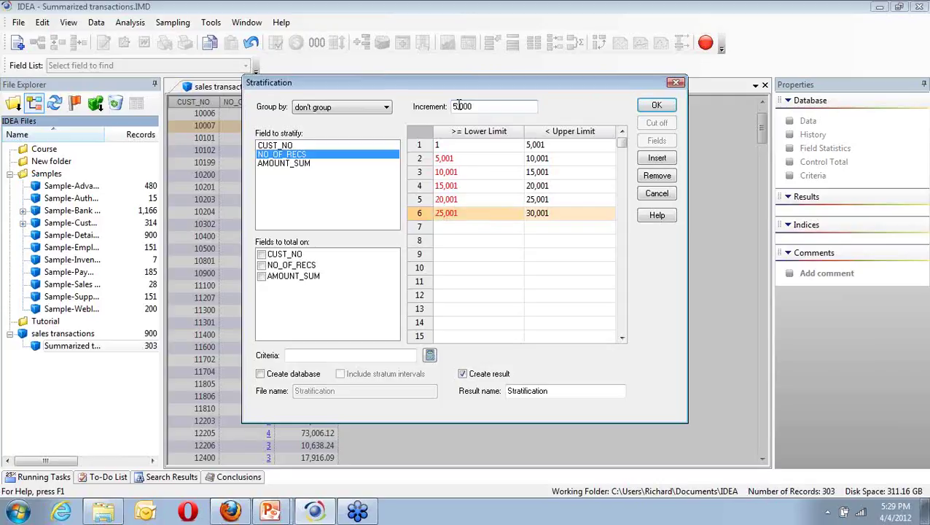
{"action": "type", "text": "2"}
{"action": "left_click", "coordinate": [566, 219]}
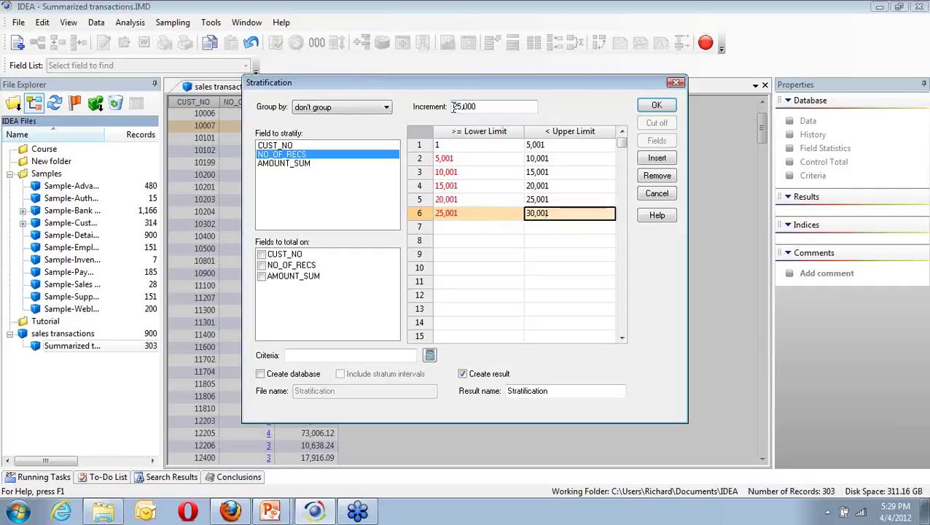
{"action": "left_click", "coordinate": [496, 108]}
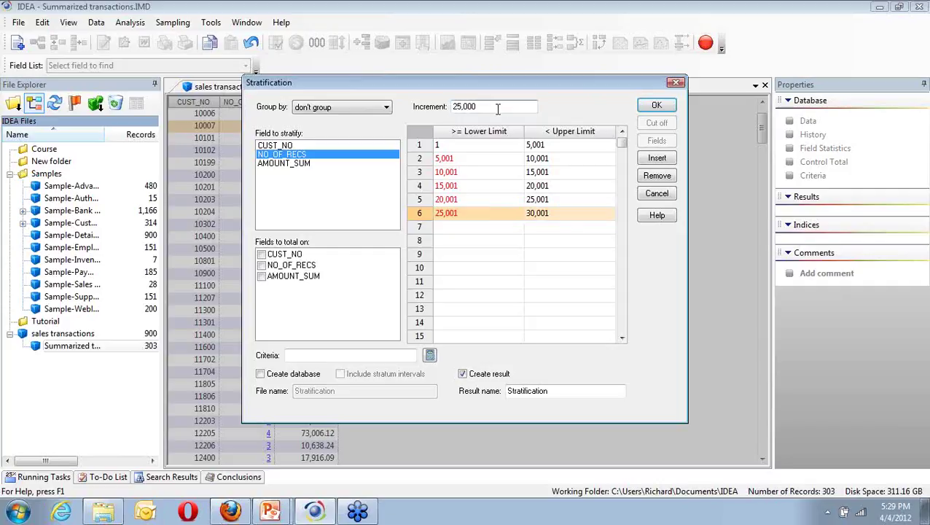
{"action": "left_click", "coordinate": [564, 201]}
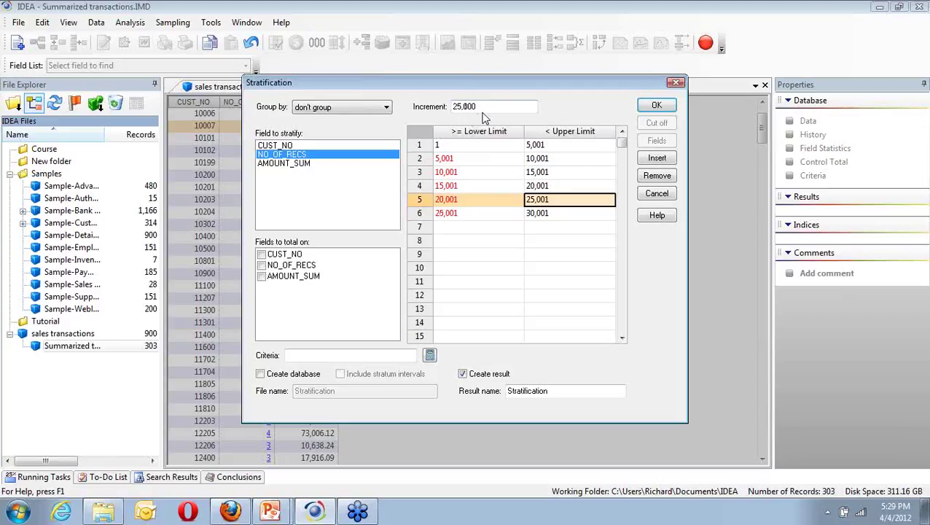
{"action": "left_click", "coordinate": [551, 213]}
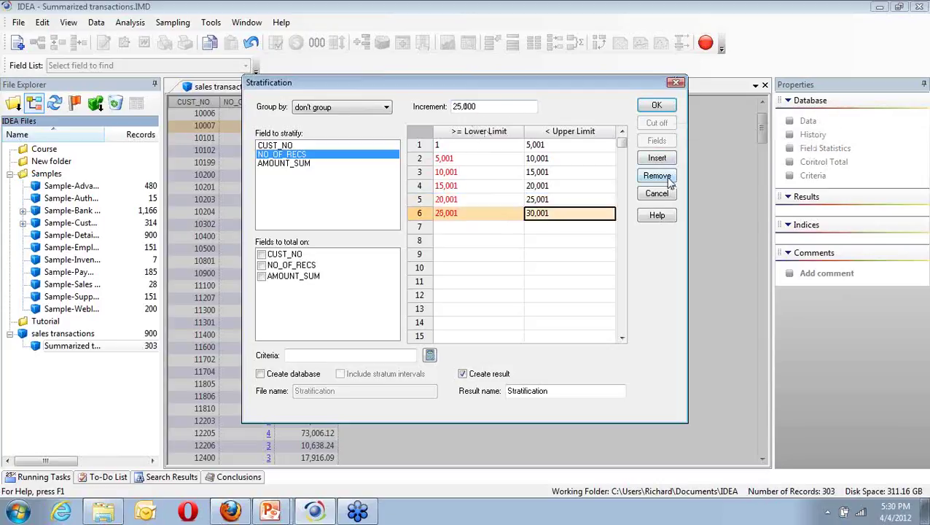
{"action": "left_click", "coordinate": [665, 177]}
Step: Add strata 6 to 12 in steps of 25,000, from 25,001 up to an upper limit of 200,001
{"action": "left_click", "coordinate": [558, 213]}
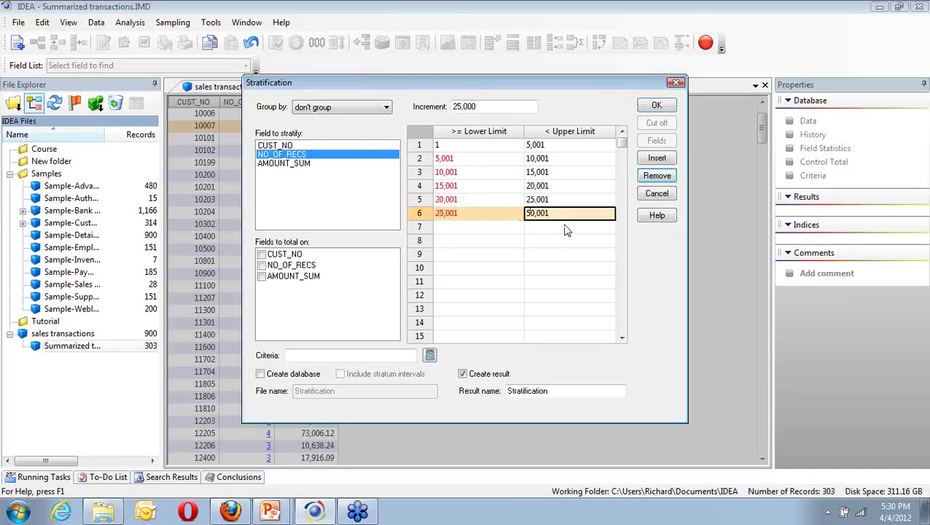
{"action": "left_click", "coordinate": [568, 230]}
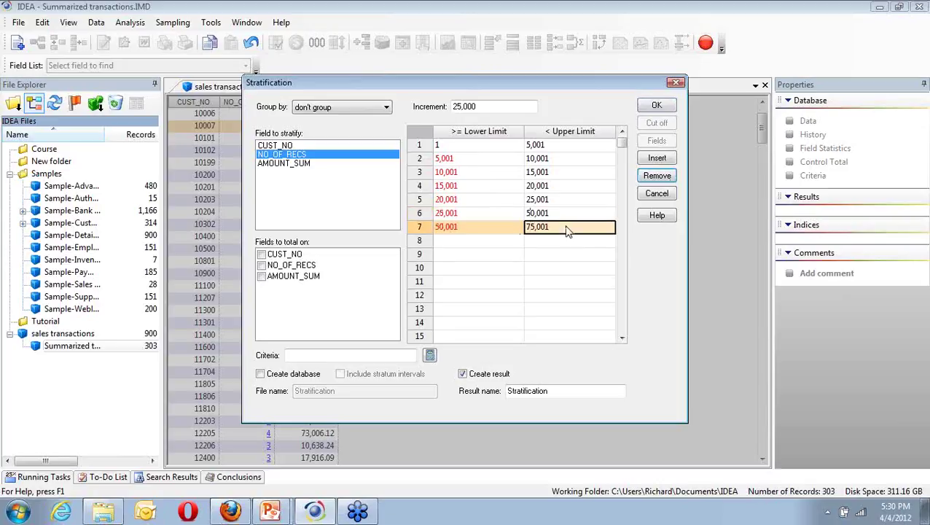
{"action": "left_click", "coordinate": [572, 259]}
{"action": "left_click", "coordinate": [574, 268]}
{"action": "left_click", "coordinate": [576, 281]}
{"action": "left_click", "coordinate": [578, 295]}
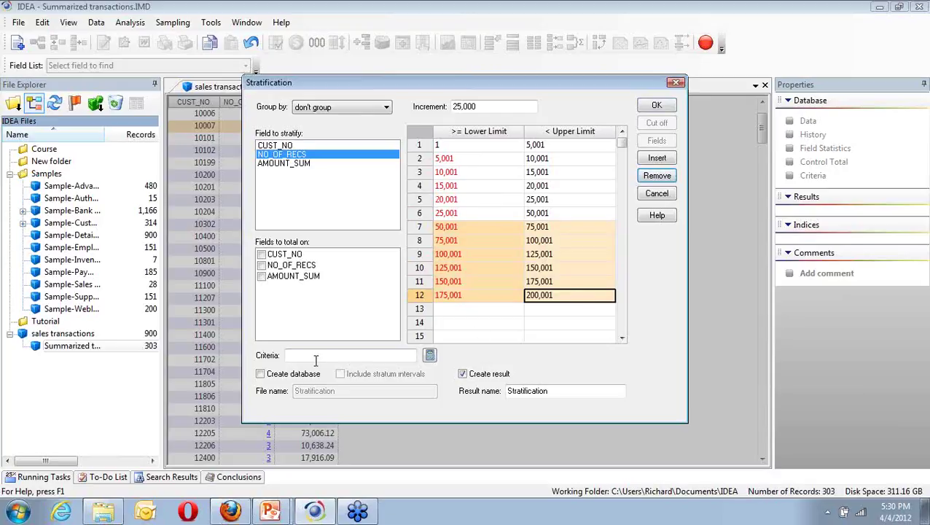
Step: Name the stratification result Numeric Stratification
{"action": "left_click", "coordinate": [509, 392]}
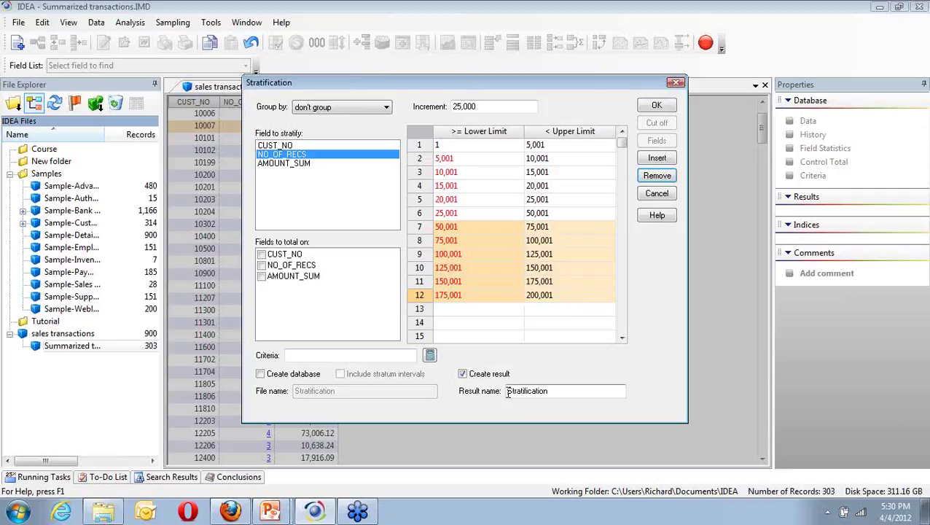
{"action": "type", "text": "Numeric Strat"}
{"action": "type", "text": "ificat"}
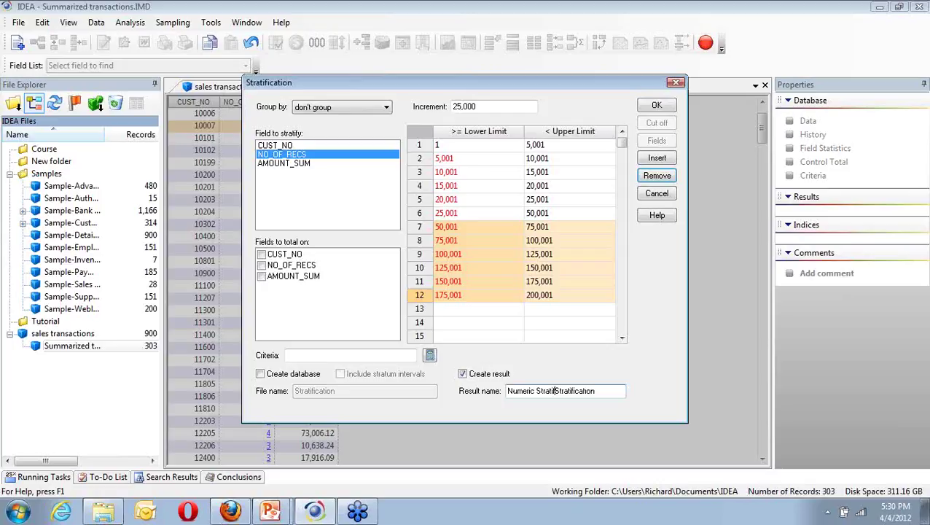
{"action": "type", "text": "ion"}
{"action": "key", "text": "Delete"}
{"action": "key", "text": "Delete"}
{"action": "key", "text": "Delete"}
{"action": "key", "text": "Delete"}
{"action": "key", "text": "Delete"}
{"action": "key", "text": "Delete"}
{"action": "key", "text": "Delete"}
{"action": "key", "text": "Delete"}
{"action": "key", "text": "Delete"}
{"action": "key", "text": "Delete"}
{"action": "key", "text": "Delete"}
{"action": "key", "text": "Delete"}
{"action": "key", "text": "Delete"}
{"action": "key", "text": "Delete"}
Step: Total the strata on AMOUNT_SUM and run the stratification
{"action": "left_click", "coordinate": [662, 107]}
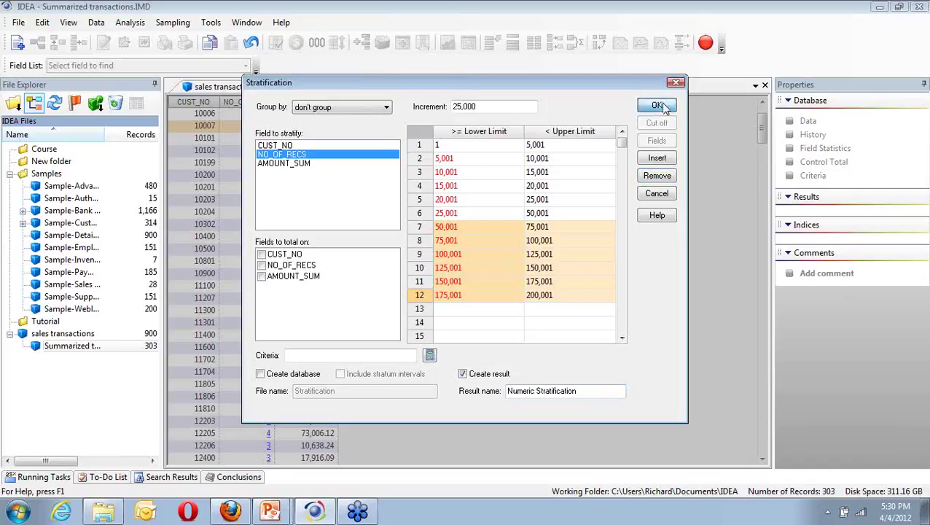
{"action": "left_click", "coordinate": [660, 106]}
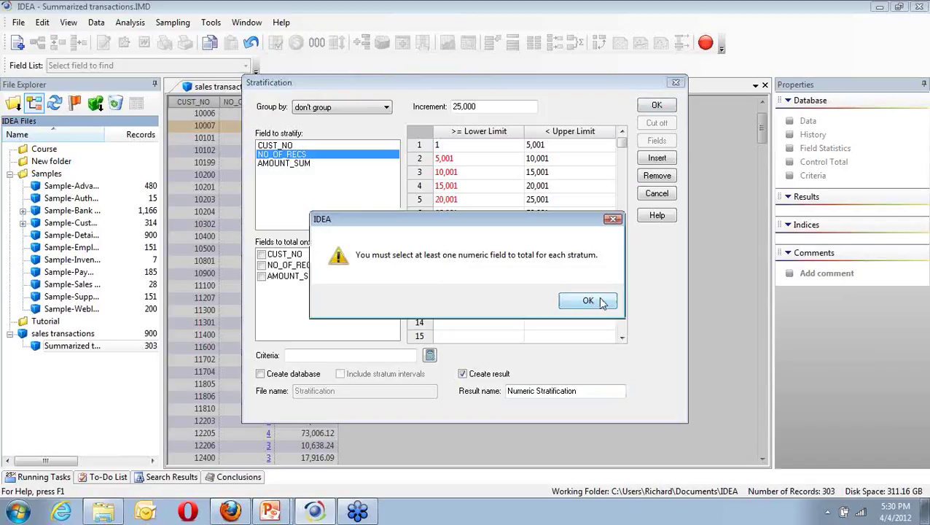
{"action": "left_click", "coordinate": [602, 302]}
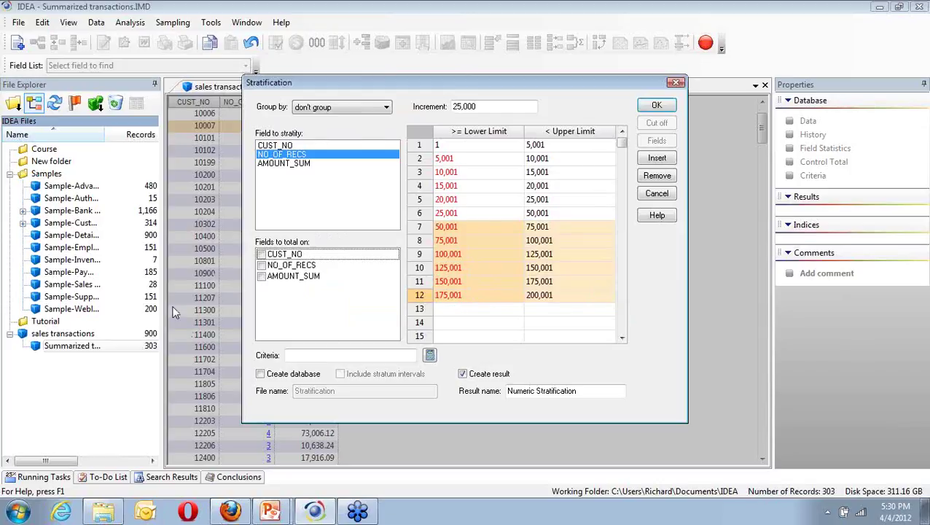
{"action": "left_click", "coordinate": [262, 277]}
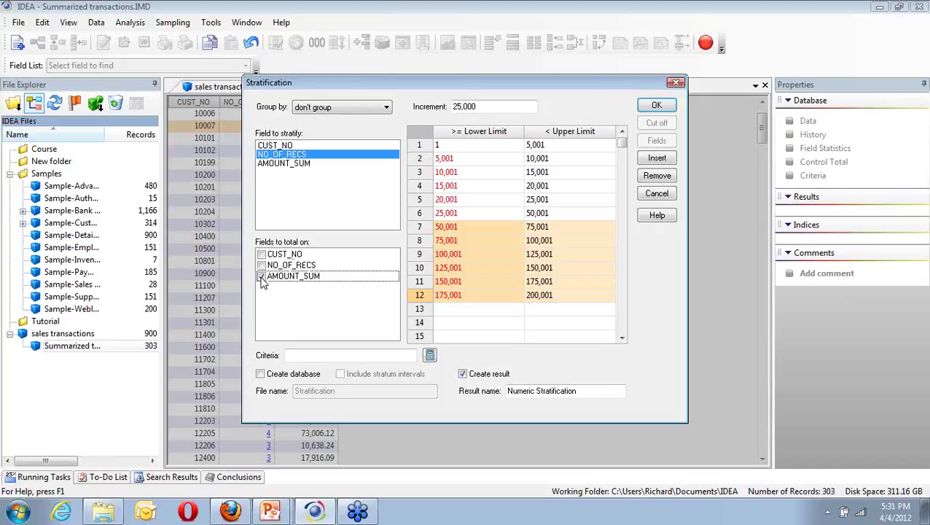
{"action": "left_click", "coordinate": [657, 106]}
{"action": "left_click", "coordinate": [657, 106]}
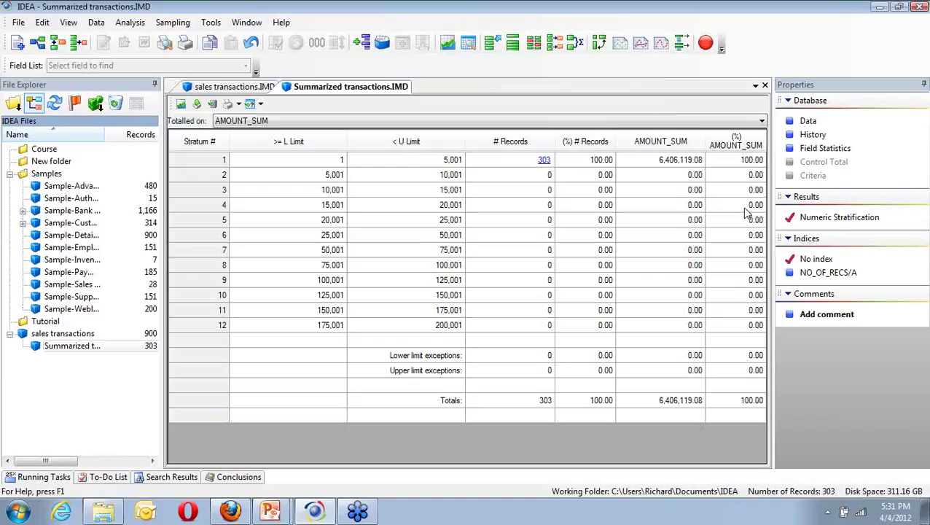
Step: Review the print preview of the Numeric Stratification result in a maximized window and close it
{"action": "left_click", "coordinate": [167, 44]}
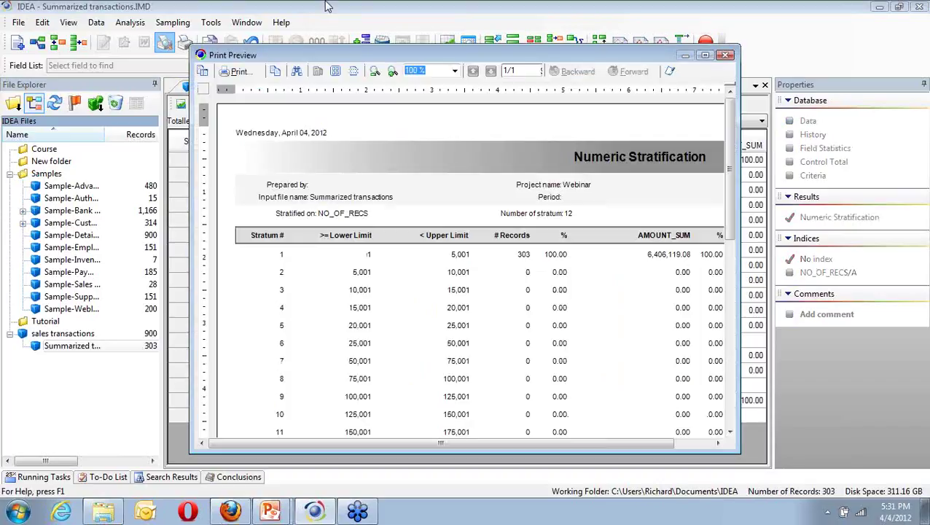
{"action": "left_click_drag", "start_coordinate": [327, 6], "coordinate": [327, 6]}
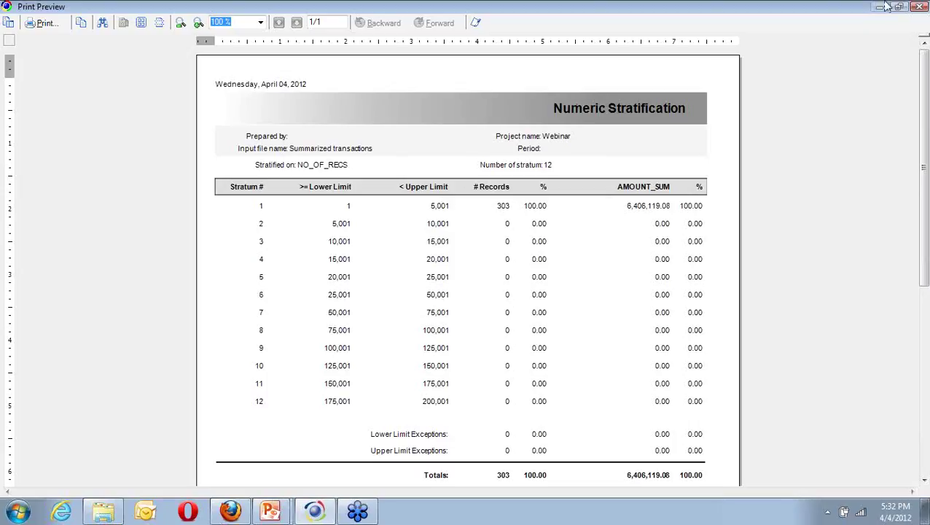
{"action": "left_click", "coordinate": [921, 8]}
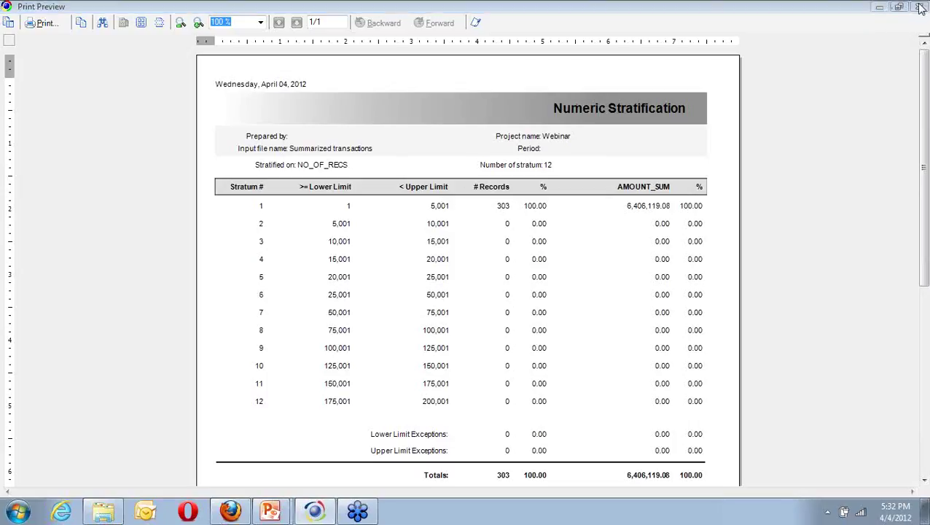
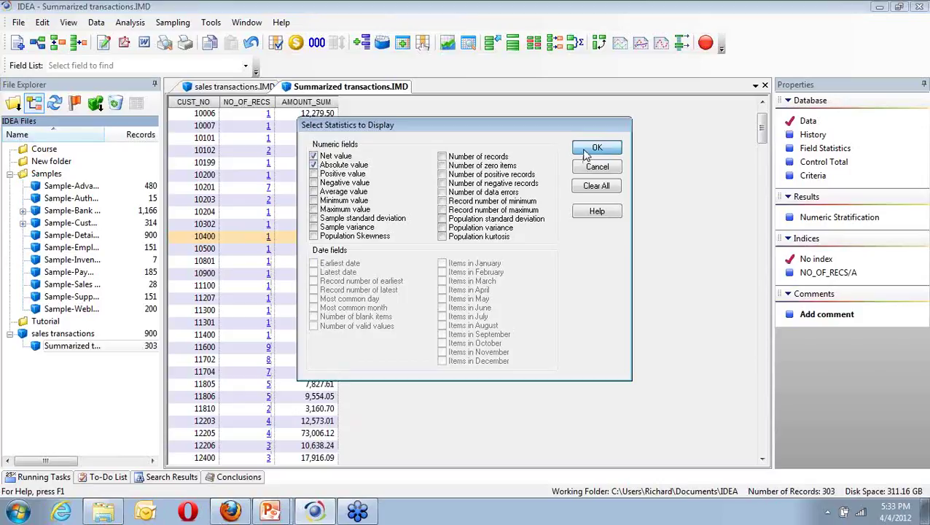
Step: Show the net and absolute value statistics above the summarized records, and clear all displayed statistics again
{"action": "left_click", "coordinate": [592, 149]}
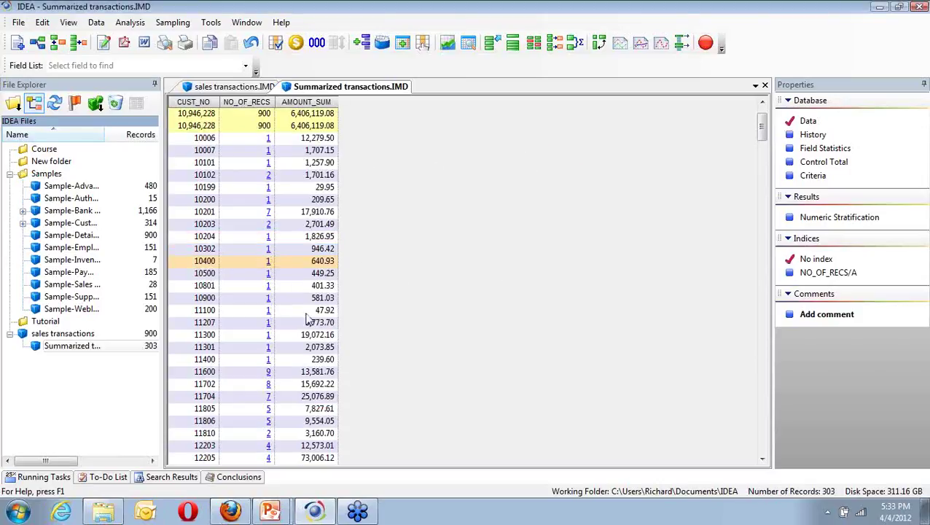
{"action": "right_click", "coordinate": [268, 240]}
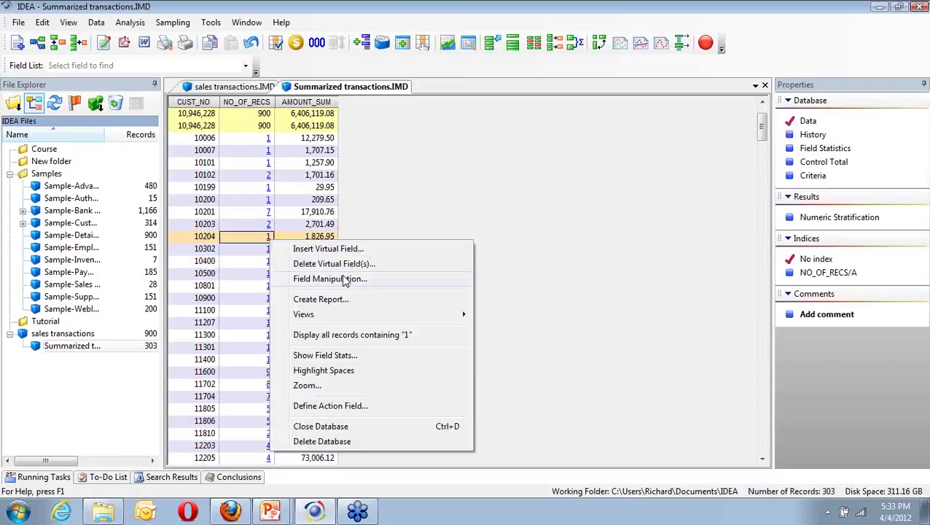
{"action": "left_click", "coordinate": [325, 356]}
{"action": "left_click", "coordinate": [596, 185]}
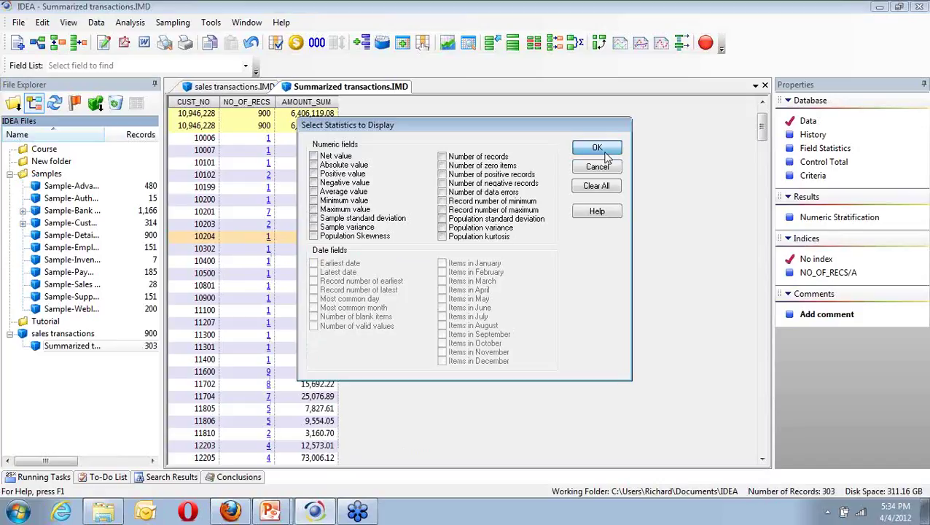
{"action": "left_click", "coordinate": [598, 148]}
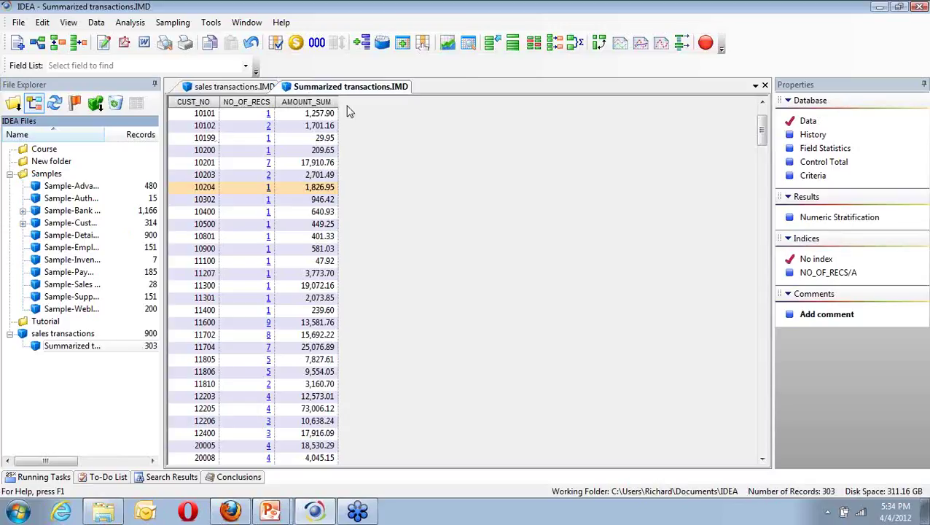
Step: Order the records by the NO_OF_RECS/A index, view the Numeric Stratification result as a chart and return to the data
{"action": "left_click", "coordinate": [816, 277]}
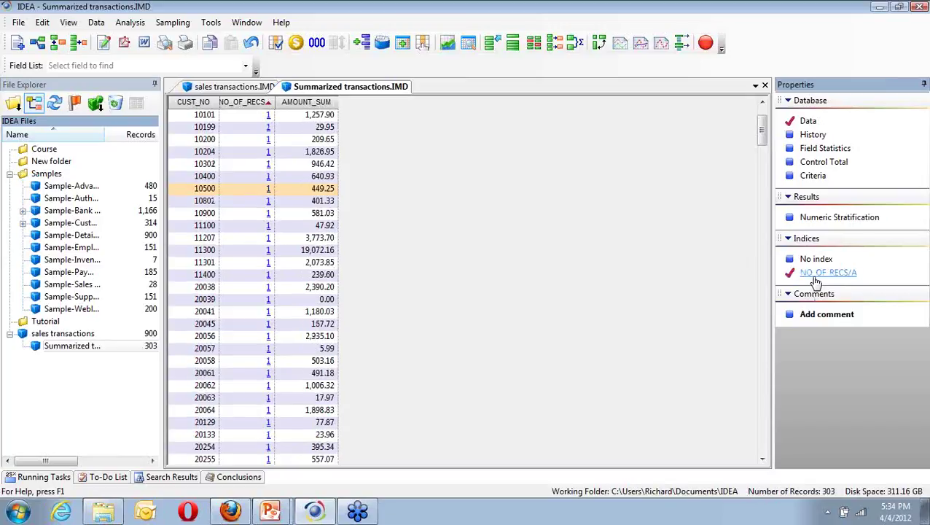
{"action": "left_click", "coordinate": [824, 219]}
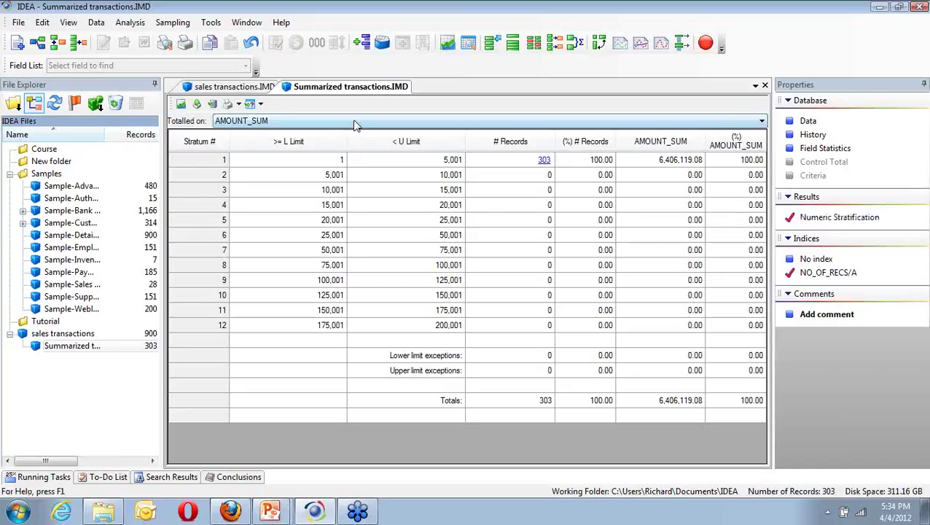
{"action": "left_click", "coordinate": [180, 106]}
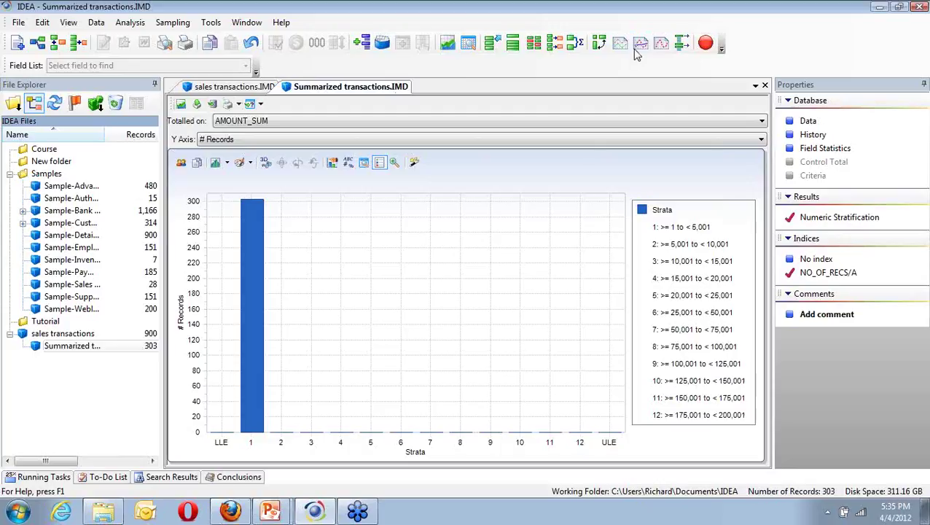
{"action": "left_click", "coordinate": [804, 124]}
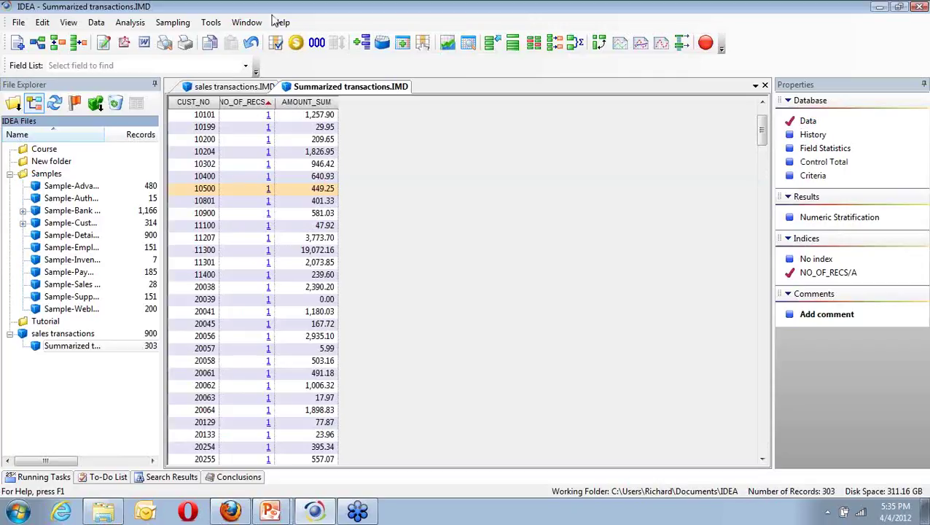
Step: Set up a new stratification on AMOUNT_SUM that totals NO_OF_RECS, with an increment of 5,000
{"action": "left_click", "coordinate": [137, 25]}
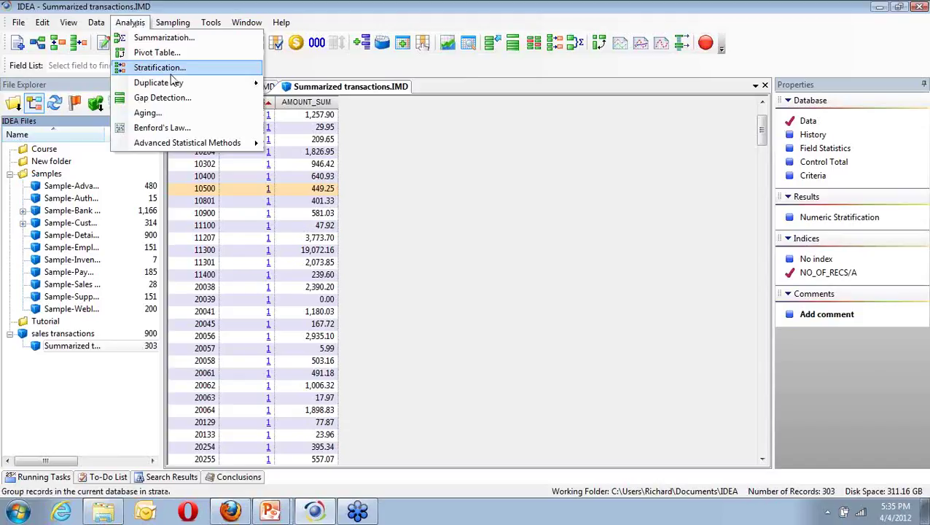
{"action": "left_click", "coordinate": [171, 73]}
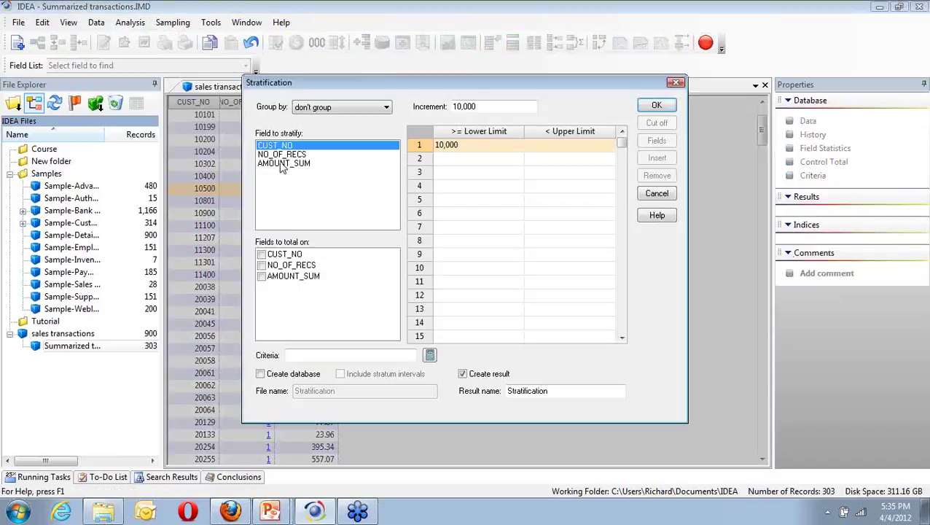
{"action": "left_click", "coordinate": [262, 265]}
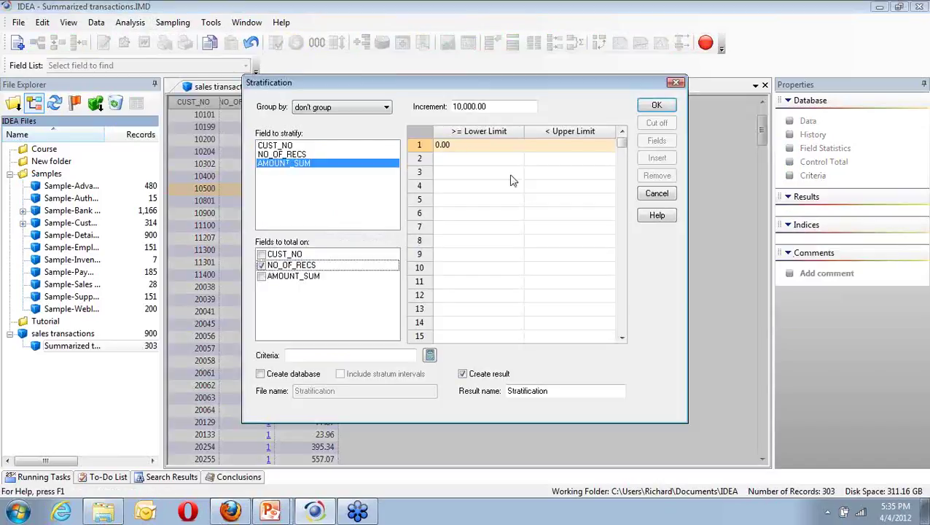
{"action": "left_click", "coordinate": [462, 106]}
{"action": "type", "text": "5 0"}
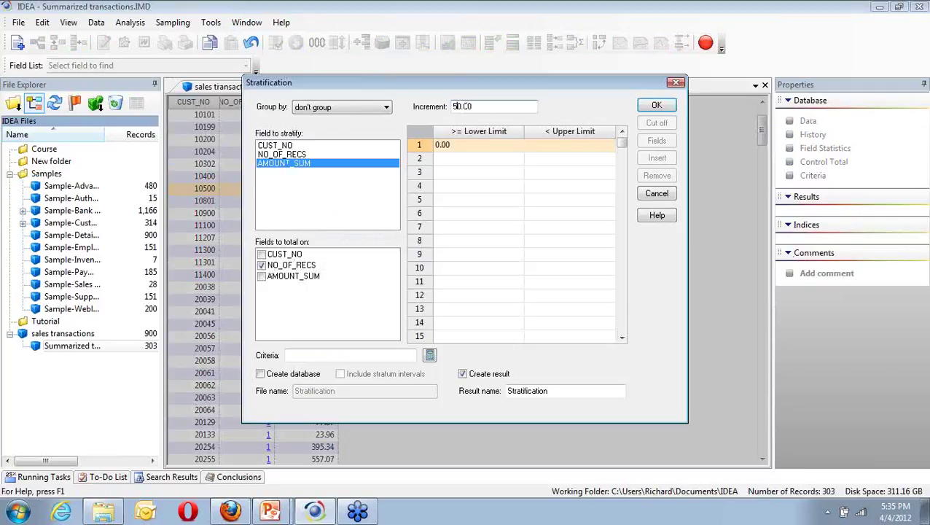
{"action": "type", "text": "00"}
Step: Add strata 1 to 5 in steps of 5,000, from 0.00 up to an upper limit of 25,000
{"action": "left_click", "coordinate": [583, 147]}
{"action": "left_click", "coordinate": [584, 147]}
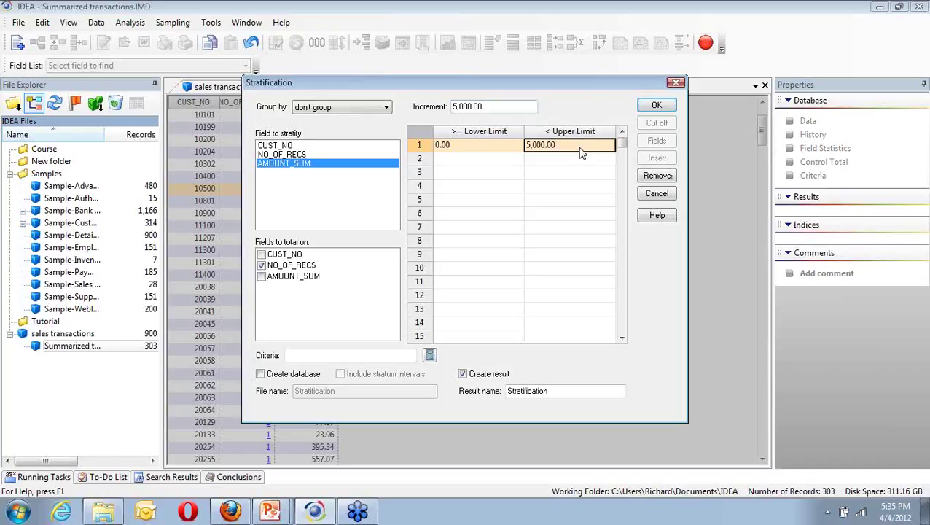
{"action": "left_click", "coordinate": [585, 158]}
{"action": "left_click", "coordinate": [586, 172]}
{"action": "left_click", "coordinate": [587, 185]}
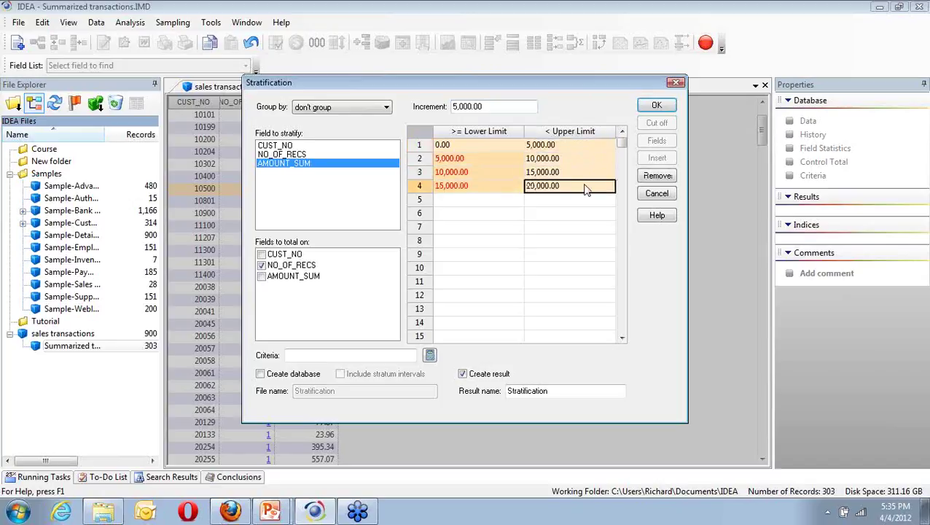
{"action": "left_click", "coordinate": [585, 199]}
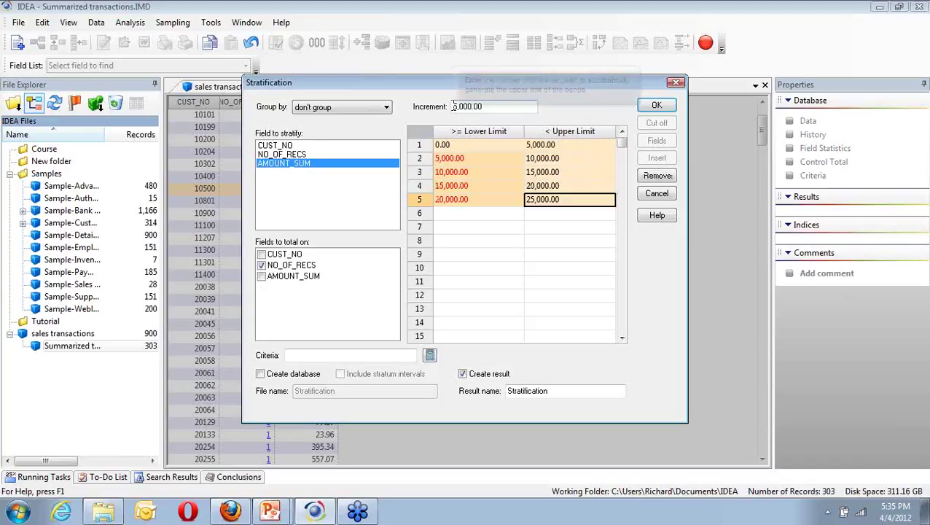
Step: Overwrite the upper limit of stratum 5 with 5,000
{"action": "type", "text": "2"}
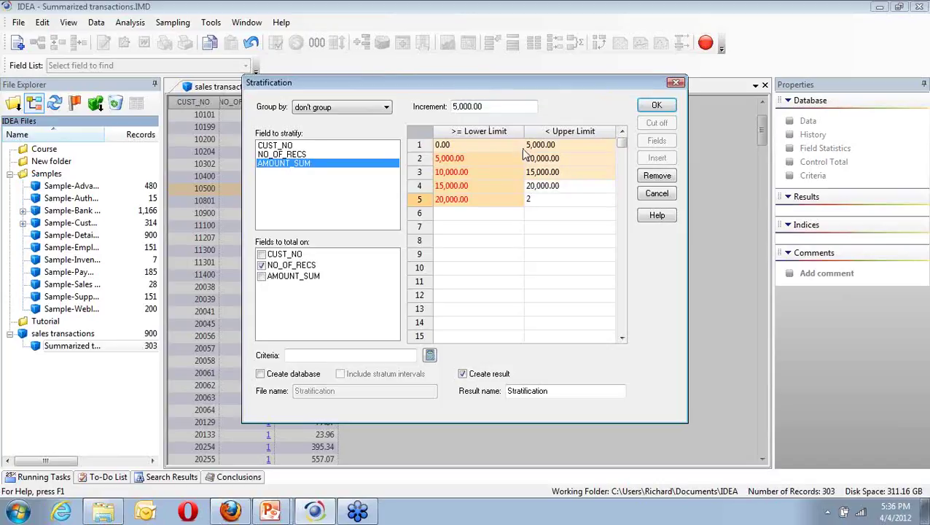
{"action": "left_click", "coordinate": [498, 108]}
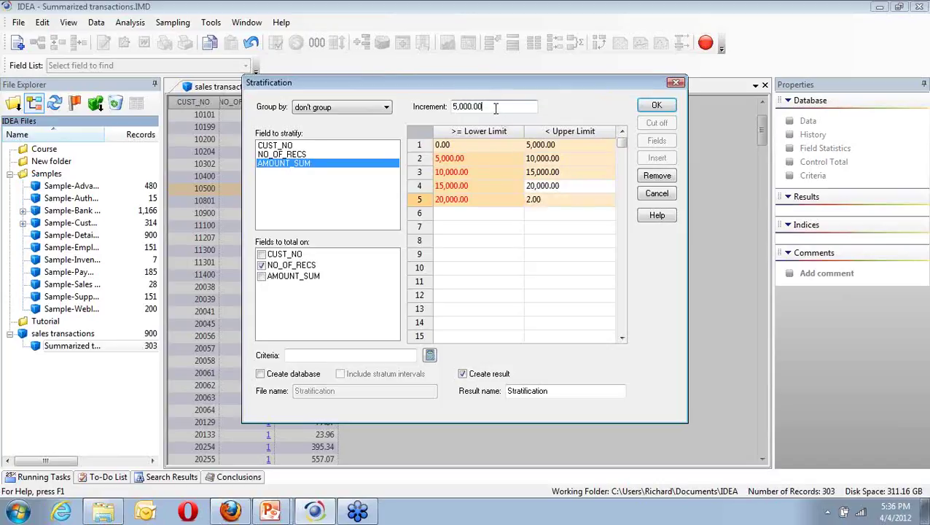
{"action": "left_click", "coordinate": [560, 208]}
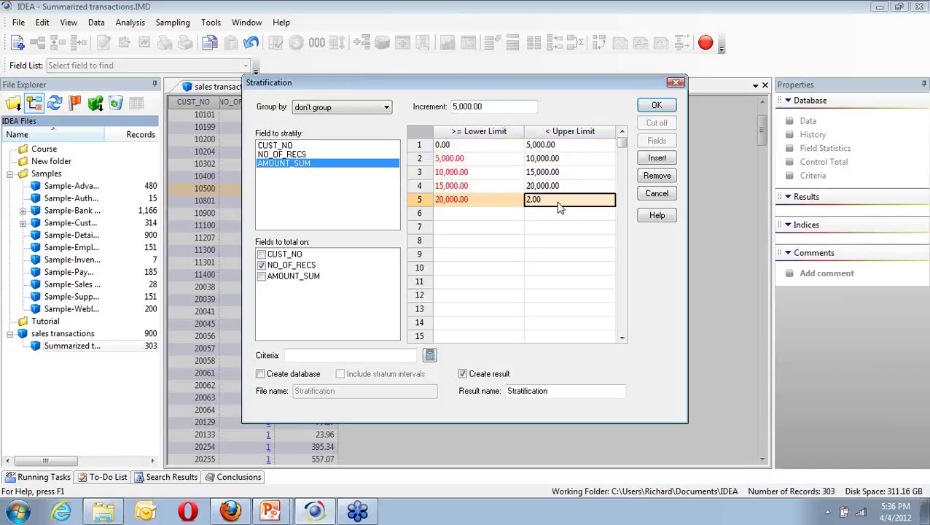
{"action": "type", "text": "5000"}
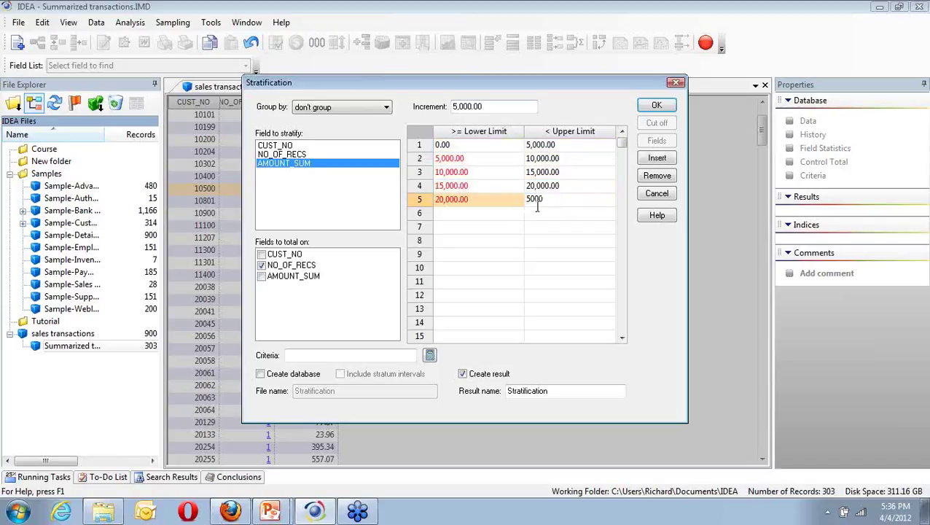
Step: Set the stratification increment to 25,000
{"action": "left_click", "coordinate": [453, 109]}
{"action": "left_click", "coordinate": [573, 203]}
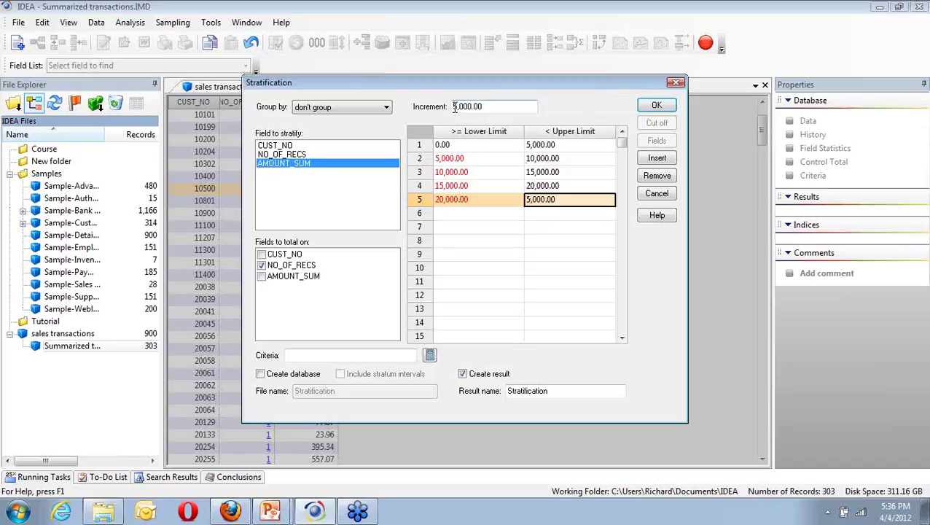
{"action": "type", "text": "2"}
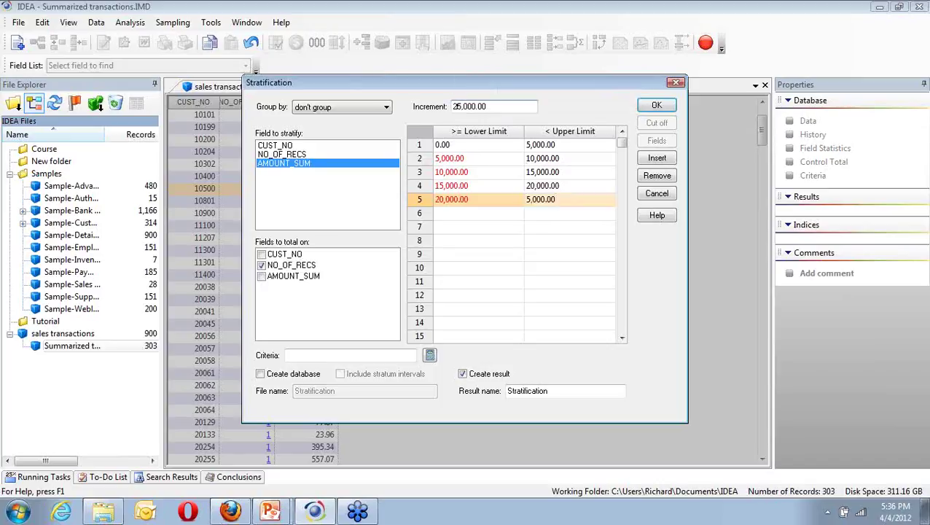
Step: Add strata 6 to 12 in steps of 25,000, from 5,000 up to an upper limit of 180,000
{"action": "left_click", "coordinate": [539, 200]}
{"action": "left_click", "coordinate": [543, 212]}
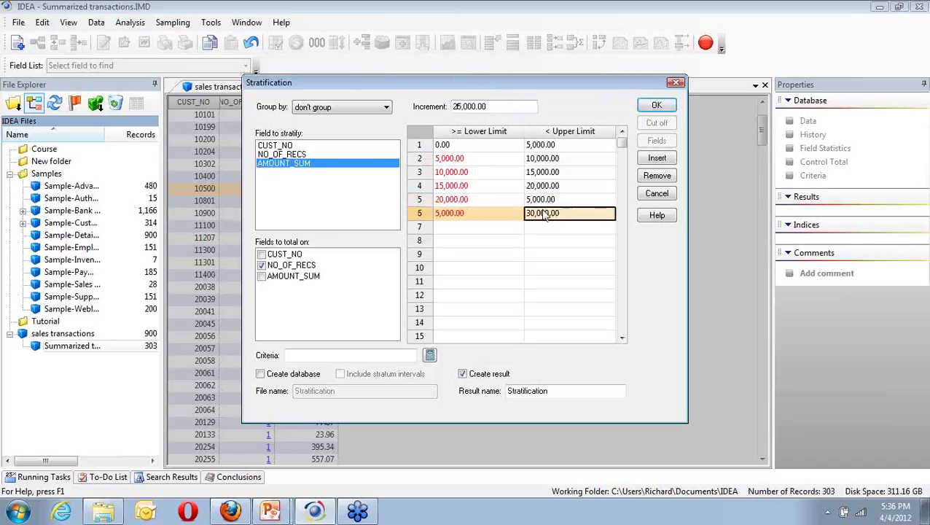
{"action": "left_click", "coordinate": [543, 213]}
{"action": "left_click", "coordinate": [547, 227]}
{"action": "left_click", "coordinate": [549, 241]}
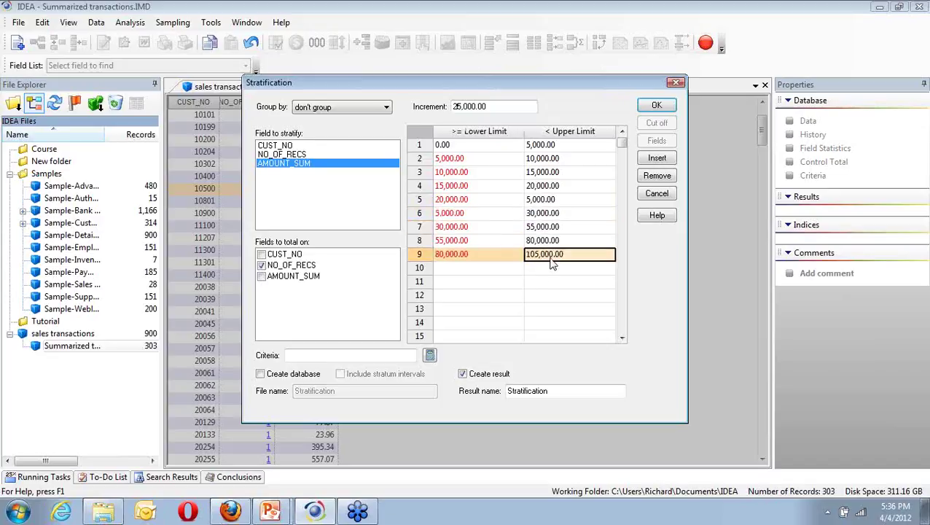
{"action": "left_click", "coordinate": [552, 268]}
{"action": "left_click", "coordinate": [553, 282]}
{"action": "left_click", "coordinate": [553, 294]}
Step: Set the upper limit of stratum 5 to 25,000, keeping the increment at 25,000
{"action": "left_click", "coordinate": [531, 199]}
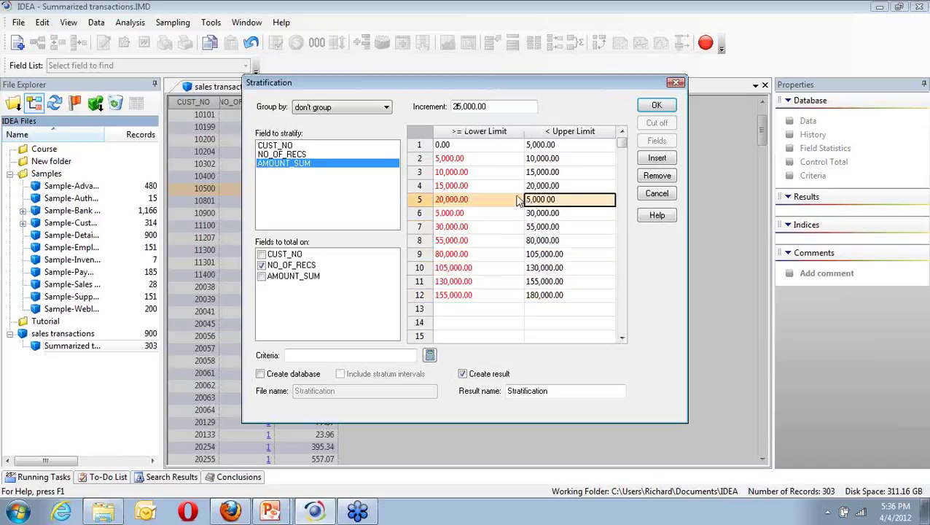
{"action": "left_click", "coordinate": [492, 106]}
{"action": "left_click", "coordinate": [530, 202]}
{"action": "key", "text": "Delete"}
{"action": "type", "text": "2"}
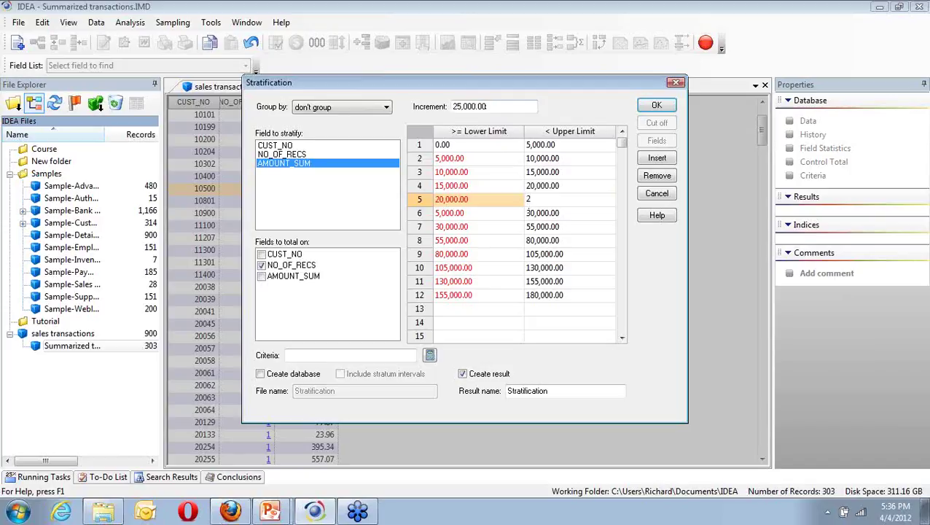
{"action": "type", "text": "5000"}
Step: Remove all strata after stratum 5 from the limits table
{"action": "left_click", "coordinate": [542, 216]}
{"action": "left_click_drag", "start_coordinate": [542, 219], "coordinate": [543, 309]}
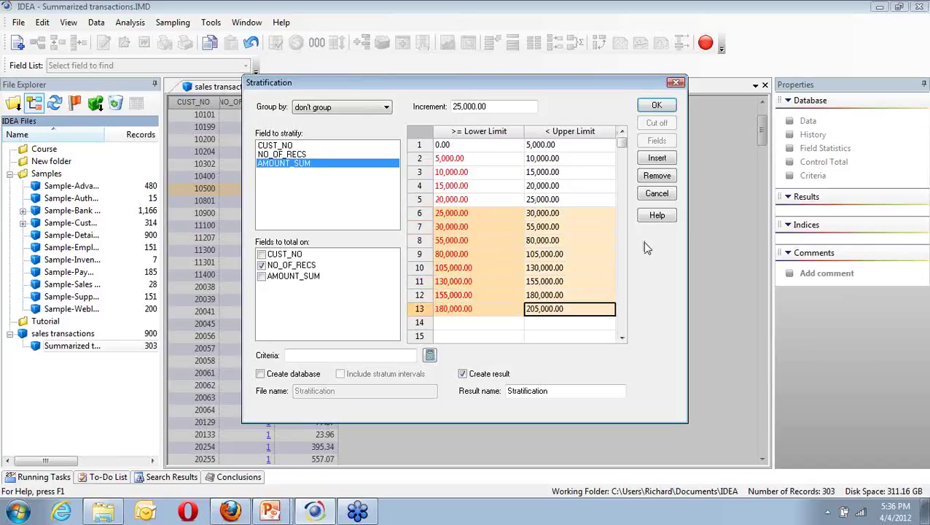
{"action": "left_click", "coordinate": [542, 216]}
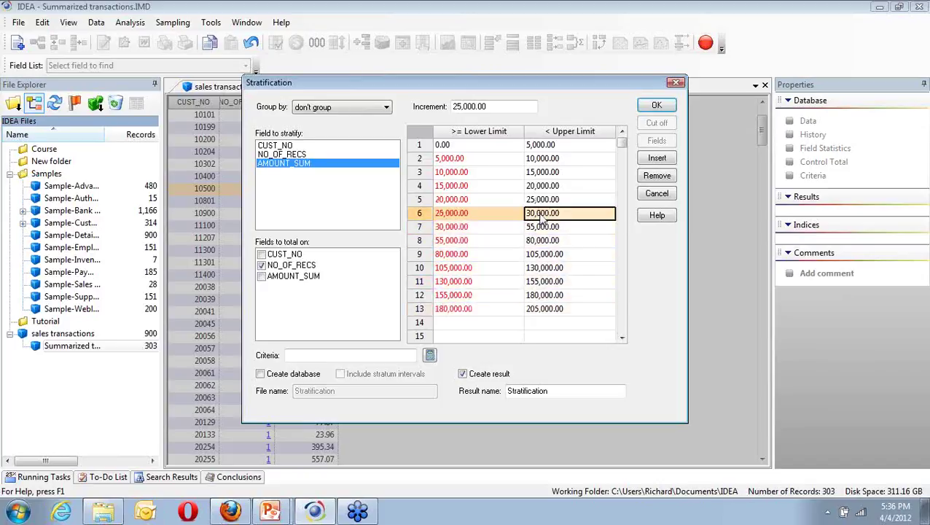
{"action": "left_click", "coordinate": [482, 217]}
{"action": "left_click_drag", "start_coordinate": [553, 217], "coordinate": [554, 309]}
{"action": "left_click", "coordinate": [659, 176]}
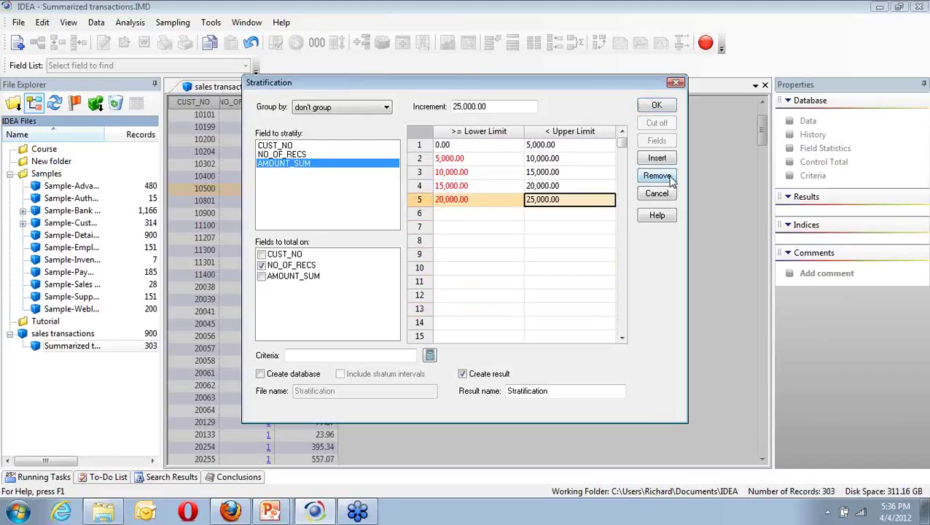
Step: Add strata 6 to 12 in steps of 25,000, from 25,000 up to 200,000, and run the stratification
{"action": "left_click", "coordinate": [551, 215]}
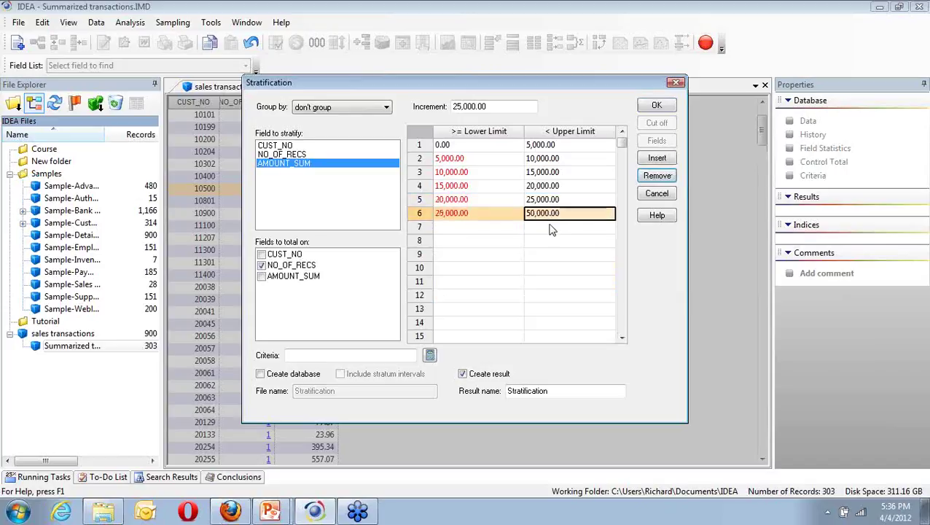
{"action": "left_click", "coordinate": [551, 230]}
{"action": "left_click", "coordinate": [552, 241]}
{"action": "left_click", "coordinate": [553, 254]}
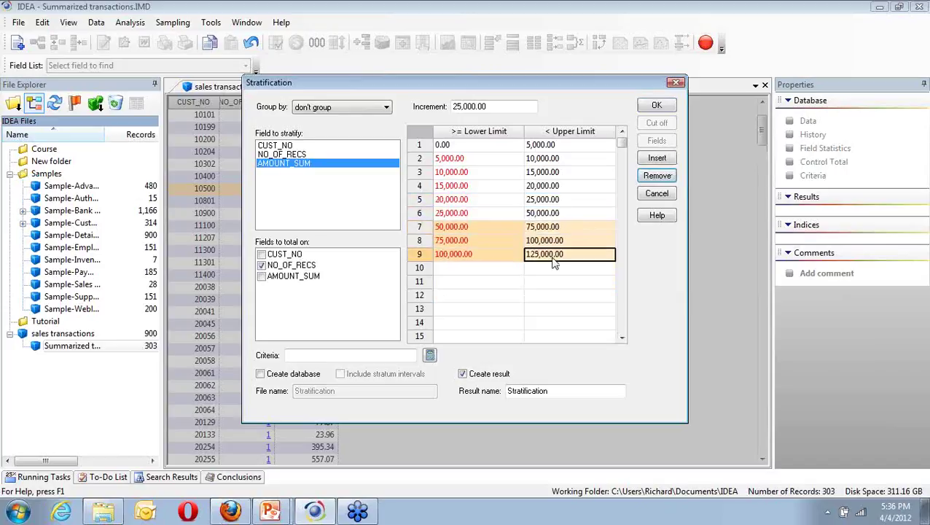
{"action": "left_click", "coordinate": [553, 267]}
{"action": "left_click", "coordinate": [553, 281]}
{"action": "left_click", "coordinate": [551, 295]}
{"action": "left_click", "coordinate": [665, 108]}
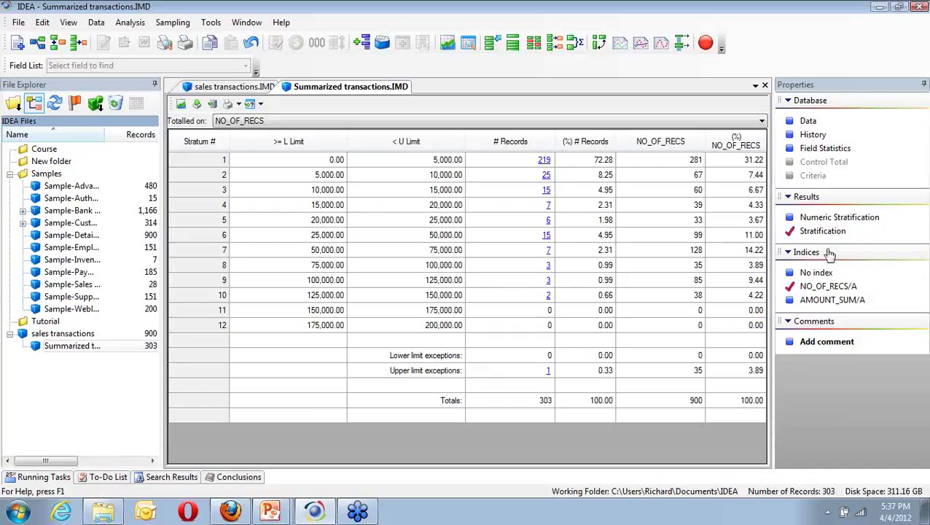
Step: View the Stratification result as a chart and examine the options available for the upper limit exceptions bar
{"action": "left_click", "coordinate": [180, 105]}
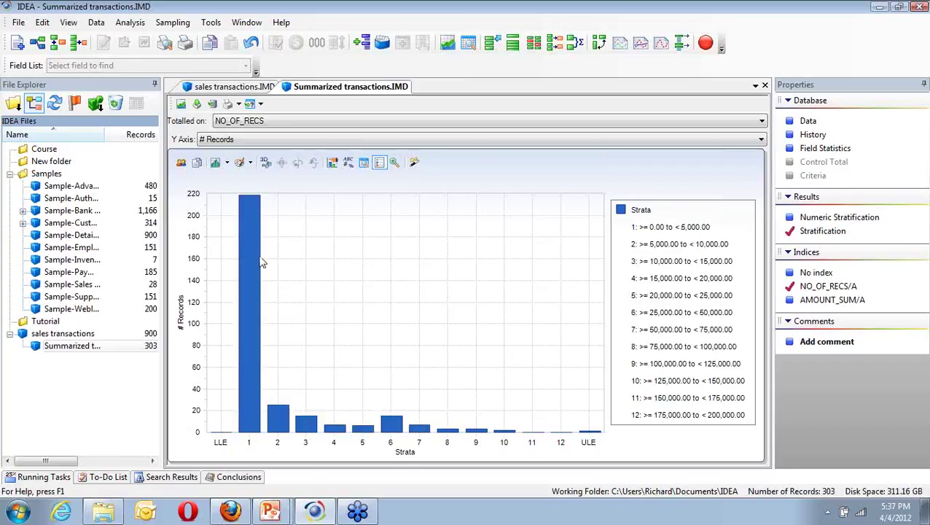
{"action": "mouse_move", "coordinate": [254, 206]}
{"action": "mouse_move", "coordinate": [588, 438]}
{"action": "right_click", "coordinate": [588, 436]}
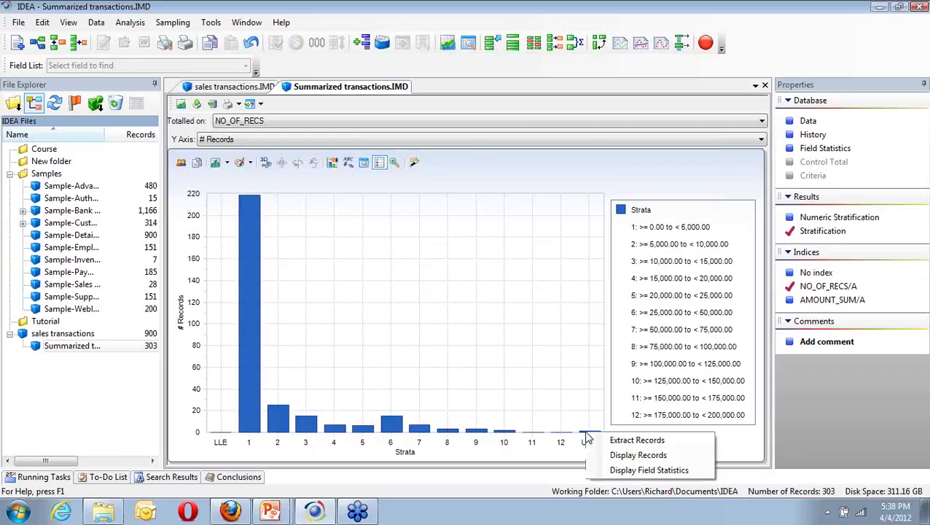
{"action": "left_click", "coordinate": [753, 458]}
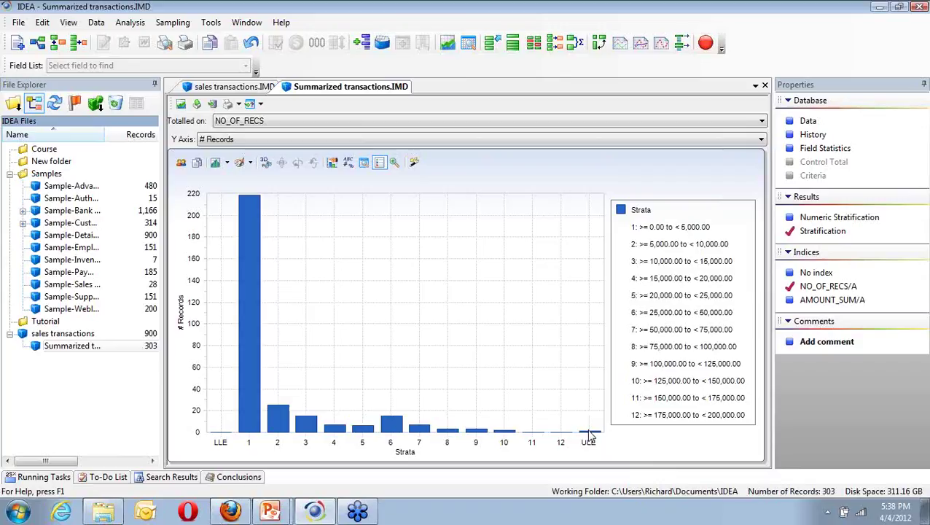
{"action": "mouse_move", "coordinate": [589, 436]}
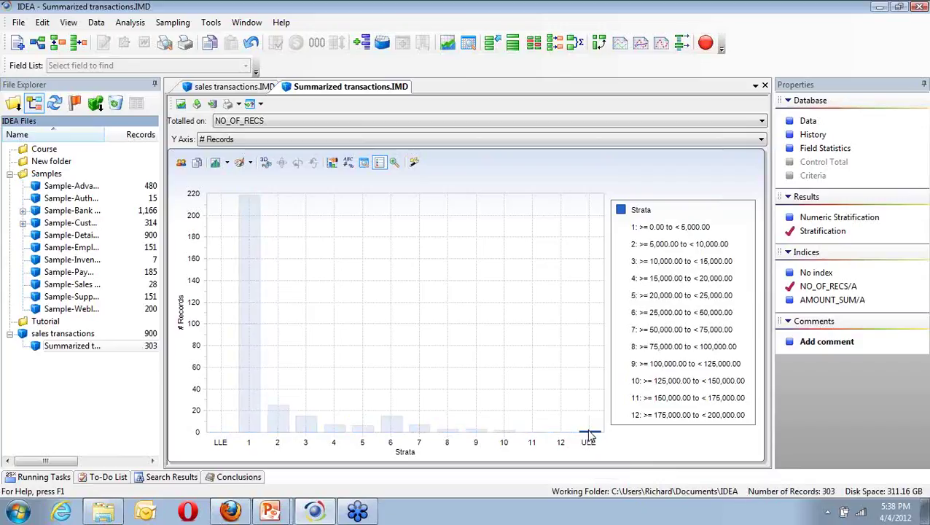
Step: Change the strata chart to a doughnut and show it in 3D
{"action": "right_click", "coordinate": [589, 436]}
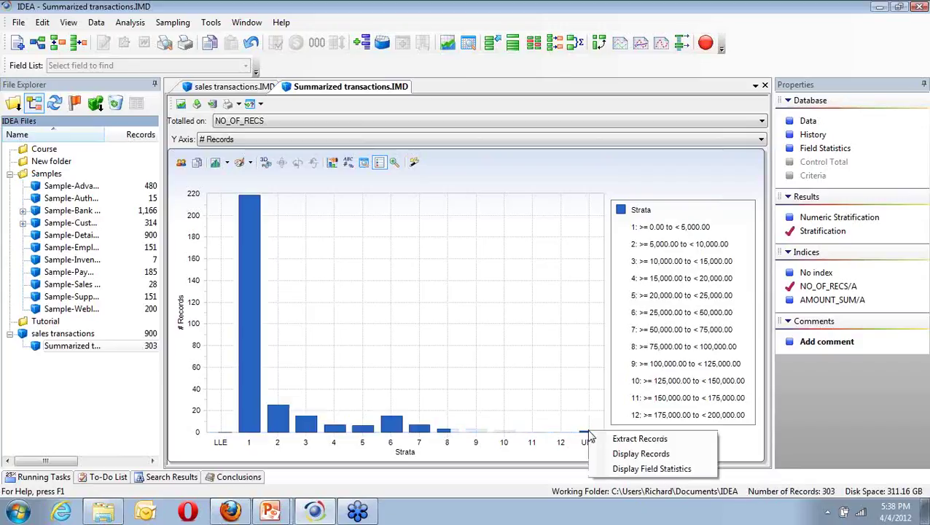
{"action": "left_click", "coordinate": [357, 460]}
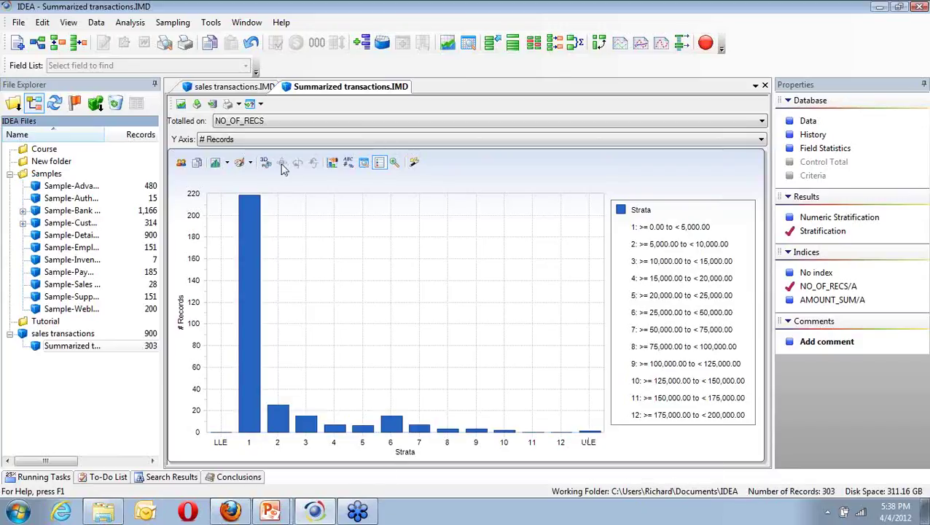
{"action": "left_click", "coordinate": [225, 163]}
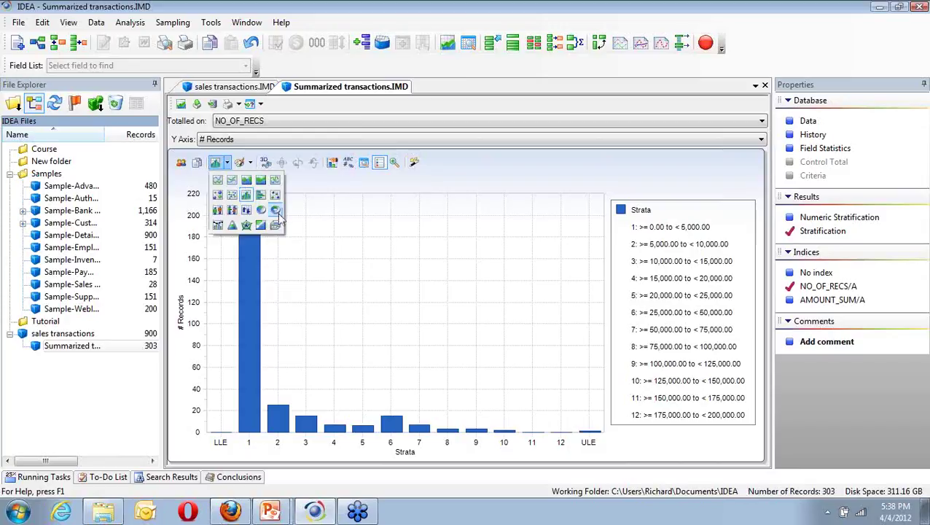
{"action": "left_click", "coordinate": [277, 212]}
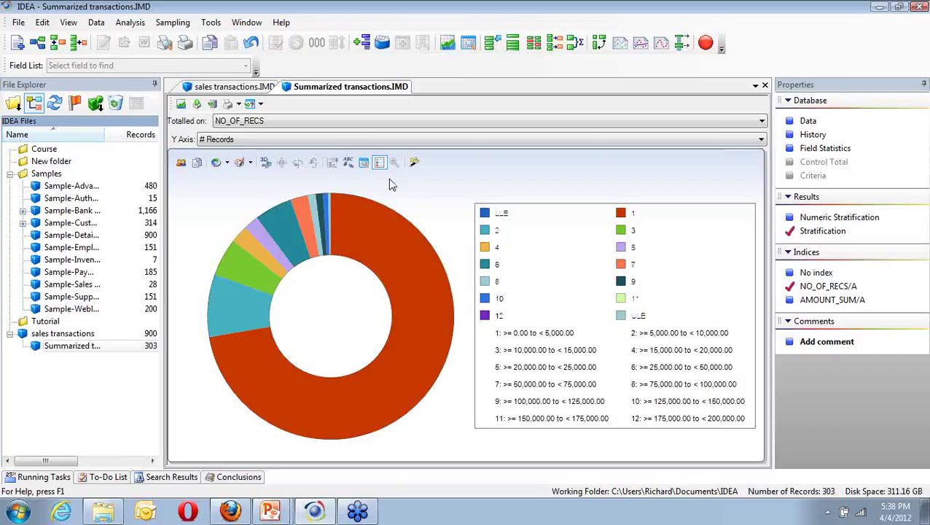
{"action": "left_click", "coordinate": [224, 166]}
{"action": "left_click", "coordinate": [264, 206]}
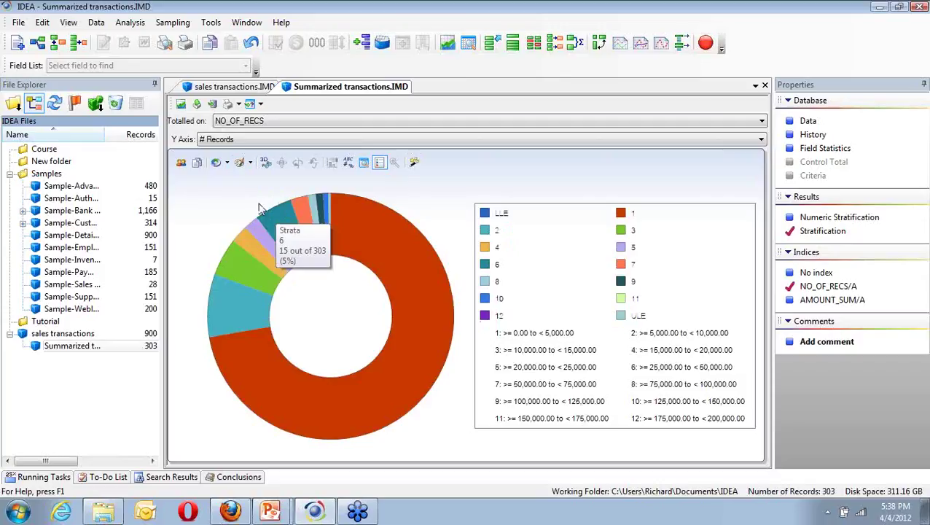
{"action": "left_click", "coordinate": [265, 163]}
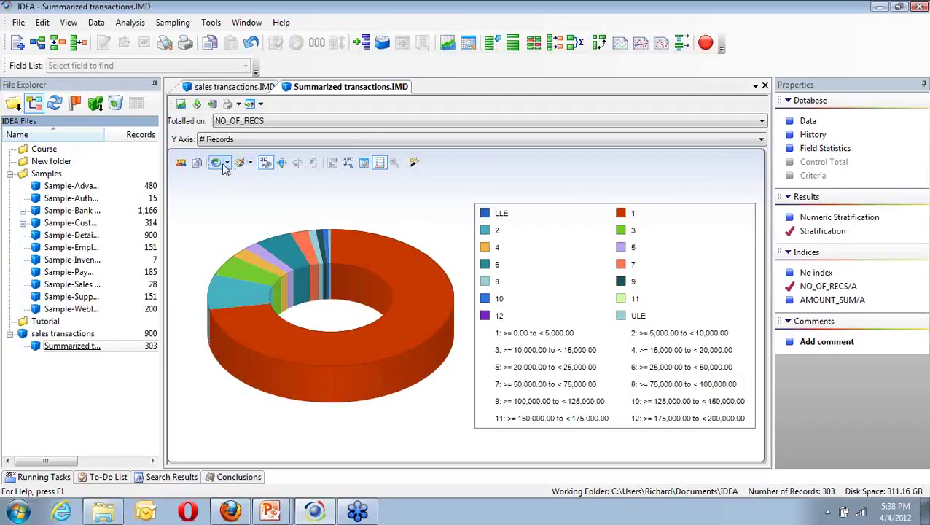
Step: Change the strata chart to a Pareto chart and try the contour and surface chart types
{"action": "left_click", "coordinate": [225, 165]}
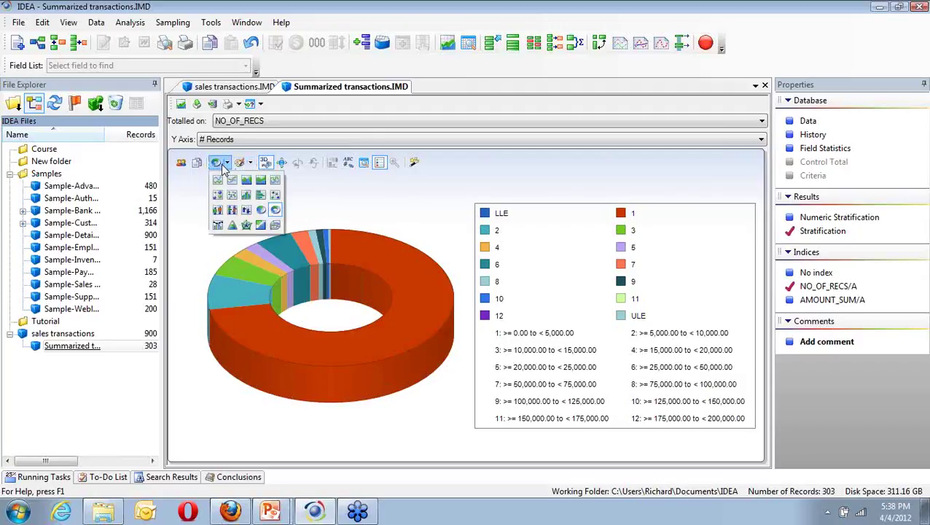
{"action": "left_click", "coordinate": [224, 232]}
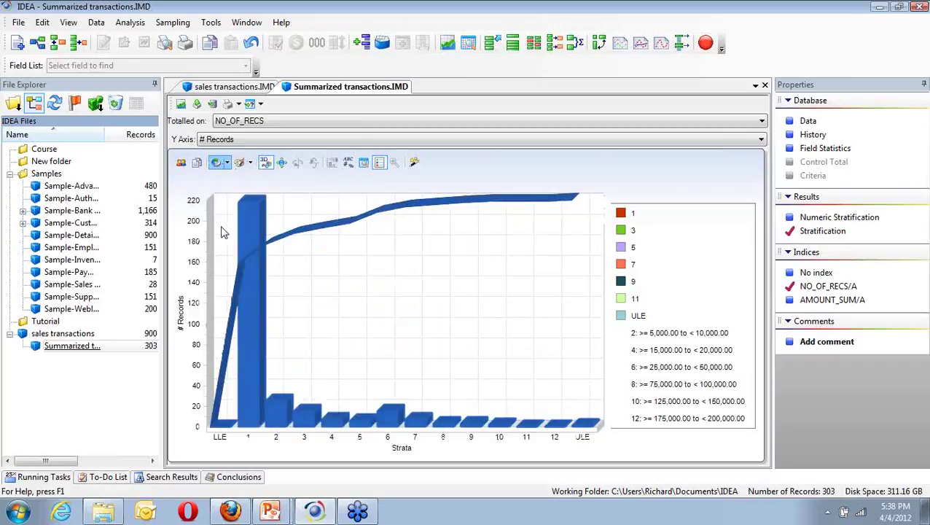
{"action": "left_click", "coordinate": [214, 163]}
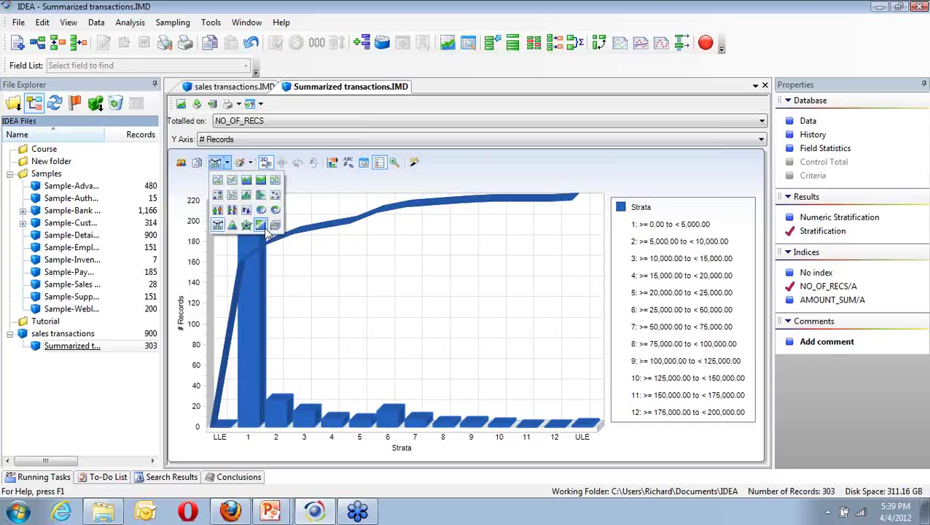
{"action": "left_click", "coordinate": [262, 227]}
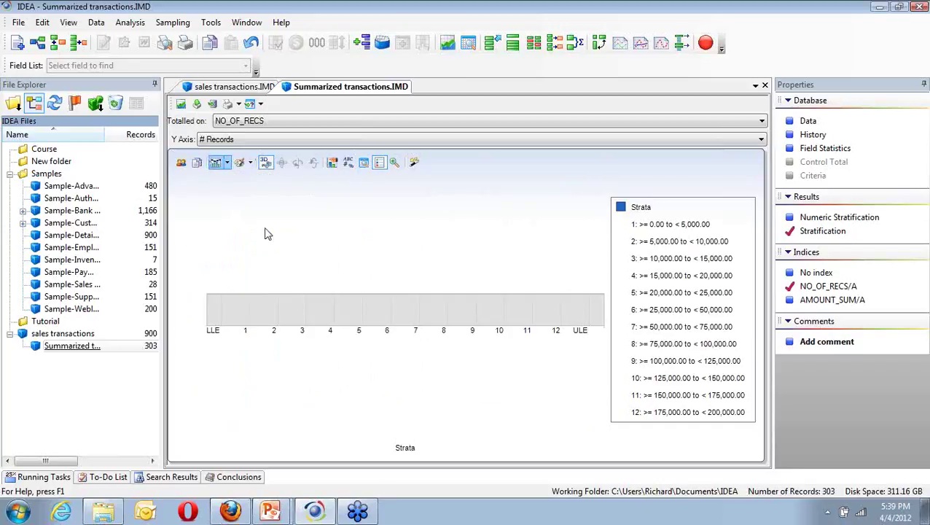
{"action": "left_click", "coordinate": [215, 163]}
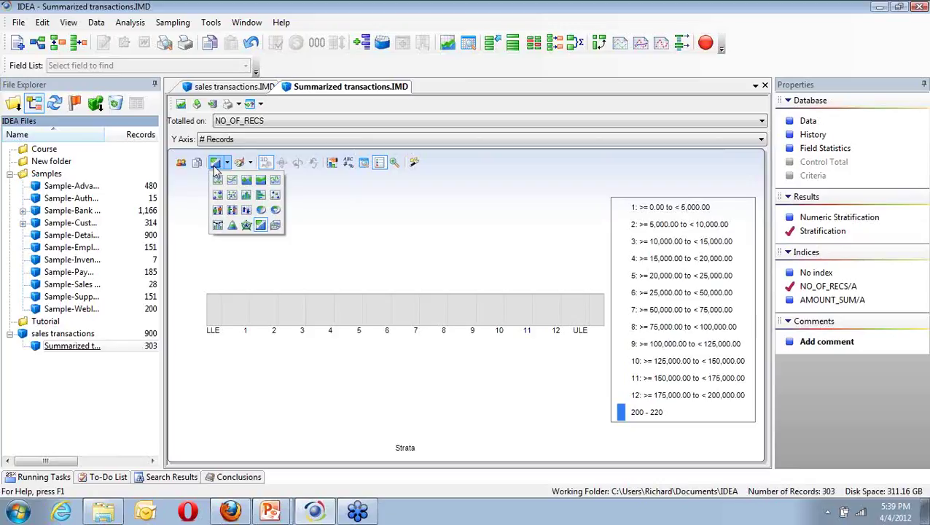
{"action": "left_click", "coordinate": [276, 227]}
{"action": "left_click", "coordinate": [216, 163]}
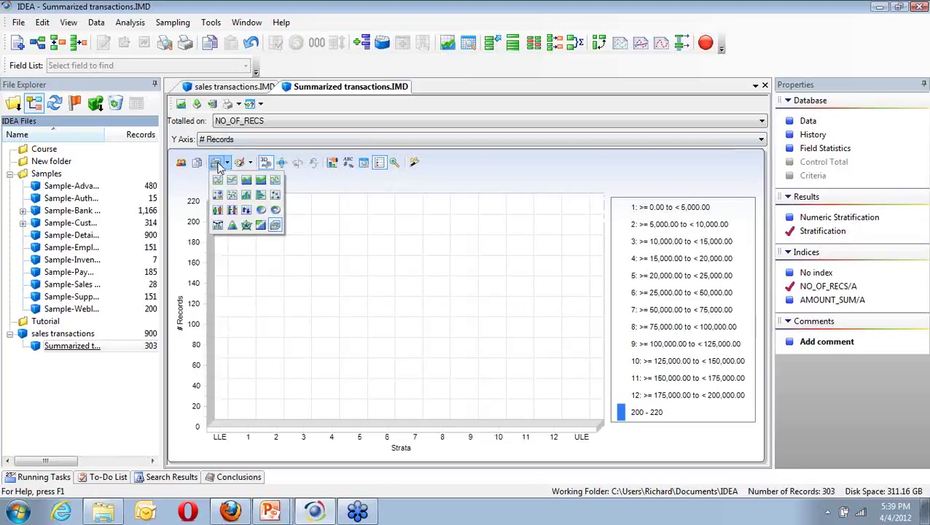
Step: Change the chart to a smoothed area chart and inspect the curve between stratum 11 and the upper limit exceptions
{"action": "left_click", "coordinate": [264, 184]}
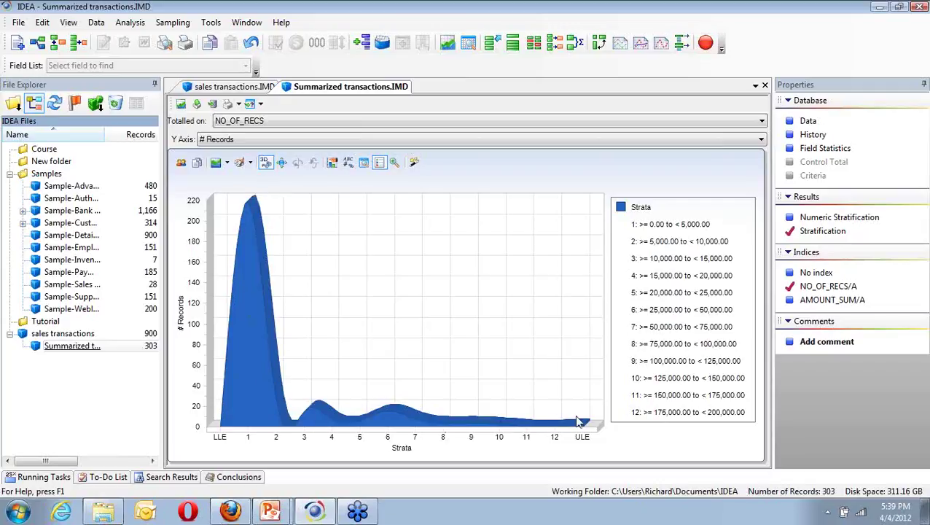
{"action": "mouse_move", "coordinate": [522, 429]}
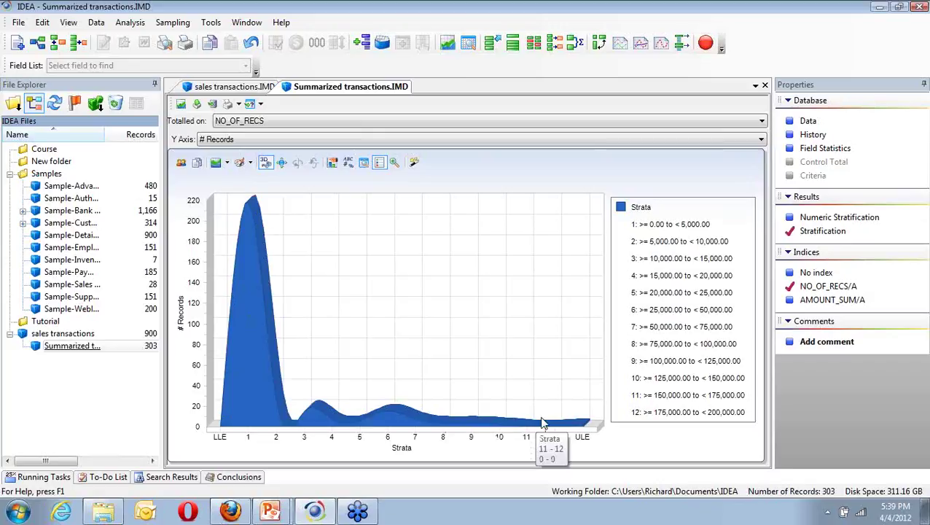
{"action": "mouse_move", "coordinate": [581, 428]}
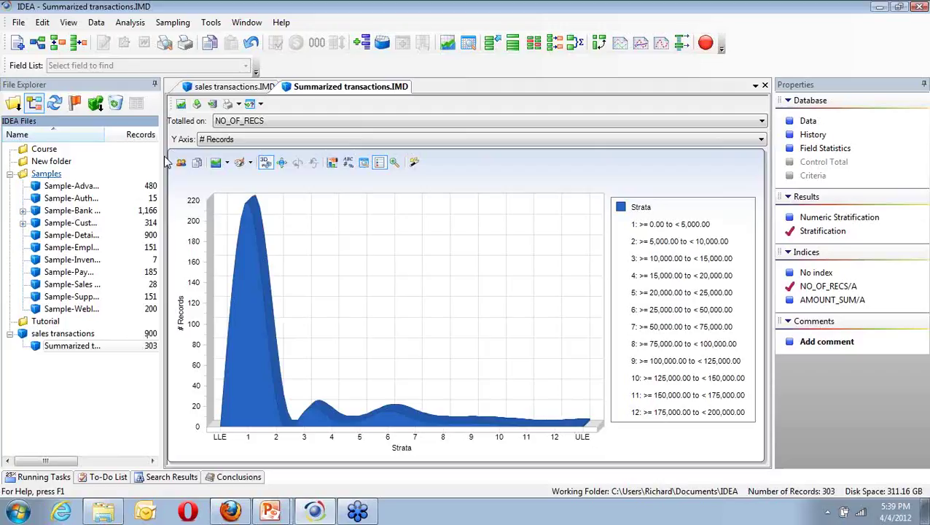
Step: Show the strata as a 2D line chart and try the smoothed curve variant before returning to straight lines
{"action": "left_click", "coordinate": [221, 164]}
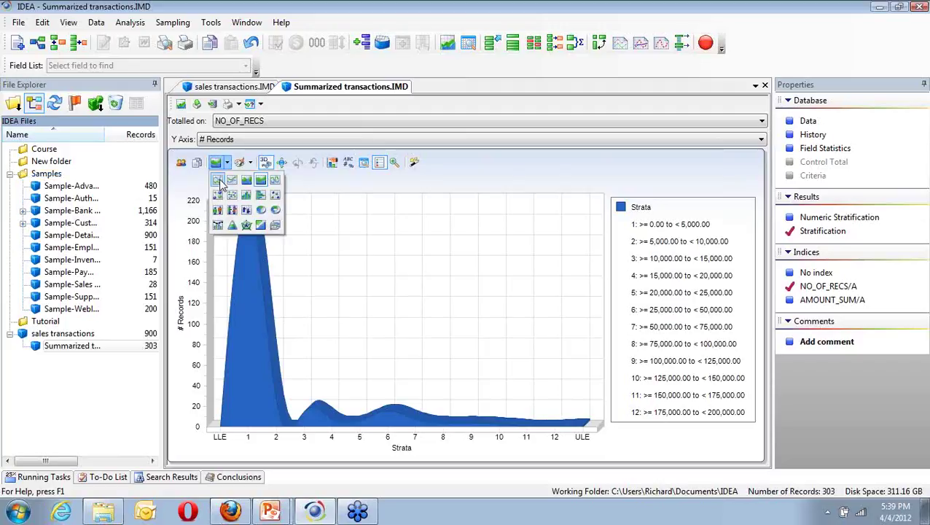
{"action": "left_click", "coordinate": [218, 181]}
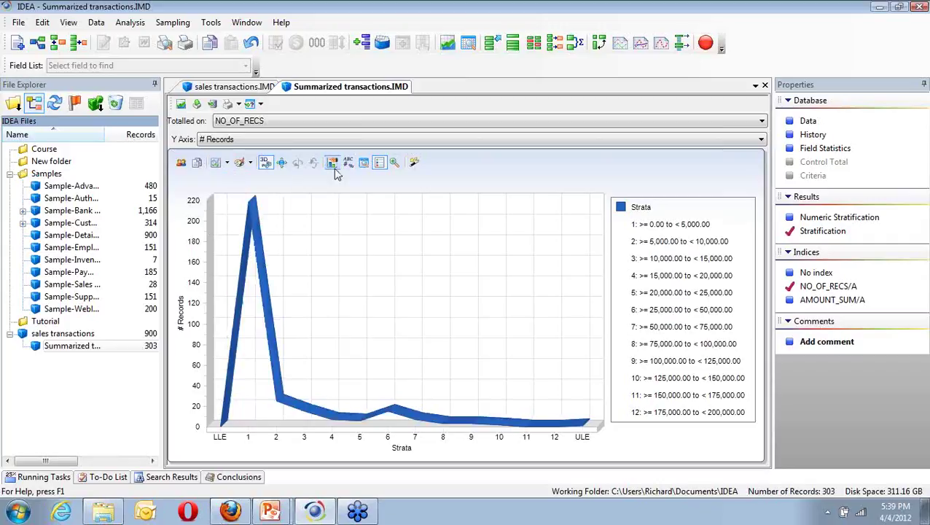
{"action": "left_click", "coordinate": [265, 157]}
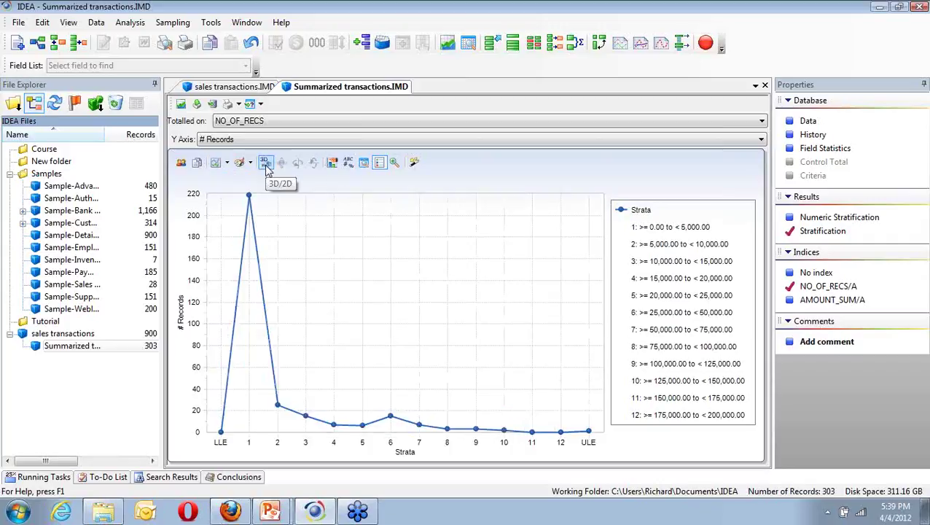
{"action": "left_click", "coordinate": [216, 162]}
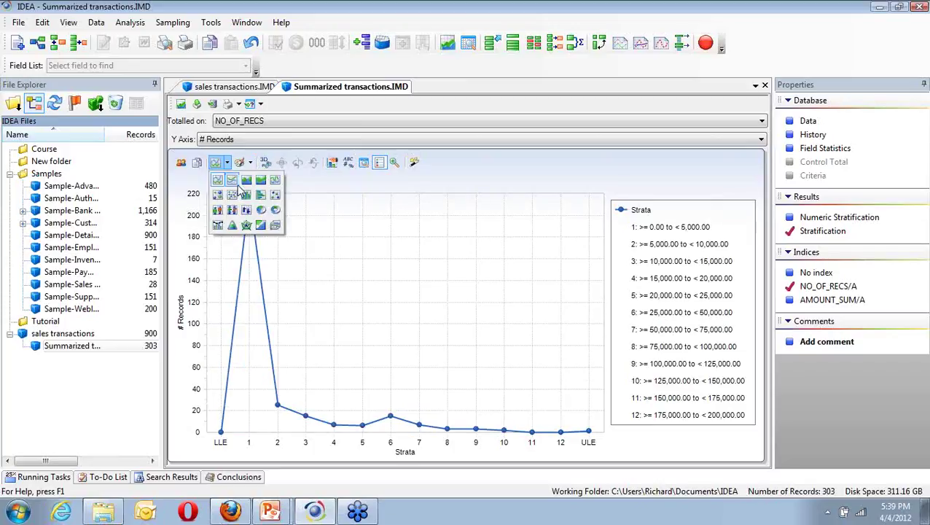
{"action": "left_click", "coordinate": [238, 186]}
{"action": "left_click", "coordinate": [216, 163]}
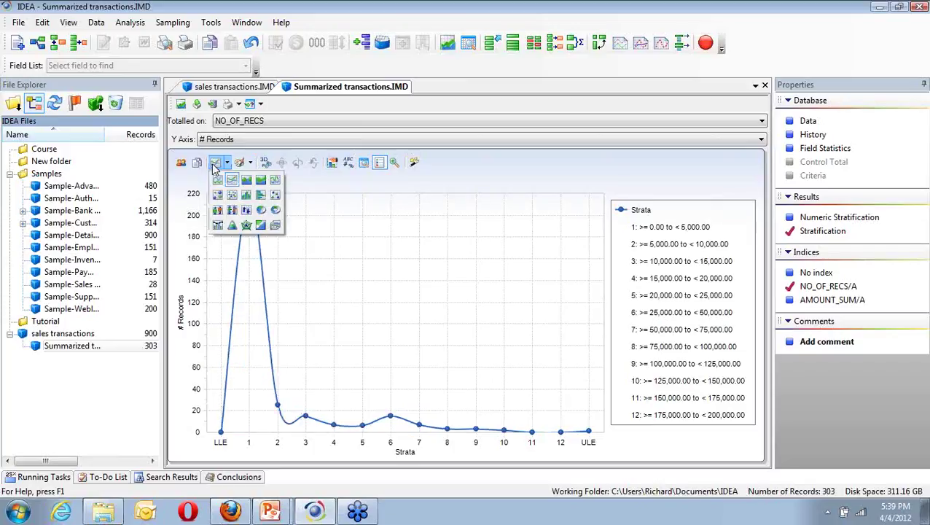
{"action": "left_click", "coordinate": [216, 162]}
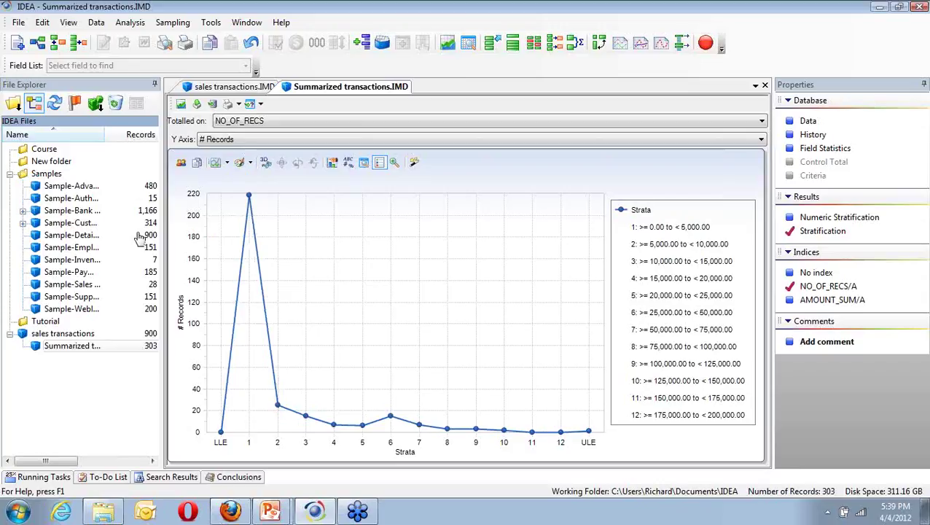
Step: Show the strata as a column chart and turn off the Y axis grid
{"action": "left_click", "coordinate": [216, 163]}
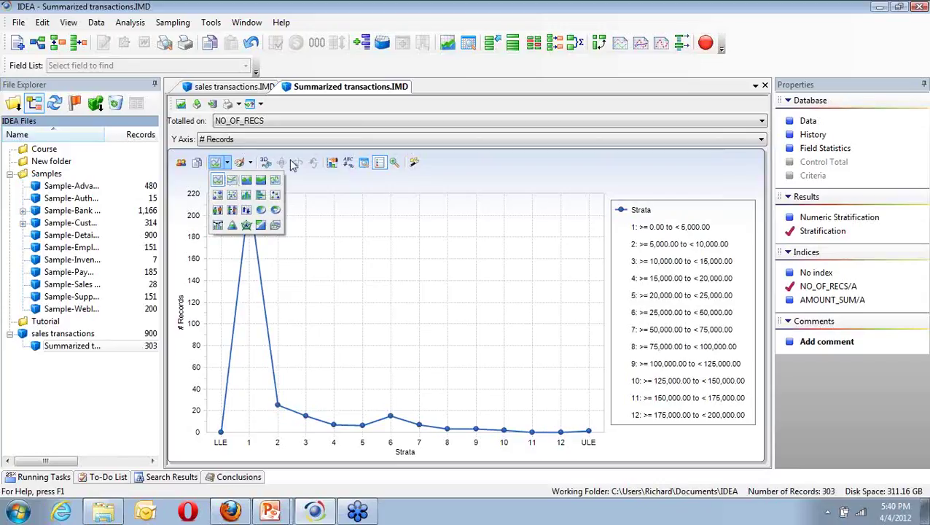
{"action": "left_click", "coordinate": [245, 198]}
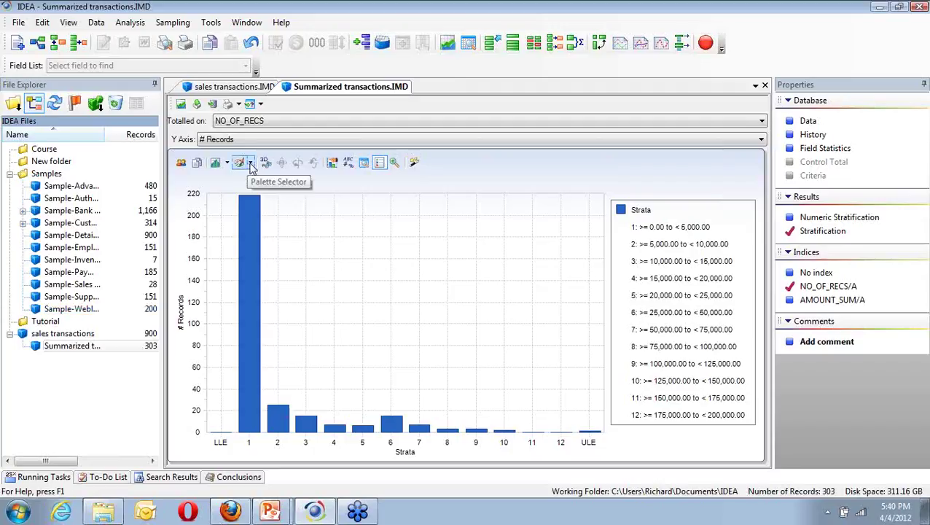
{"action": "left_click", "coordinate": [348, 165]}
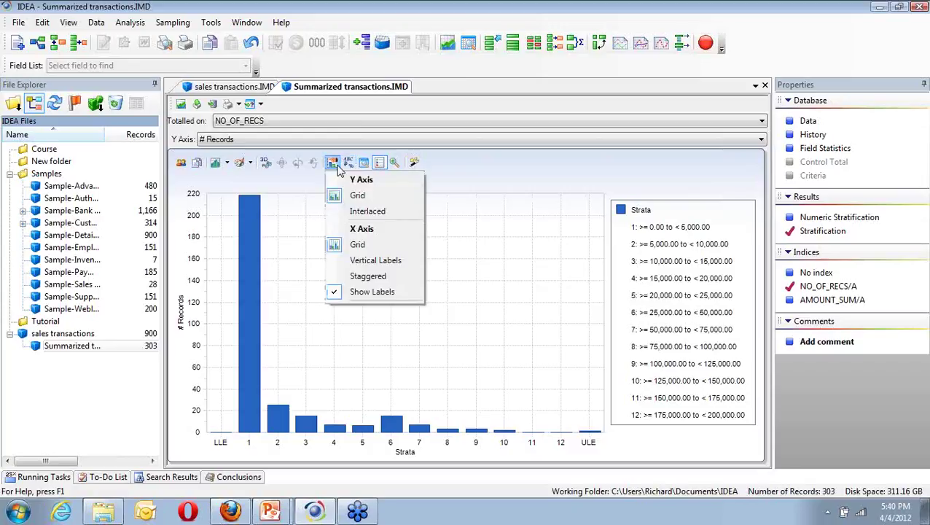
{"action": "left_click", "coordinate": [362, 196]}
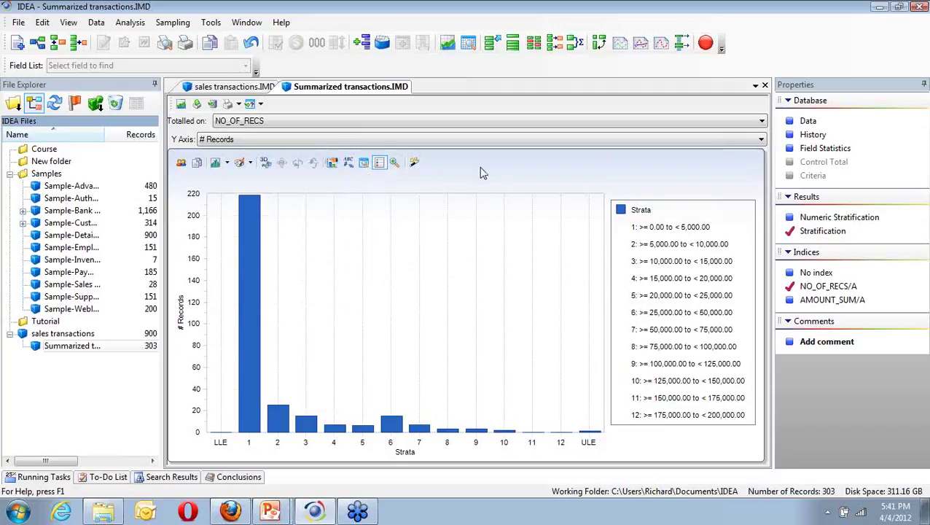
{"action": "left_click", "coordinate": [332, 163]}
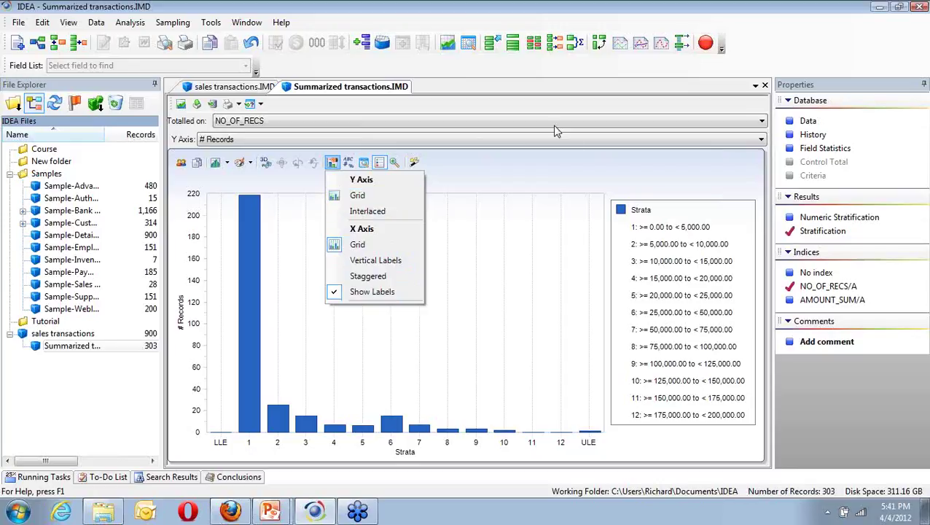
{"action": "left_click", "coordinate": [495, 186]}
Step: Display the records behind the stratum 6 bar, review them, and close the preview
{"action": "mouse_move", "coordinate": [394, 425]}
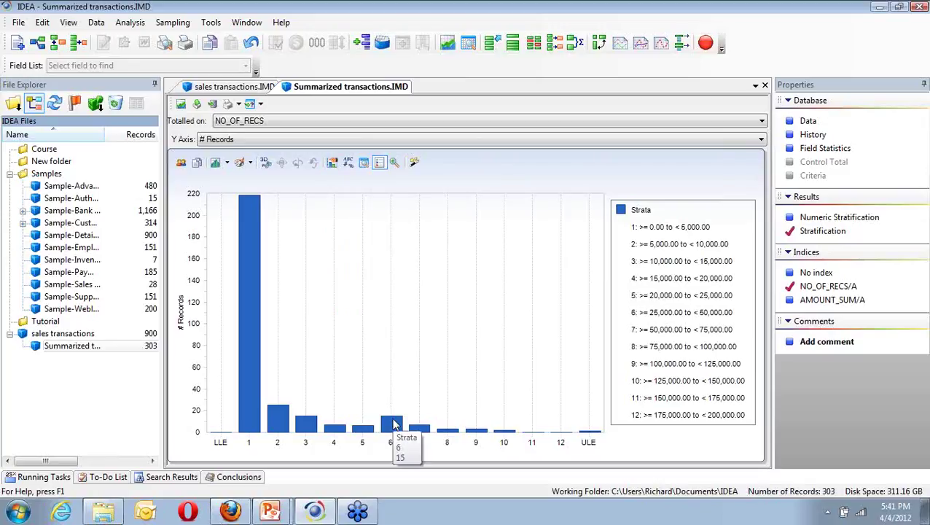
{"action": "right_click", "coordinate": [393, 421]}
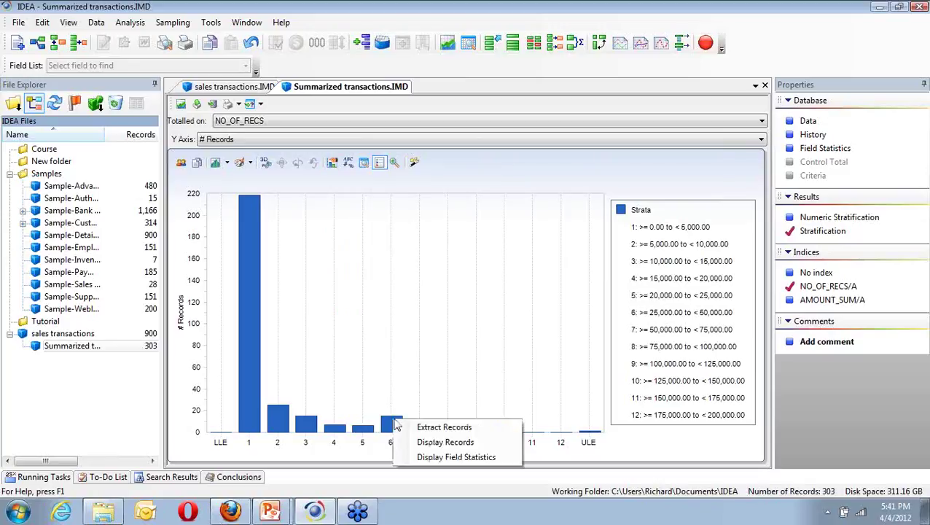
{"action": "left_click", "coordinate": [429, 442]}
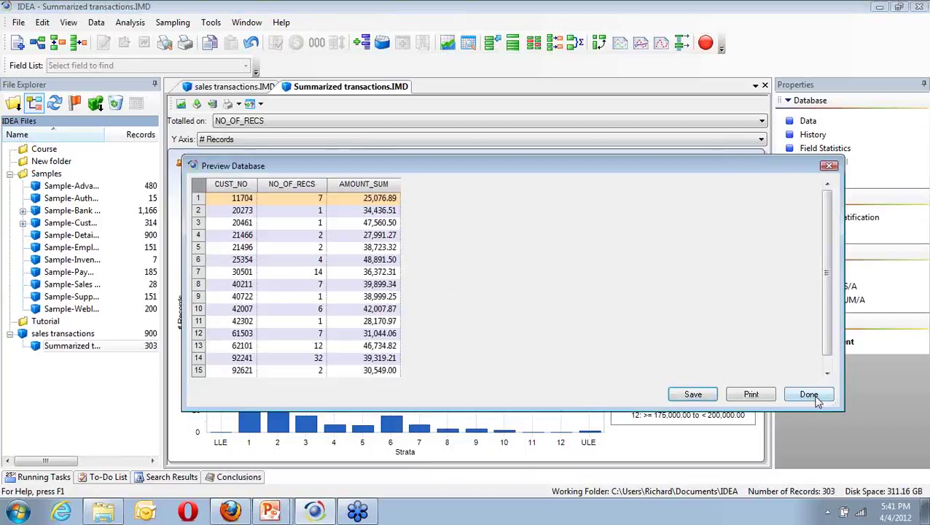
{"action": "left_click", "coordinate": [811, 395]}
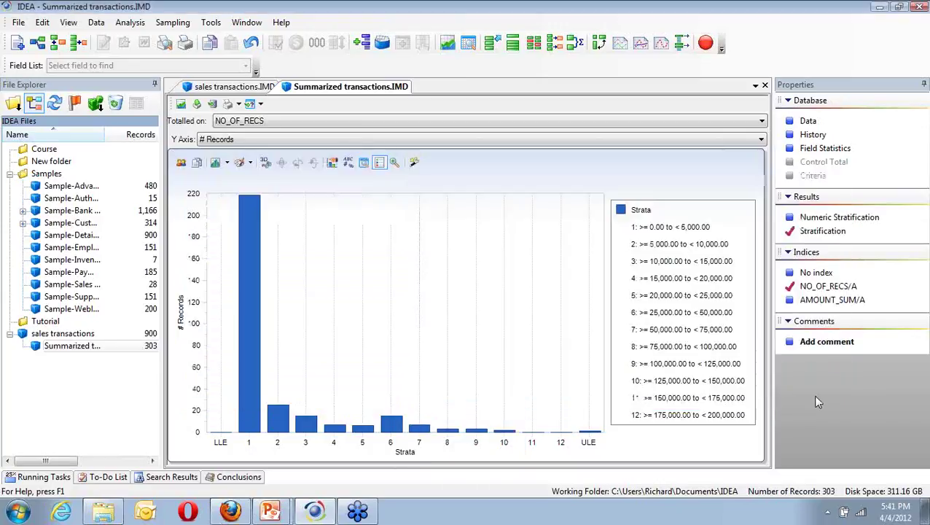
Step: Display the records behind the upper limit exceptions bar, review them, and close the preview
{"action": "left_click", "coordinate": [591, 436]}
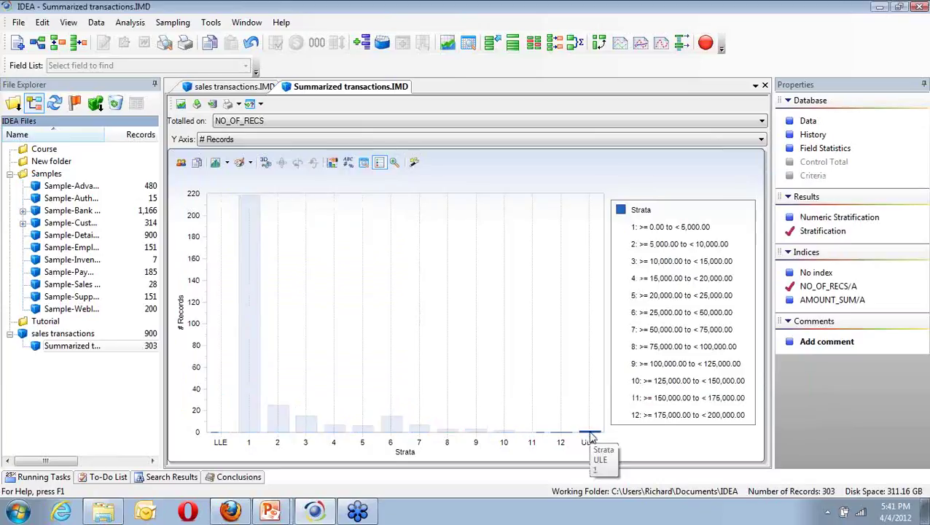
{"action": "right_click", "coordinate": [591, 437]}
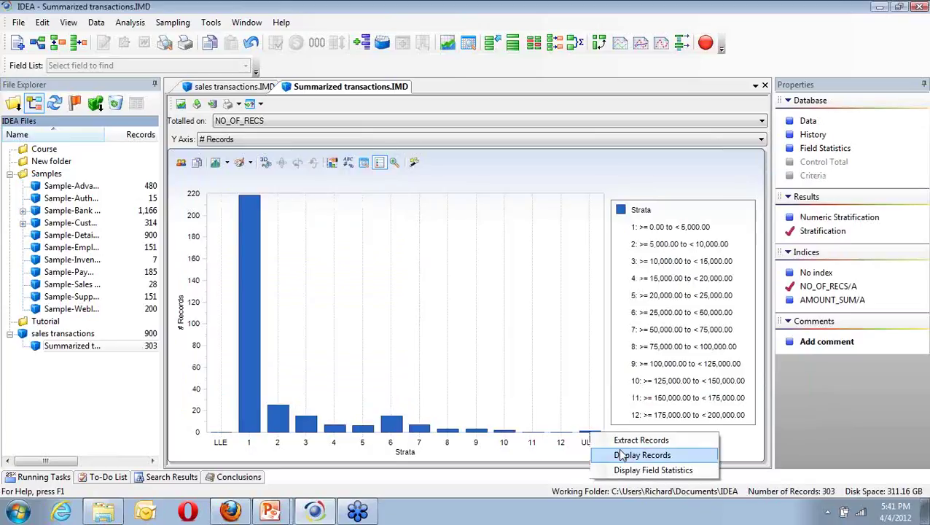
{"action": "left_click", "coordinate": [660, 453]}
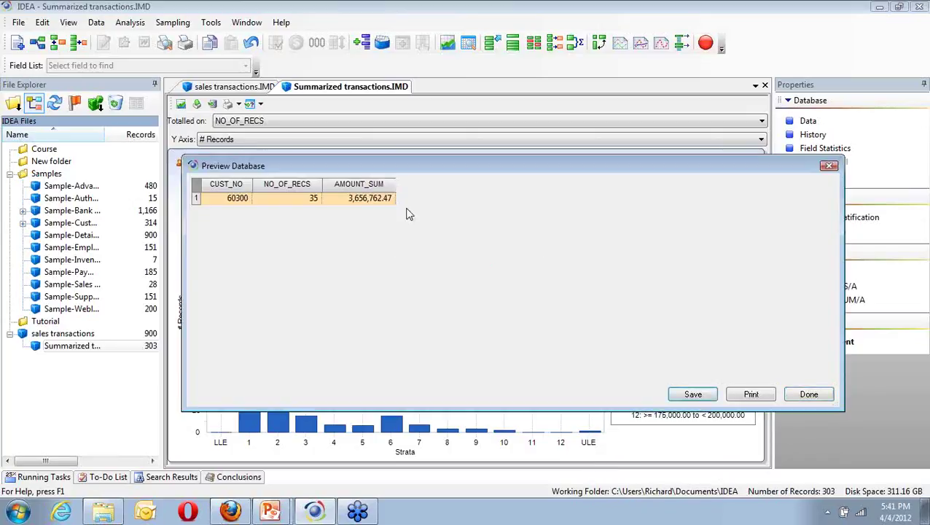
{"action": "left_click", "coordinate": [810, 395]}
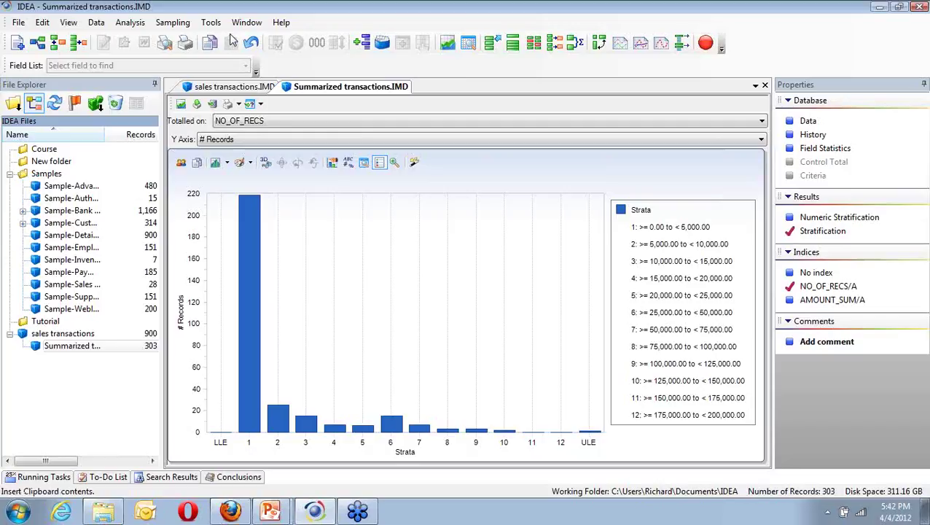
Step: Close all open databases, and reopen Summarized transactions only to view its records before closing it again
{"action": "left_click", "coordinate": [247, 22]}
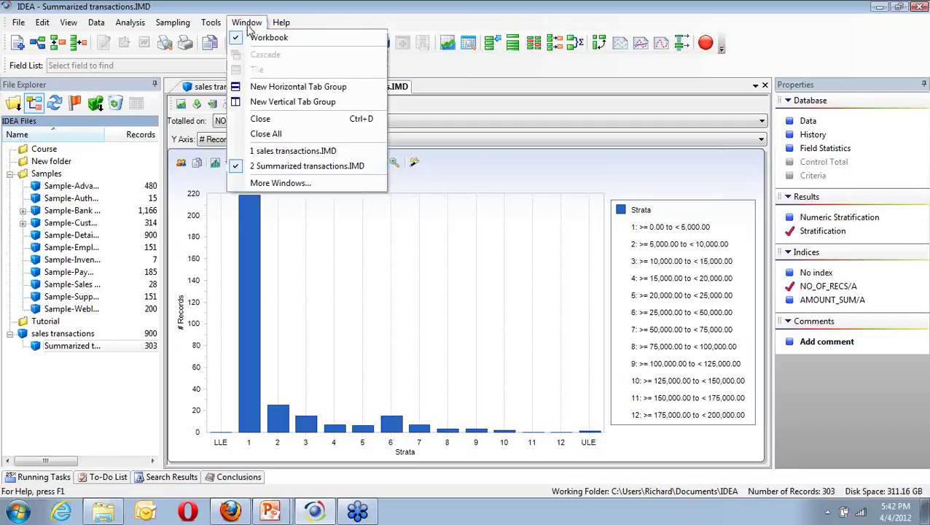
{"action": "left_click", "coordinate": [286, 139]}
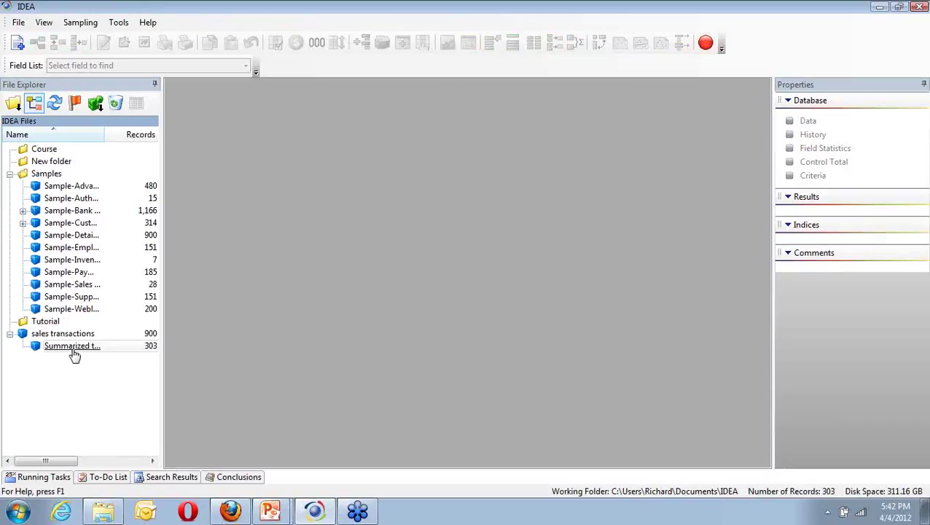
{"action": "double_click", "coordinate": [72, 348]}
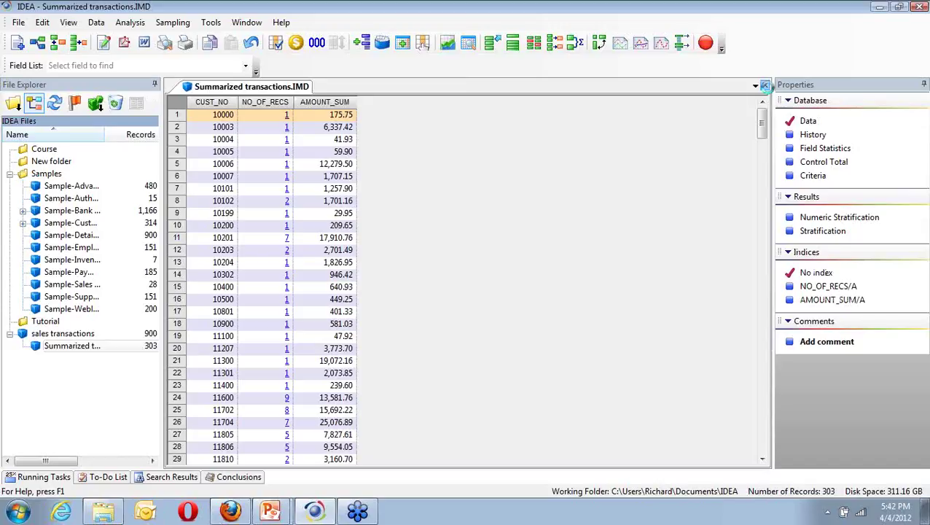
{"action": "left_click", "coordinate": [765, 86]}
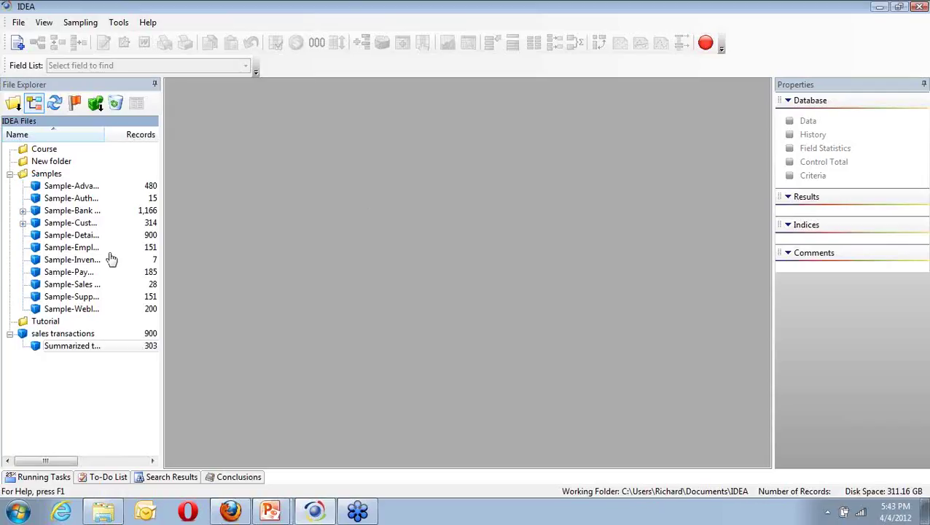
Step: Open the sales transactions database and create a pivot table named "Sales Transaction Pivot Table"
{"action": "left_click", "coordinate": [71, 335]}
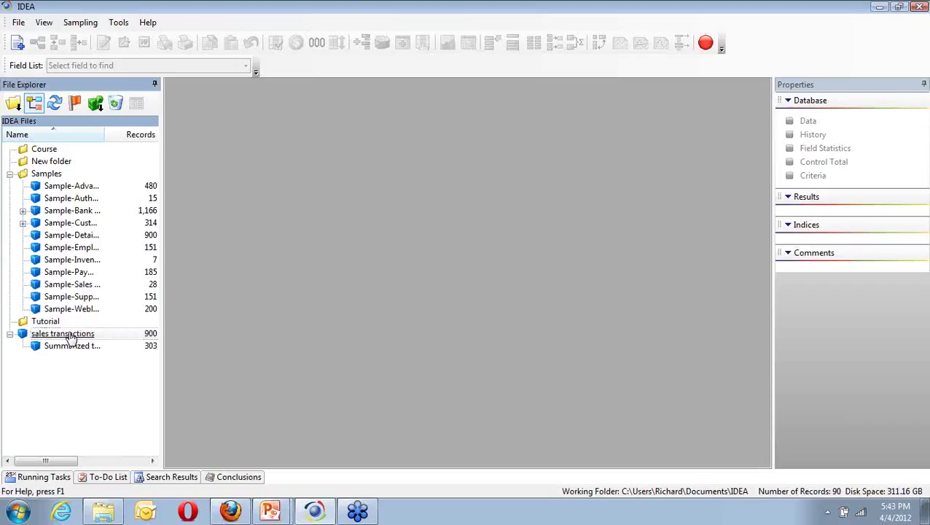
{"action": "double_click", "coordinate": [71, 336]}
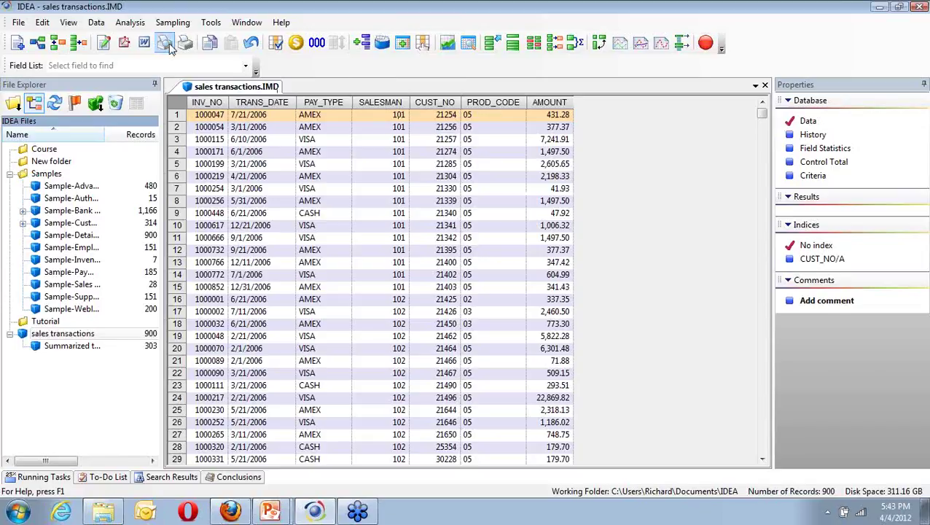
{"action": "left_click", "coordinate": [134, 27]}
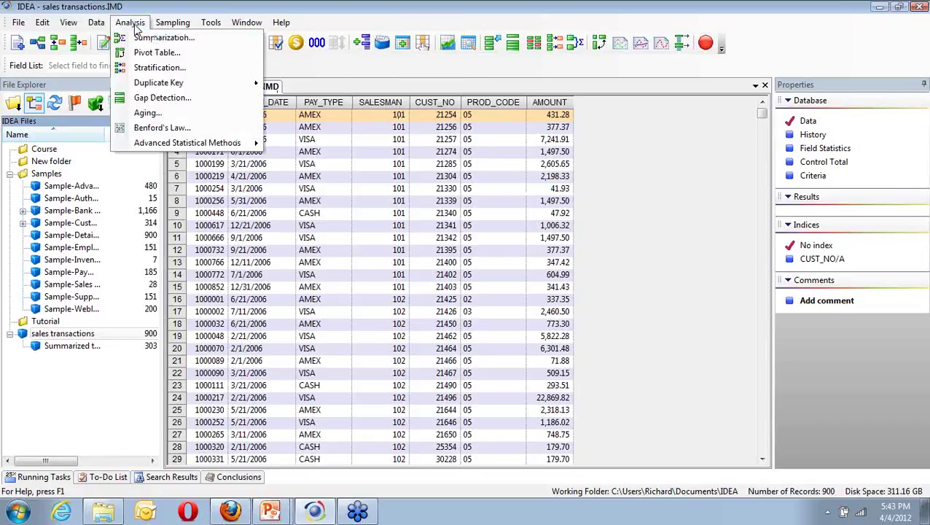
{"action": "left_click", "coordinate": [149, 63]}
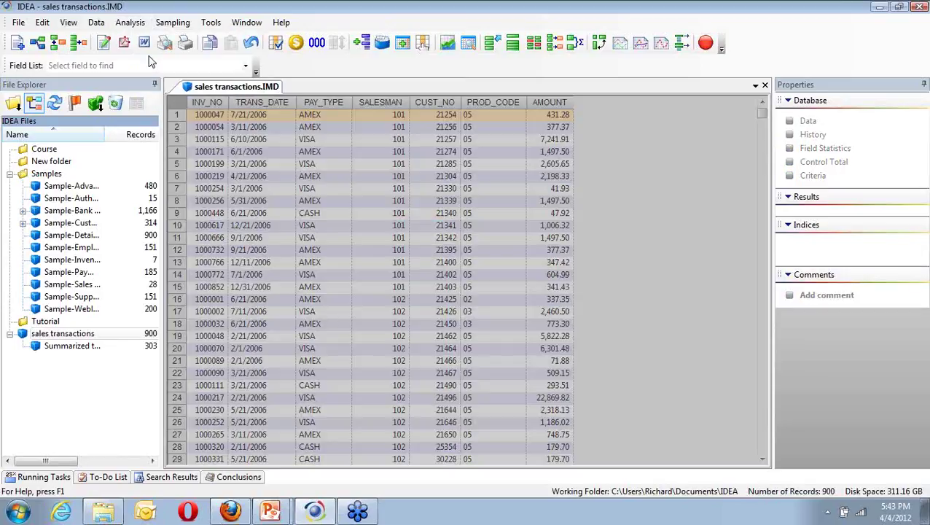
{"action": "left_click", "coordinate": [394, 254]}
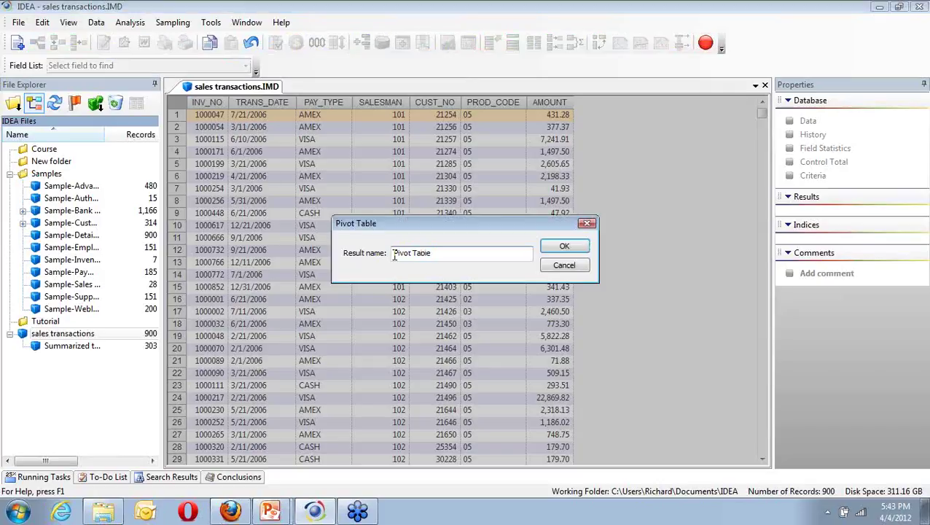
{"action": "type", "text": "Sales Transaction"}
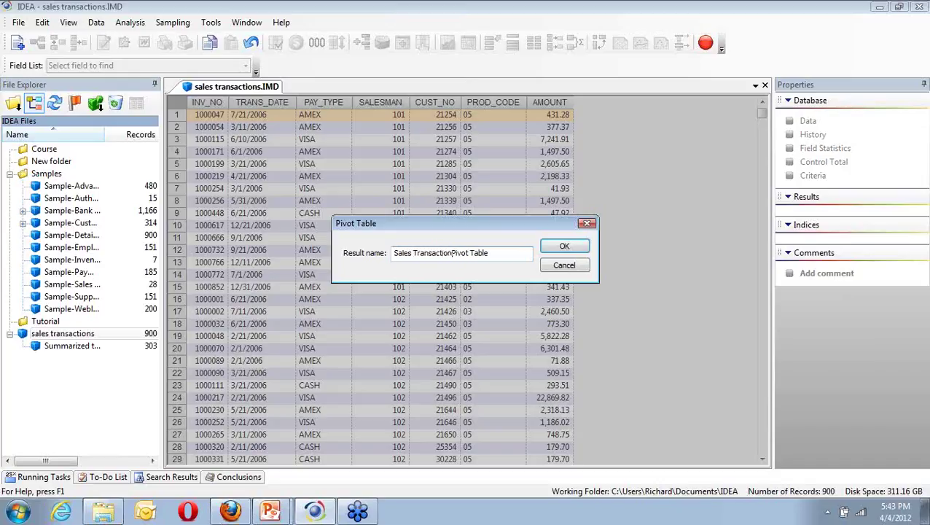
{"action": "left_click", "coordinate": [572, 247]}
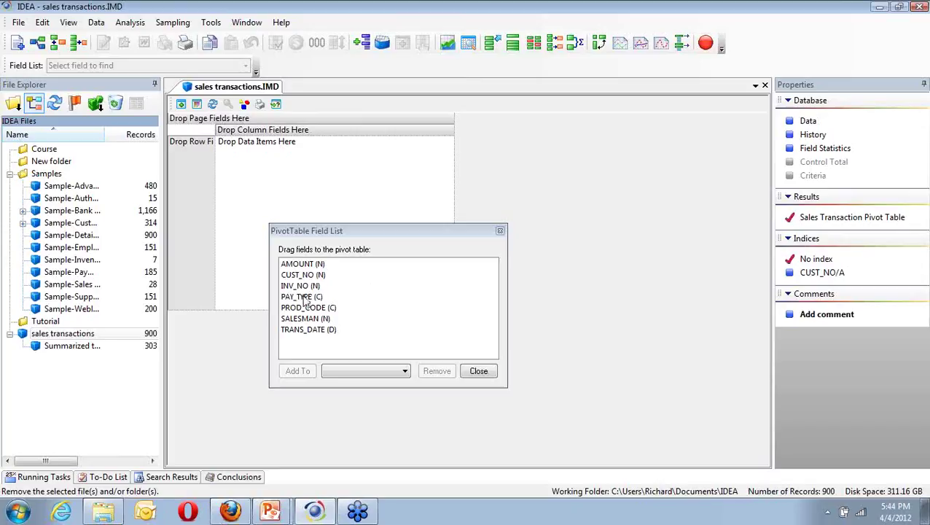
Step: Lay out the pivot table with PAY_TYPE as columns, PROD_CODE as rows, and AMOUNT as the data item
{"action": "left_click_drag", "start_coordinate": [304, 301], "coordinate": [303, 296]}
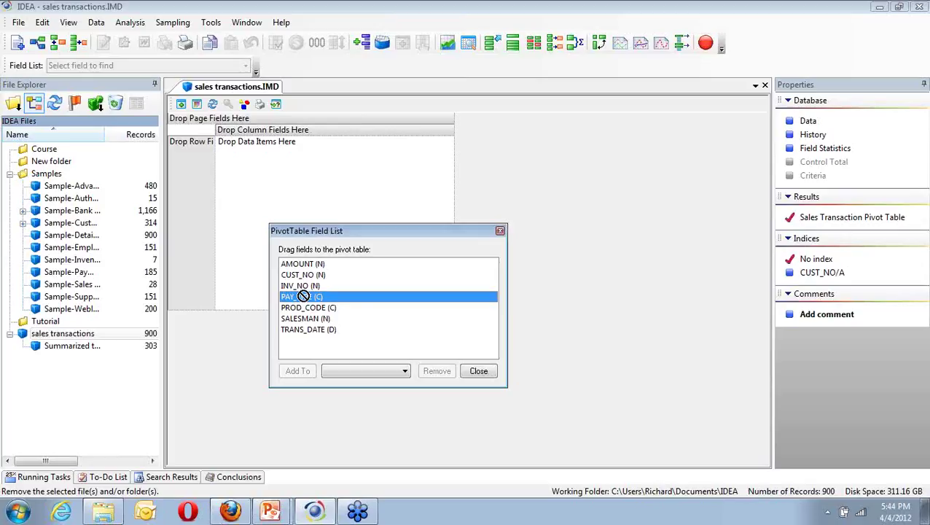
{"action": "left_click_drag", "start_coordinate": [304, 296], "coordinate": [276, 134]}
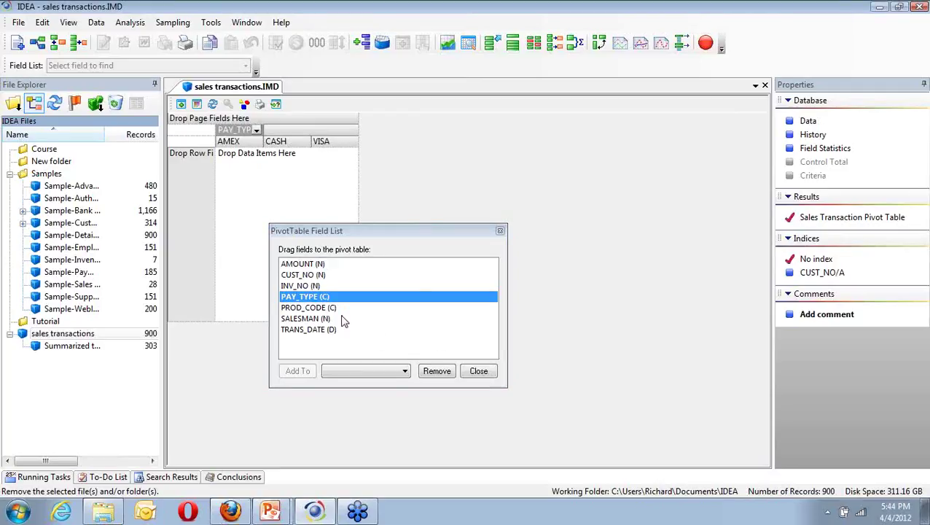
{"action": "left_click_drag", "start_coordinate": [312, 314], "coordinate": [195, 159]}
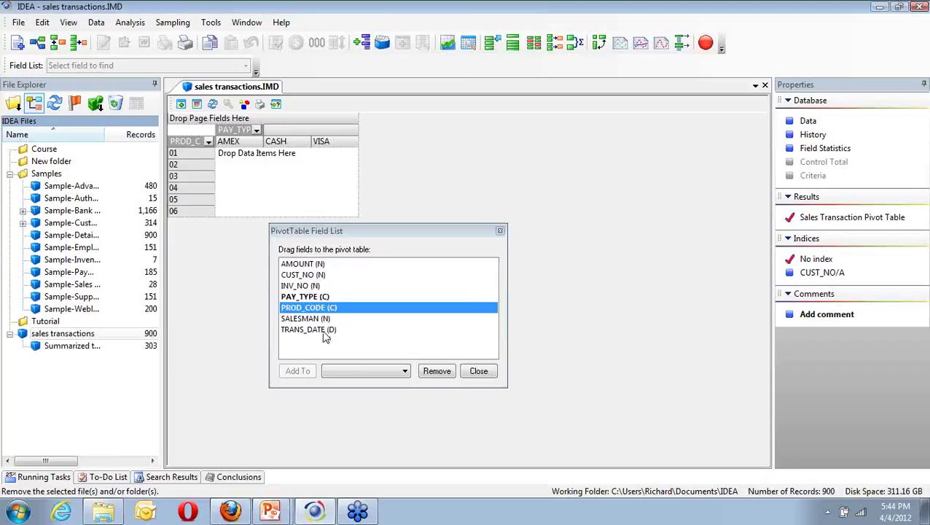
{"action": "left_click_drag", "start_coordinate": [302, 266], "coordinate": [286, 170]}
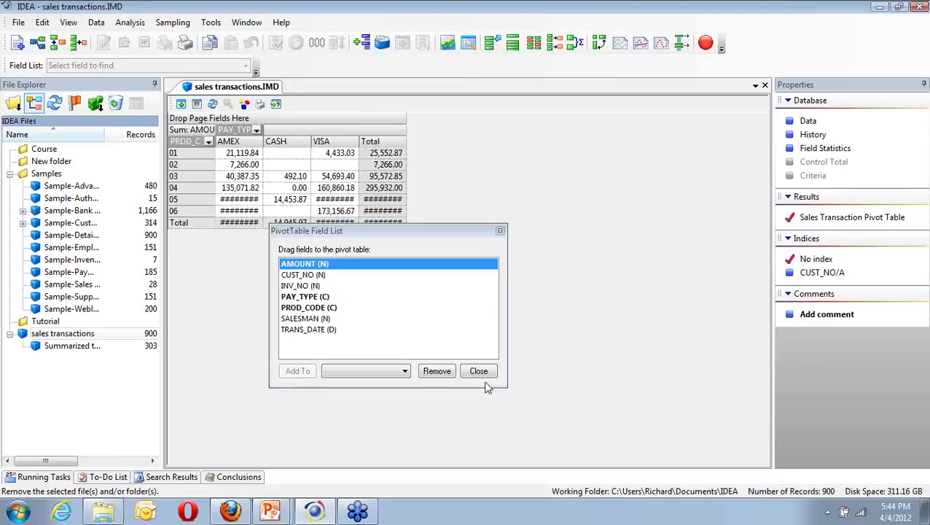
Step: Close the pivot table field list and widen the pivot table columns so every amount can be read in full
{"action": "key", "text": "Escape"}
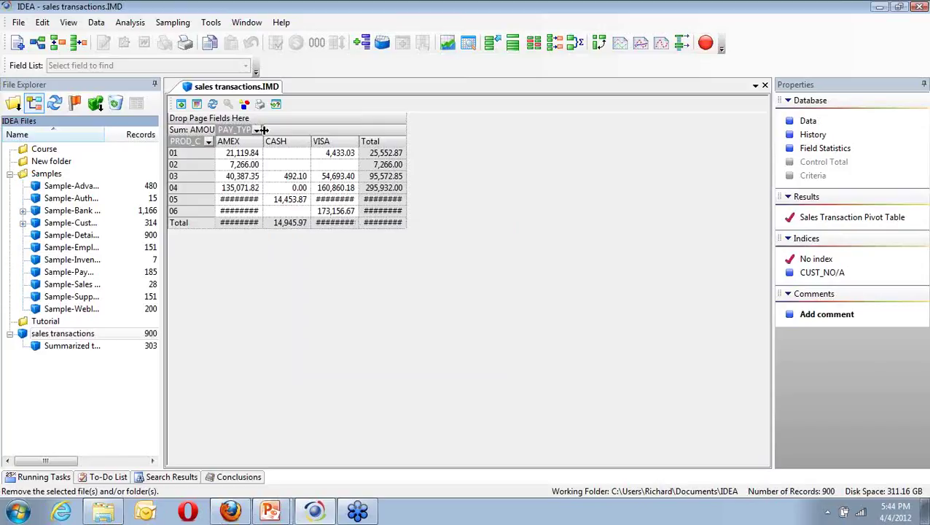
{"action": "left_click_drag", "start_coordinate": [264, 130], "coordinate": [294, 130]}
{"action": "left_click_drag", "start_coordinate": [385, 139], "coordinate": [489, 142]}
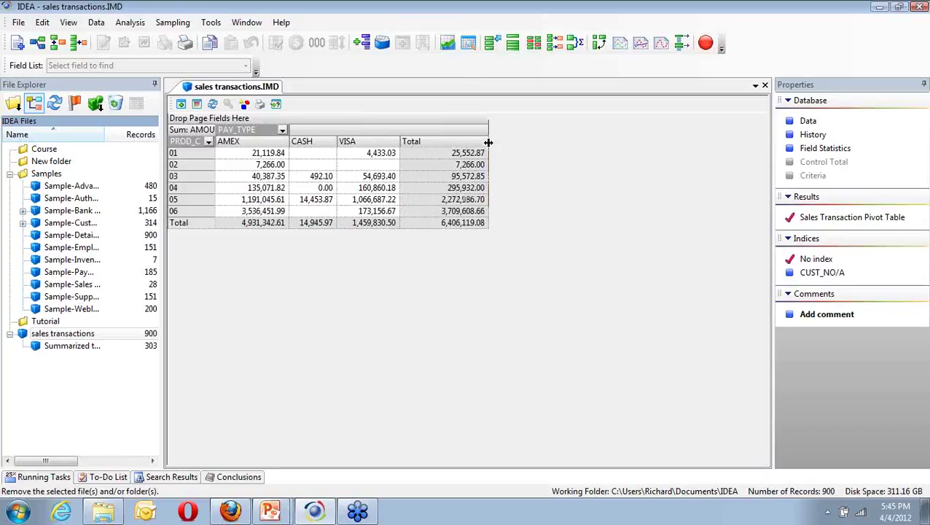
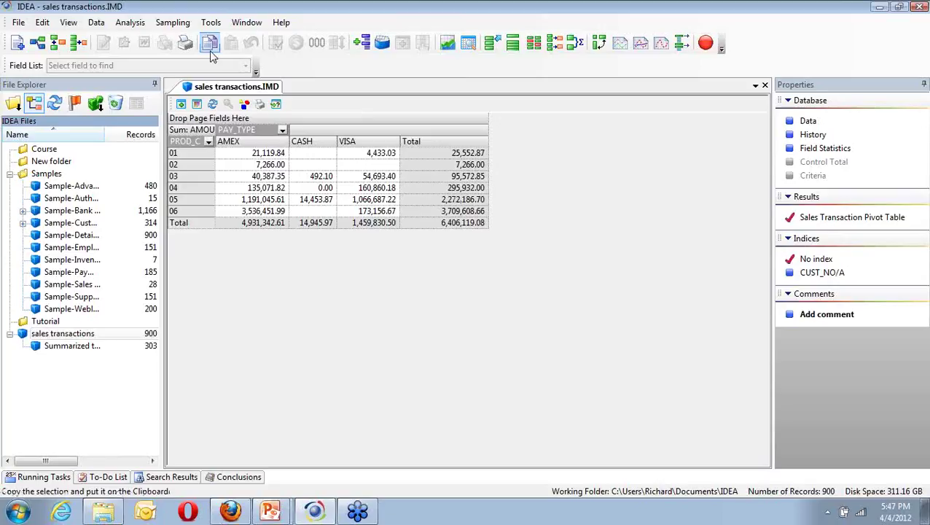
Step: Close all open databases, and reopen sales transactions only to view its records and saved results before closing it
{"action": "left_click", "coordinate": [246, 23]}
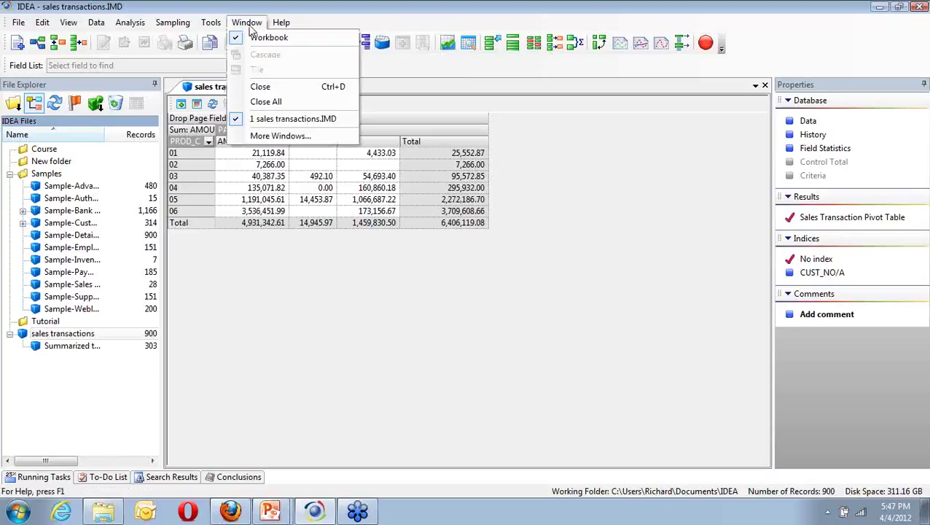
{"action": "left_click", "coordinate": [271, 102]}
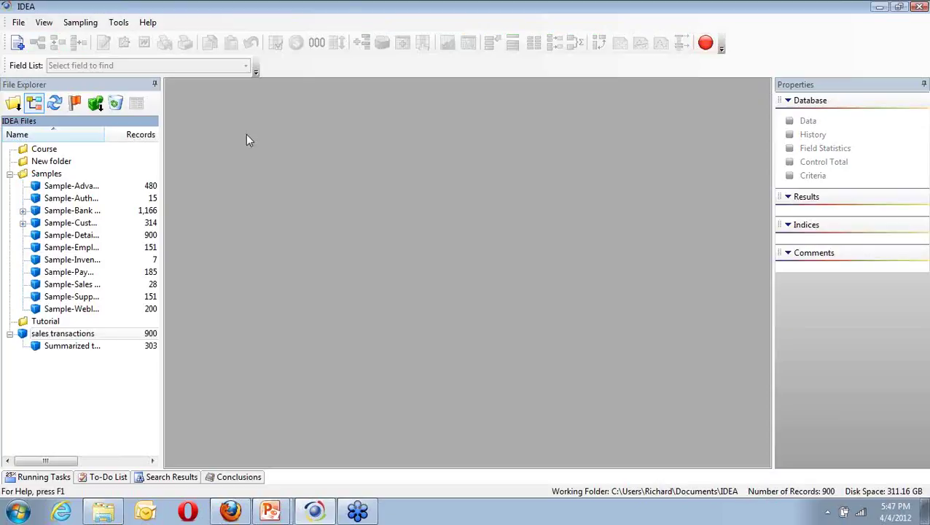
{"action": "left_click", "coordinate": [65, 334]}
{"action": "left_click", "coordinate": [284, 346]}
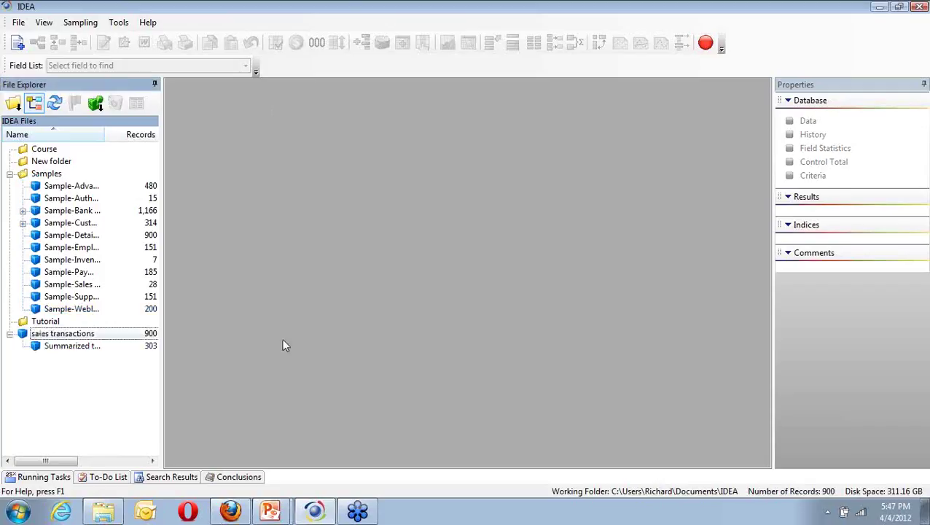
{"action": "left_click", "coordinate": [44, 335]}
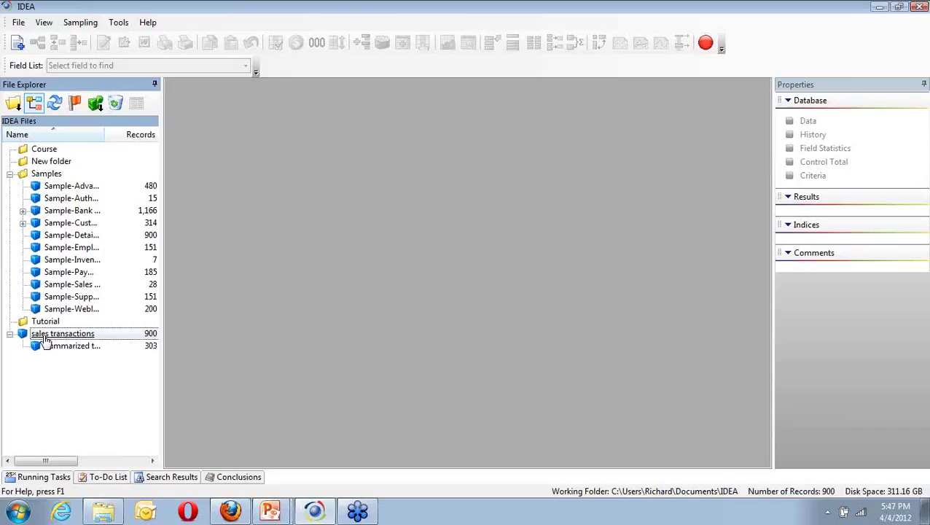
{"action": "double_click", "coordinate": [61, 334]}
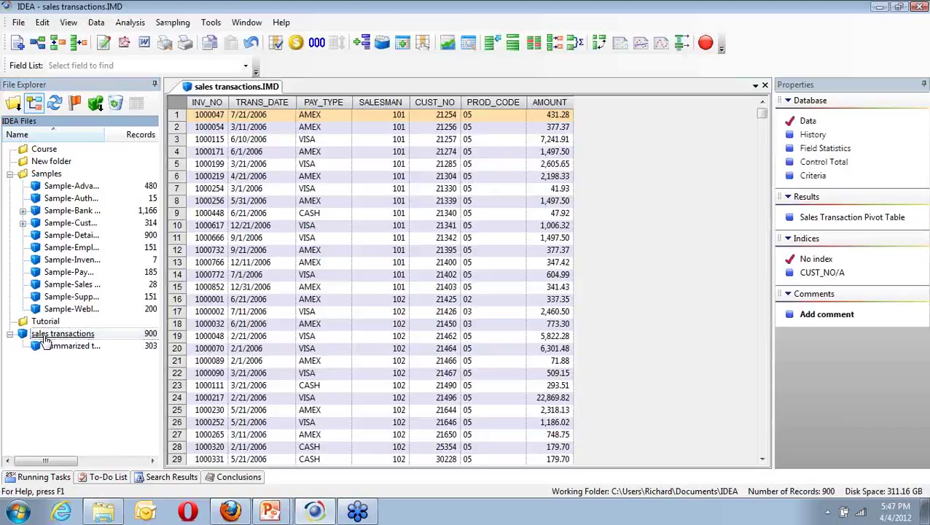
{"action": "left_click", "coordinate": [765, 86]}
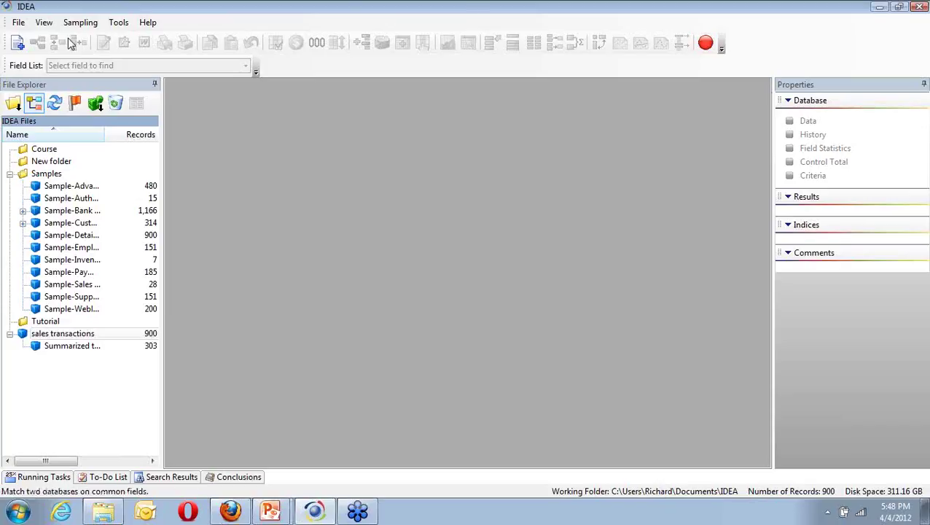
Step: Import the Database1 table from the customer Microsoft Access file, with Customer as the output file name
{"action": "left_click", "coordinate": [18, 23]}
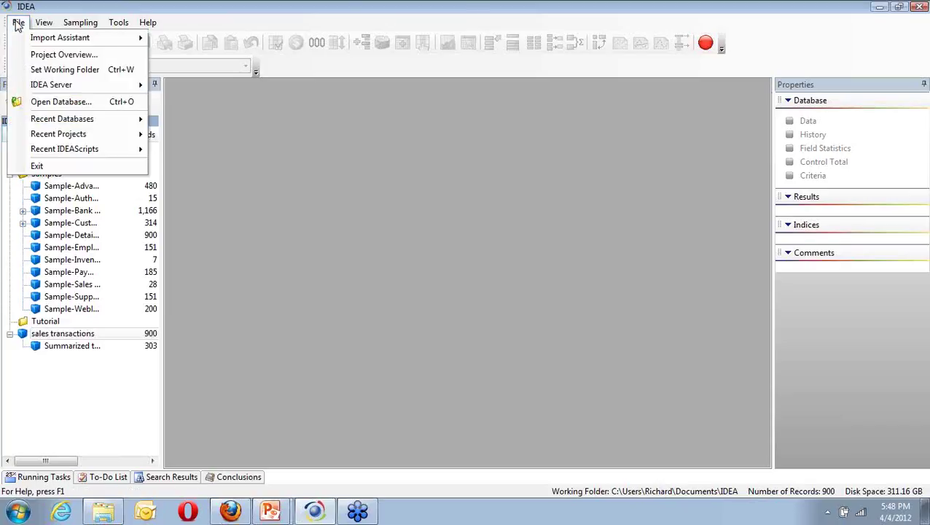
{"action": "mouse_move", "coordinate": [32, 40]}
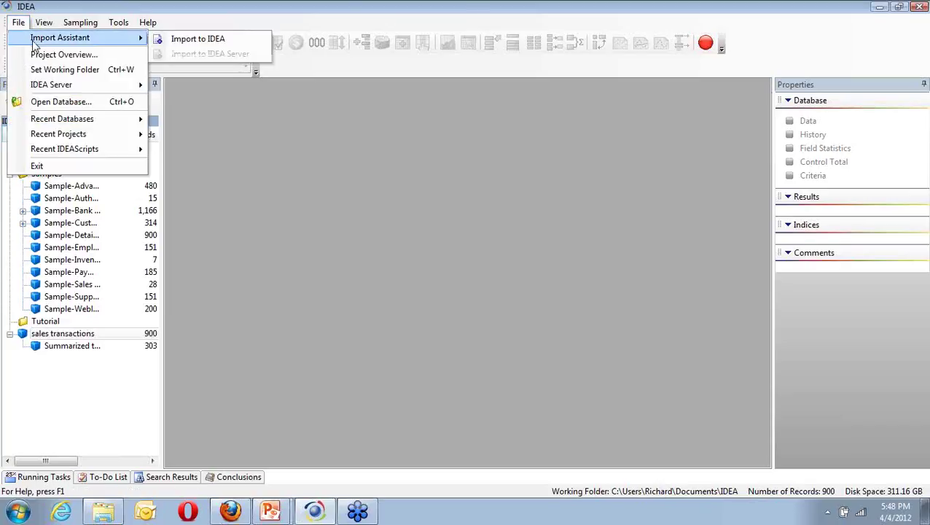
{"action": "left_click", "coordinate": [205, 41]}
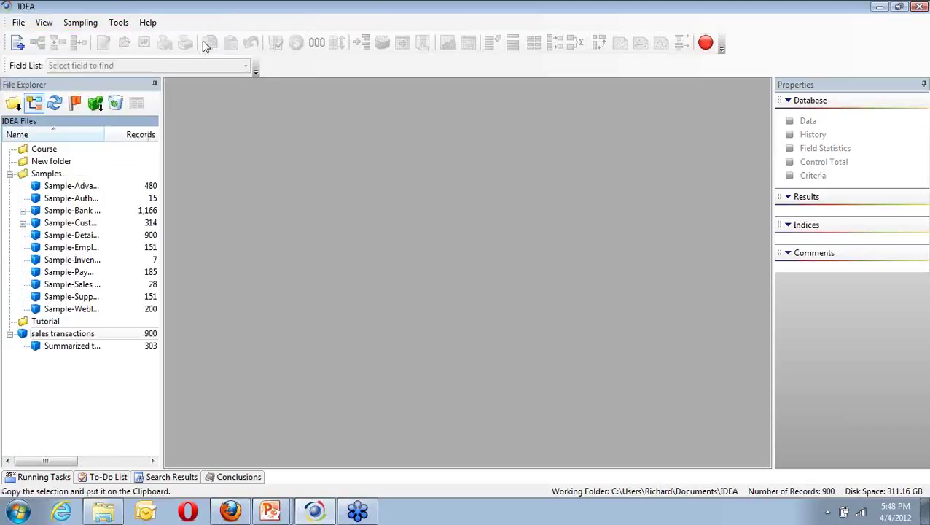
{"action": "left_click", "coordinate": [340, 171]}
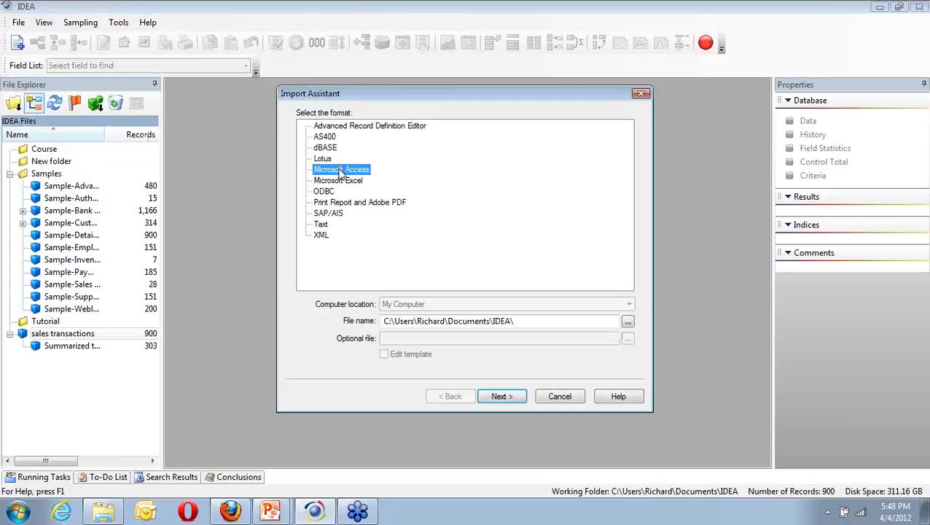
{"action": "left_click", "coordinate": [629, 325]}
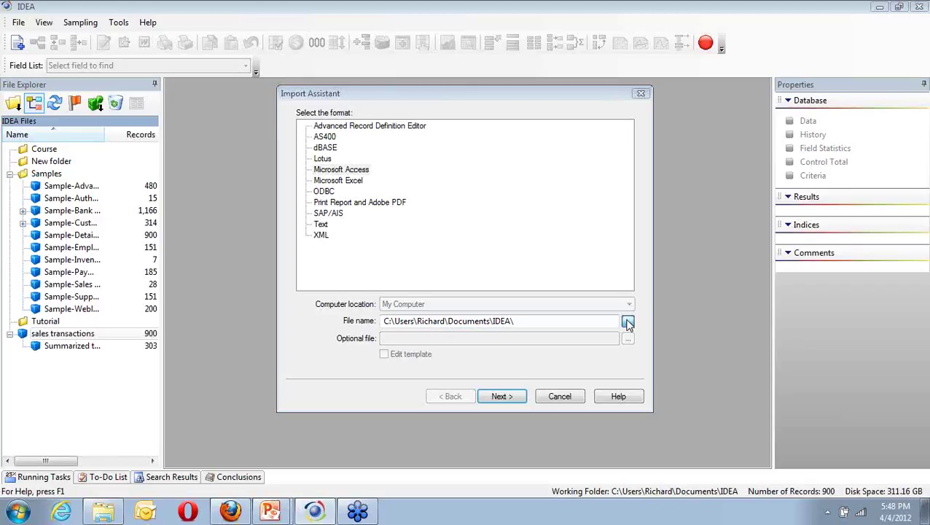
{"action": "double_click", "coordinate": [375, 211]}
{"action": "double_click", "coordinate": [385, 172]}
{"action": "left_click", "coordinate": [498, 398]}
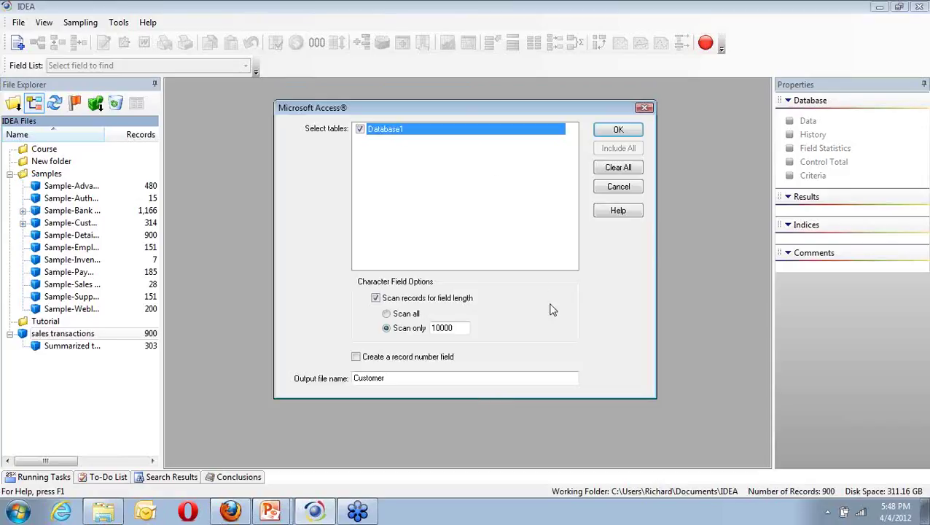
{"action": "left_click", "coordinate": [618, 133]}
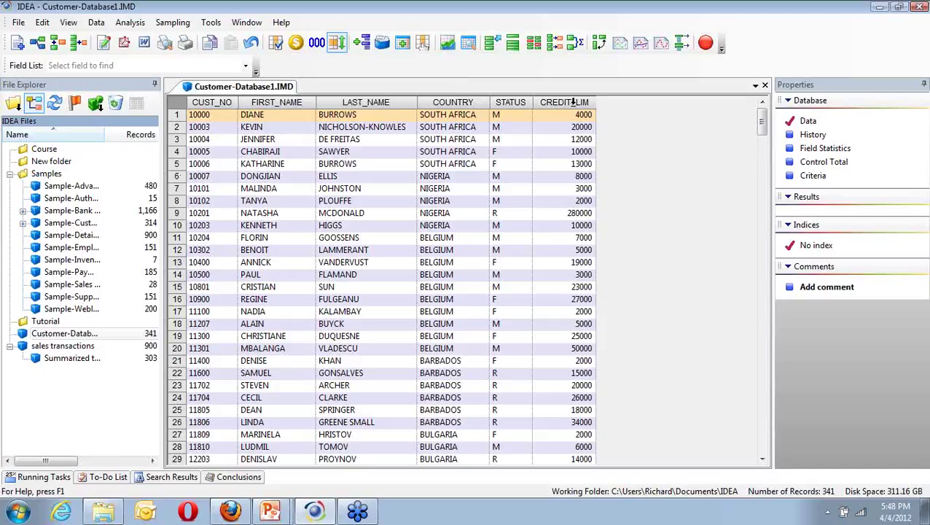
Step: Open the sales transactions database alongside Customer-Database1 and compare the fields of the two databases
{"action": "left_click", "coordinate": [47, 348]}
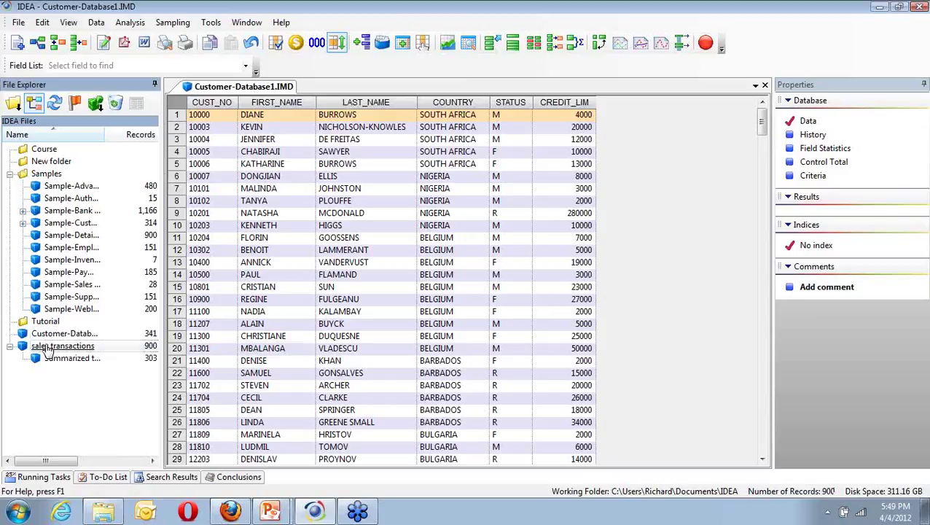
{"action": "double_click", "coordinate": [47, 348]}
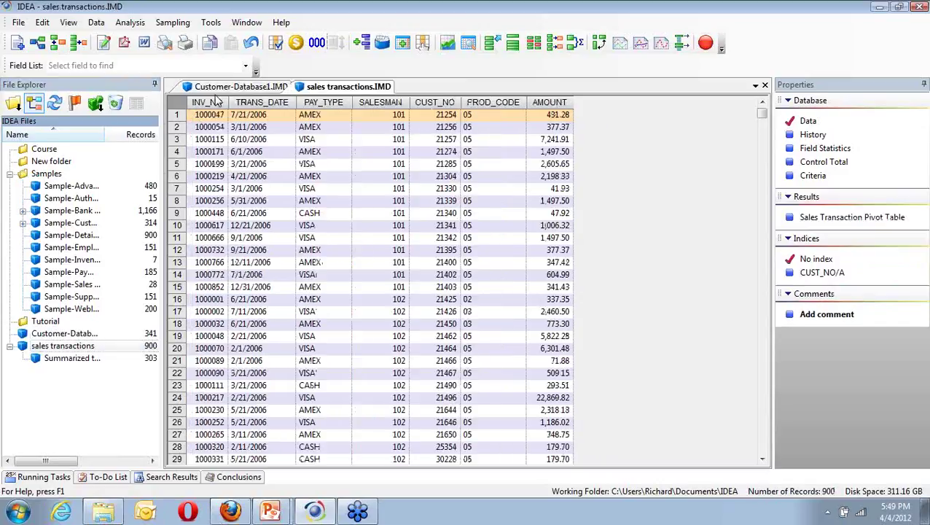
{"action": "left_click", "coordinate": [245, 87]}
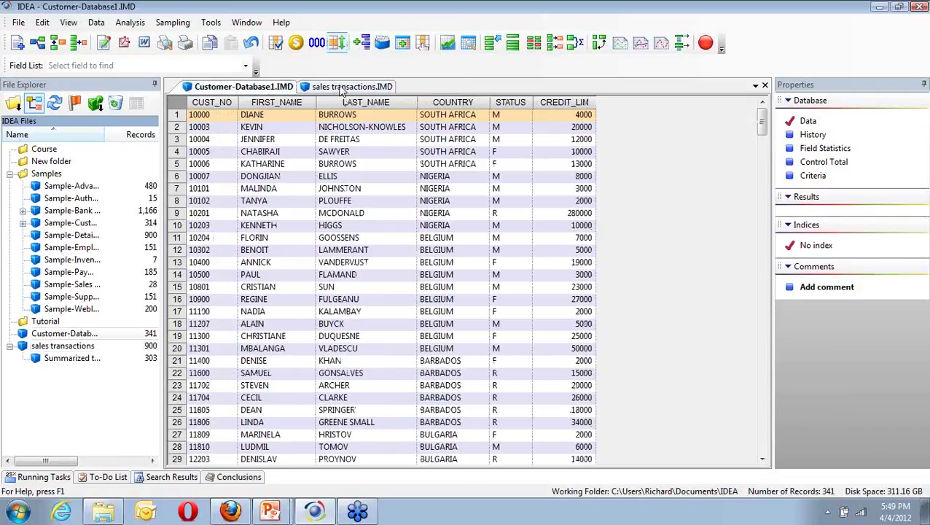
{"action": "left_click", "coordinate": [341, 87]}
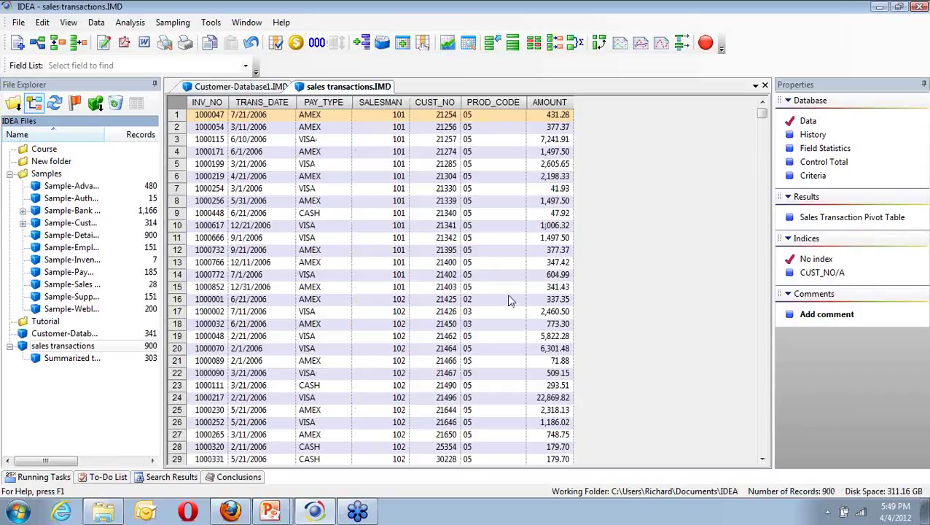
Step: Check the CUST_NO field type of the sales transactions database in its field definitions, leaving them unchanged
{"action": "left_click", "coordinate": [236, 88]}
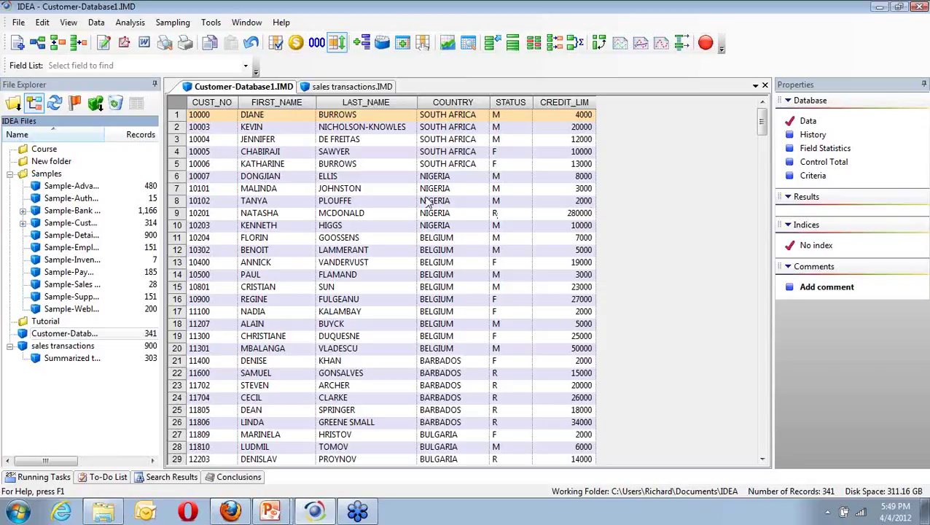
{"action": "left_click", "coordinate": [328, 87]}
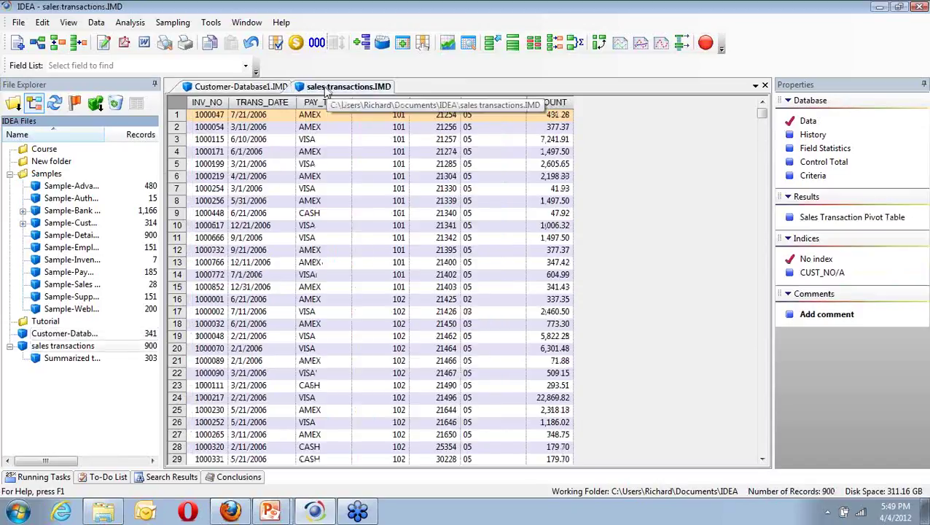
{"action": "left_click", "coordinate": [95, 23]}
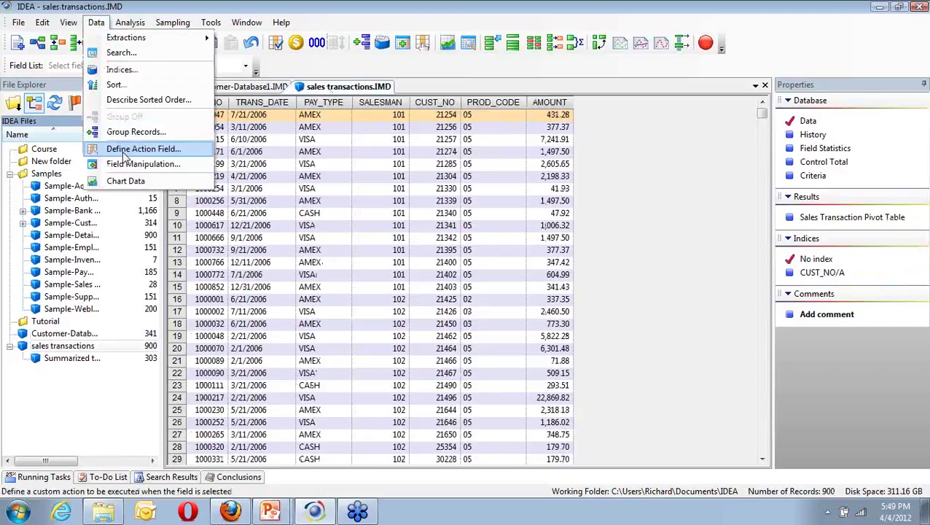
{"action": "left_click", "coordinate": [129, 164]}
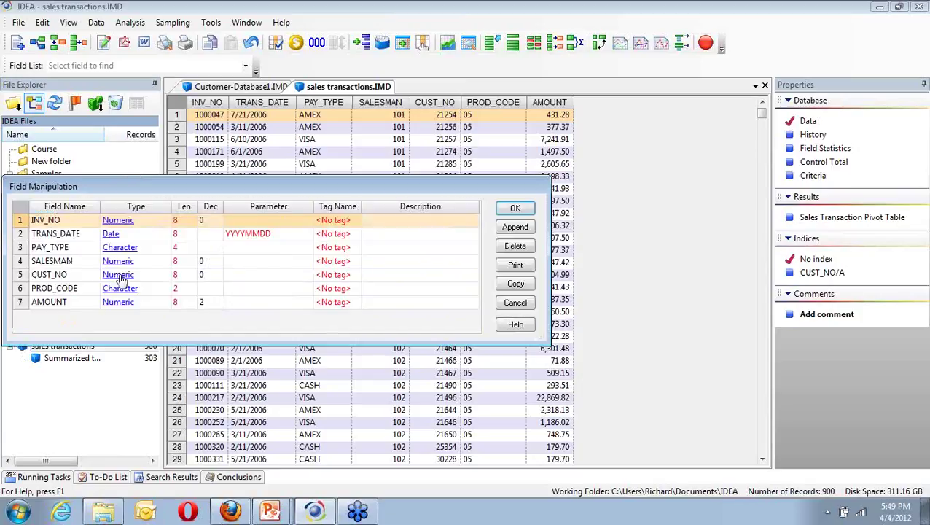
{"action": "left_click", "coordinate": [516, 303]}
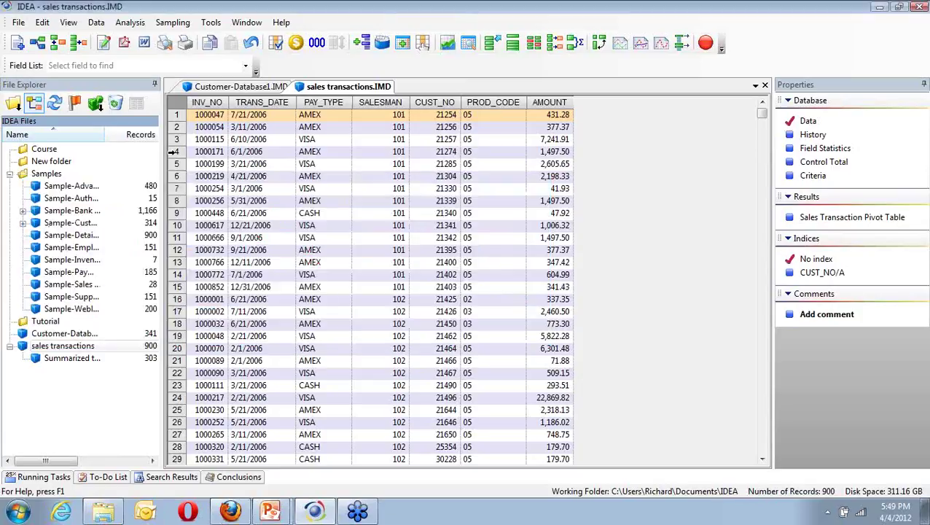
Step: Check the CUST_NO field type of Customer-Database1 in its field definitions for comparison with the sales transactions, without changing anything
{"action": "left_click", "coordinate": [241, 87]}
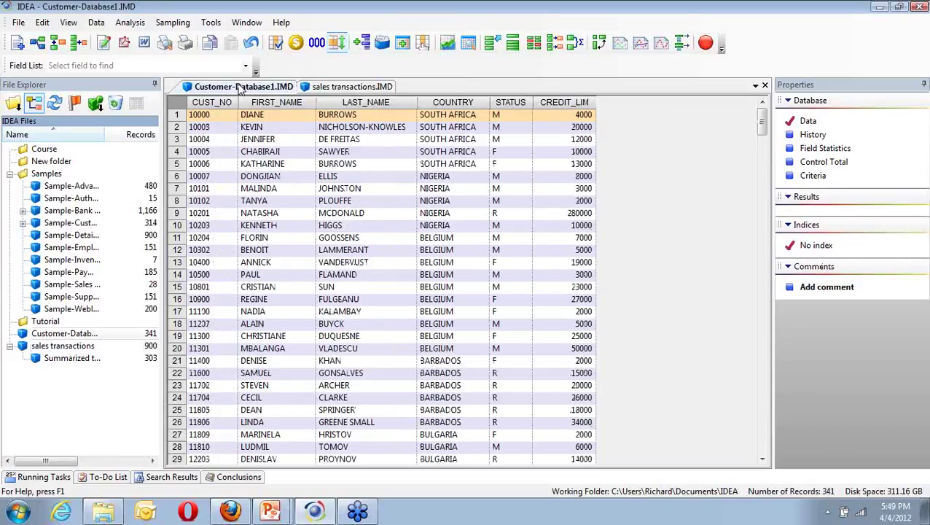
{"action": "left_click", "coordinate": [97, 23]}
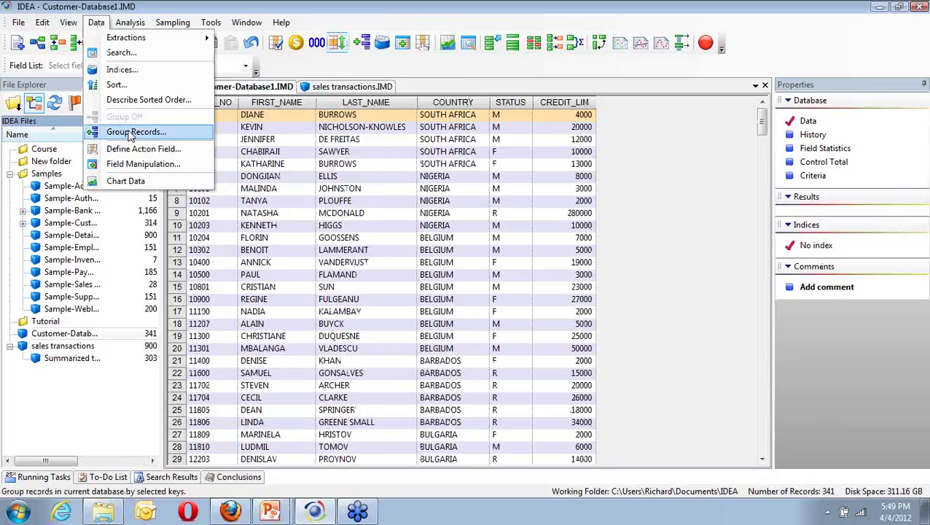
{"action": "left_click", "coordinate": [144, 164]}
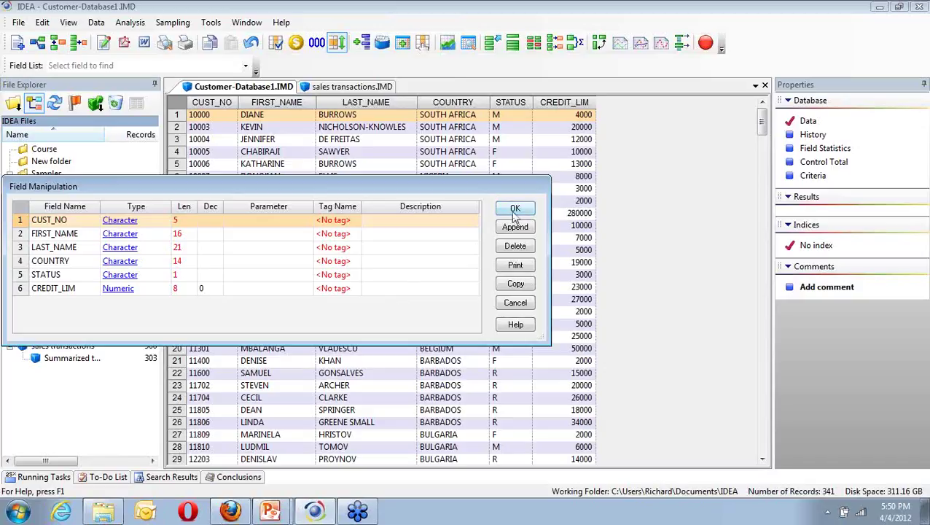
{"action": "left_click", "coordinate": [515, 302]}
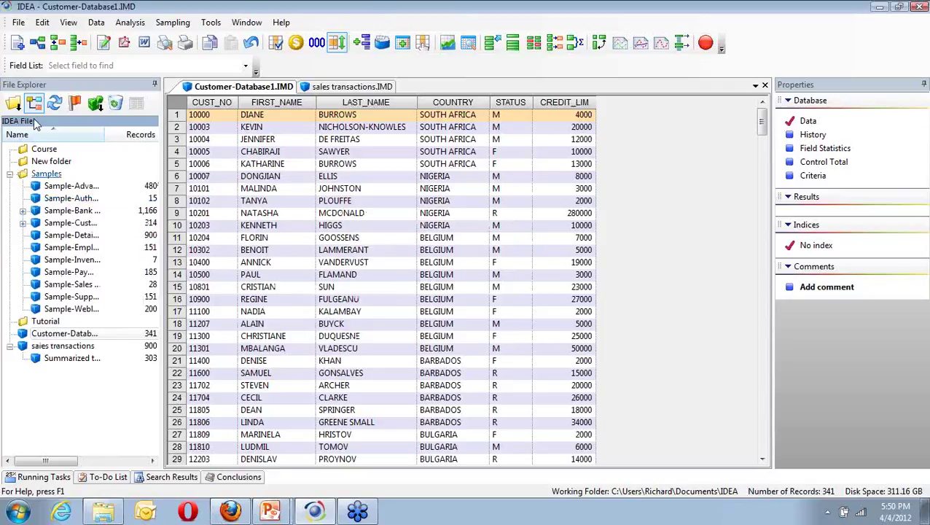
{"action": "left_click", "coordinate": [17, 23]}
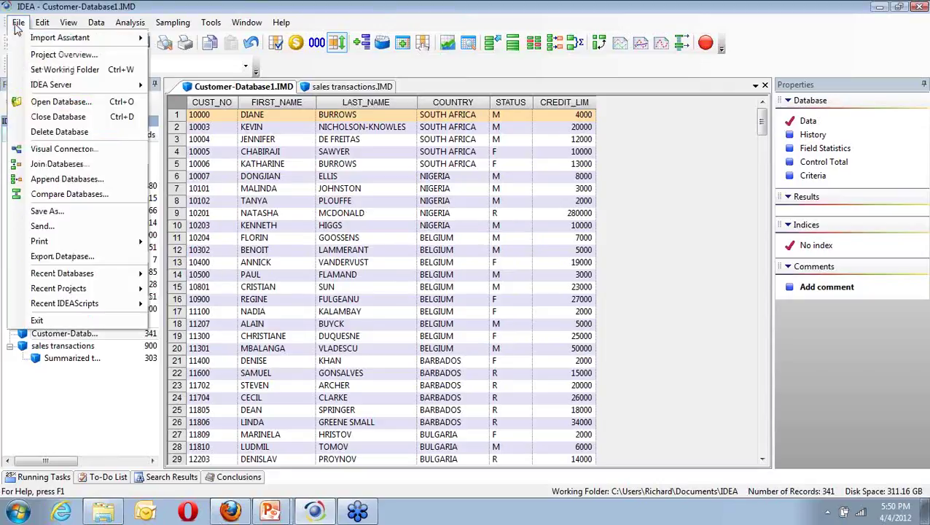
{"action": "left_click", "coordinate": [73, 171]}
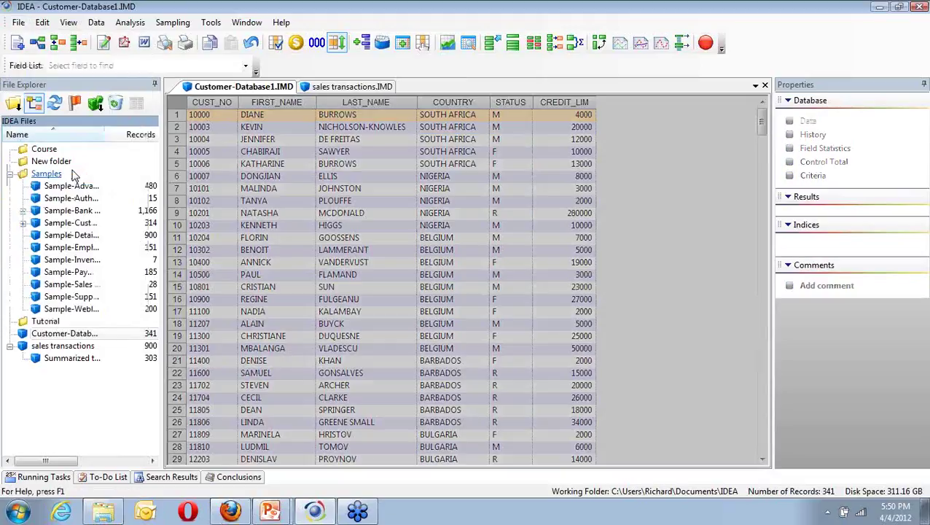
{"action": "left_click", "coordinate": [529, 183]}
{"action": "left_click", "coordinate": [573, 213]}
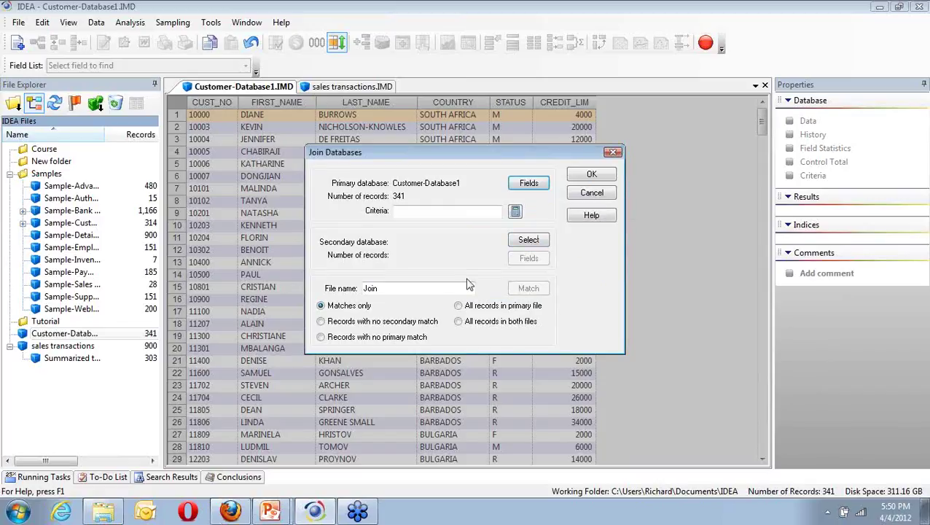
{"action": "left_click", "coordinate": [603, 194]}
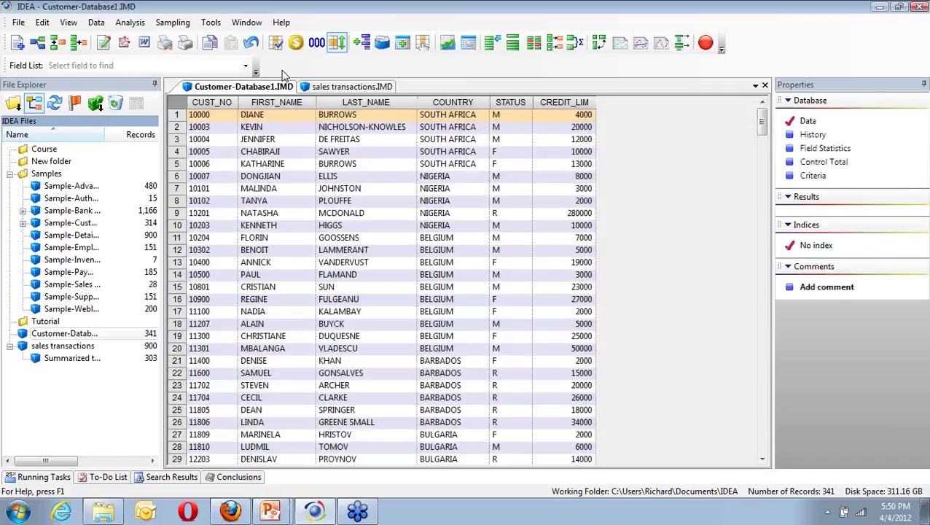
Step: Change the CUST_NO field type to Character in the sales transactions database and accept the field manipulation changes
{"action": "left_click", "coordinate": [347, 87]}
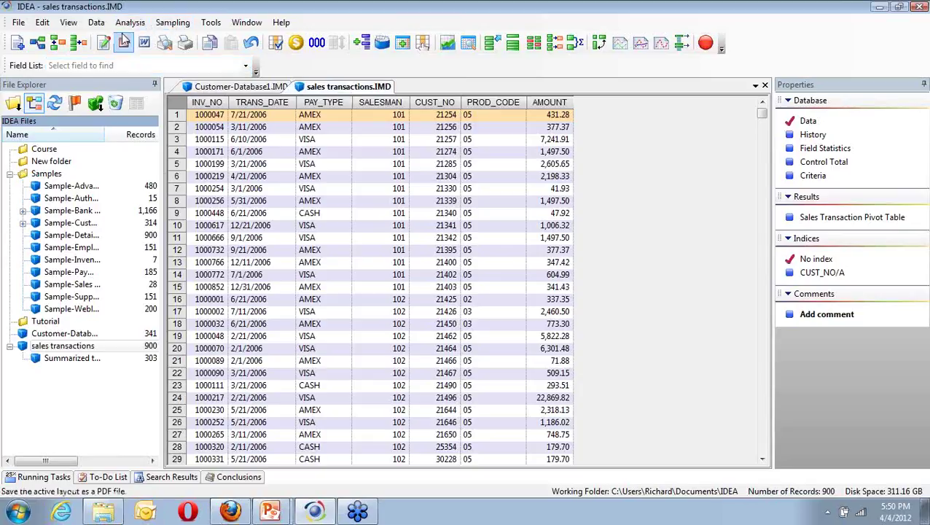
{"action": "left_click", "coordinate": [98, 25]}
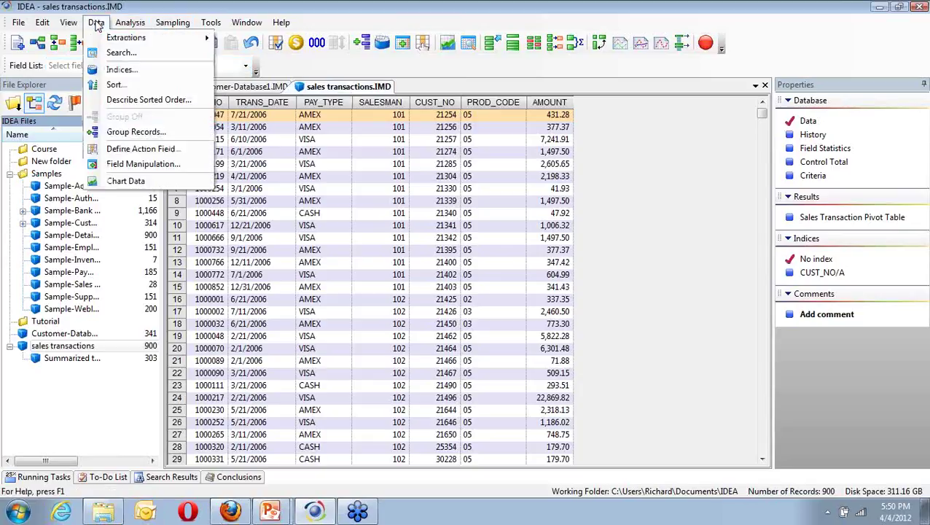
{"action": "left_click", "coordinate": [143, 166]}
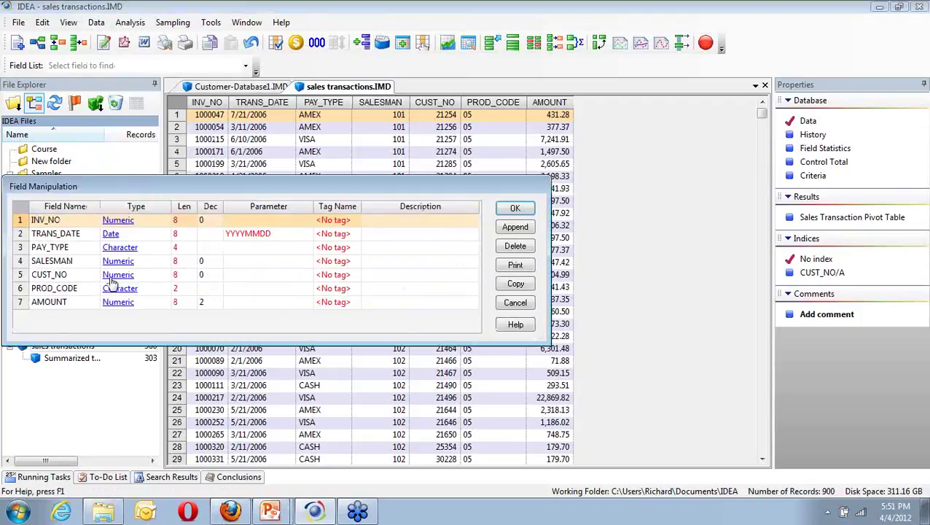
{"action": "left_click", "coordinate": [113, 275]}
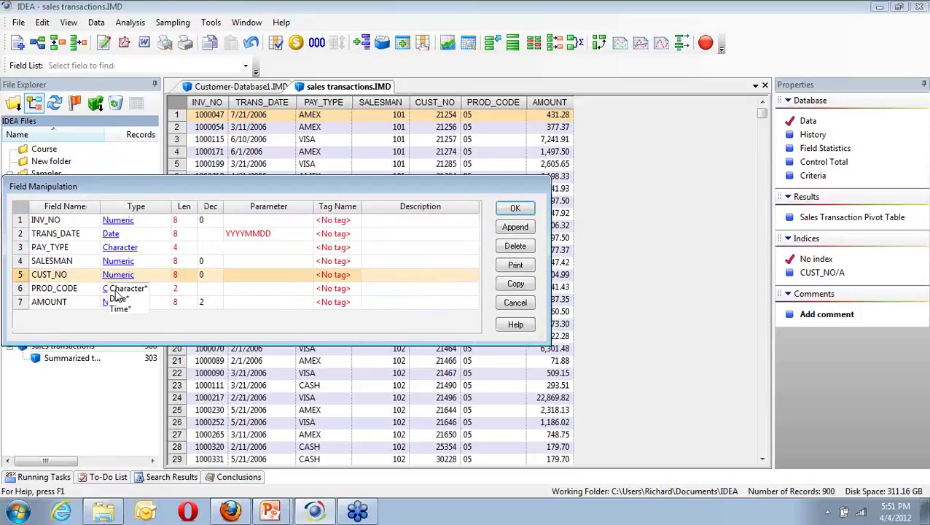
{"action": "left_click", "coordinate": [123, 289]}
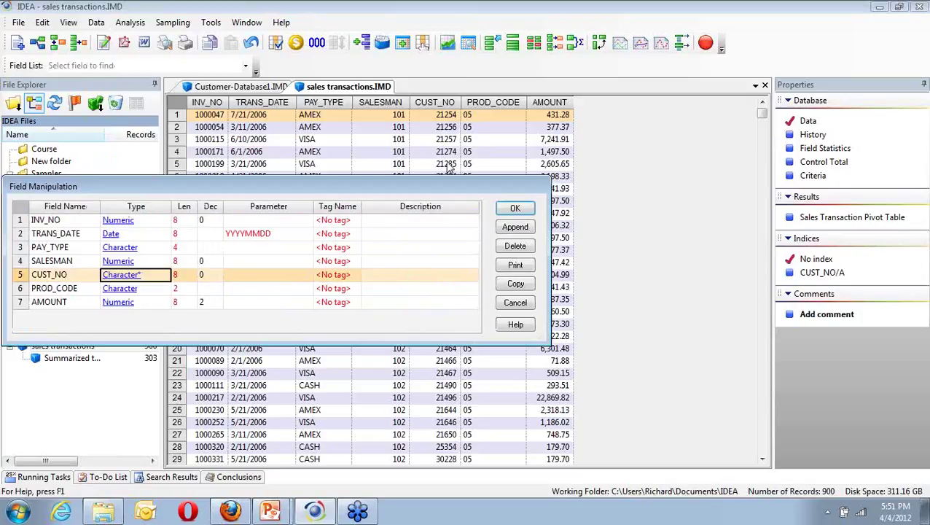
{"action": "left_click", "coordinate": [513, 210]}
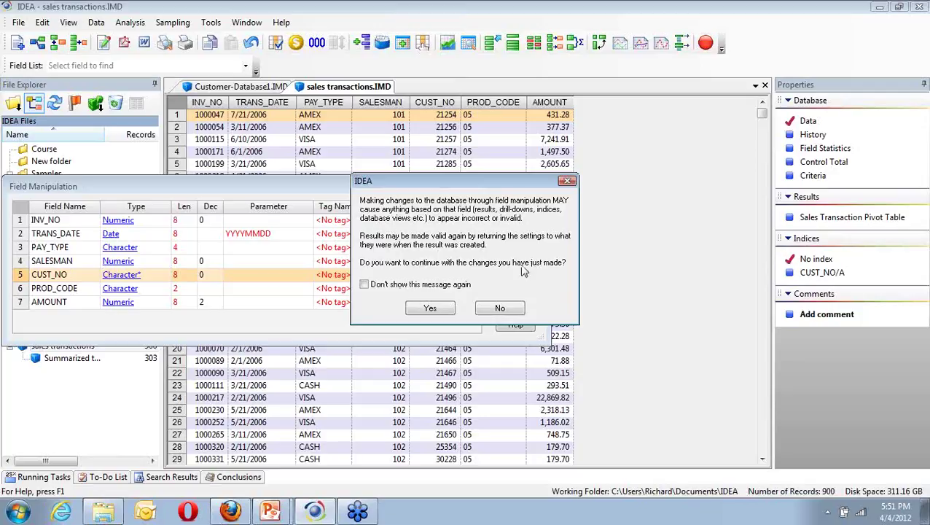
{"action": "left_click", "coordinate": [445, 309]}
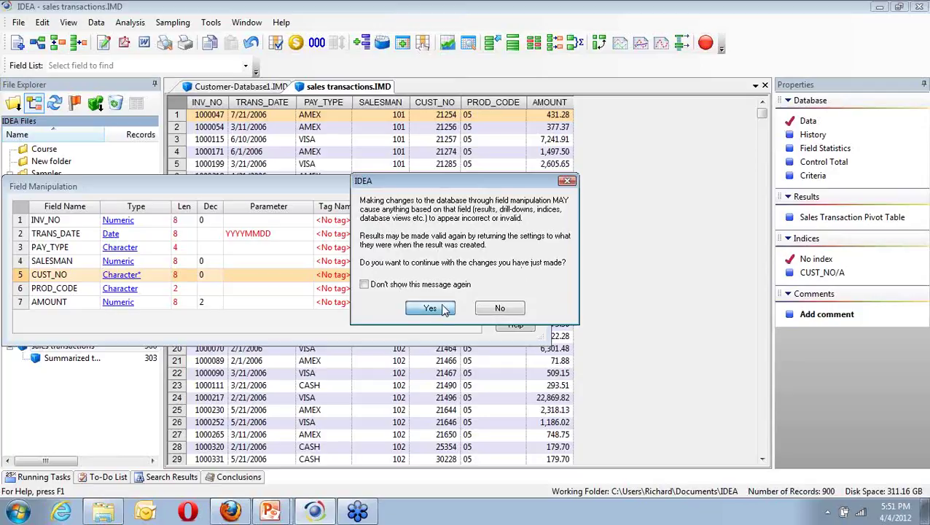
{"action": "left_click", "coordinate": [445, 309]}
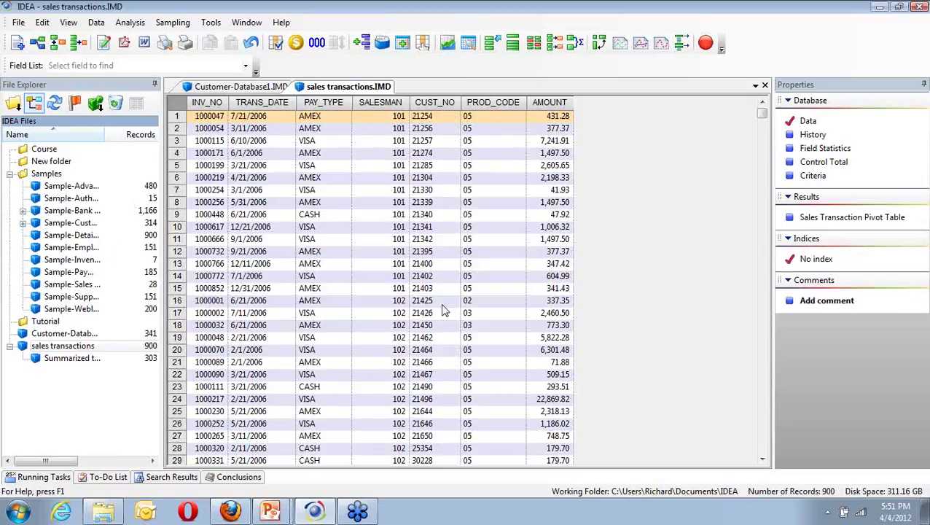
Step: Set up a database join with sales transactions as primary and Customer-Database1 as secondary, including all secondary fields
{"action": "key", "text": "alt+f"}
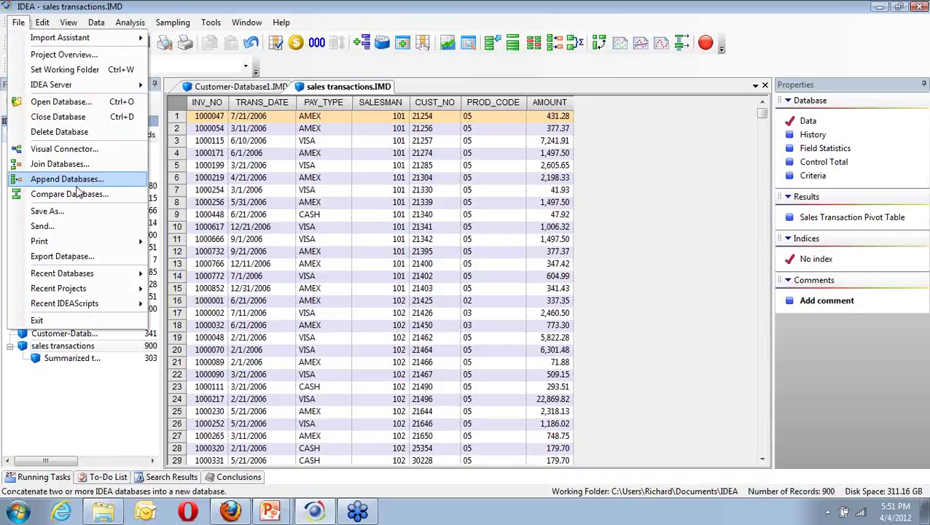
{"action": "left_click", "coordinate": [98, 167]}
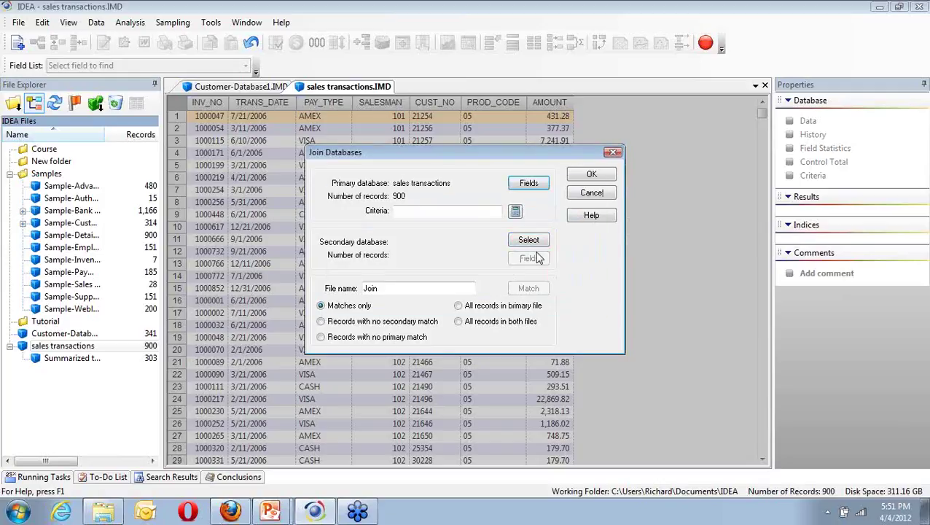
{"action": "left_click", "coordinate": [528, 241]}
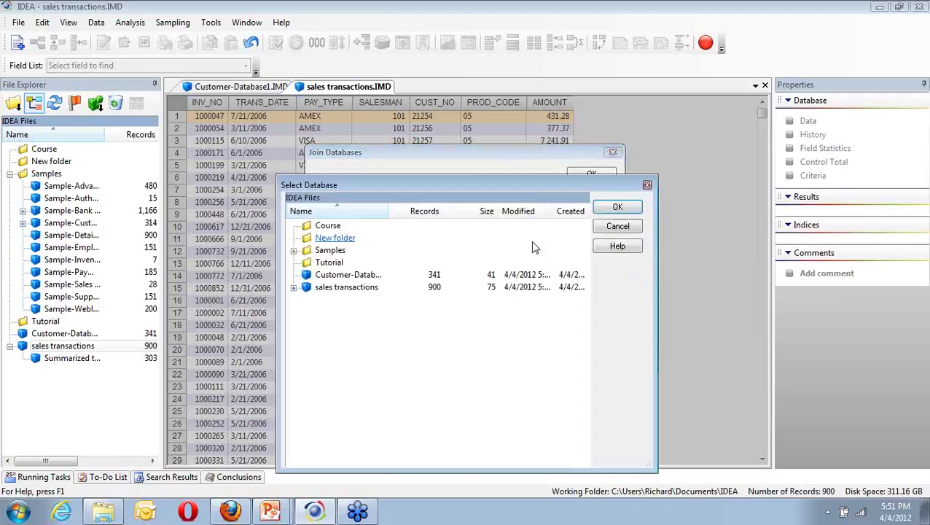
{"action": "left_click", "coordinate": [365, 278]}
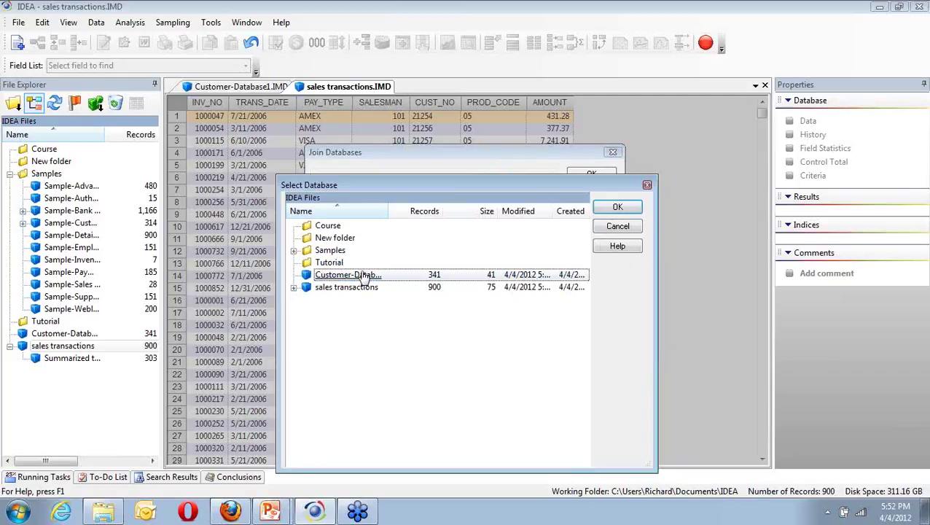
{"action": "left_click", "coordinate": [613, 209]}
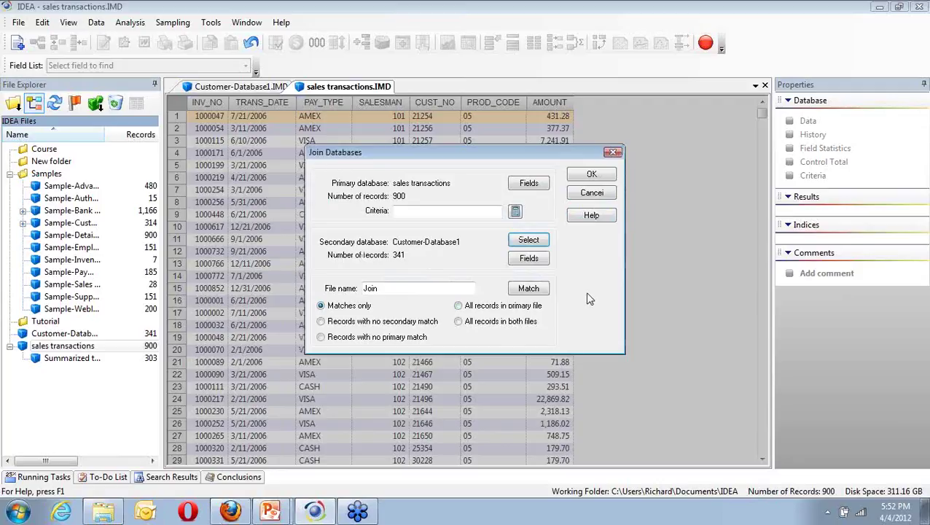
{"action": "left_click", "coordinate": [539, 262]}
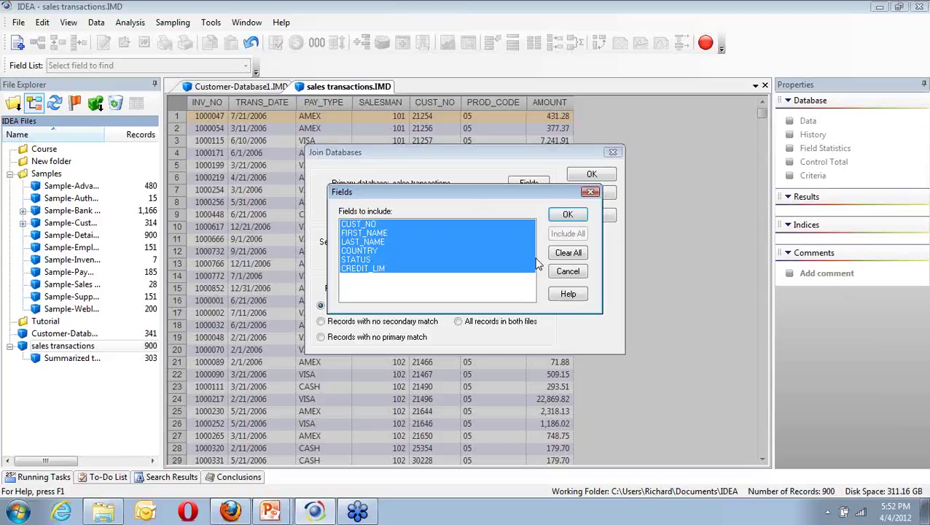
{"action": "left_click", "coordinate": [568, 214]}
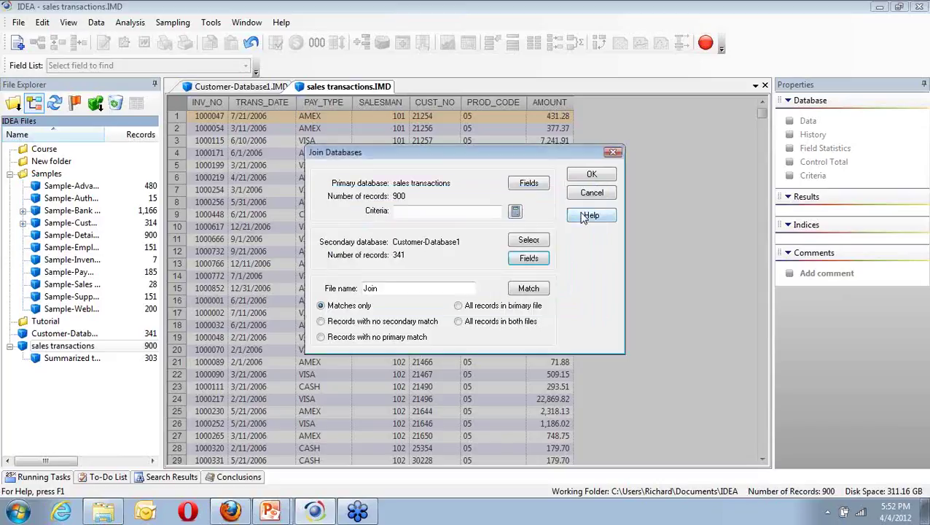
{"action": "left_click", "coordinate": [532, 290]}
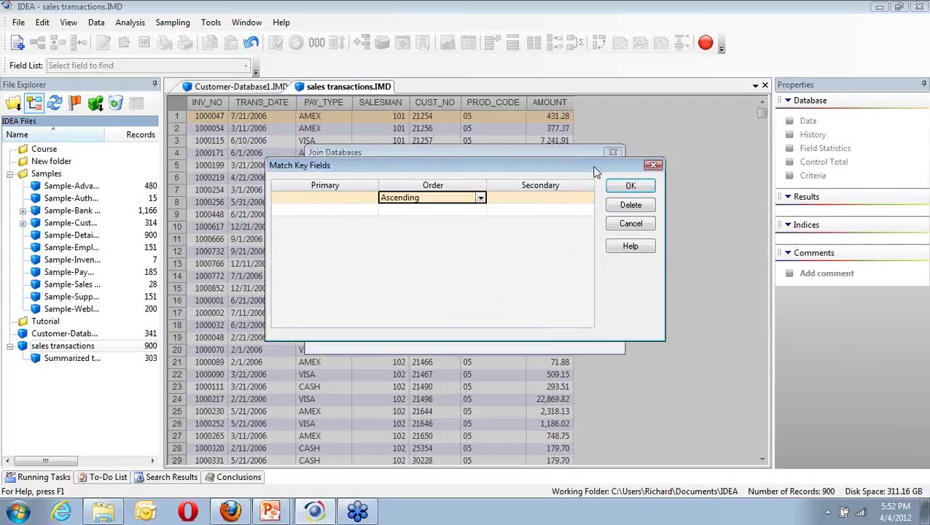
{"action": "left_click", "coordinate": [638, 207]}
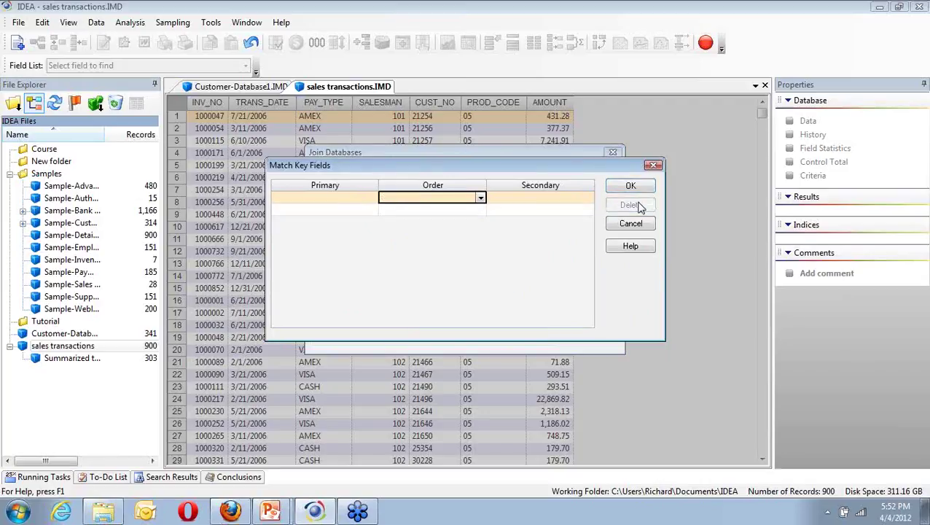
{"action": "left_click", "coordinate": [344, 204]}
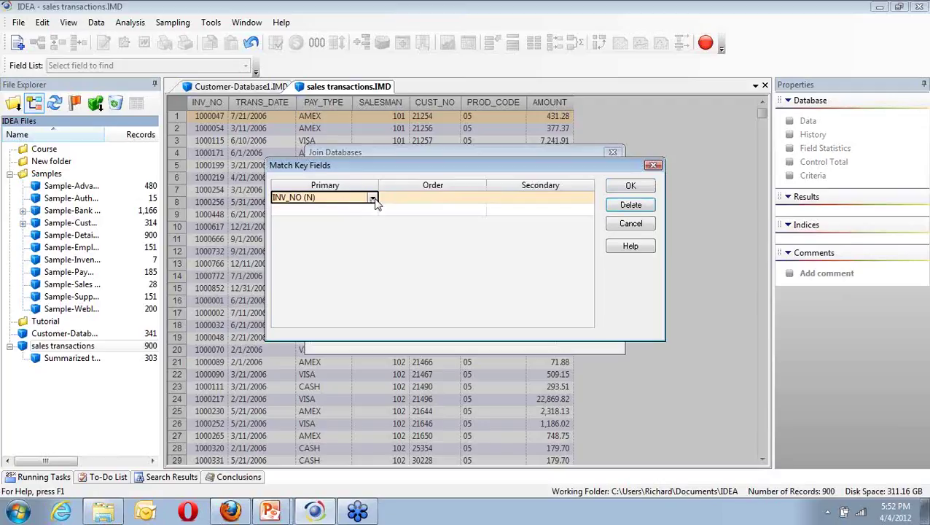
{"action": "left_click", "coordinate": [373, 200]}
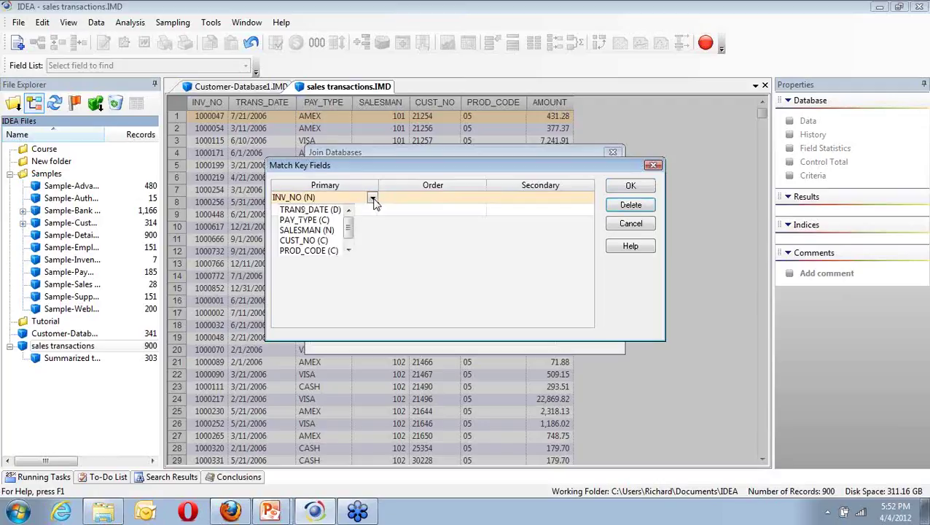
{"action": "left_click", "coordinate": [310, 241]}
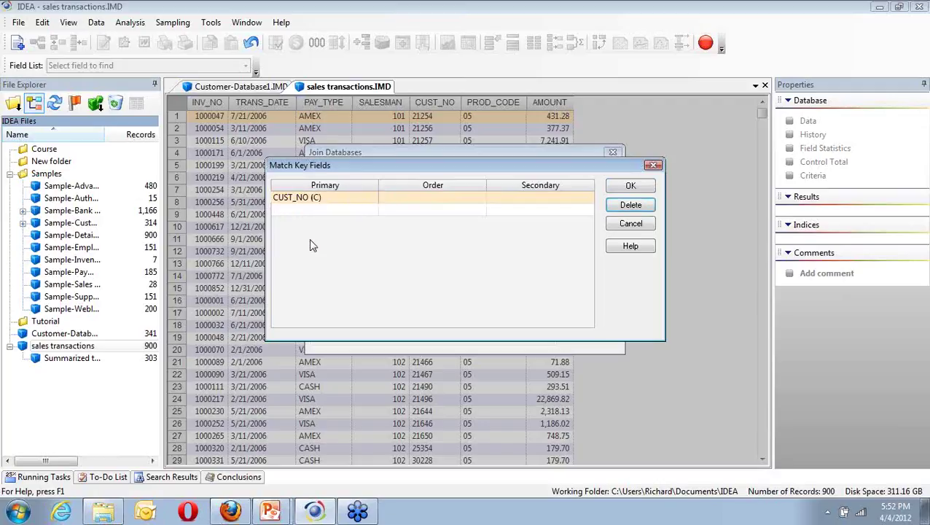
{"action": "left_click", "coordinate": [565, 197]}
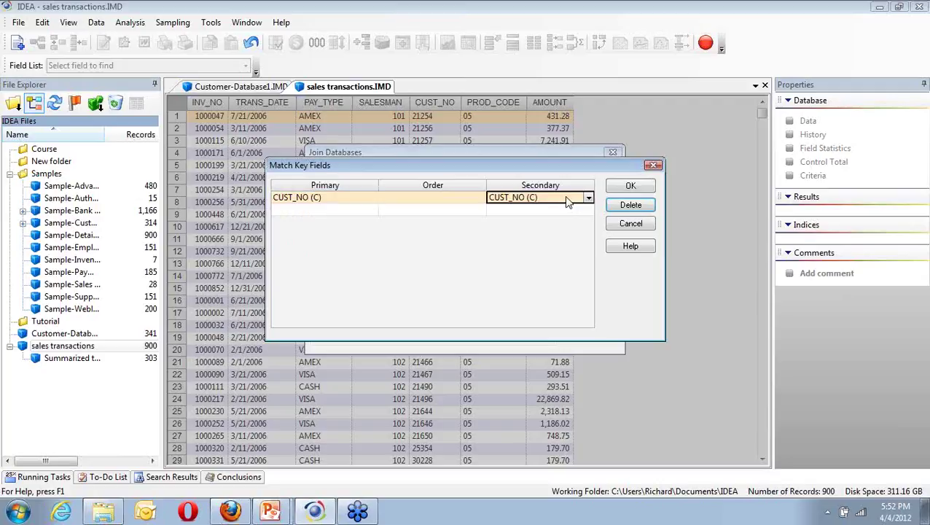
{"action": "left_click", "coordinate": [631, 187]}
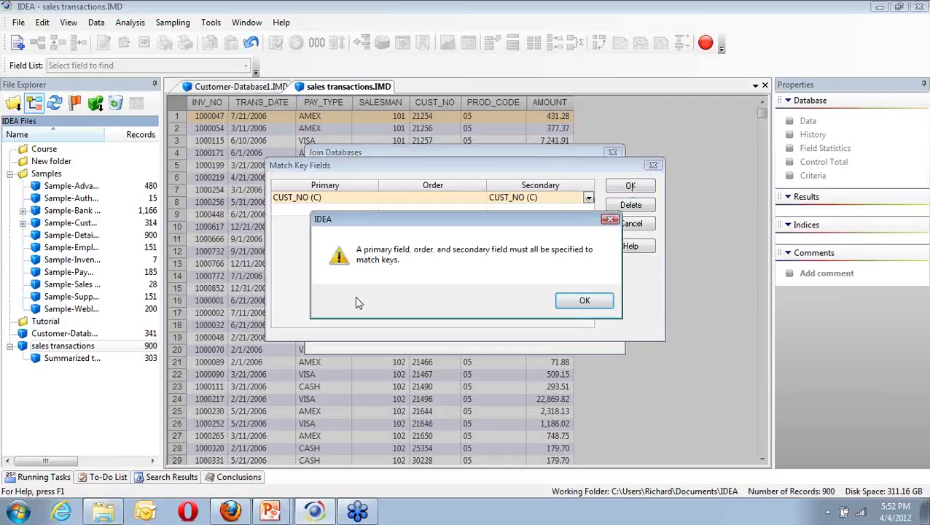
{"action": "left_click", "coordinate": [587, 301]}
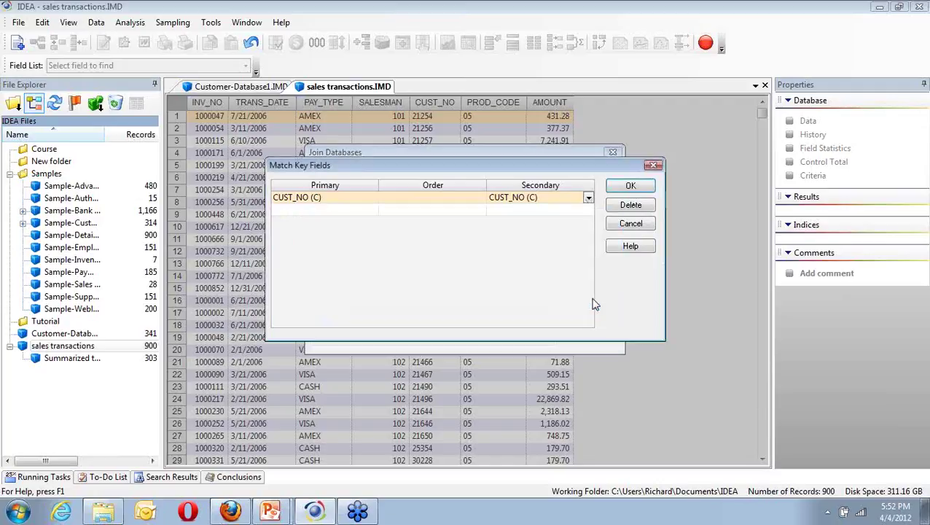
{"action": "left_click", "coordinate": [632, 224]}
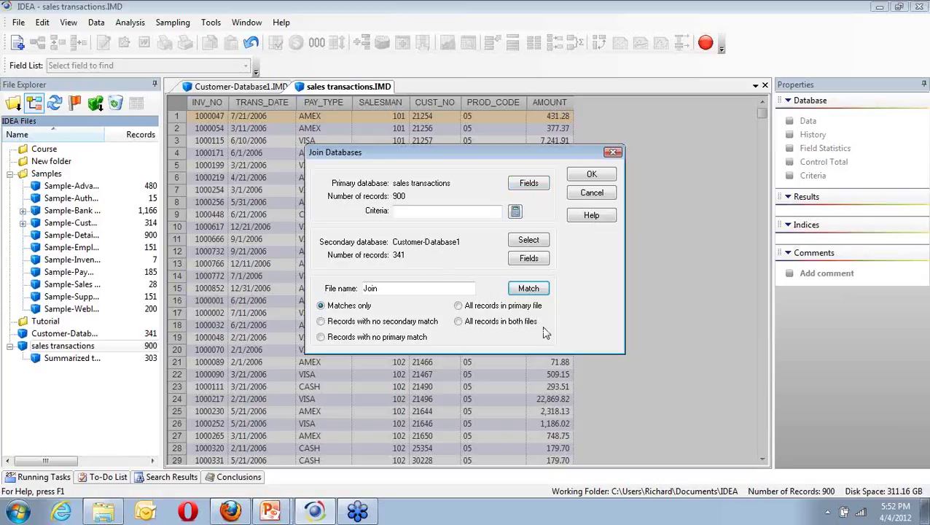
Step: Match the primary CUST_NO key to the secondary CUST_NO key in ascending order
{"action": "left_click", "coordinate": [529, 289]}
{"action": "left_click", "coordinate": [325, 198]}
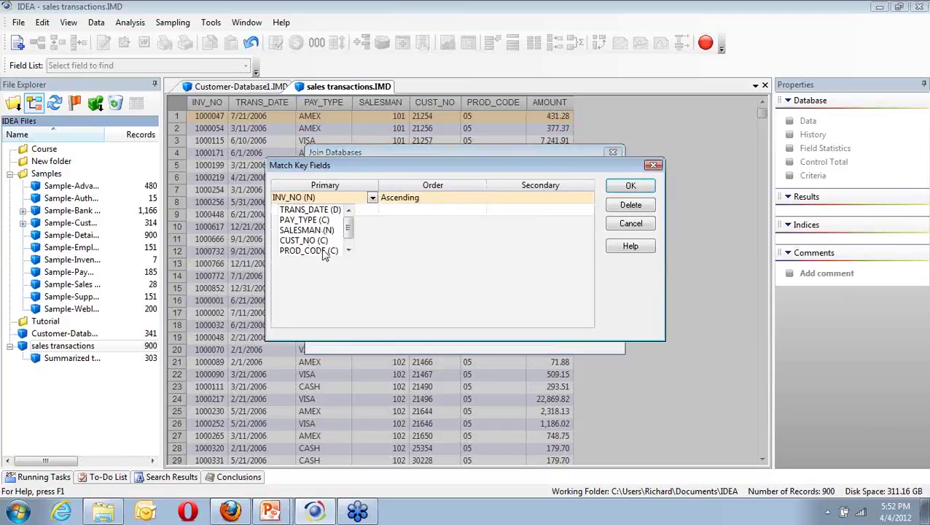
{"action": "left_click", "coordinate": [321, 242]}
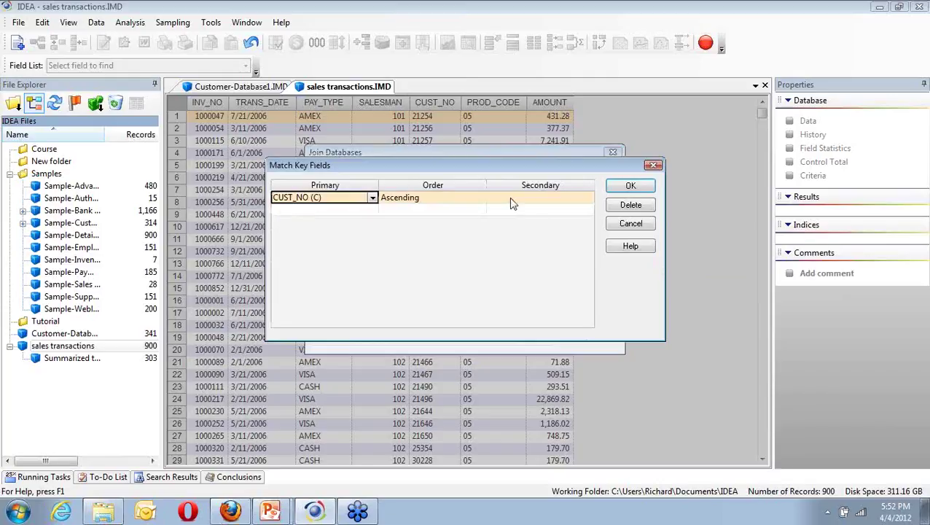
{"action": "left_click", "coordinate": [517, 199]}
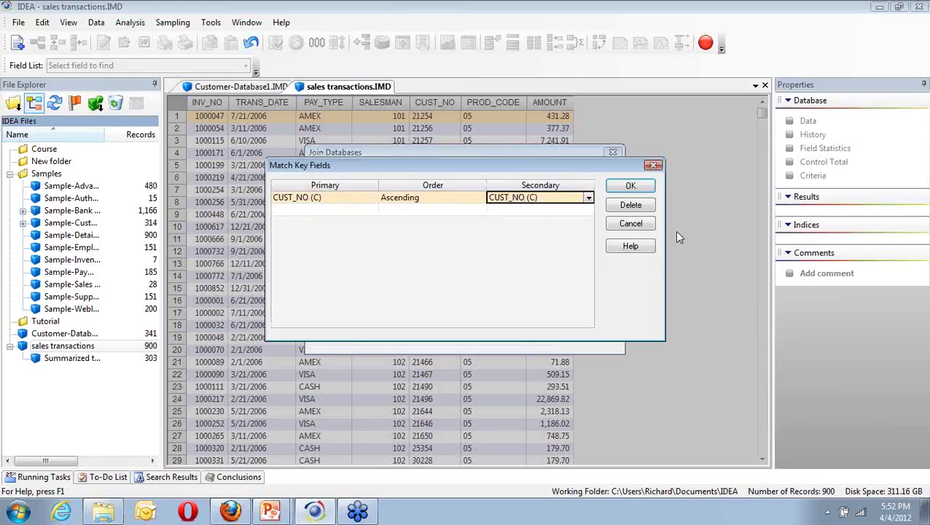
{"action": "left_click", "coordinate": [635, 187]}
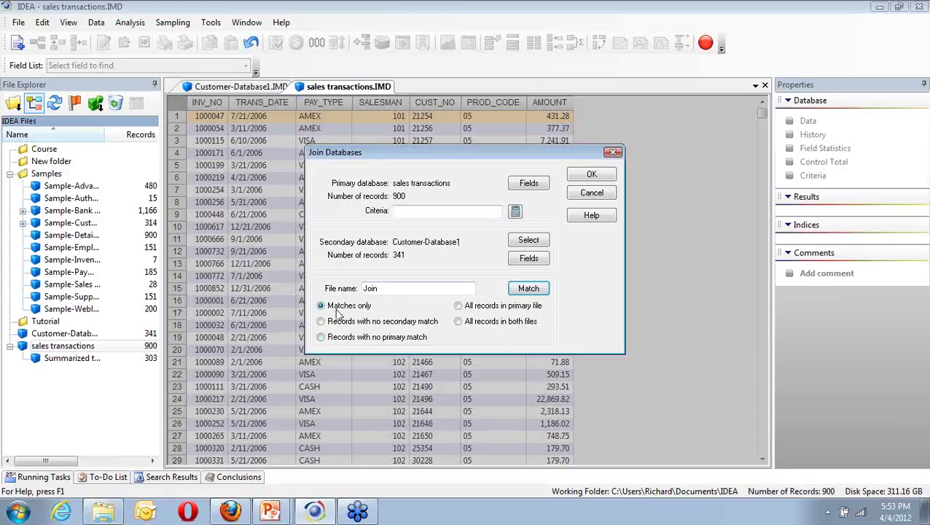
Step: Run the join with all records in both files, using the file name Join
{"action": "mouse_move", "coordinate": [338, 313]}
{"action": "mouse_move", "coordinate": [362, 342]}
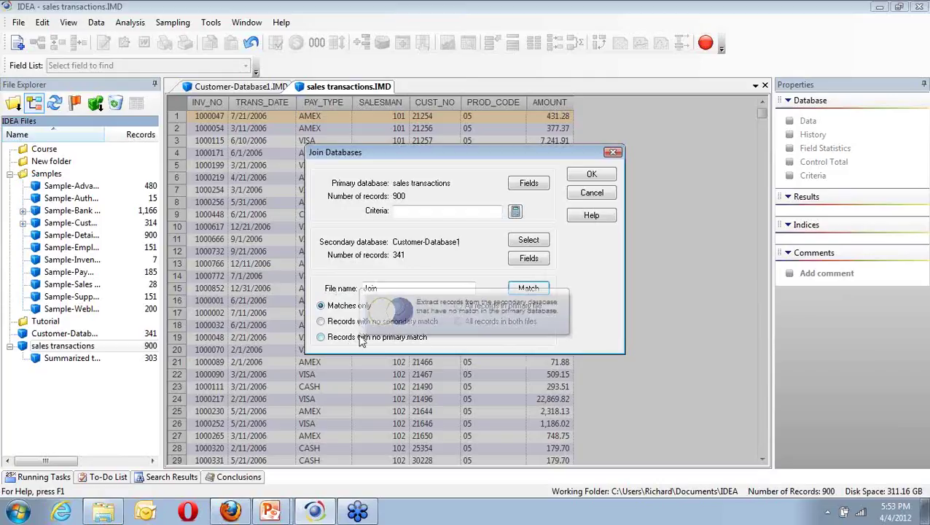
{"action": "left_click", "coordinate": [458, 322]}
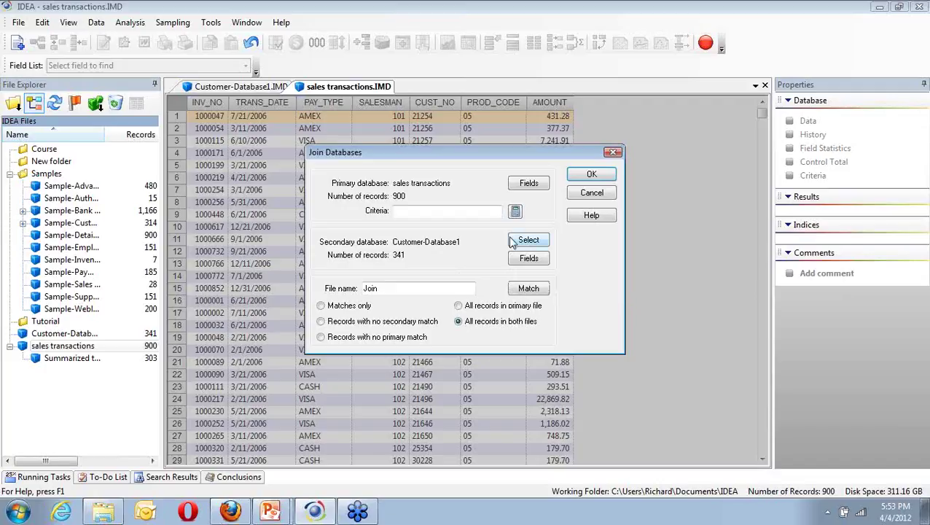
{"action": "left_click", "coordinate": [590, 175]}
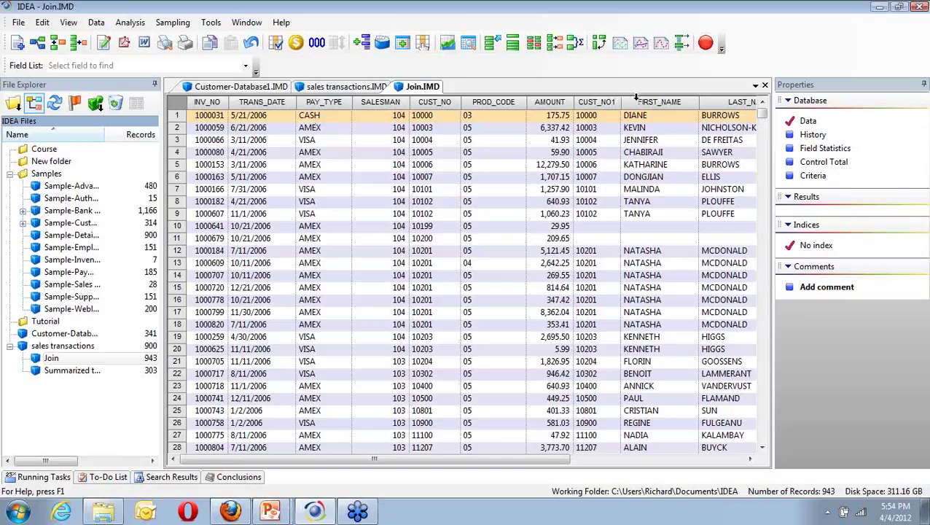
Step: Move the COUNTRY, CREDIT_LIM and STATUS columns, in that order, directly after CUST_NO in the joined database
{"action": "left_click", "coordinate": [654, 461]}
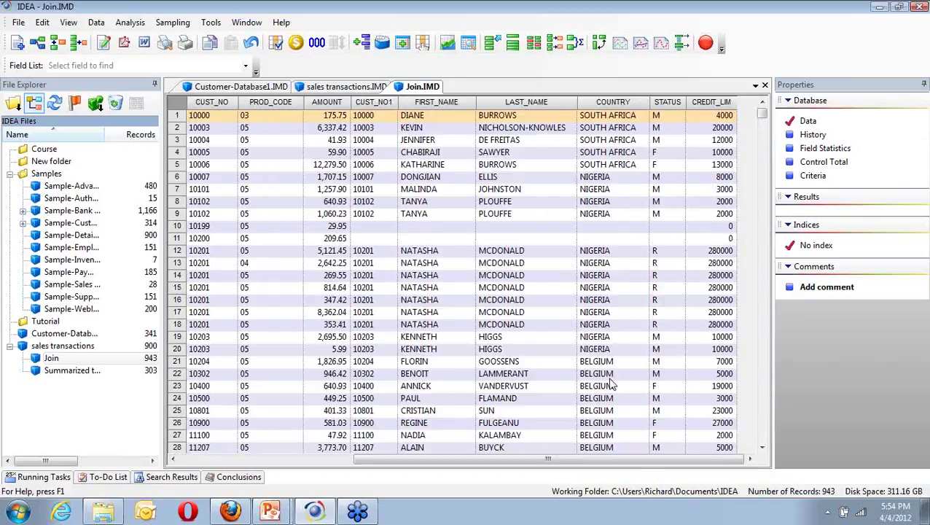
{"action": "left_click", "coordinate": [616, 102]}
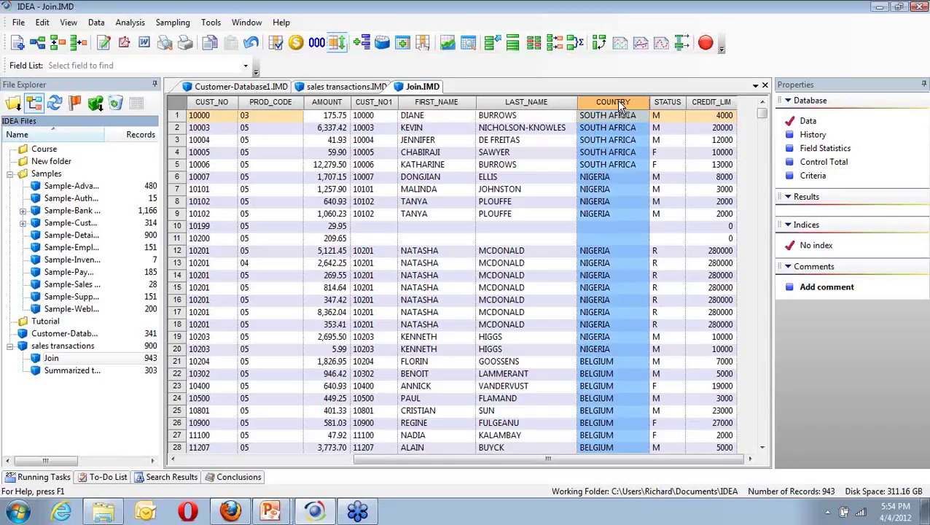
{"action": "left_click_drag", "start_coordinate": [616, 102], "coordinate": [239, 102]}
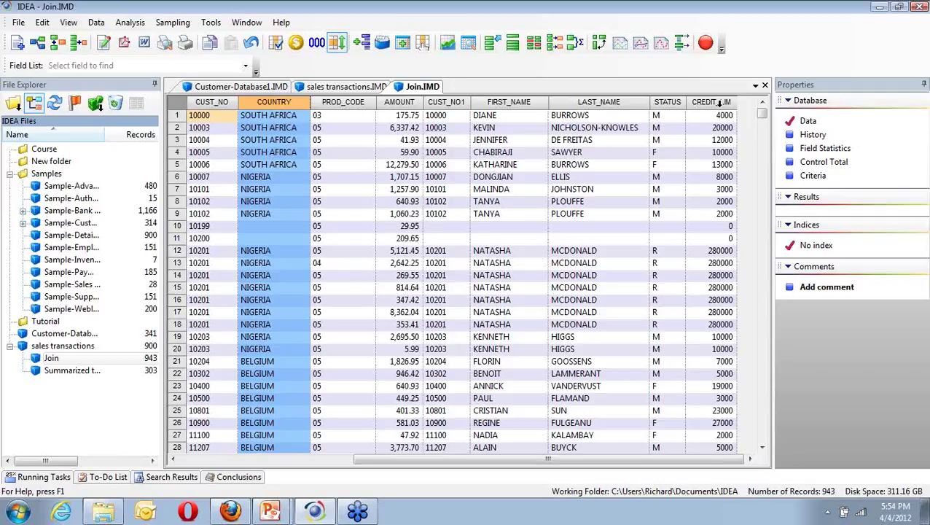
{"action": "left_click_drag", "start_coordinate": [720, 104], "coordinate": [313, 102]}
{"action": "left_click", "coordinate": [721, 105]}
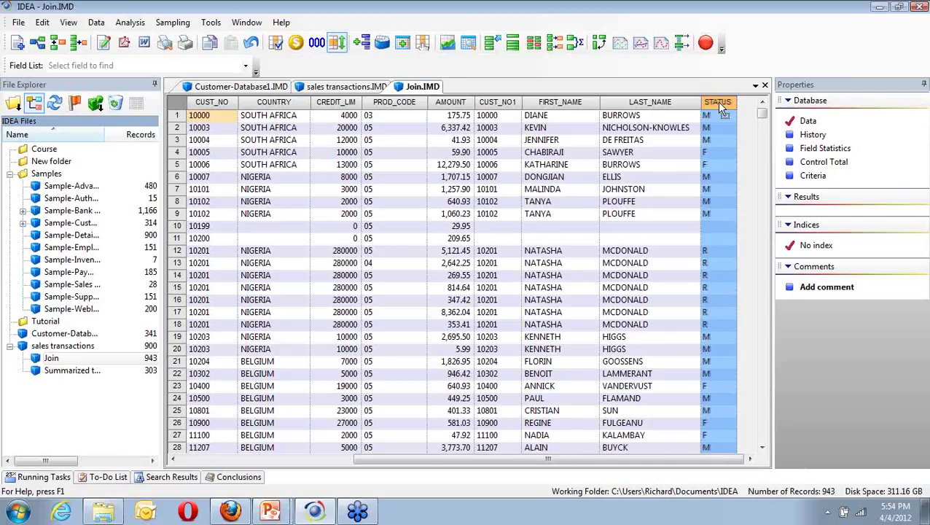
{"action": "left_click_drag", "start_coordinate": [720, 107], "coordinate": [362, 102]}
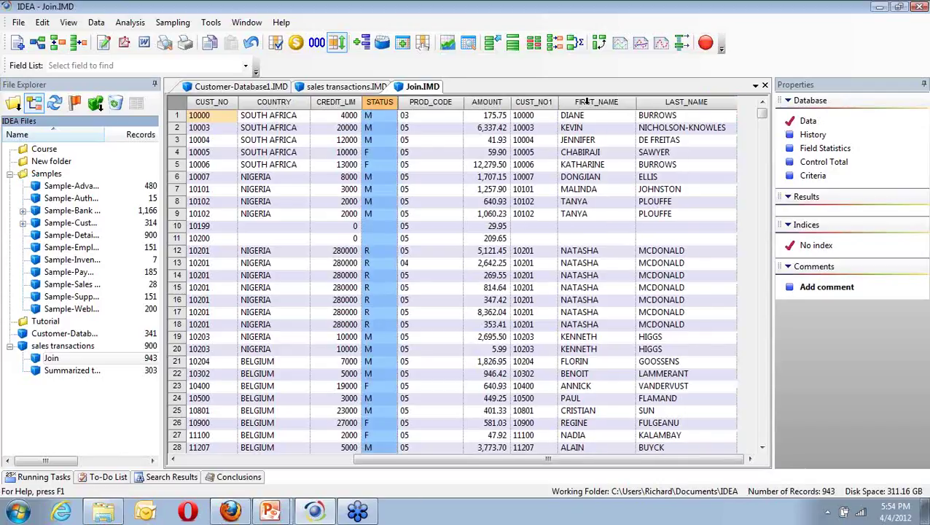
Step: Try to rename the Join database as Customer Balances while it is still open
{"action": "right_click", "coordinate": [52, 359]}
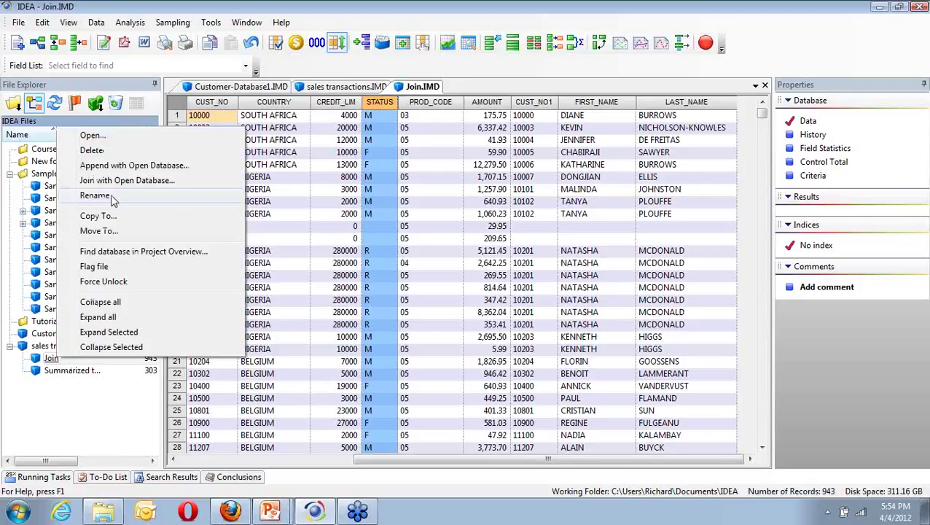
{"action": "left_click", "coordinate": [113, 197]}
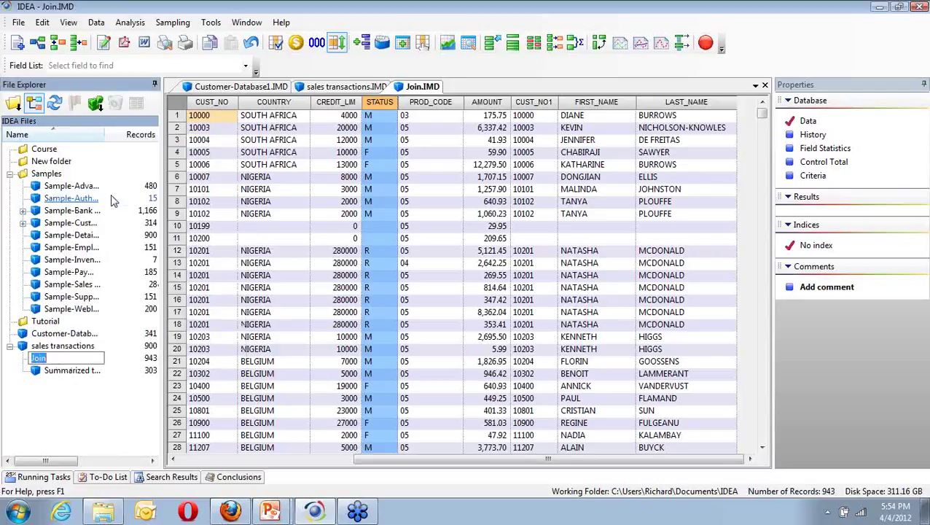
{"action": "type", "text": "Customer Bala"}
{"action": "key", "text": "BackSpace"}
{"action": "type", "text": "ala"}
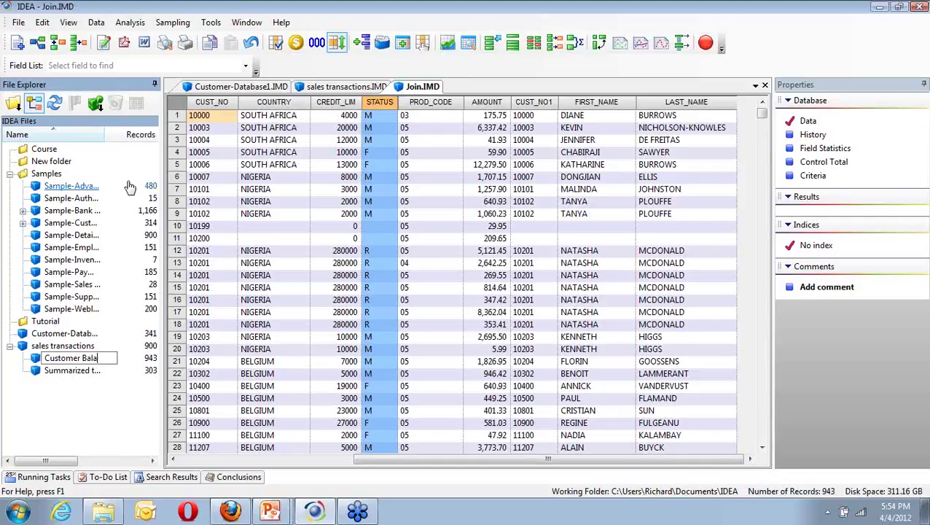
{"action": "type", "text": "nces"}
{"action": "key", "text": "Return"}
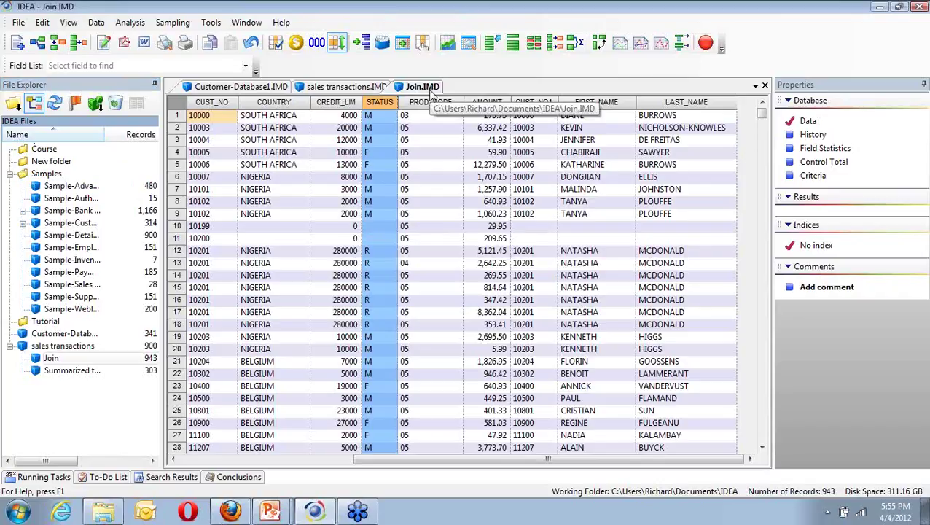
Step: Rename the Join database as Customer Balances with its file closed, and reopen it
{"action": "left_click", "coordinate": [765, 86]}
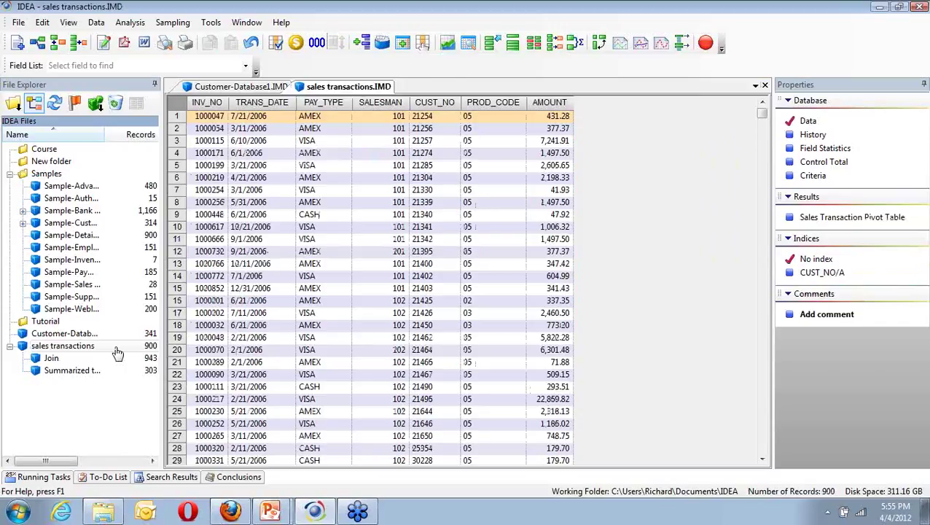
{"action": "right_click", "coordinate": [55, 358]}
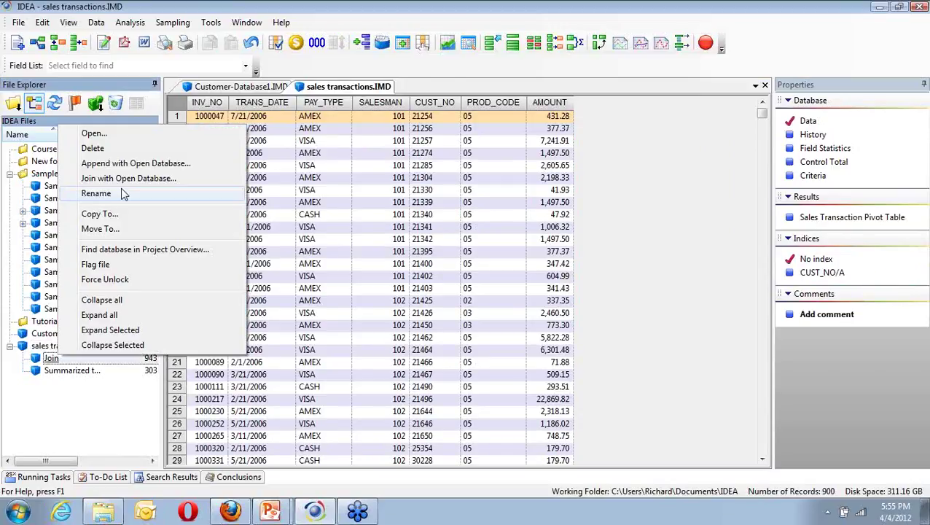
{"action": "left_click", "coordinate": [123, 194]}
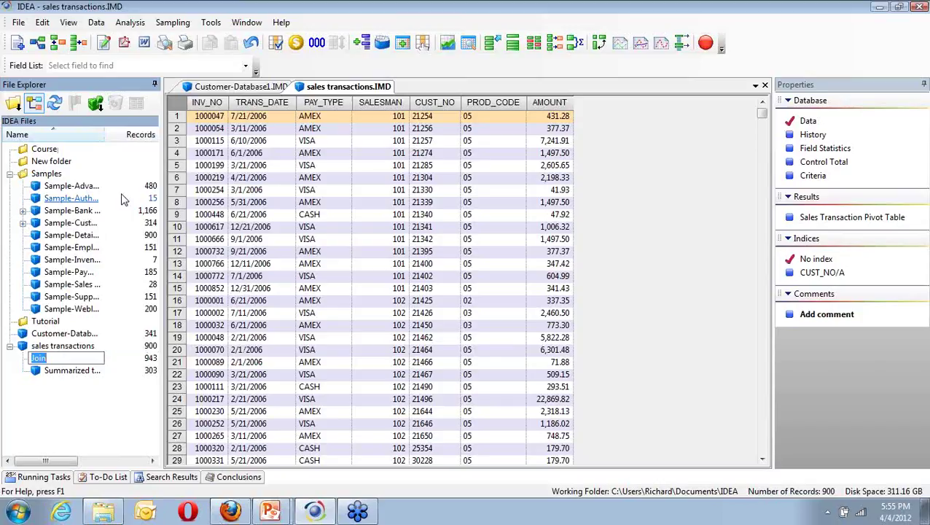
{"action": "type", "text": "Customer Balances"}
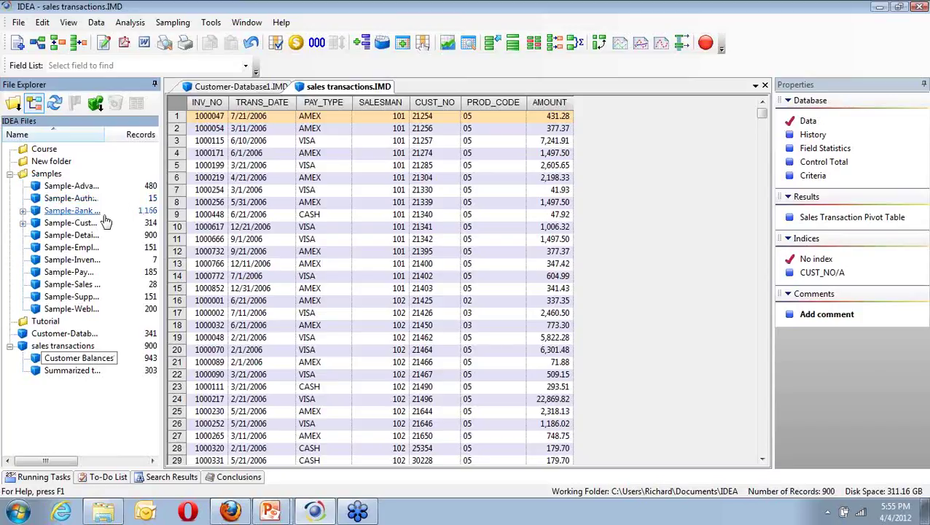
{"action": "key", "text": "Escape"}
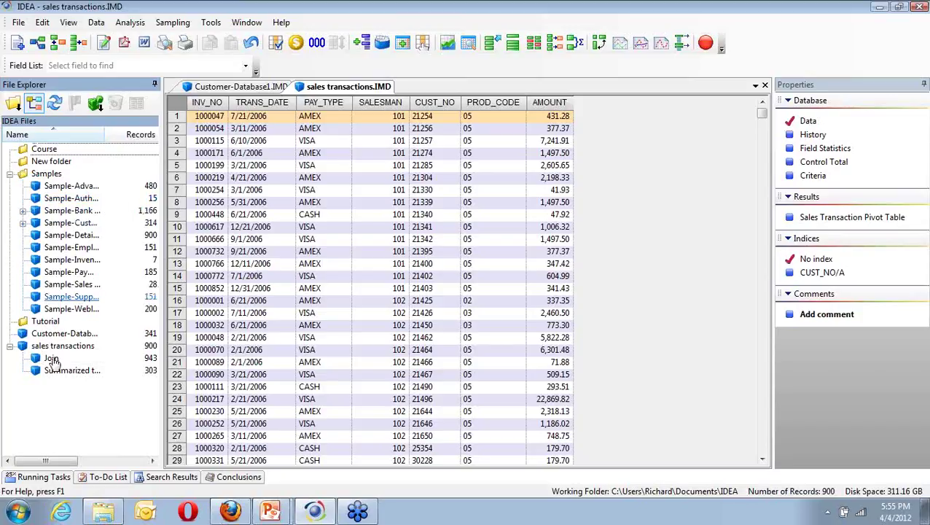
{"action": "left_click", "coordinate": [52, 361]}
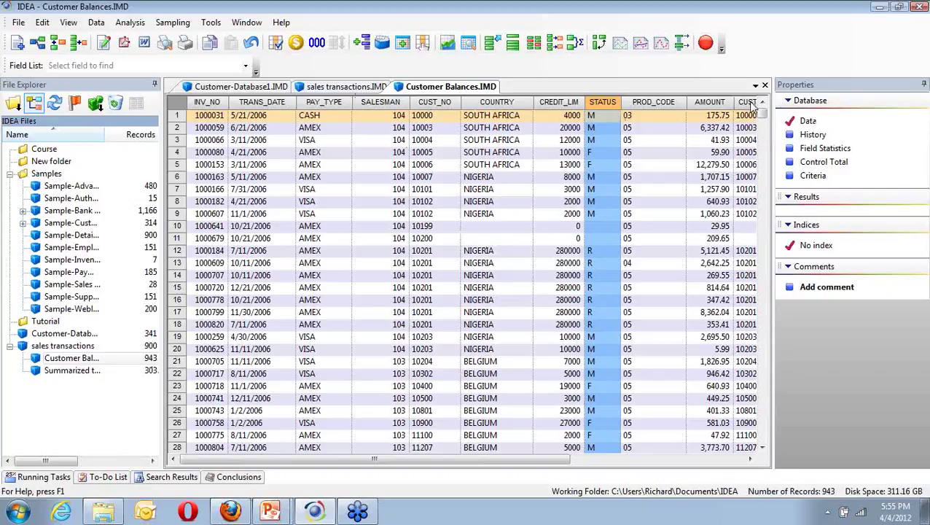
Step: Move the CUST_NO1 column directly after CUST_NO in the Customer Balances database
{"action": "left_click", "coordinate": [751, 104]}
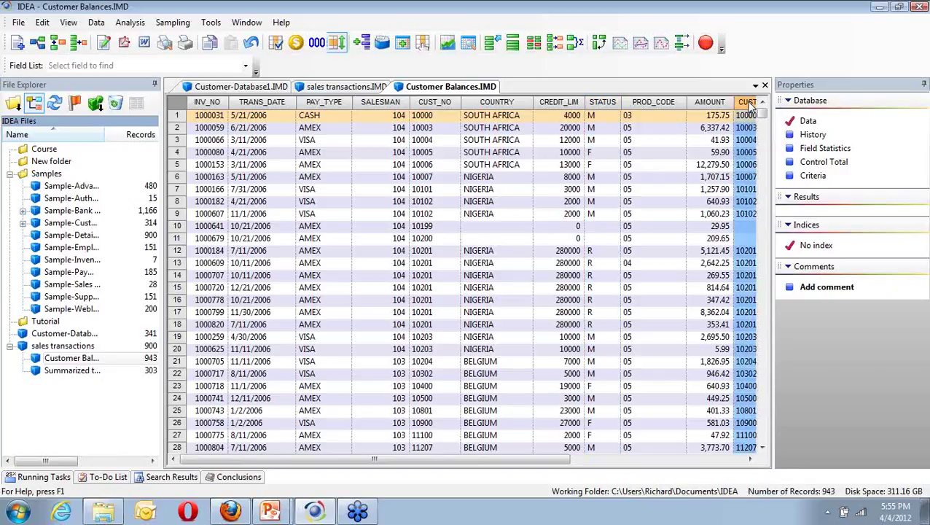
{"action": "left_click_drag", "start_coordinate": [751, 104], "coordinate": [543, 89]}
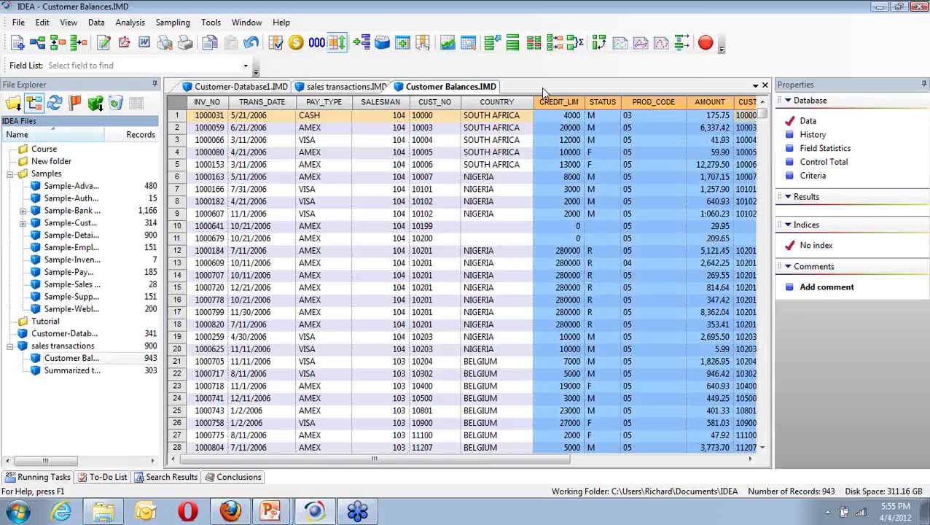
{"action": "left_click_drag", "start_coordinate": [541, 88], "coordinate": [586, 105]}
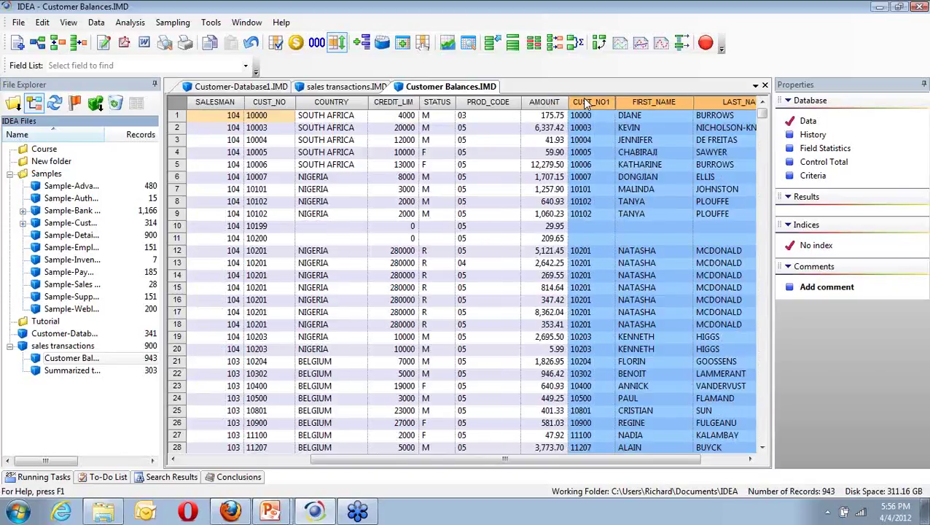
{"action": "left_click", "coordinate": [587, 103]}
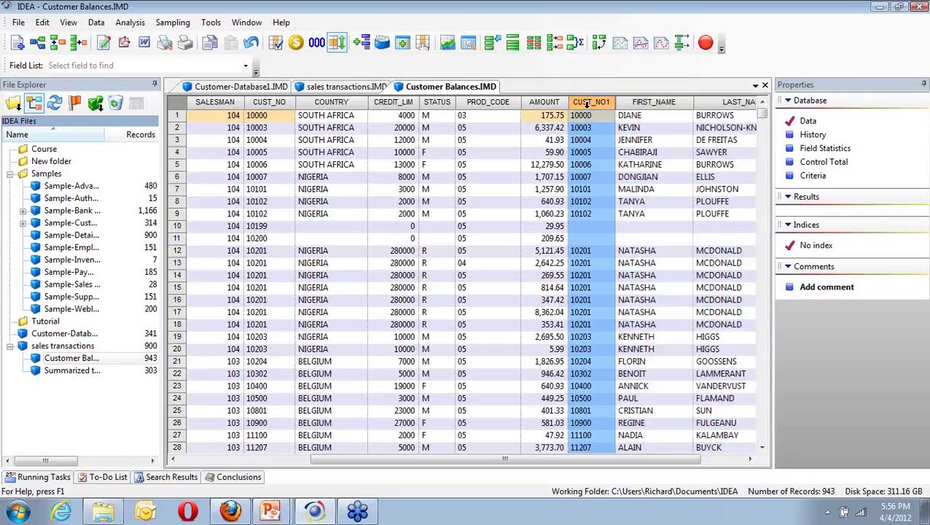
{"action": "left_click_drag", "start_coordinate": [587, 103], "coordinate": [276, 238]}
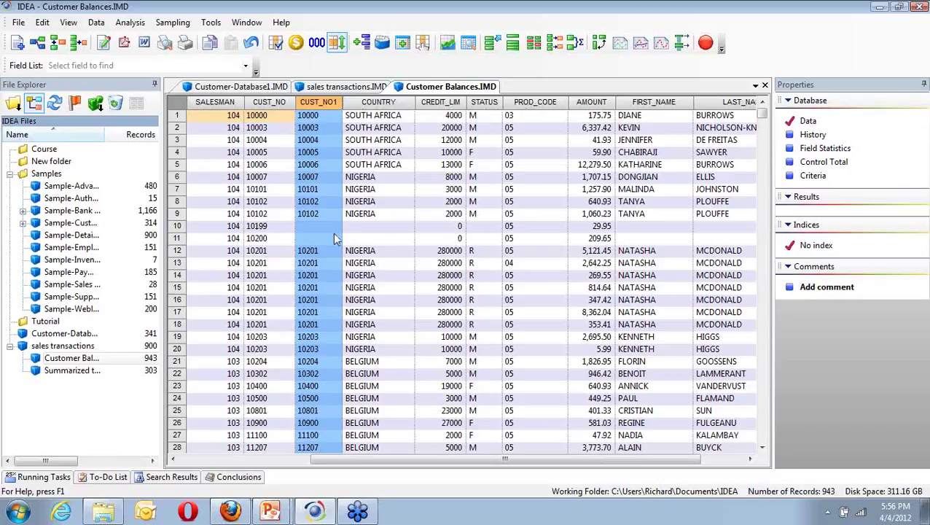
Step: Open the history of the Customer Balances database and examine the File Import entry of sales transactions.IMD
{"action": "left_click", "coordinate": [811, 137]}
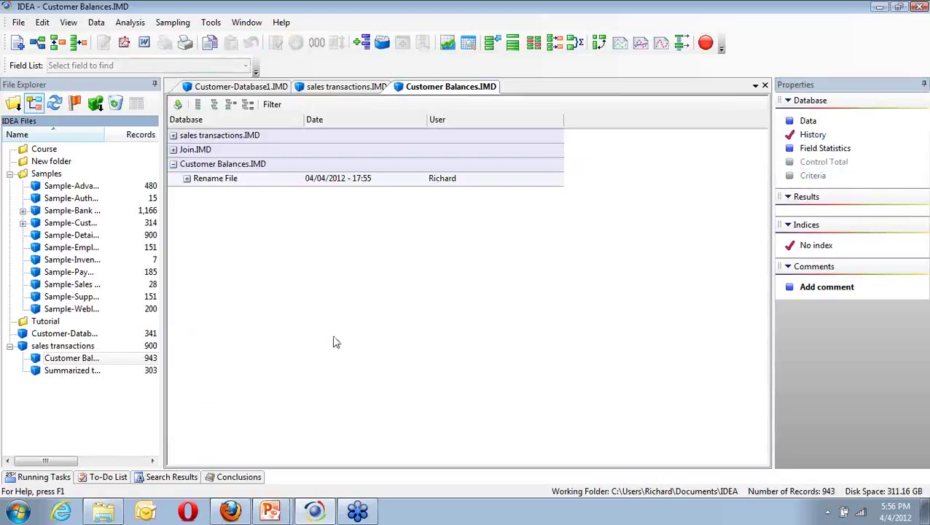
{"action": "left_click", "coordinate": [177, 138]}
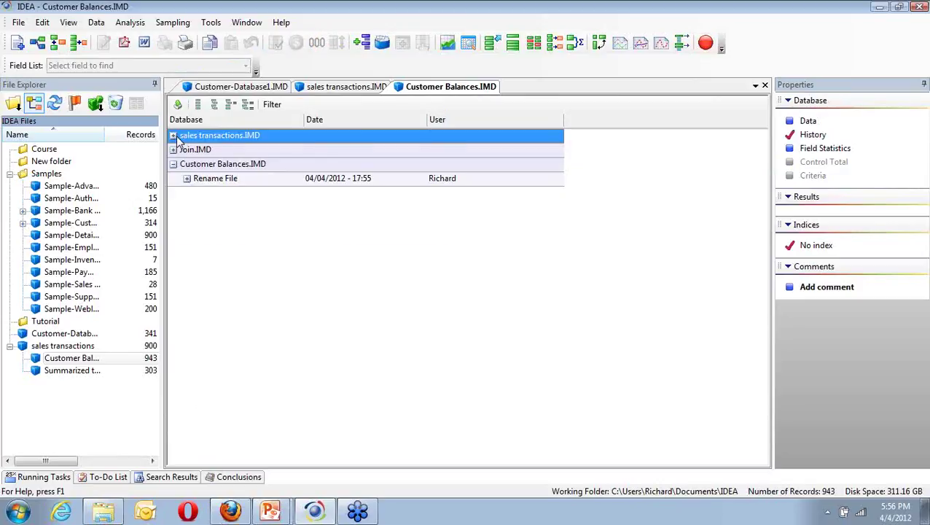
{"action": "left_click", "coordinate": [174, 136]}
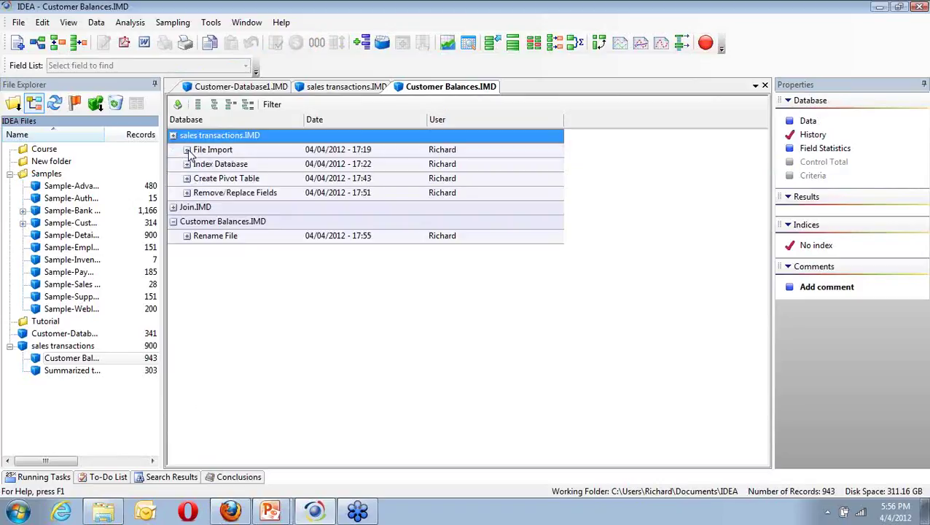
{"action": "left_click", "coordinate": [188, 151]}
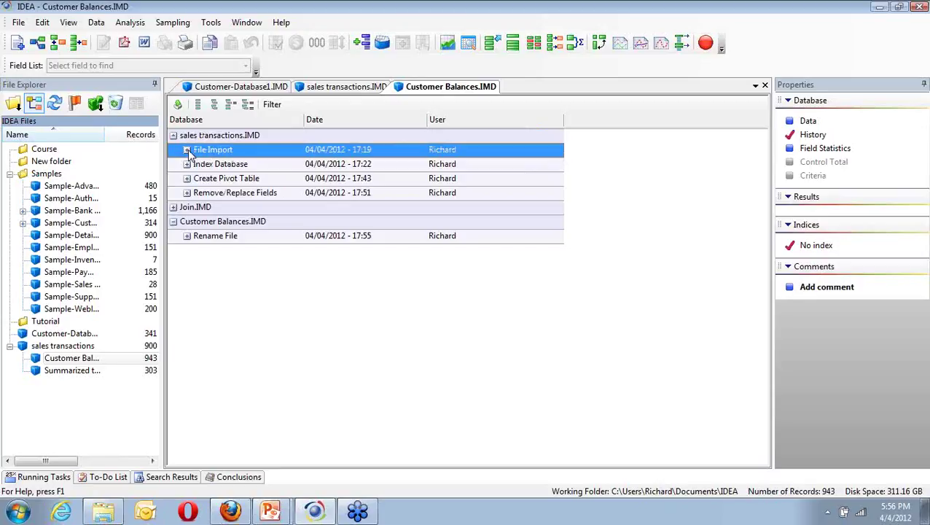
{"action": "left_click", "coordinate": [188, 149]}
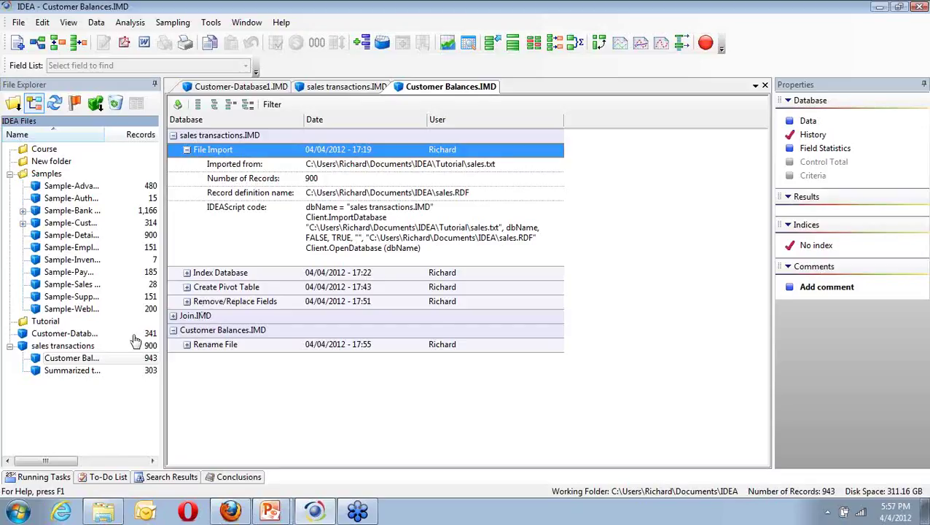
Step: Examine the Index Database, Create Pivot Table and Remove/Replace Fields entries in the sales transactions.IMD history
{"action": "left_click", "coordinate": [188, 275]}
{"action": "left_click", "coordinate": [187, 273]}
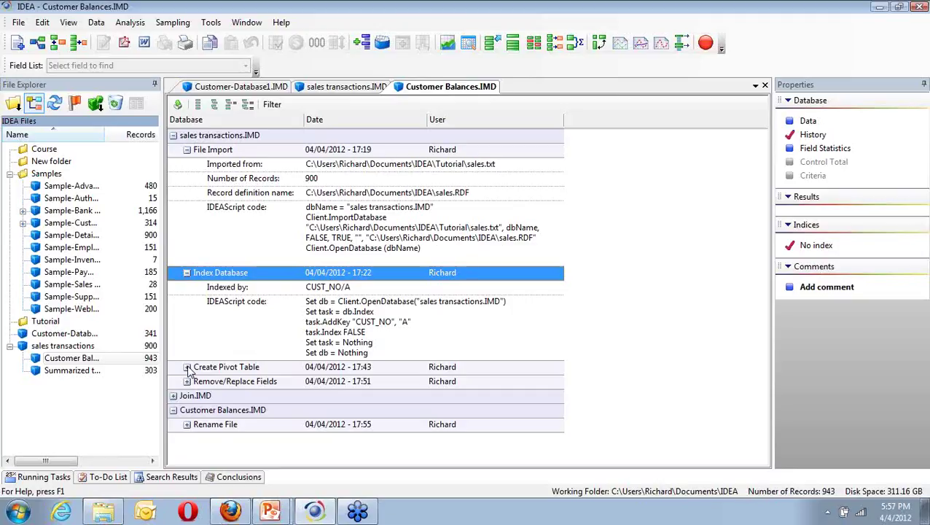
{"action": "left_click", "coordinate": [188, 370]}
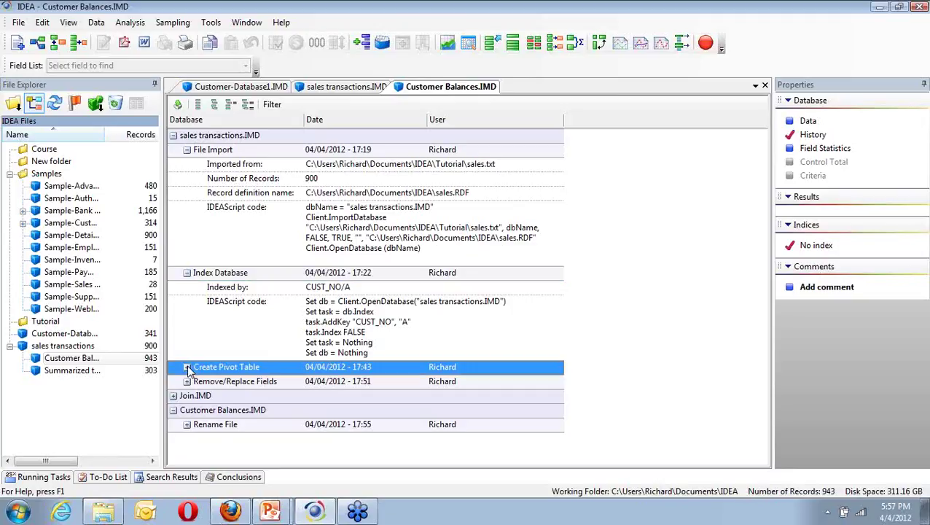
{"action": "left_click", "coordinate": [187, 368]}
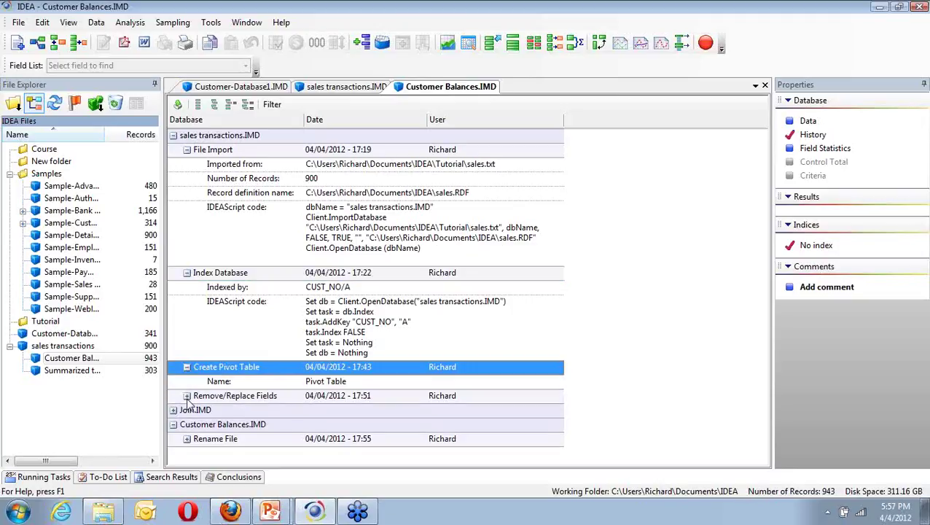
{"action": "left_click", "coordinate": [188, 397]}
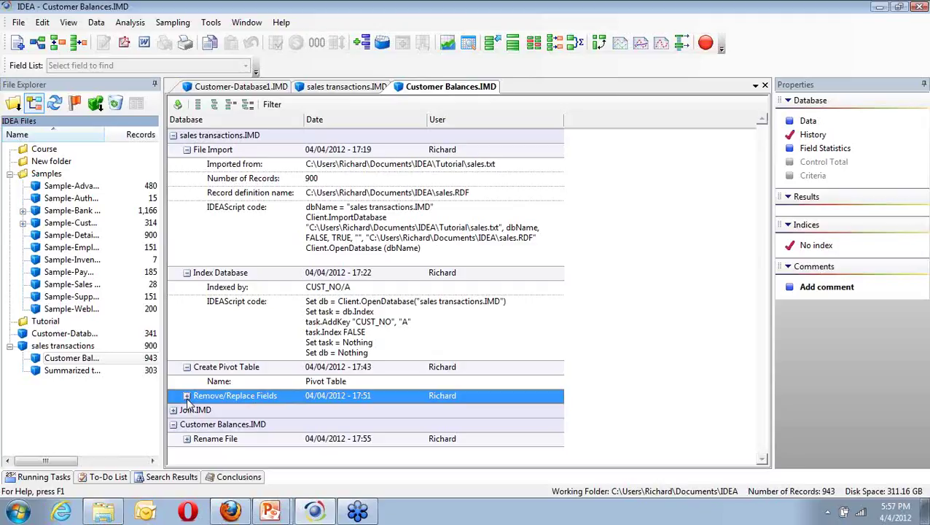
{"action": "left_click", "coordinate": [187, 397]}
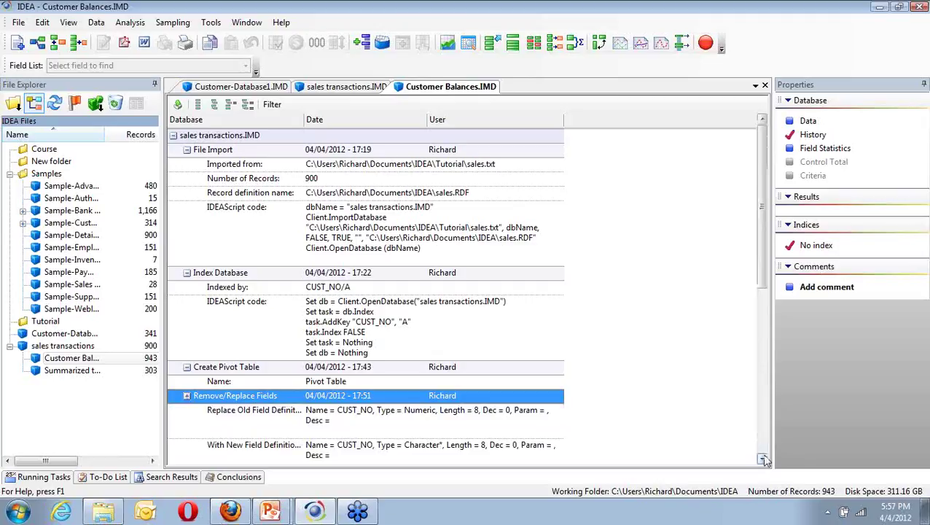
{"action": "left_click", "coordinate": [763, 459]}
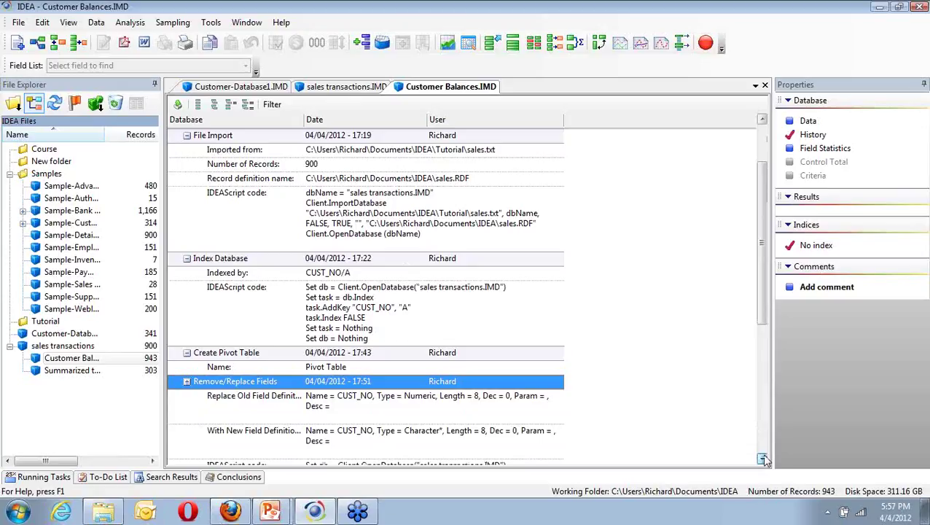
{"action": "scroll", "coordinate": [175, 405], "scroll_direction": "down", "scroll_amount": 5}
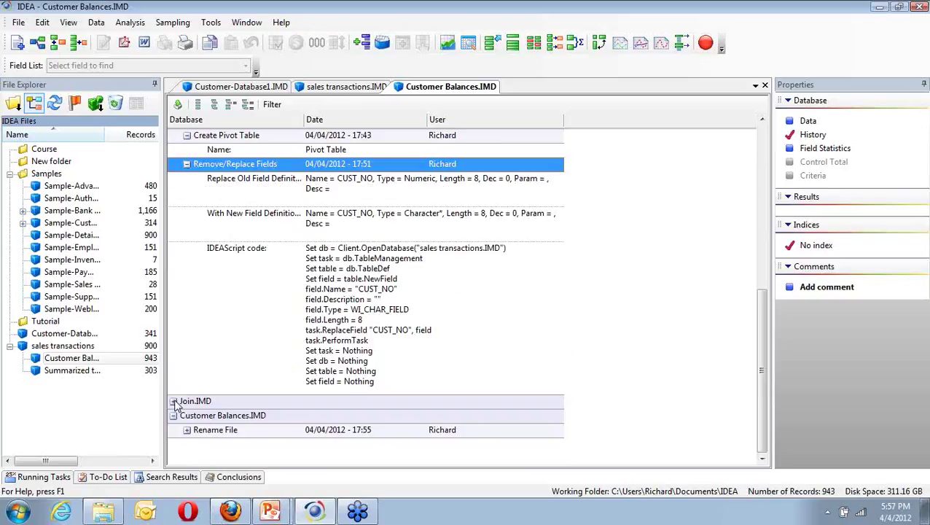
Step: Examine the Join Databases entry of Join.IMD in the history and check it against the Customer Balances data
{"action": "left_click", "coordinate": [174, 401]}
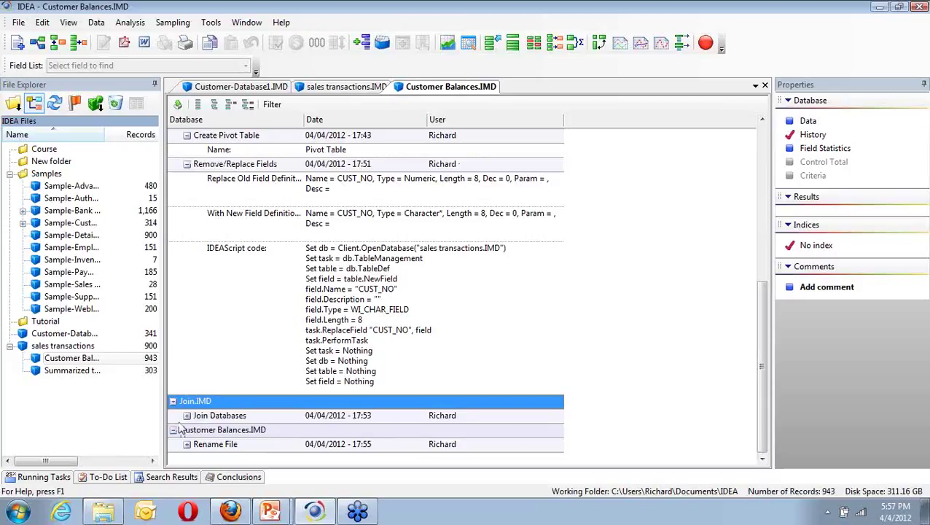
{"action": "left_click", "coordinate": [186, 415]}
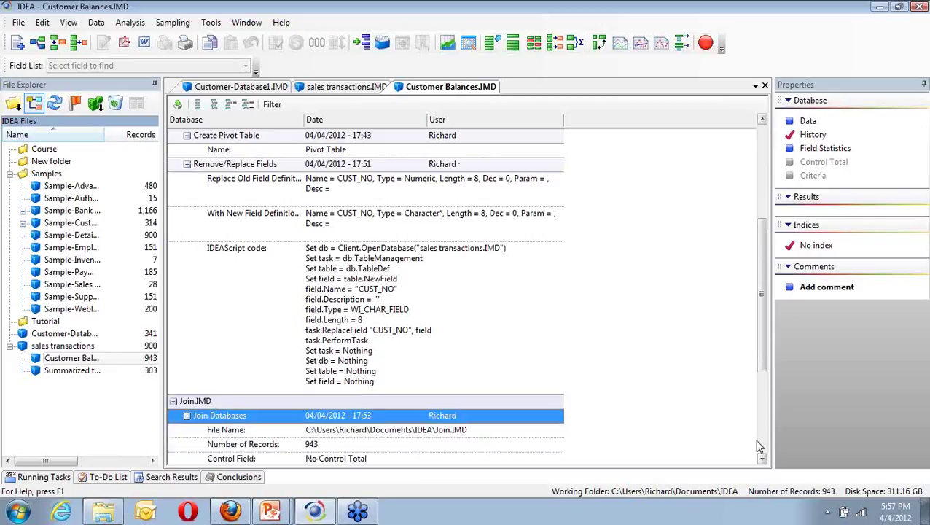
{"action": "left_click", "coordinate": [762, 459]}
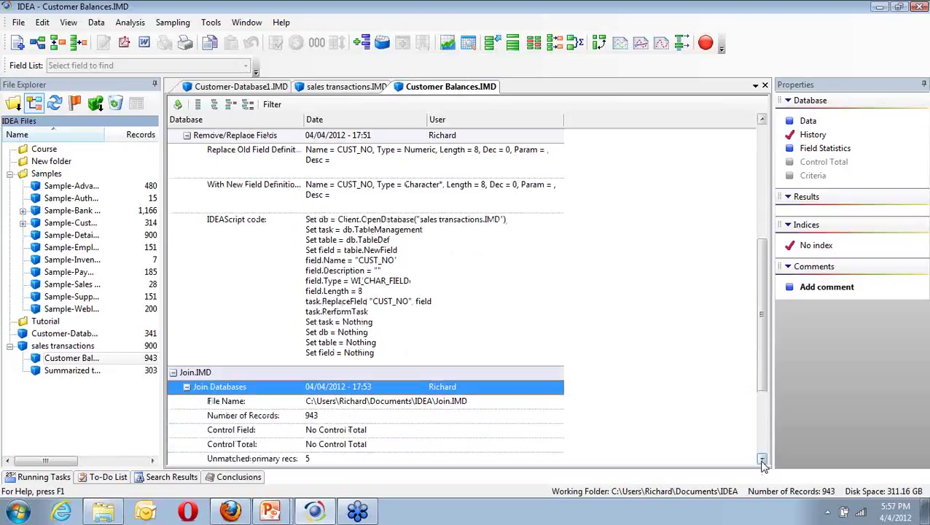
{"action": "scroll", "coordinate": [328, 205], "scroll_direction": "down", "scroll_amount": 6}
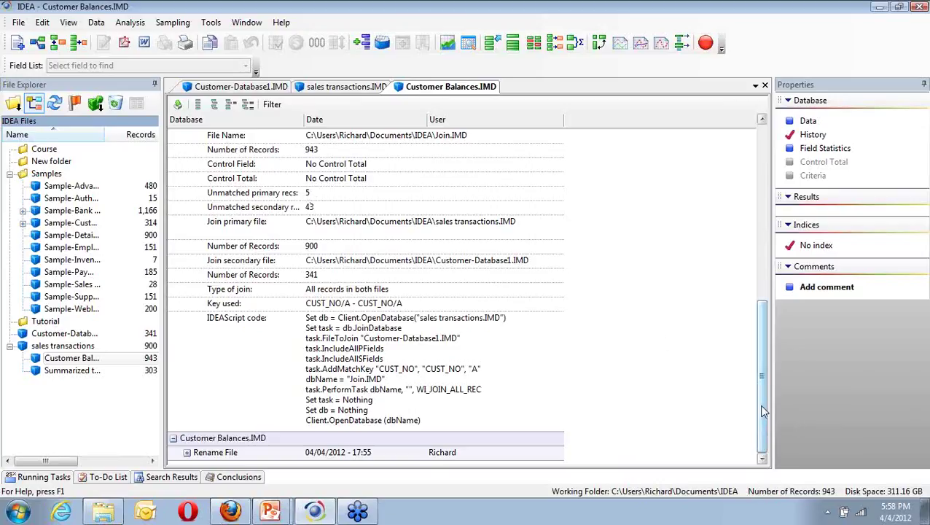
{"action": "left_click", "coordinate": [761, 237]}
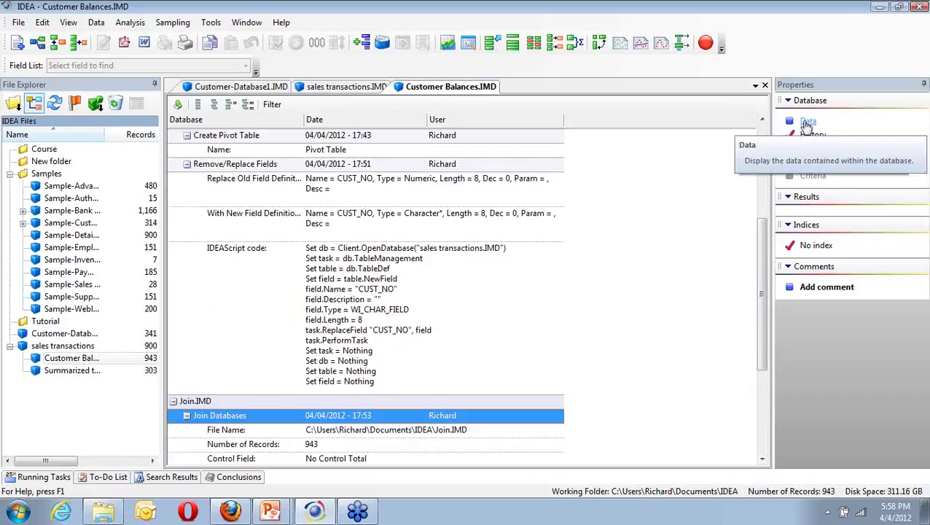
{"action": "left_click", "coordinate": [807, 124]}
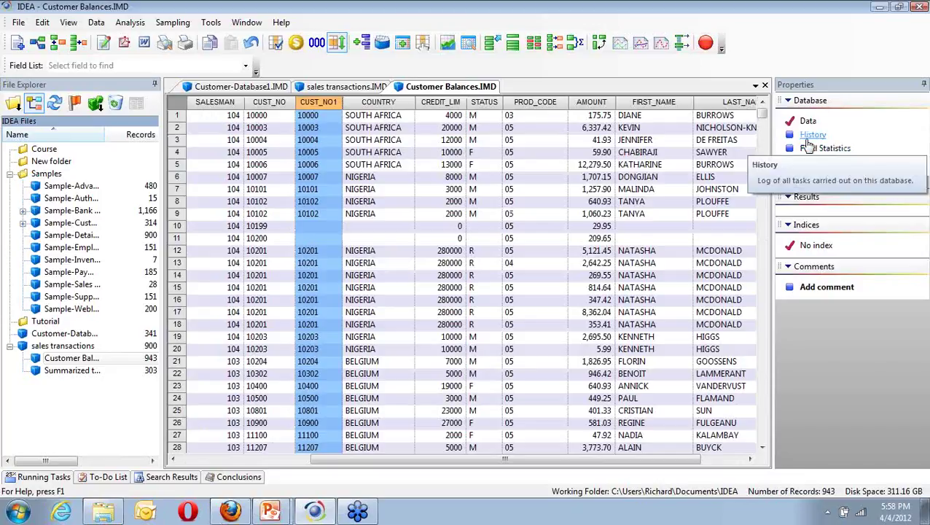
{"action": "left_click", "coordinate": [809, 137]}
{"action": "scroll", "coordinate": [733, 432], "scroll_direction": "down", "scroll_amount": 5}
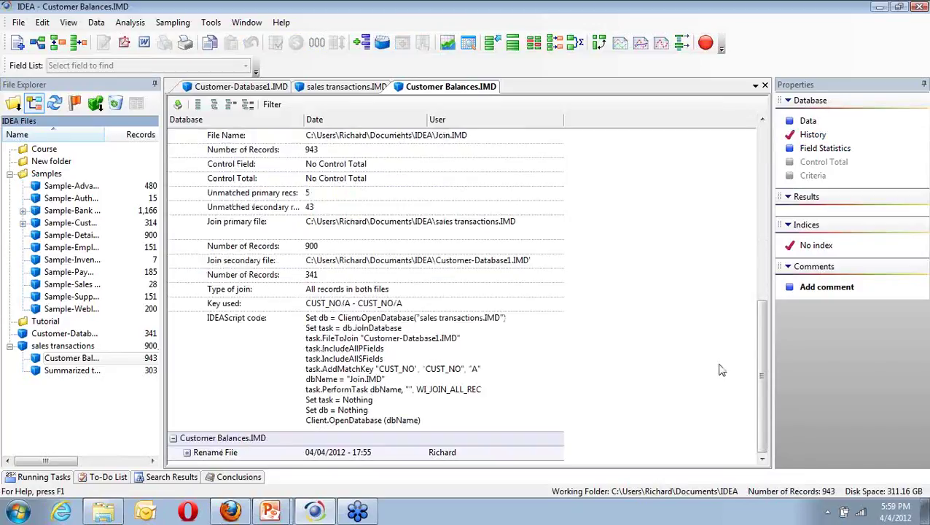
Step: Add the database comment "Unauthorised Sales to 5 customers" to Customer Balances and close the comments
{"action": "left_click", "coordinate": [828, 287]}
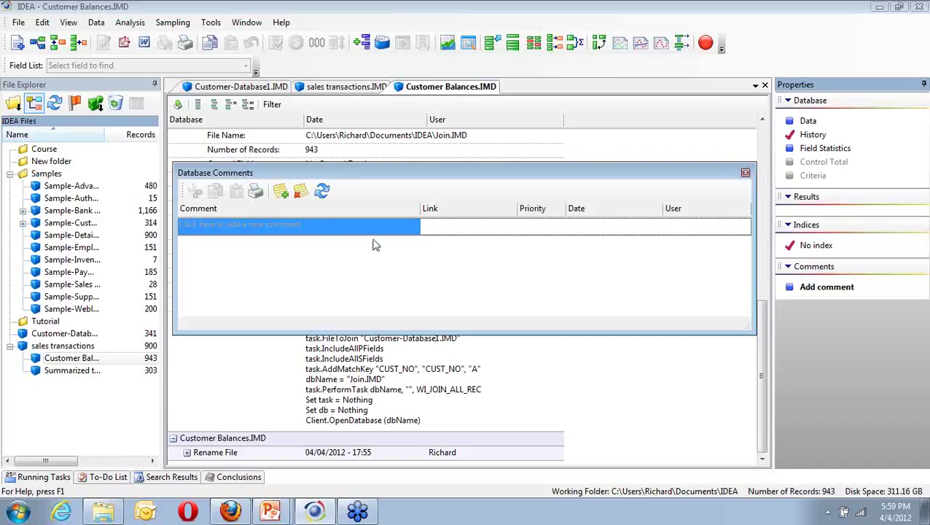
{"action": "left_click", "coordinate": [328, 229]}
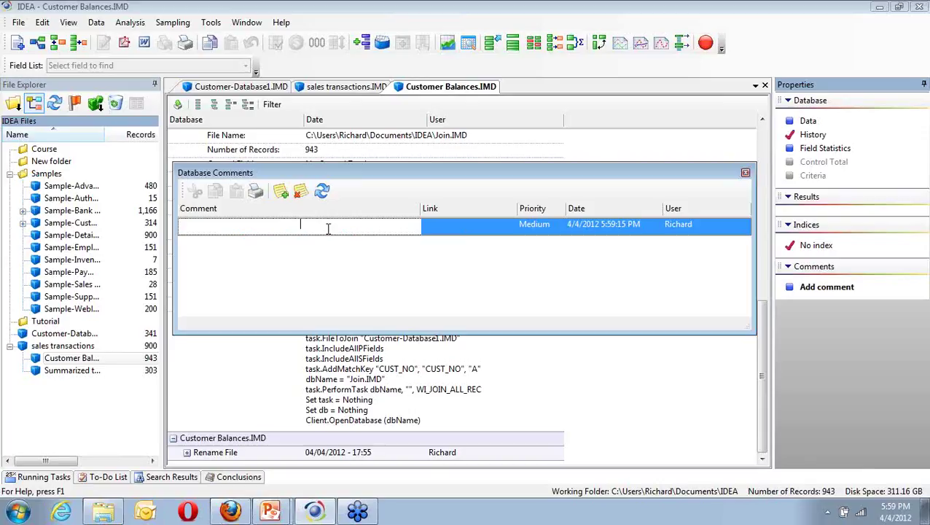
{"action": "type", "text": "Unauthorised Sales t"}
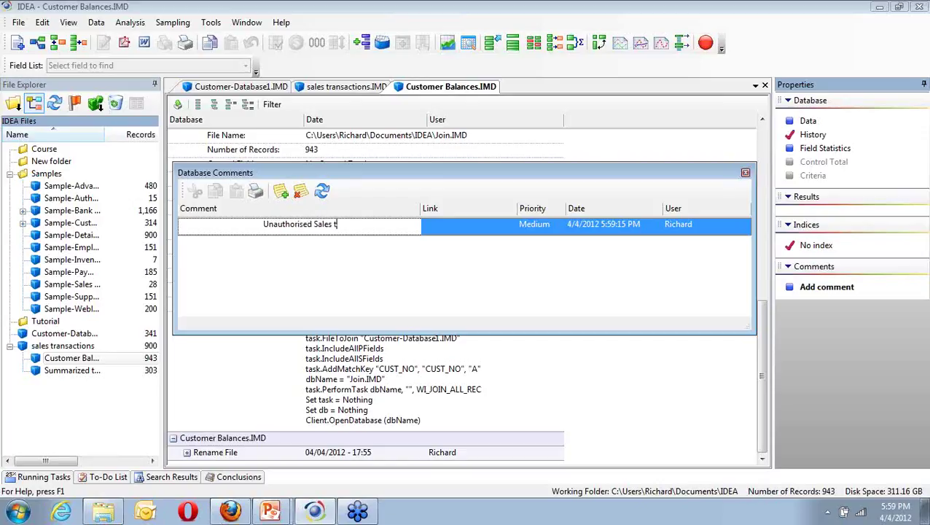
{"action": "type", "text": "o 5 customers"}
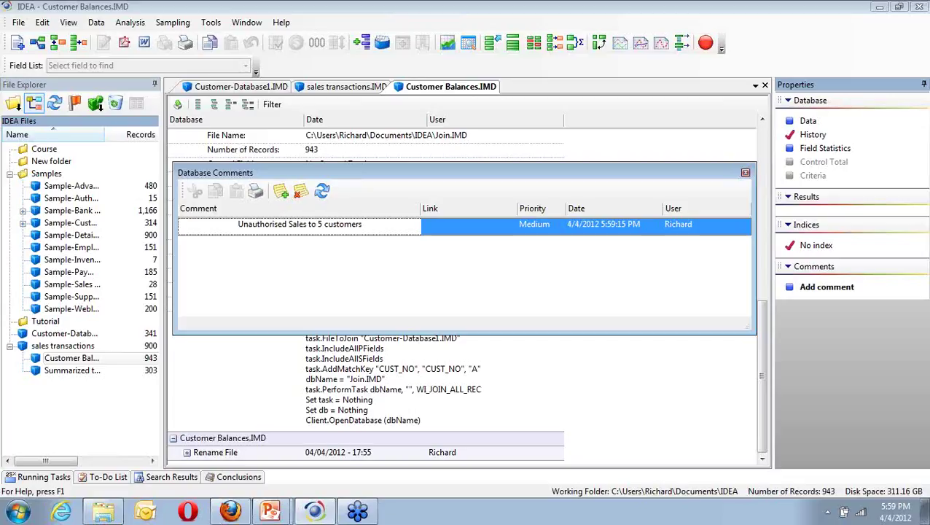
{"action": "left_click", "coordinate": [283, 193]}
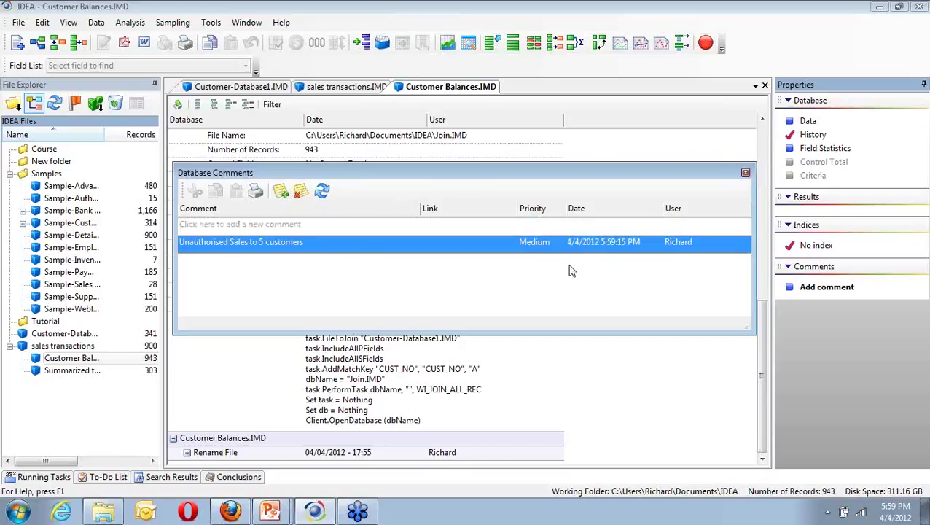
{"action": "left_click", "coordinate": [748, 172]}
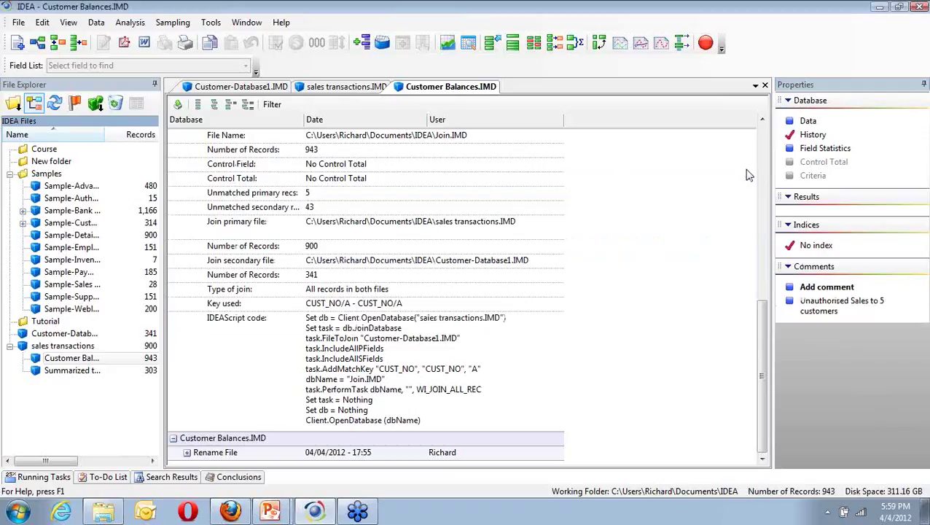
{"action": "mouse_move", "coordinate": [835, 318]}
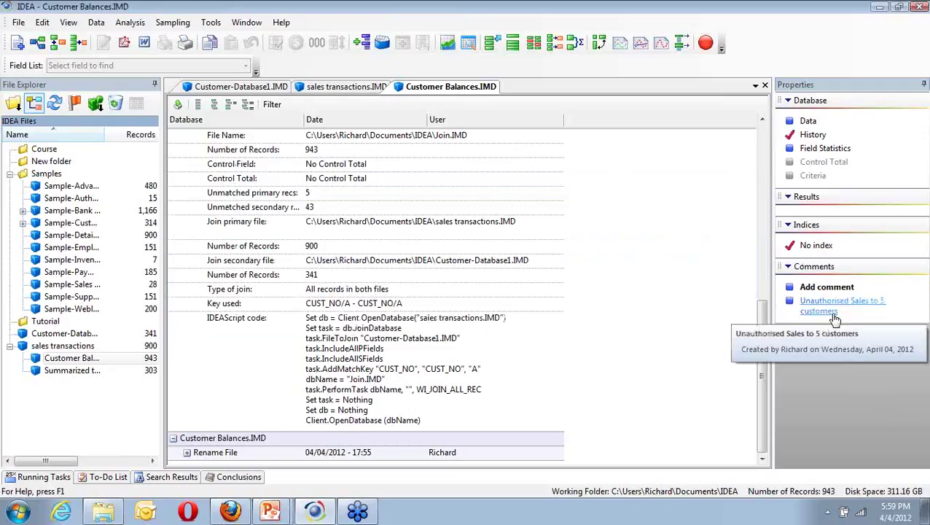
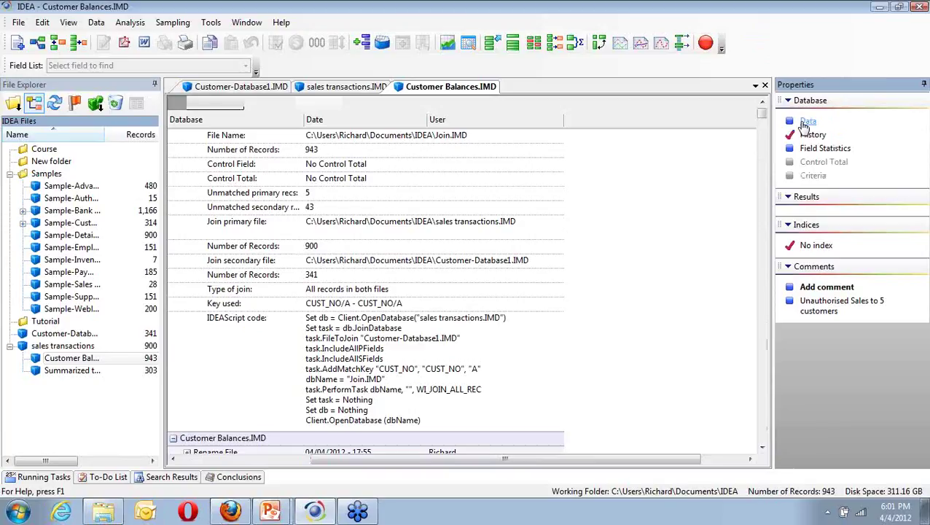
Step: Display only the Customer Balances records with an empty CUST_NO1, examine their invoice details, and clear the criteria
{"action": "left_click", "coordinate": [806, 122]}
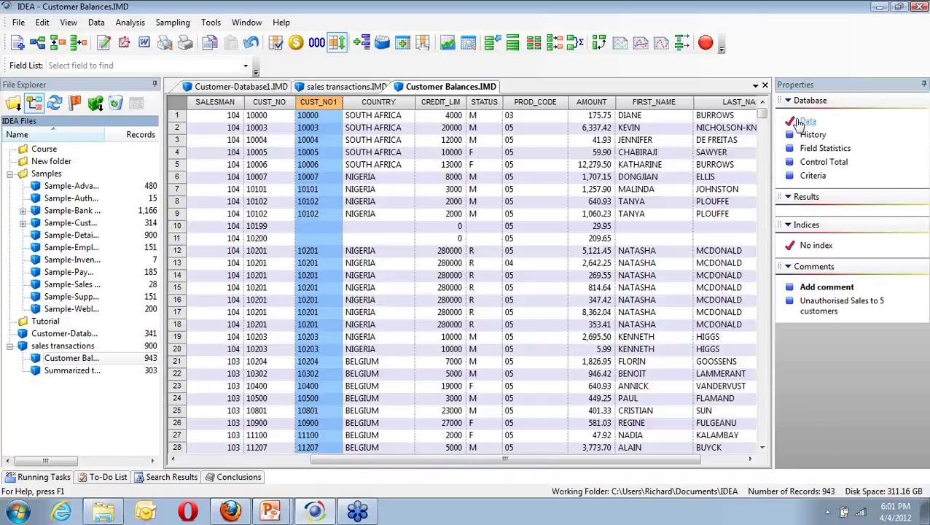
{"action": "left_click", "coordinate": [314, 227]}
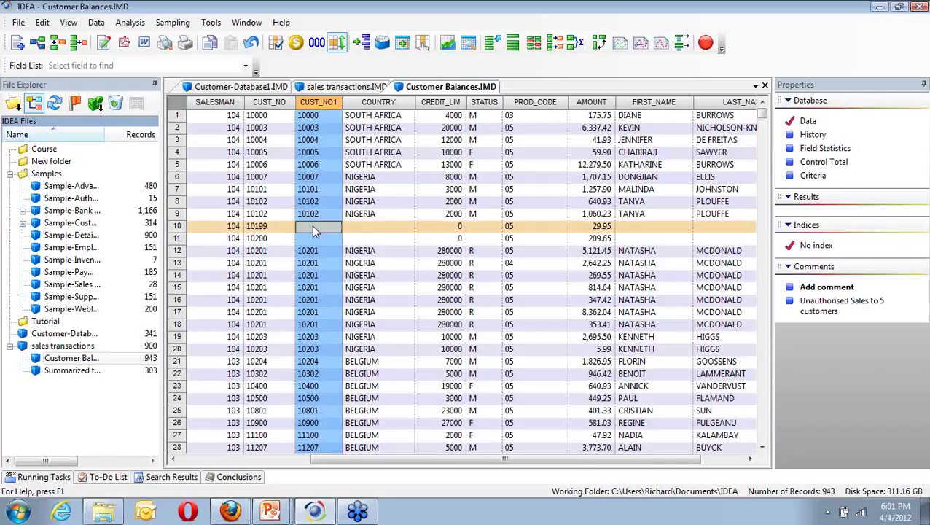
{"action": "right_click", "coordinate": [314, 231]}
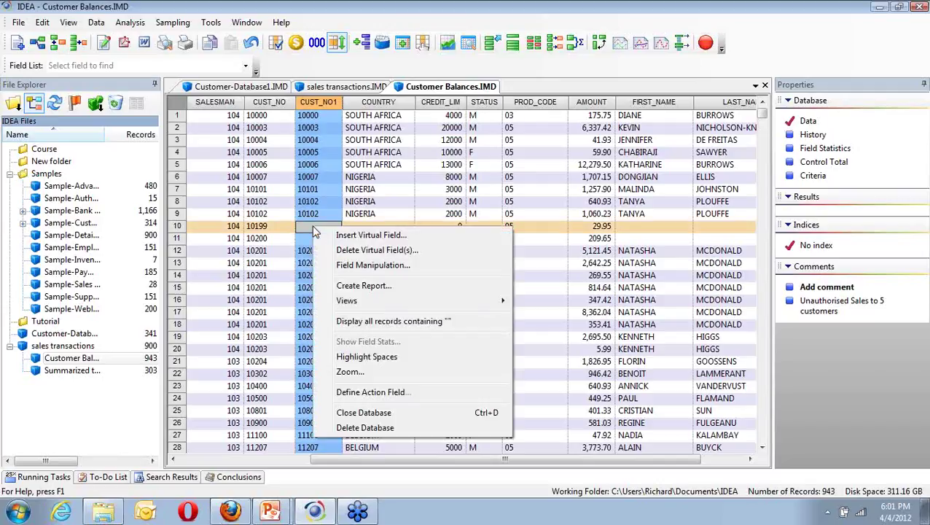
{"action": "left_click", "coordinate": [450, 325]}
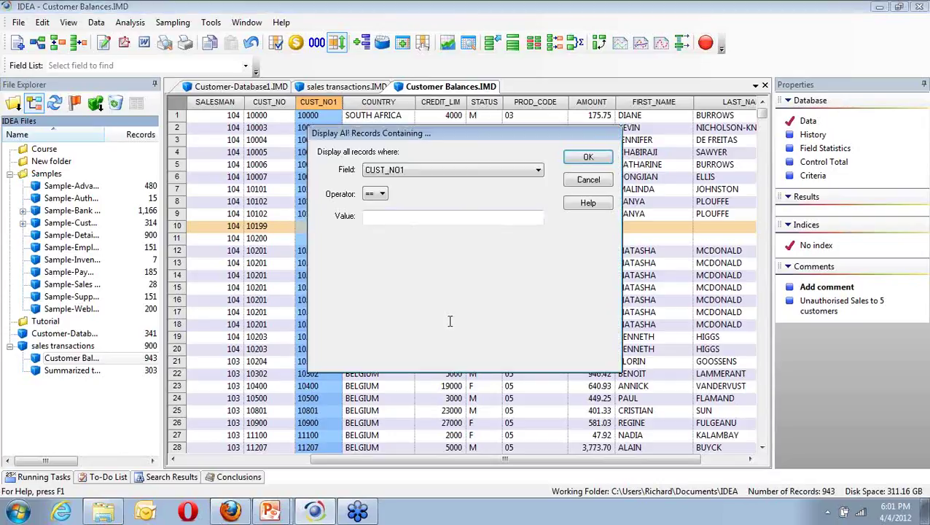
{"action": "left_click", "coordinate": [588, 157]}
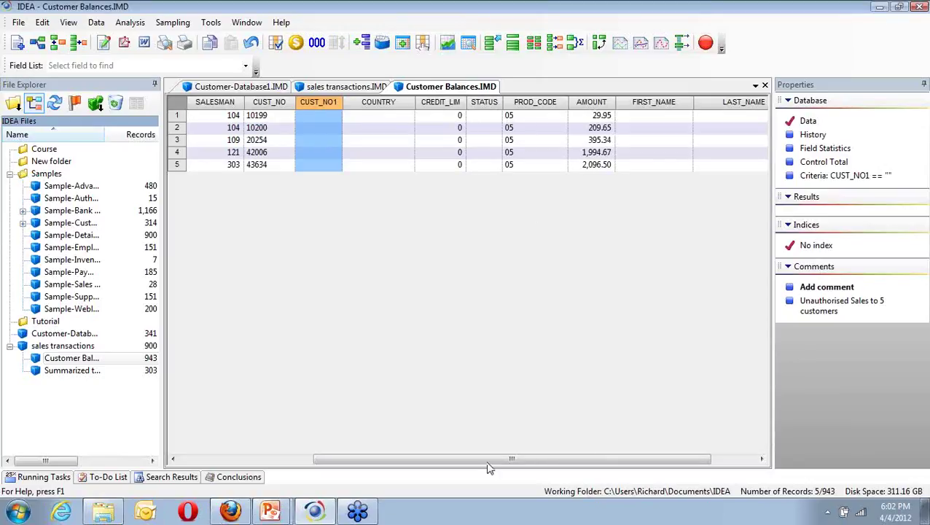
{"action": "left_click", "coordinate": [269, 463]}
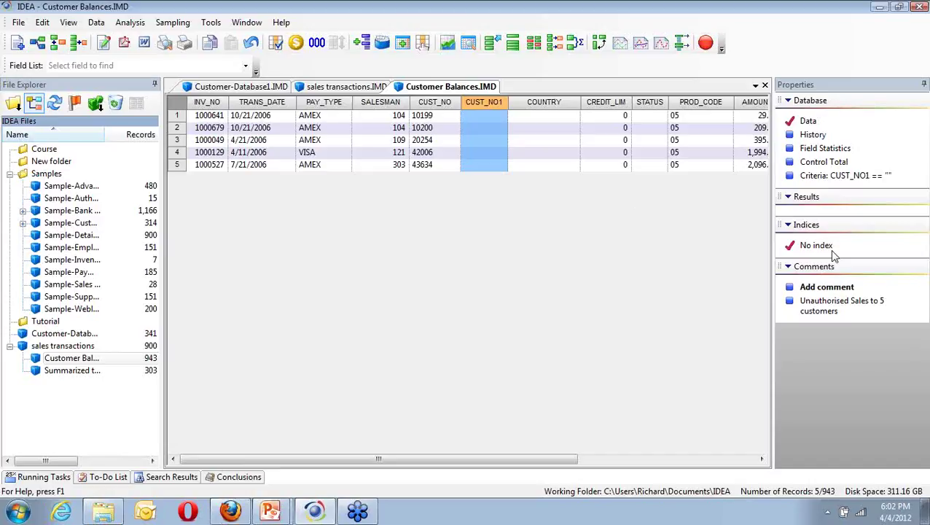
{"action": "right_click", "coordinate": [823, 181]}
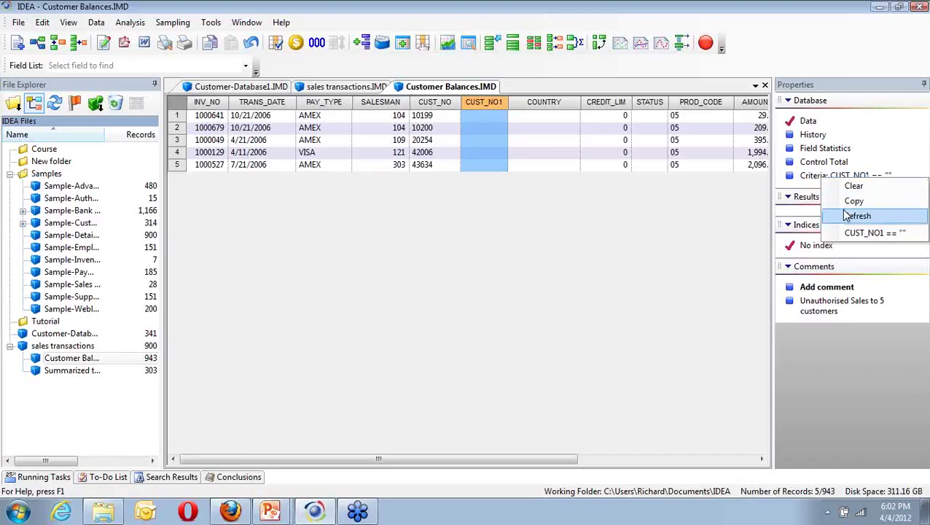
{"action": "left_click", "coordinate": [853, 187]}
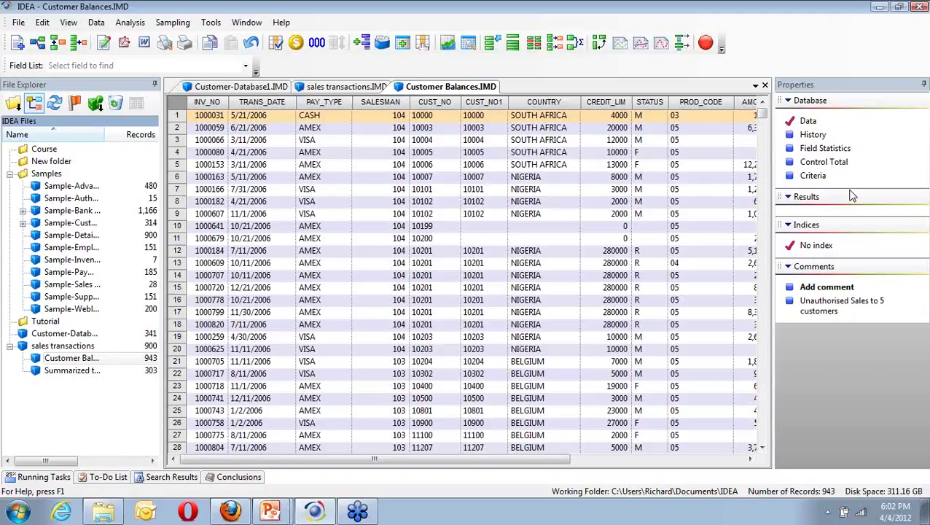
Step: Display only the Customer Balances records whose CUST_NO is empty and examine their fields
{"action": "scroll", "coordinate": [769, 353], "scroll_direction": "down", "scroll_amount": 18}
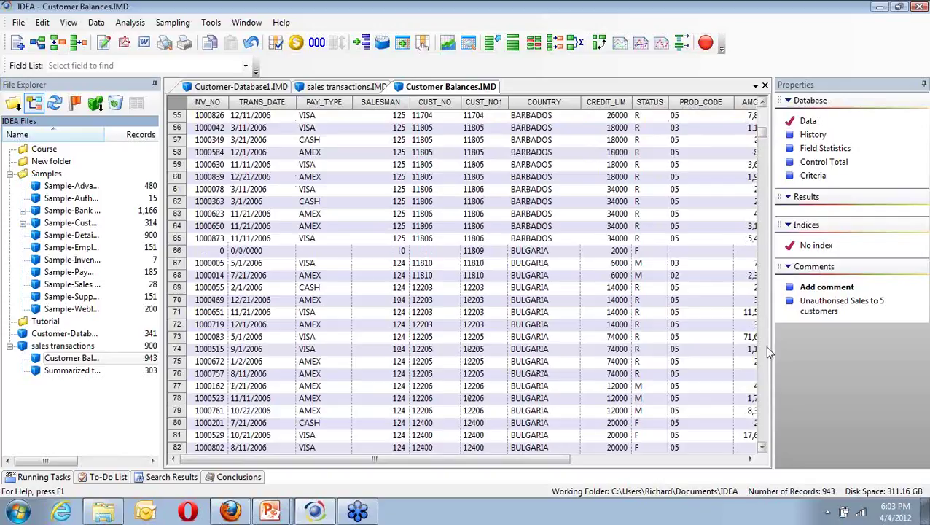
{"action": "right_click", "coordinate": [422, 251]}
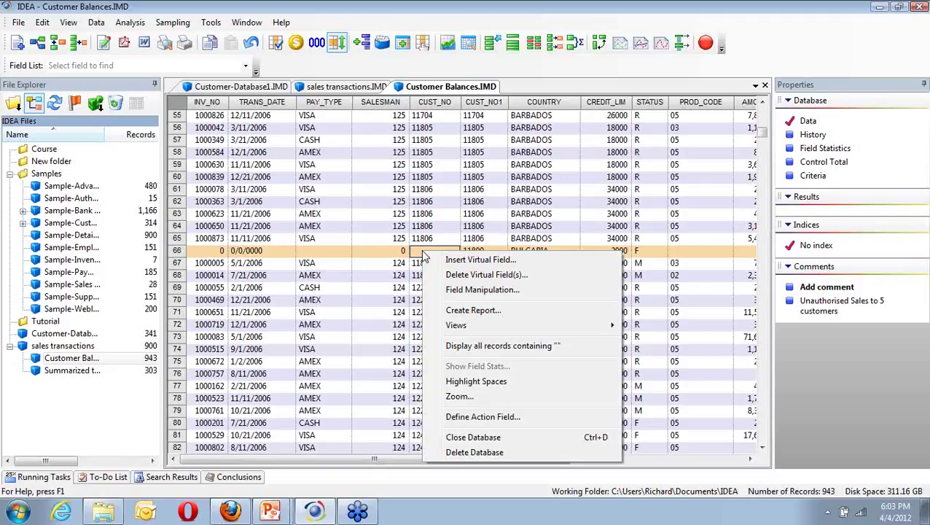
{"action": "left_click", "coordinate": [503, 345]}
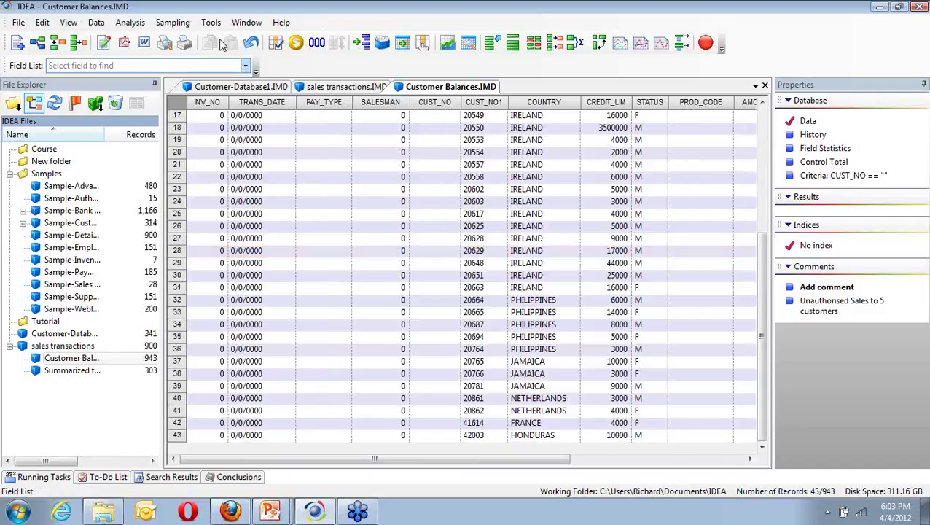
{"action": "left_click", "coordinate": [717, 461]}
{"action": "left_click", "coordinate": [259, 461]}
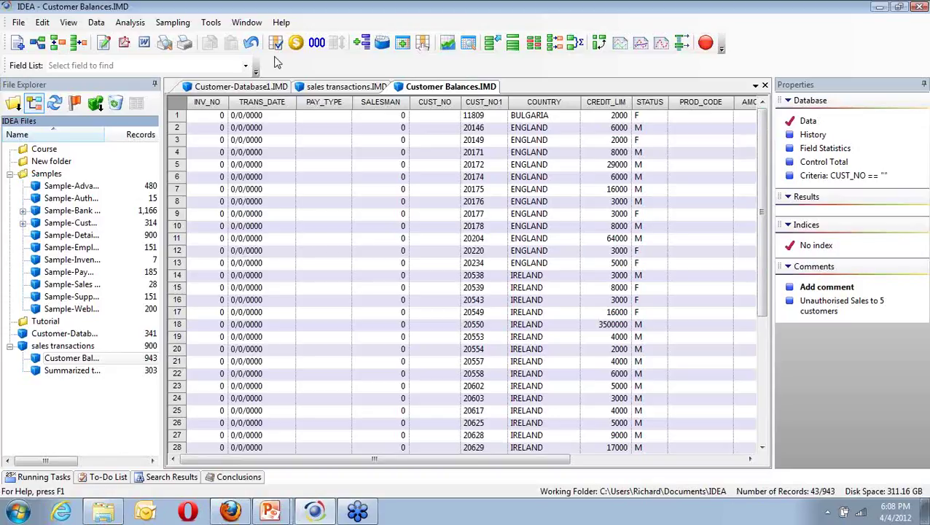
Step: Append a virtual numeric field named NEW LIMIT with 2 decimals to the Customer Balances field definitions
{"action": "left_click", "coordinate": [95, 23]}
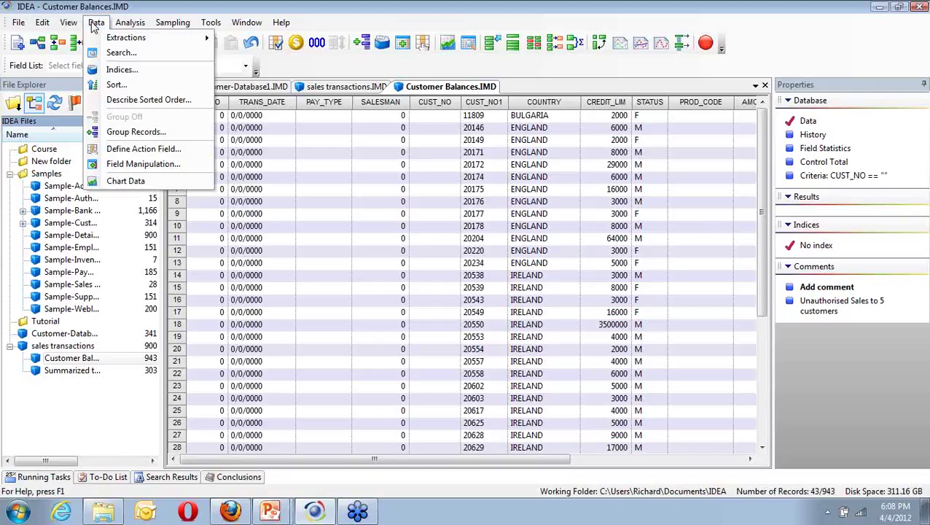
{"action": "left_click", "coordinate": [143, 164]}
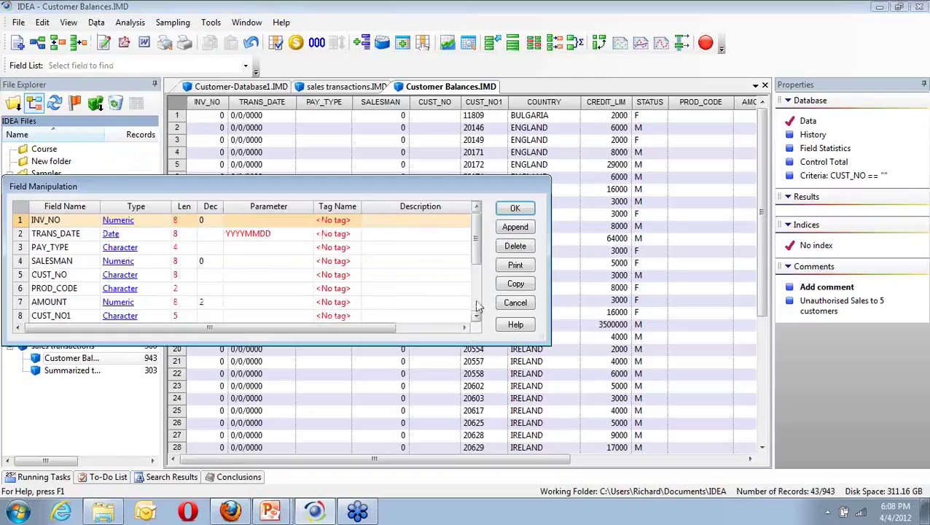
{"action": "left_click", "coordinate": [478, 307]}
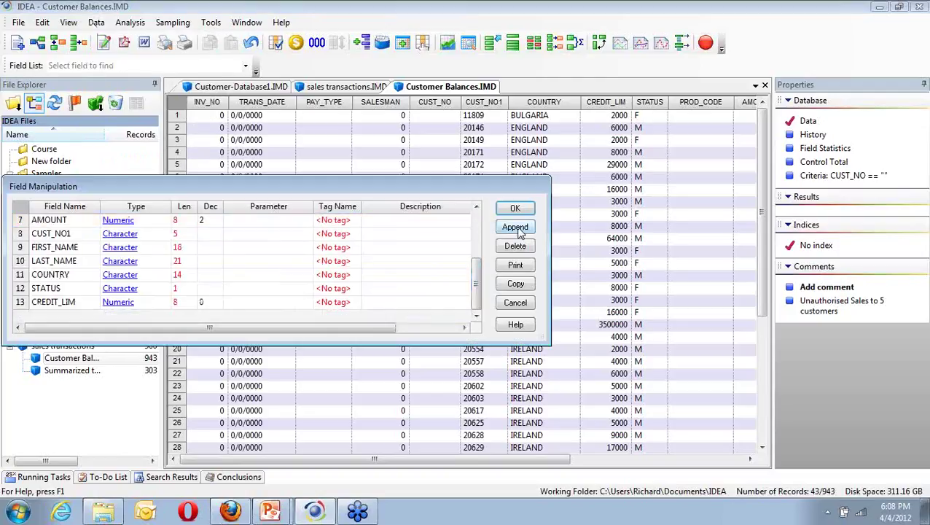
{"action": "left_click", "coordinate": [516, 228]}
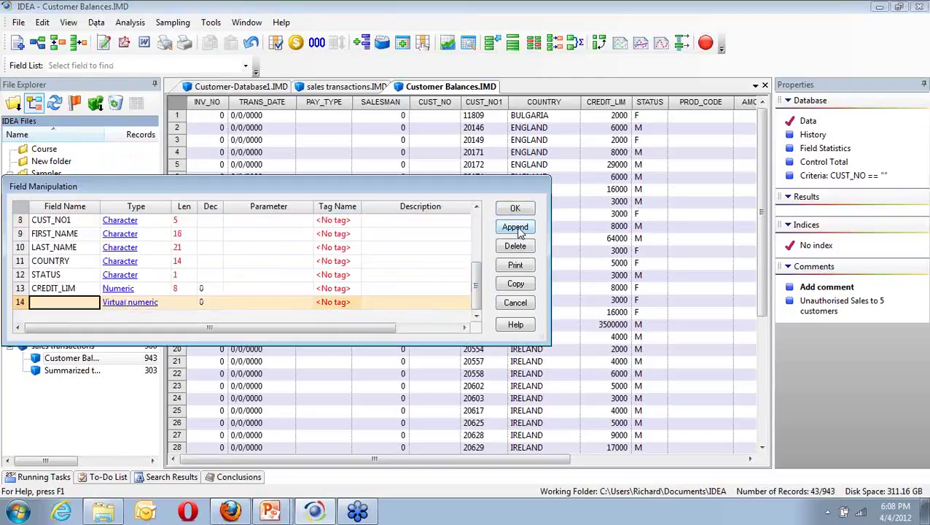
{"action": "type", "text": "NE"}
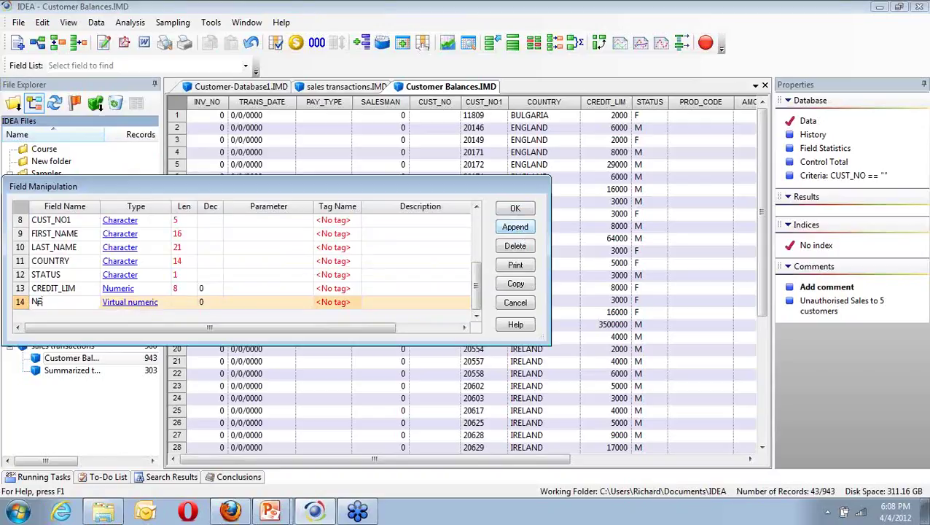
{"action": "type", "text": "W LIMIT"}
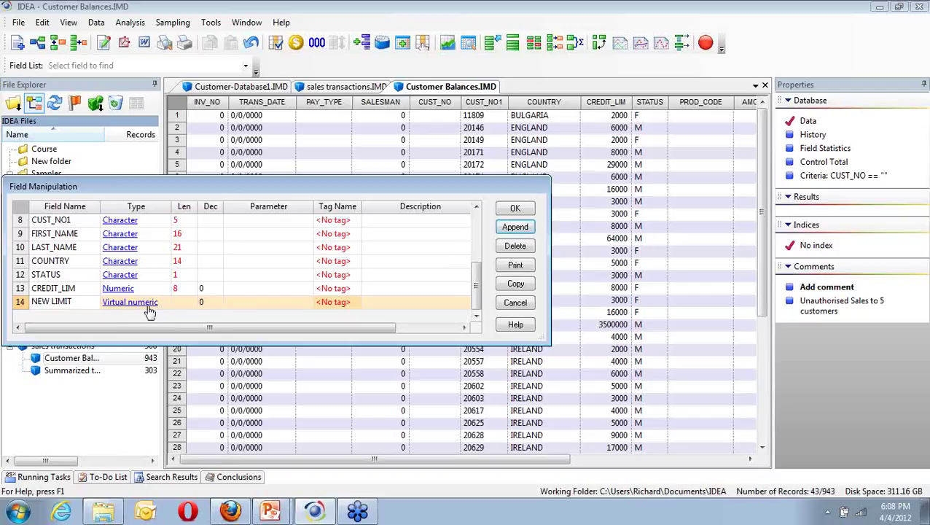
{"action": "left_click", "coordinate": [210, 304]}
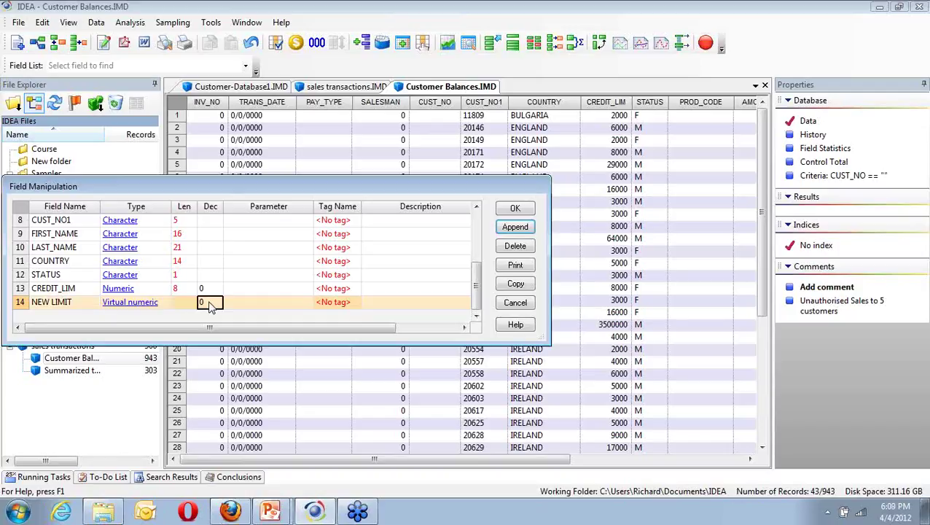
{"action": "type", "text": "2"}
Step: Define the NEW LIMIT field's equation as CREDIT_LIM * 1.1 and accept it
{"action": "left_click", "coordinate": [286, 302]}
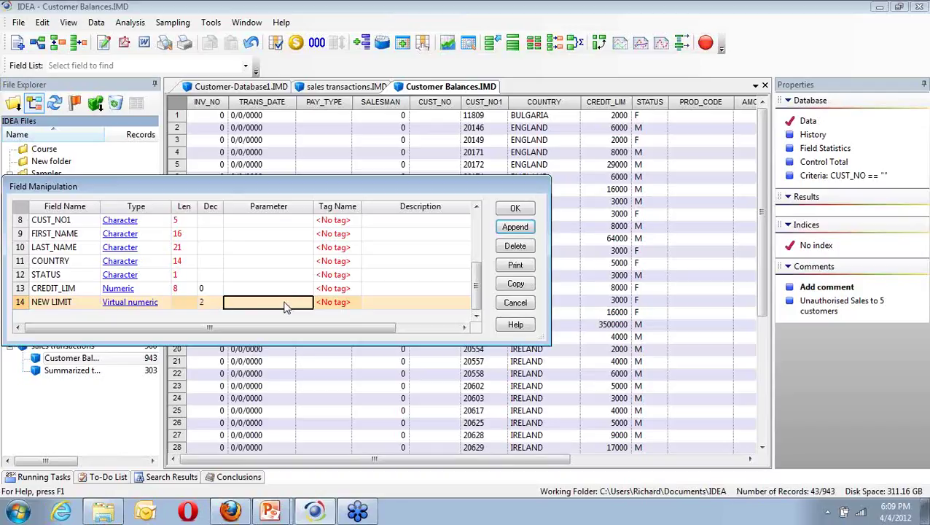
{"action": "double_click", "coordinate": [287, 302]}
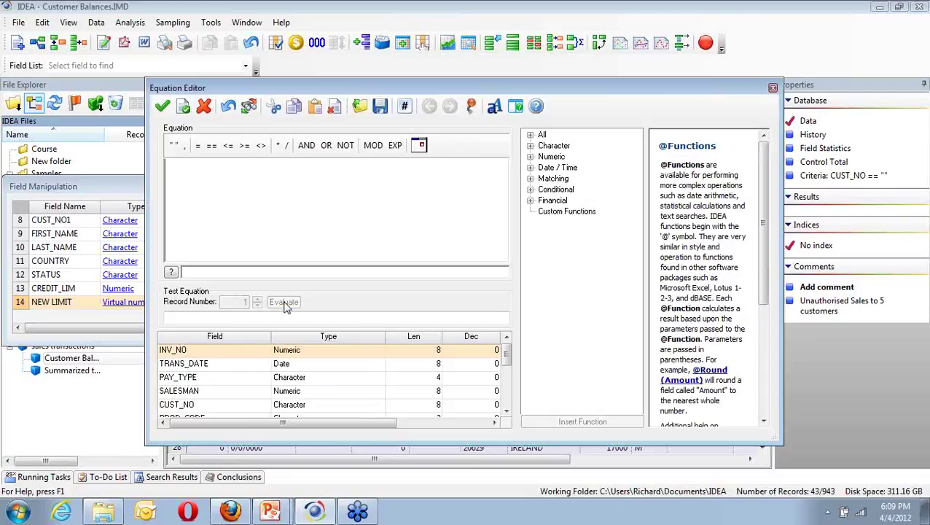
{"action": "scroll", "coordinate": [219, 379], "scroll_direction": "down", "scroll_amount": 3}
{"action": "double_click", "coordinate": [193, 404]}
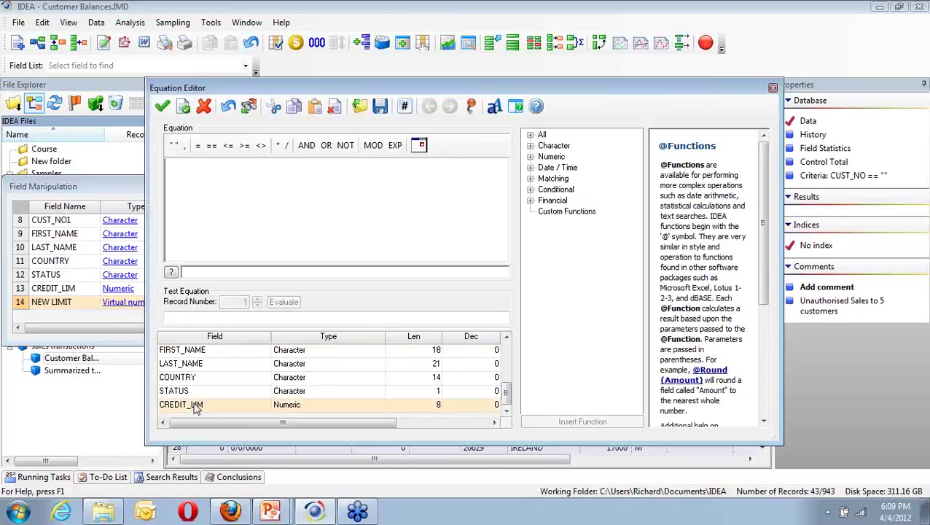
{"action": "left_click", "coordinate": [277, 148]}
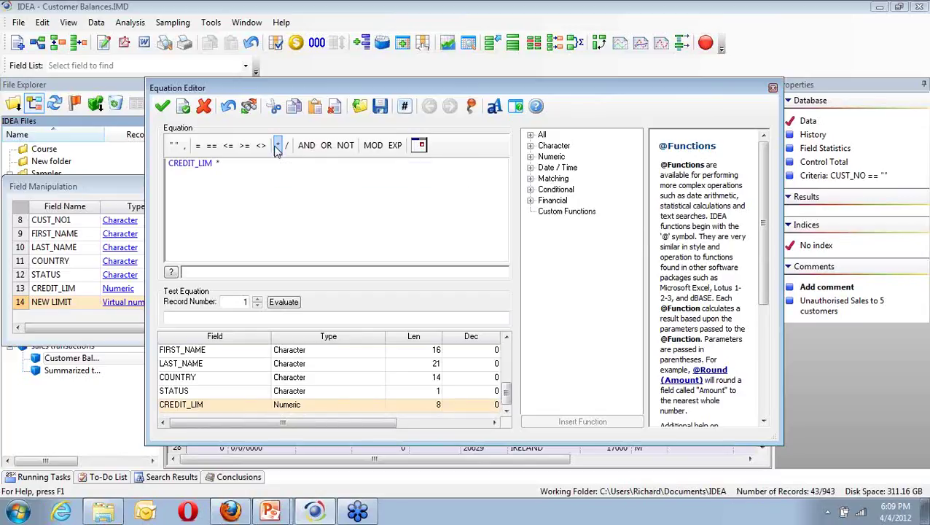
{"action": "type", "text": "1.1"}
{"action": "left_click", "coordinate": [163, 107]}
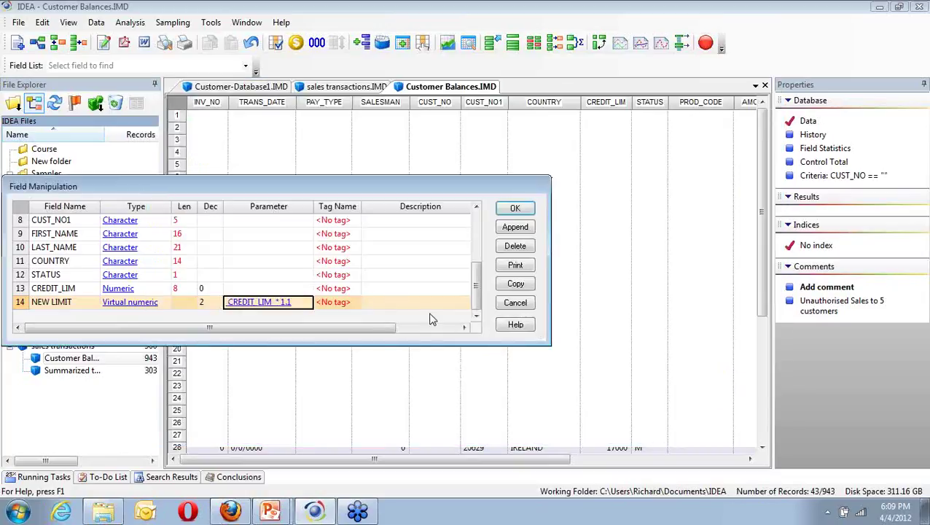
Step: Describe the NEW LIMIT field as "Updated Credit Limit" and apply the field changes to the database
{"action": "left_click", "coordinate": [411, 302]}
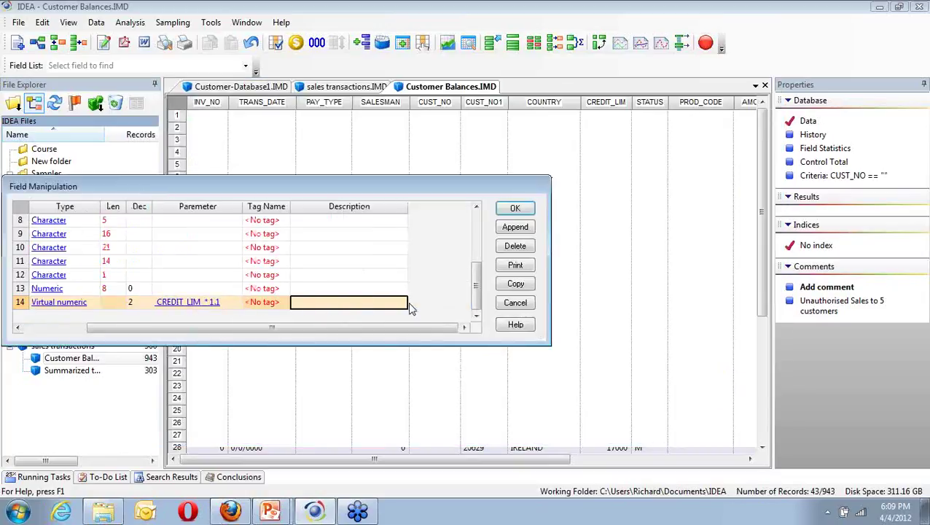
{"action": "type", "text": "U"}
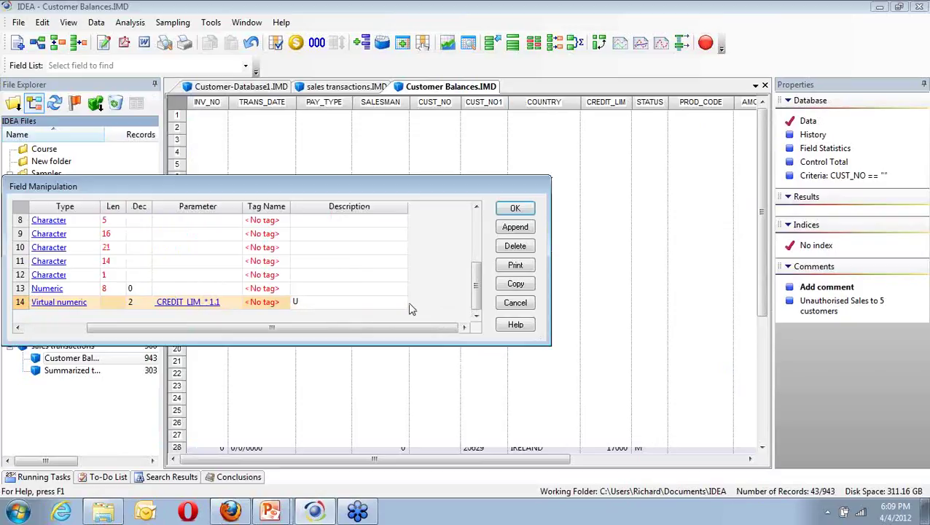
{"action": "type", "text": "pdated C"}
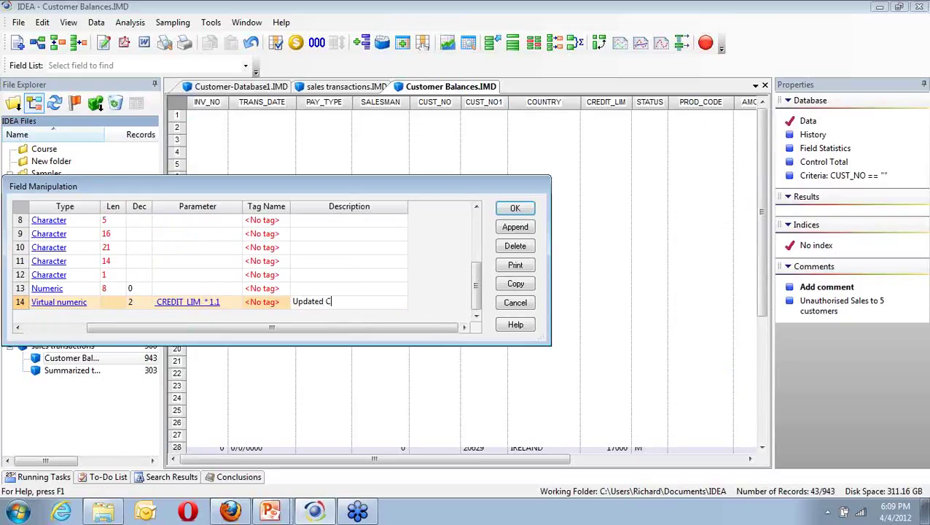
{"action": "type", "text": "redit Limit"}
{"action": "key", "text": "Return"}
{"action": "left_click", "coordinate": [514, 214]}
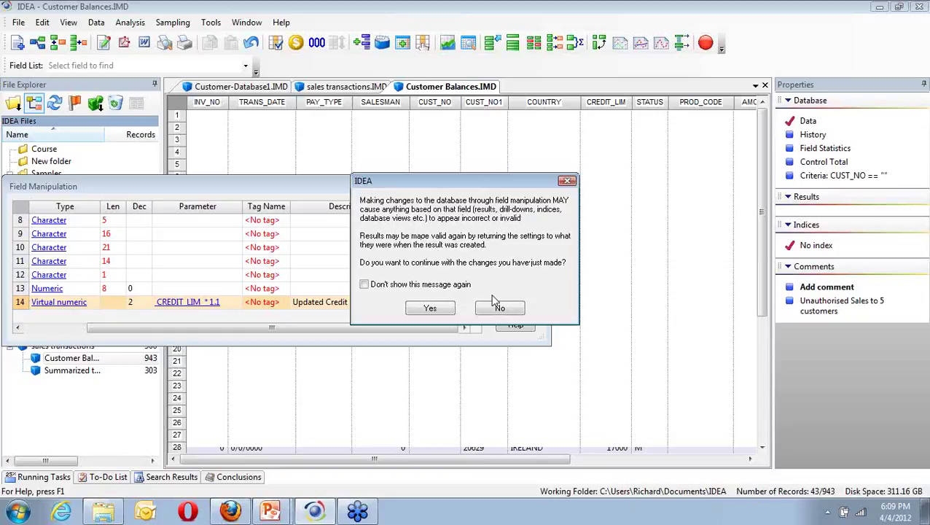
{"action": "left_click", "coordinate": [430, 309]}
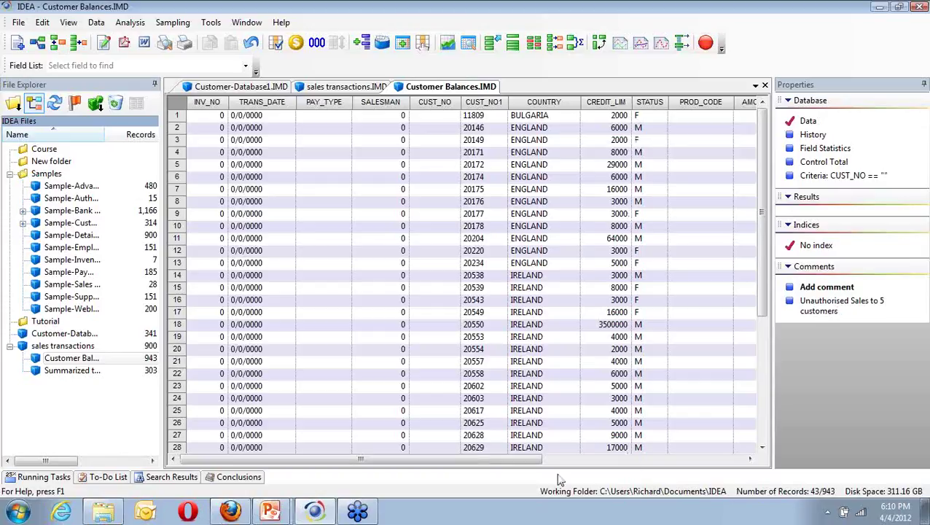
Step: Move the NEW_LIMIT column beside CREDIT_LIM and reposition it between STATUS and PROD_CODE
{"action": "left_click", "coordinate": [540, 458]}
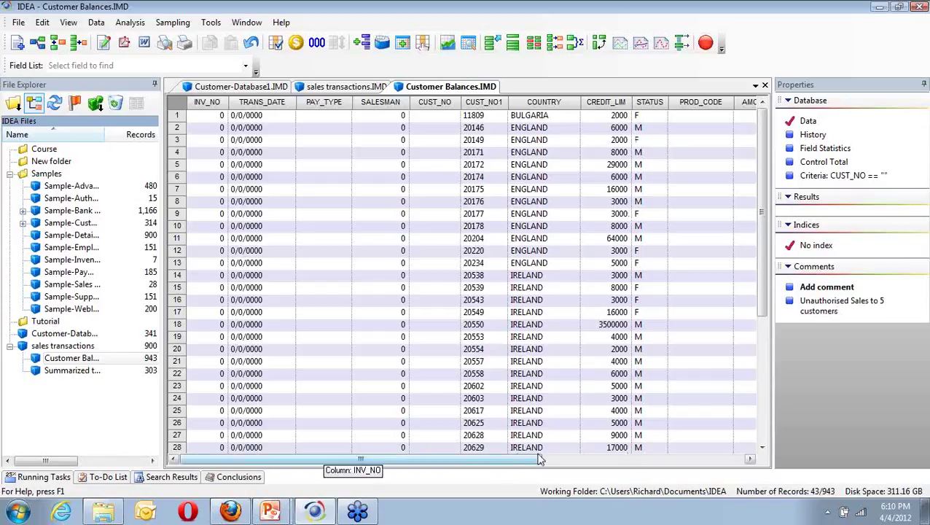
{"action": "left_click_drag", "start_coordinate": [540, 459], "coordinate": [541, 459]}
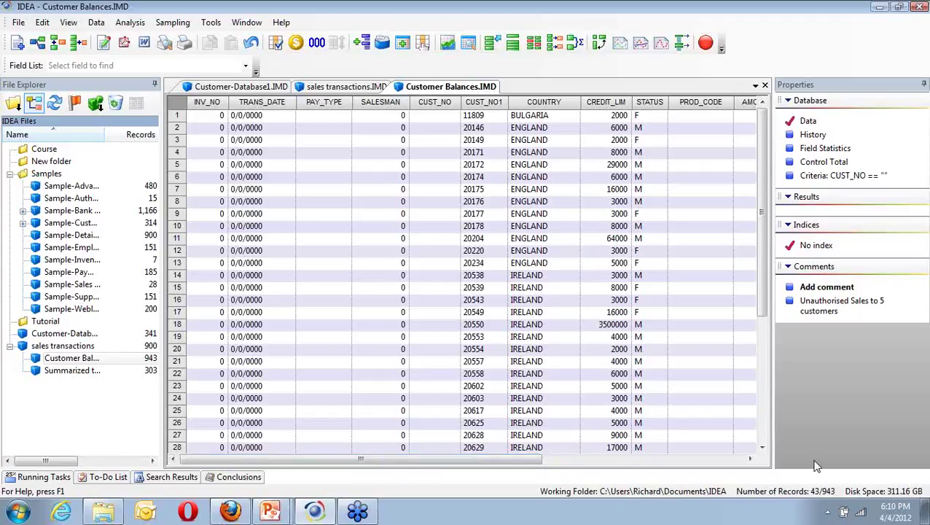
{"action": "left_click", "coordinate": [735, 459]}
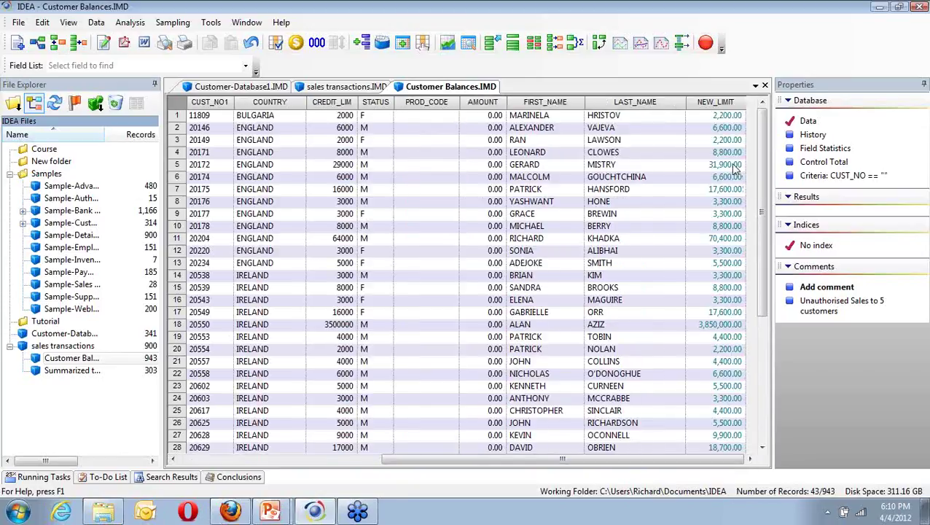
{"action": "left_click", "coordinate": [720, 102]}
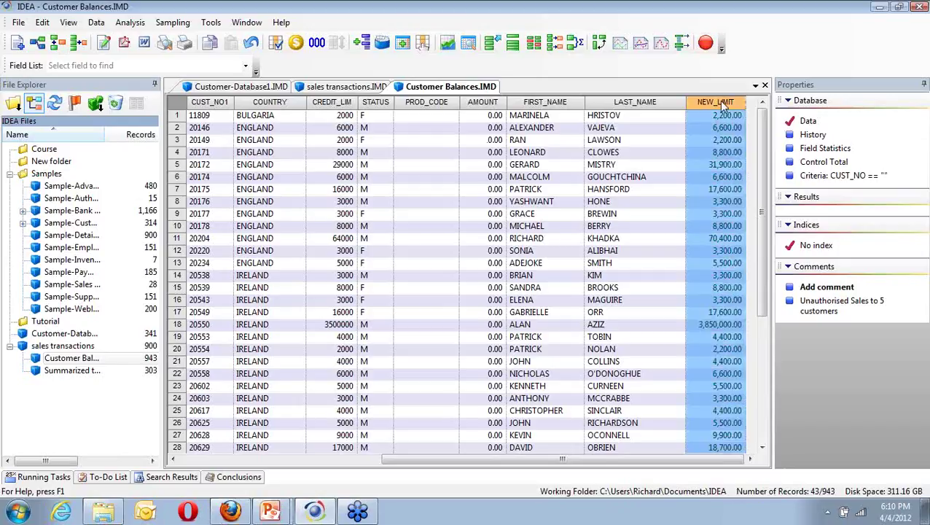
{"action": "left_click_drag", "start_coordinate": [722, 106], "coordinate": [398, 92]}
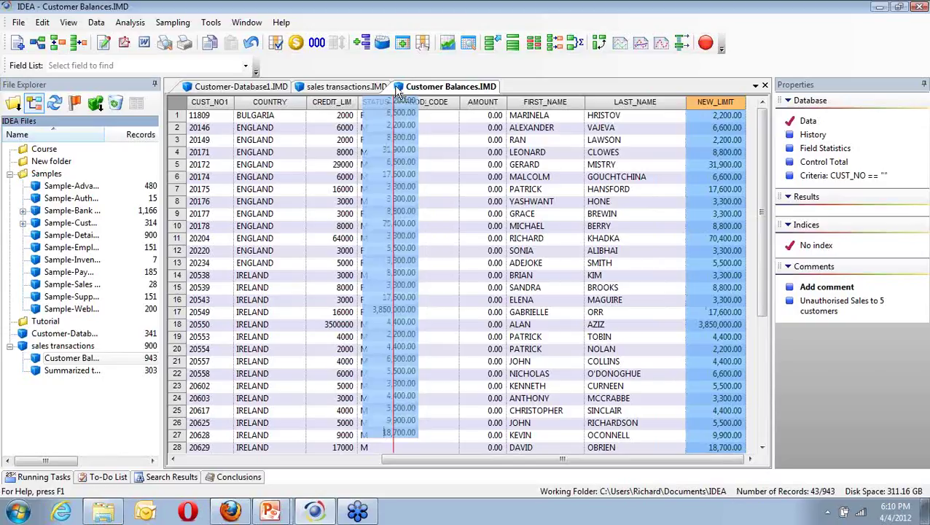
{"action": "left_click_drag", "start_coordinate": [398, 92], "coordinate": [359, 104]}
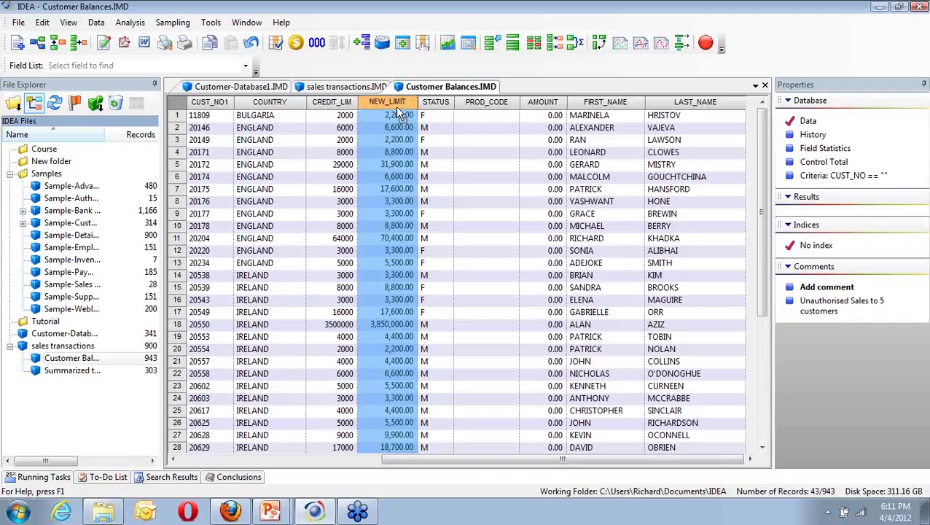
{"action": "left_click_drag", "start_coordinate": [397, 109], "coordinate": [510, 126]}
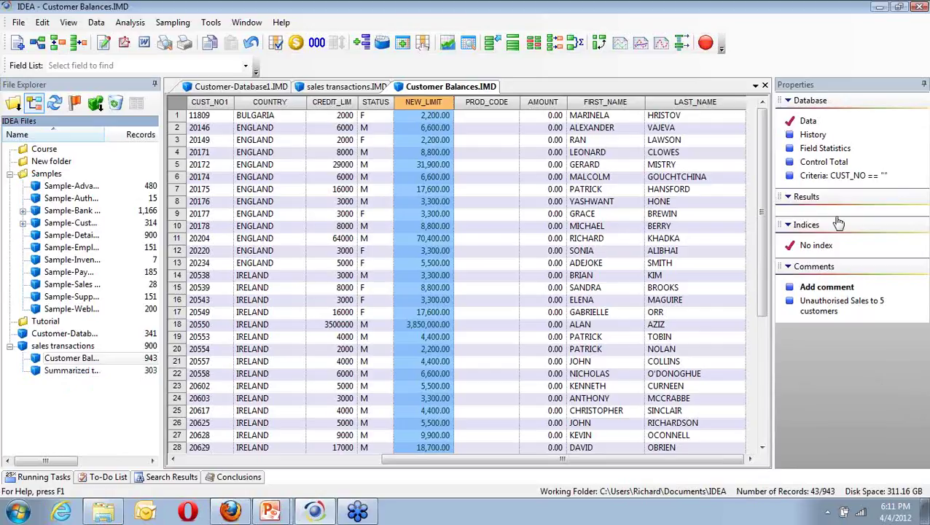
Step: Clear the CUST_NO == "" criteria from the Customer Balances database
{"action": "left_click", "coordinate": [837, 176]}
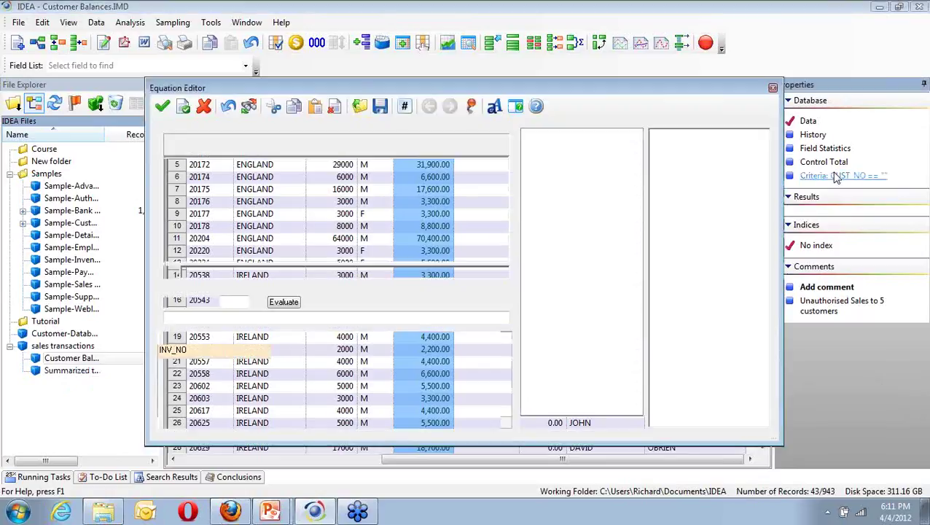
{"action": "right_click", "coordinate": [837, 178]}
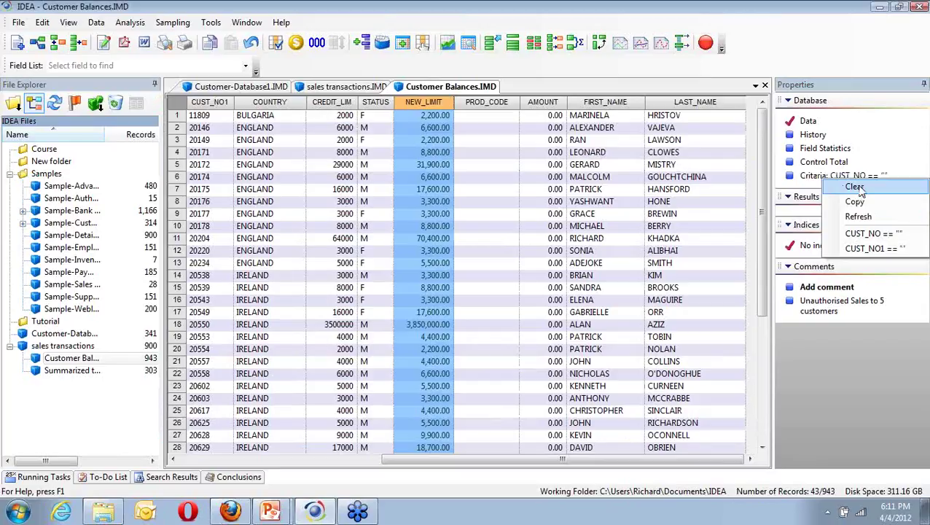
{"action": "left_click", "coordinate": [855, 188]}
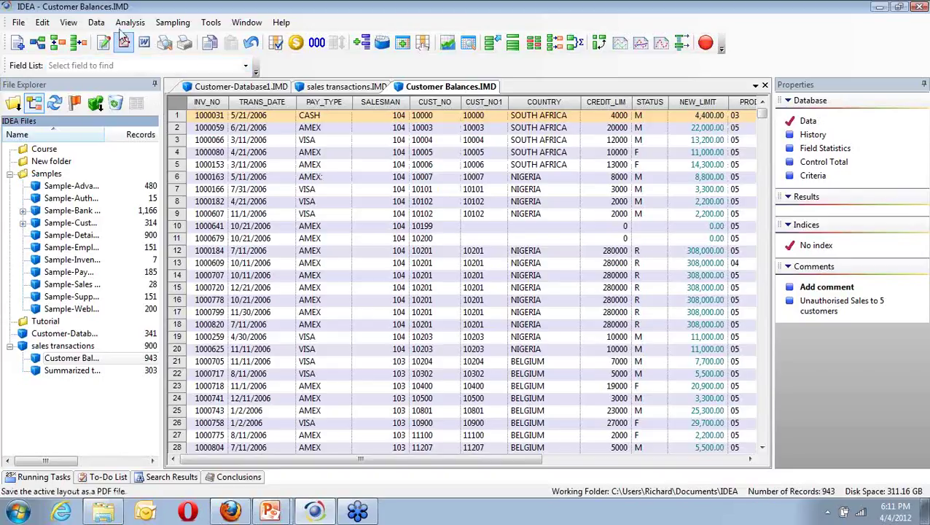
{"action": "left_click", "coordinate": [96, 22]}
{"action": "mouse_move", "coordinate": [179, 42]}
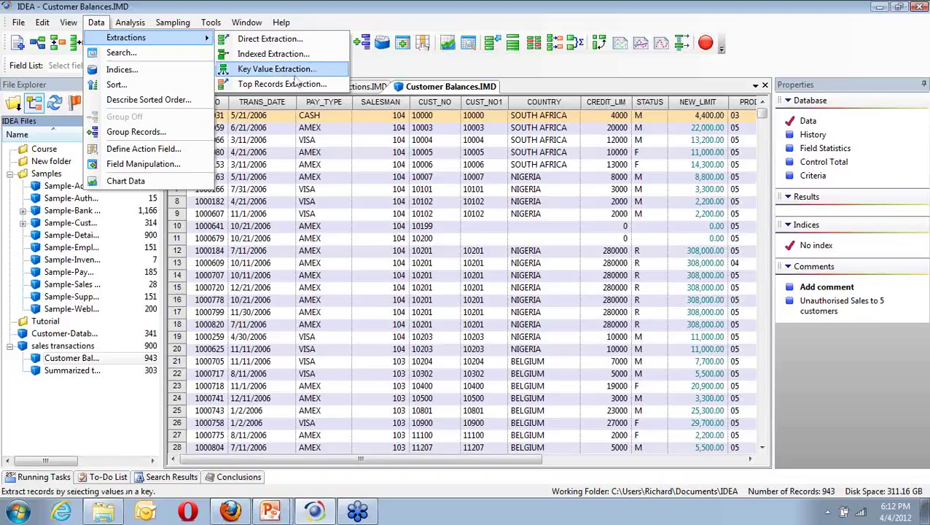
{"action": "key", "text": "Escape"}
{"action": "key", "text": "Escape"}
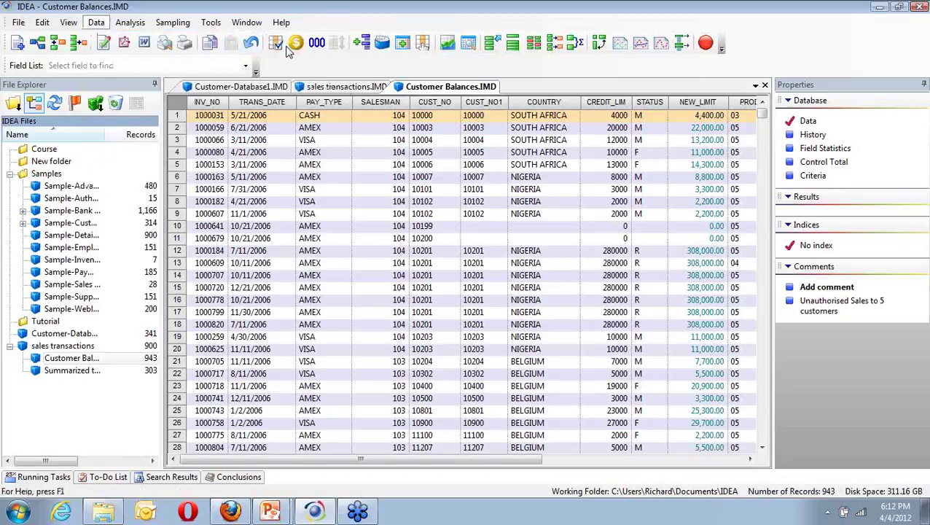
{"action": "left_click", "coordinate": [288, 47]}
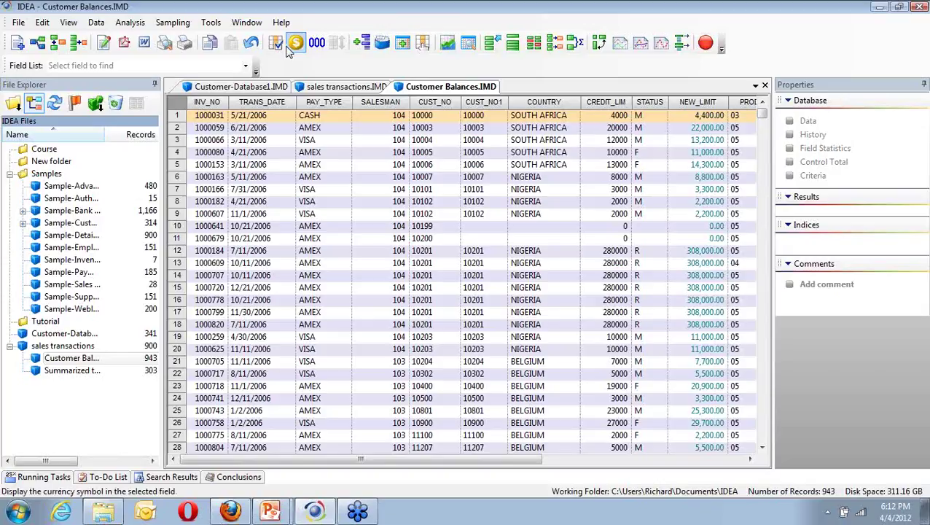
{"action": "left_click", "coordinate": [276, 42]}
{"action": "type", "text": "Exceeds Credit Limit"}
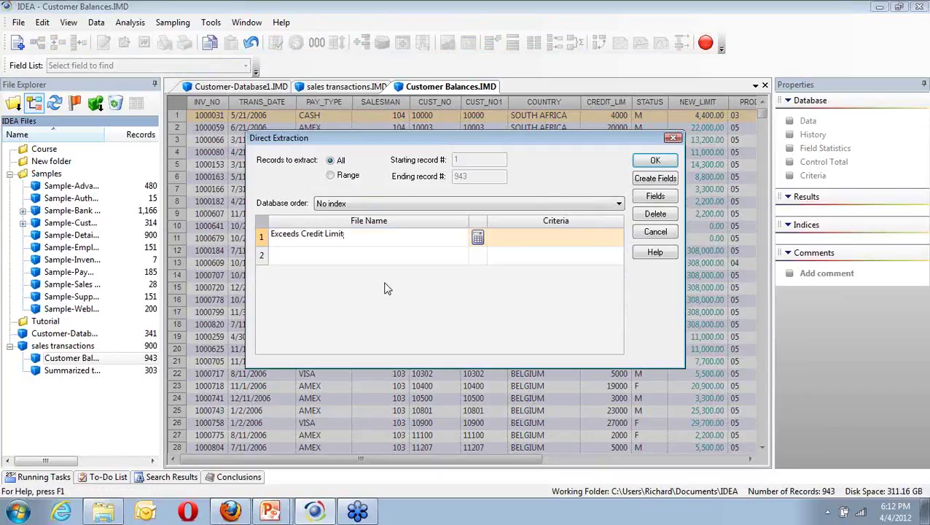
{"action": "left_click", "coordinate": [479, 243]}
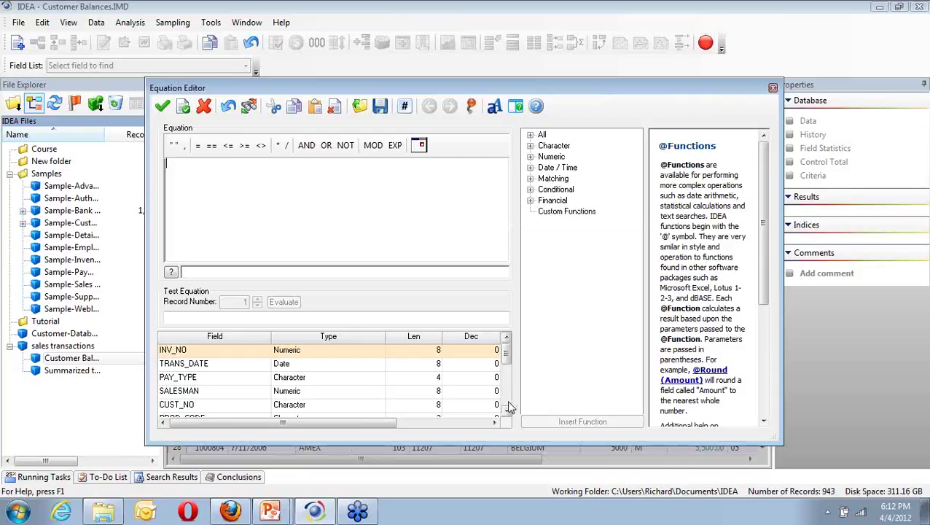
{"action": "left_click", "coordinate": [508, 402]}
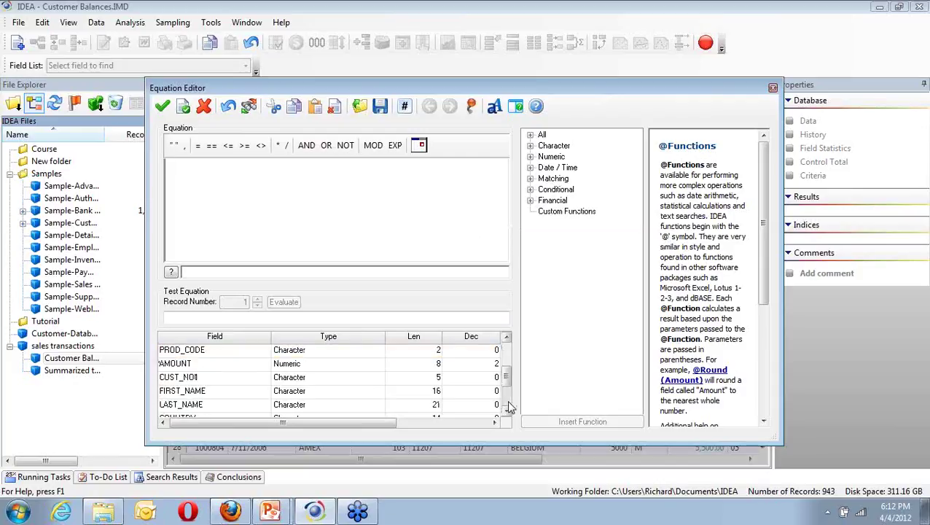
{"action": "left_click", "coordinate": [508, 401]}
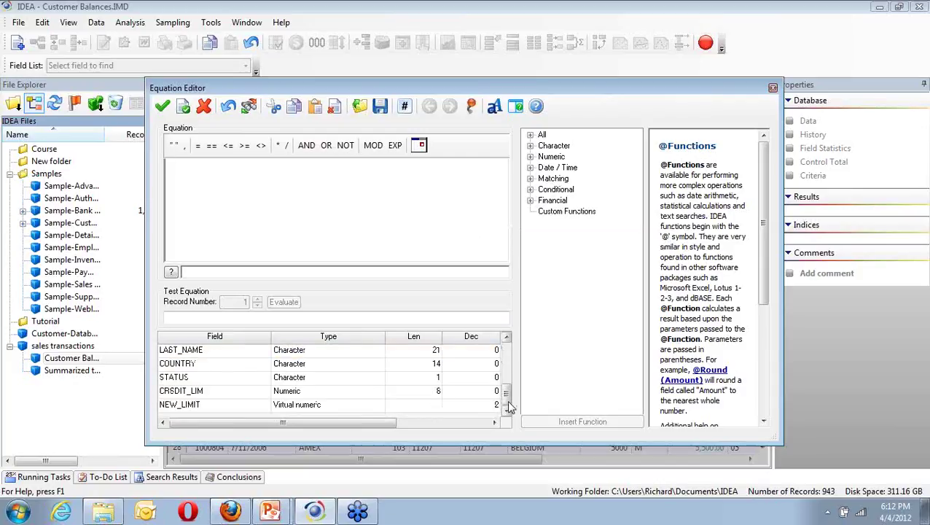
{"action": "left_click", "coordinate": [508, 364]}
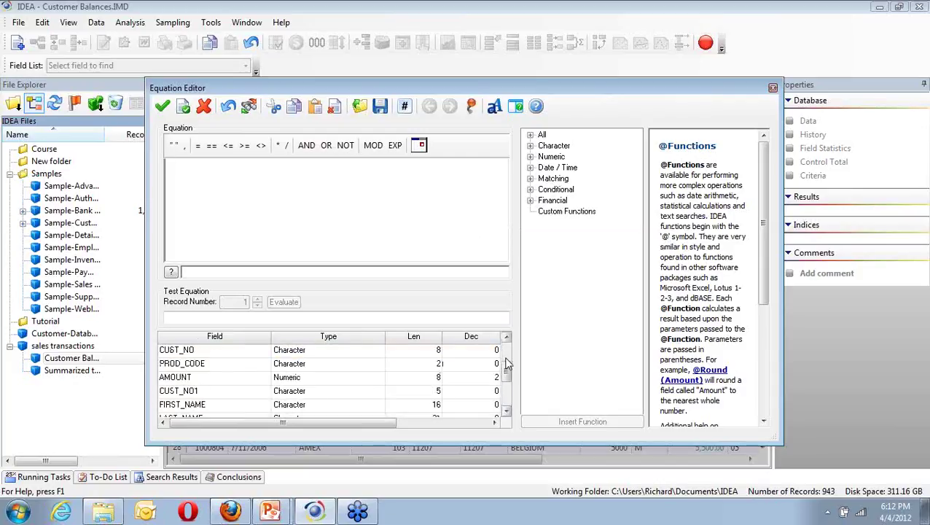
{"action": "double_click", "coordinate": [175, 379]}
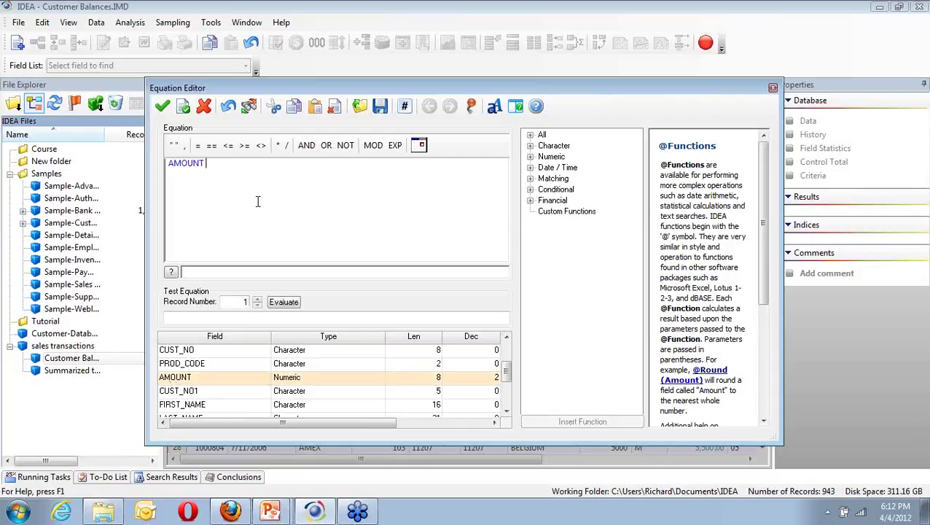
{"action": "type", "text": ">"}
{"action": "left_click", "coordinate": [773, 89]}
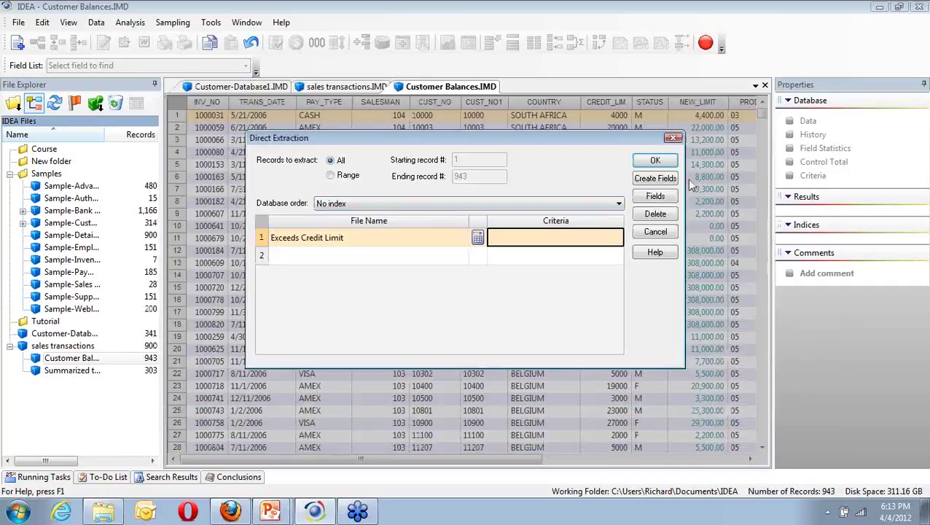
{"action": "left_click", "coordinate": [668, 234]}
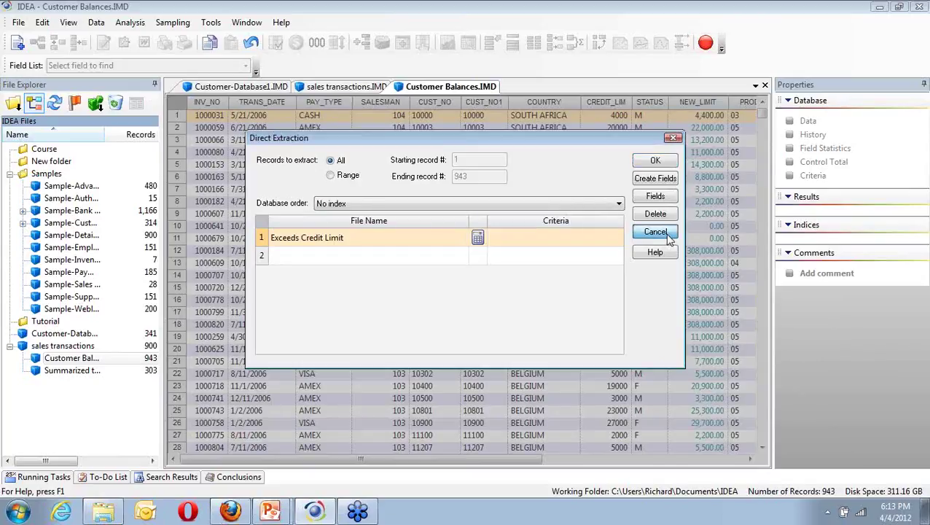
{"action": "left_click", "coordinate": [665, 233]}
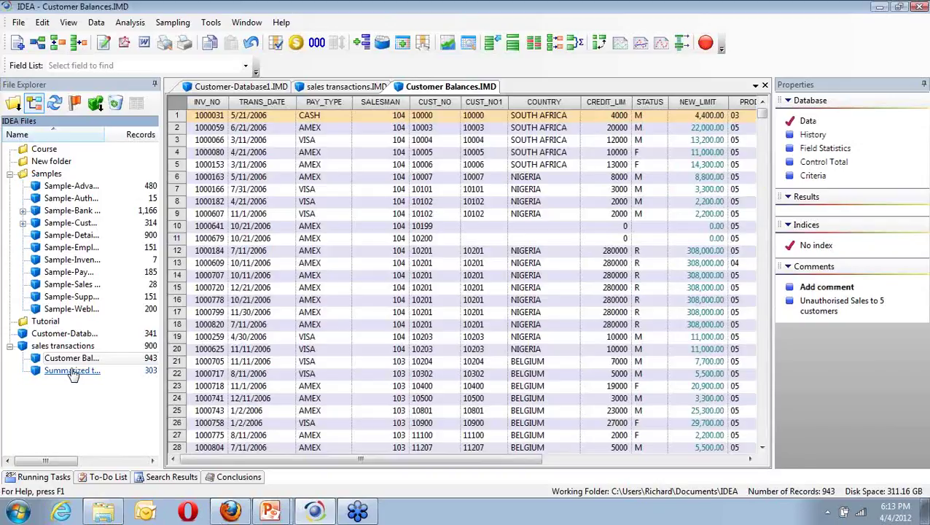
Step: Open the Summarized transactions database stored under sales transactions
{"action": "left_click", "coordinate": [72, 371]}
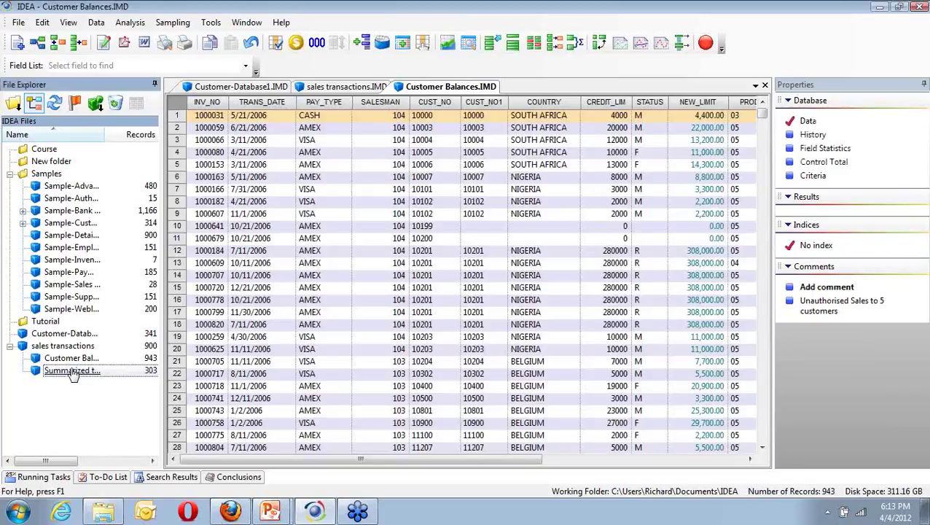
{"action": "double_click", "coordinate": [72, 371]}
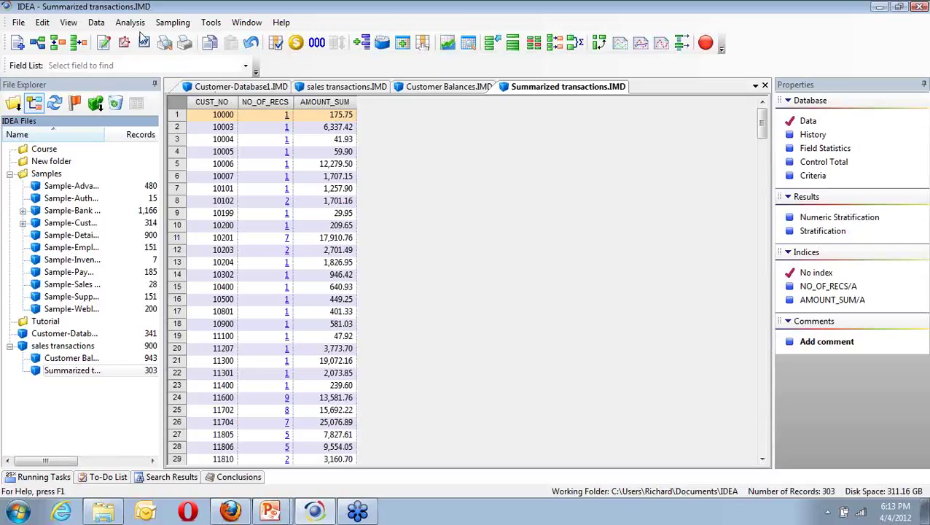
{"action": "left_click", "coordinate": [97, 23]}
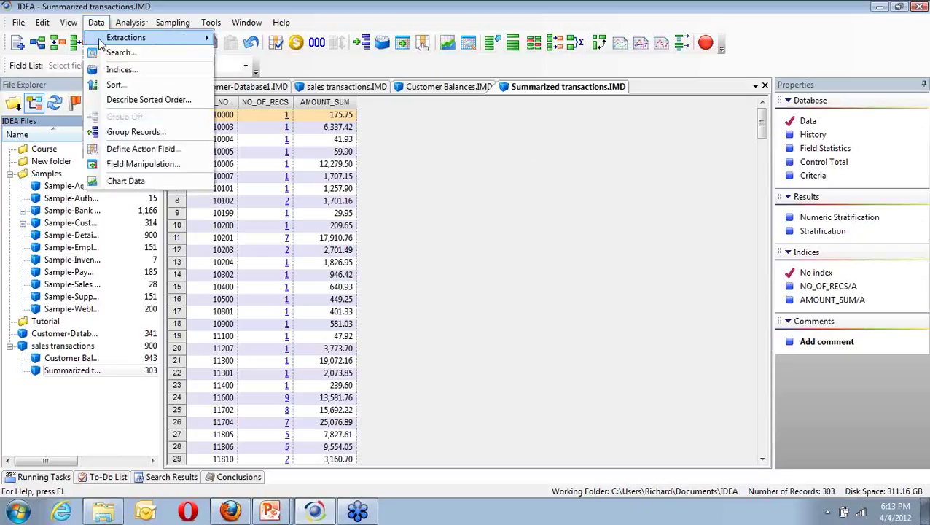
{"action": "left_click", "coordinate": [142, 166]}
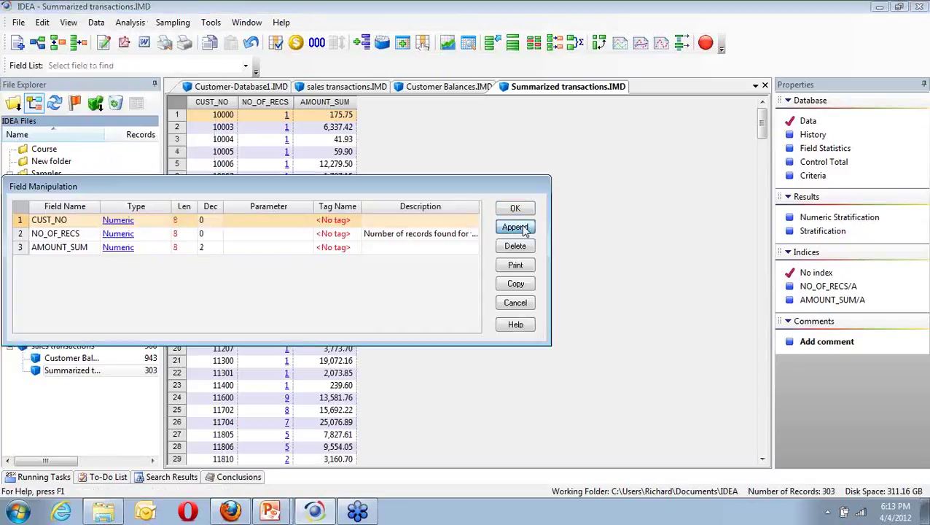
{"action": "left_click", "coordinate": [515, 227]}
{"action": "left_click", "coordinate": [86, 262]}
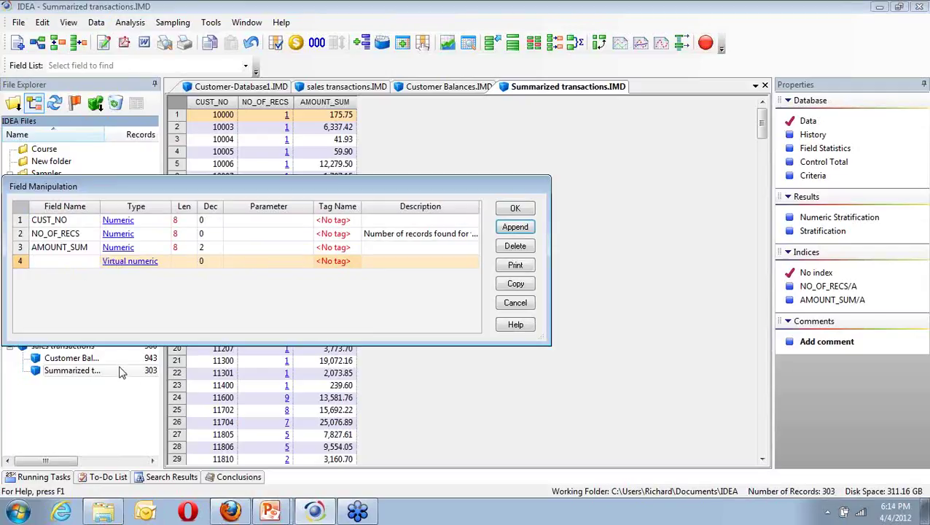
{"action": "type", "text": "NEW LIMIT"}
{"action": "left_click", "coordinate": [204, 261]}
{"action": "type", "text": "2"}
{"action": "left_click", "coordinate": [243, 262]}
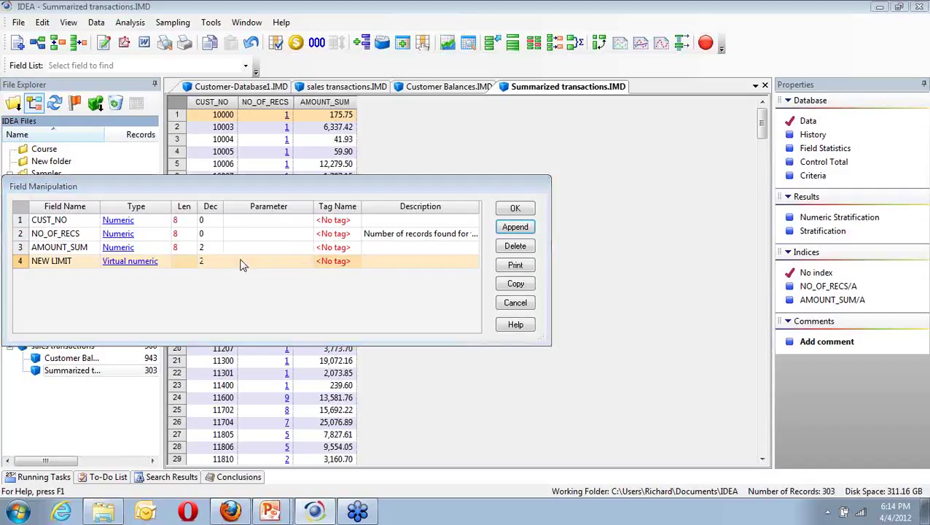
{"action": "left_click", "coordinate": [243, 265]}
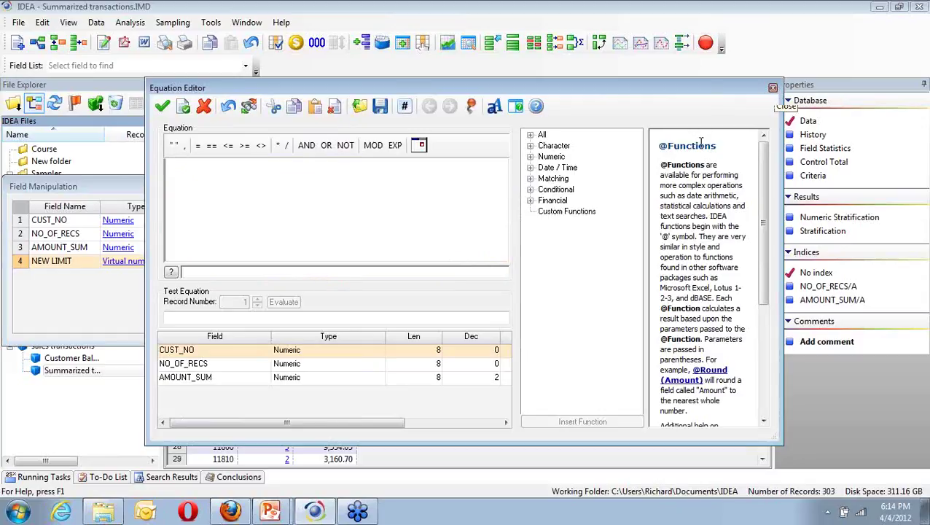
{"action": "left_click", "coordinate": [774, 89]}
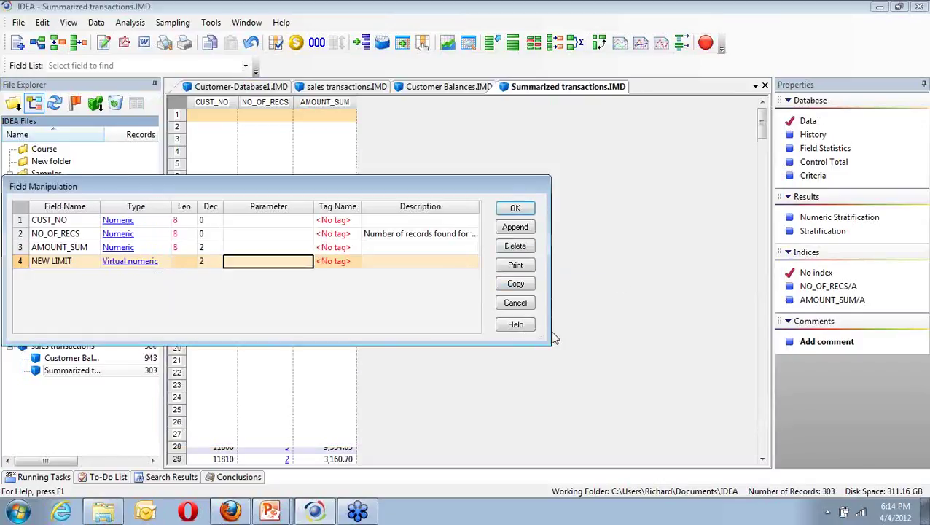
{"action": "left_click", "coordinate": [535, 304]}
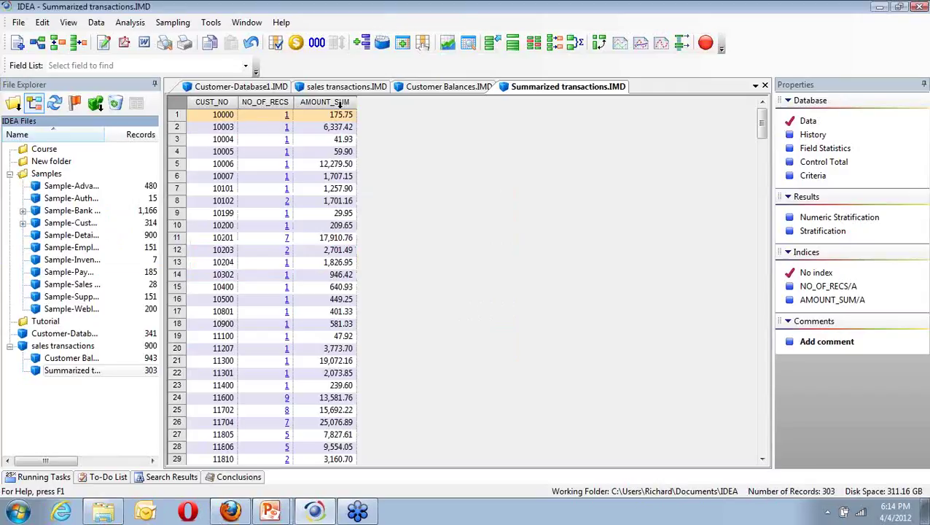
Step: Compare the fields of the Customer Balances and Summarized transactions databases, ending on Customer Balances
{"action": "left_click", "coordinate": [456, 93]}
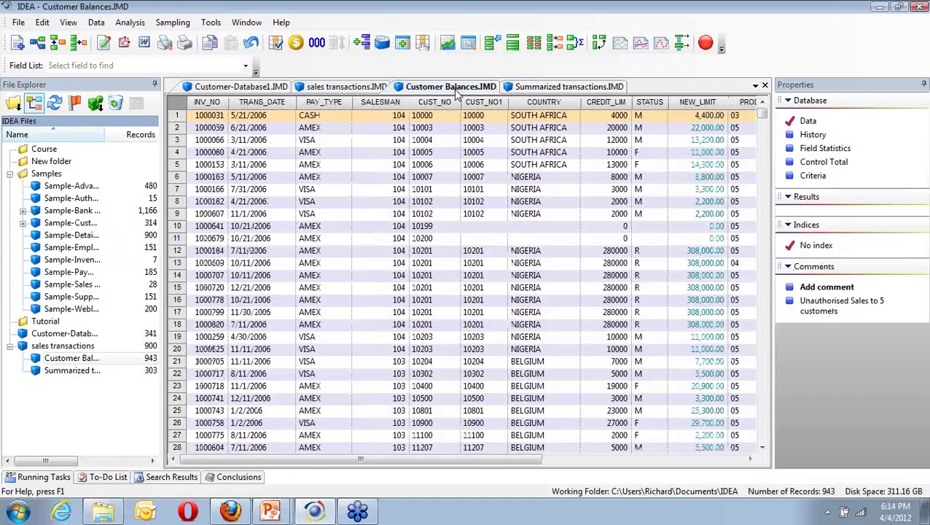
{"action": "left_click", "coordinate": [558, 88]}
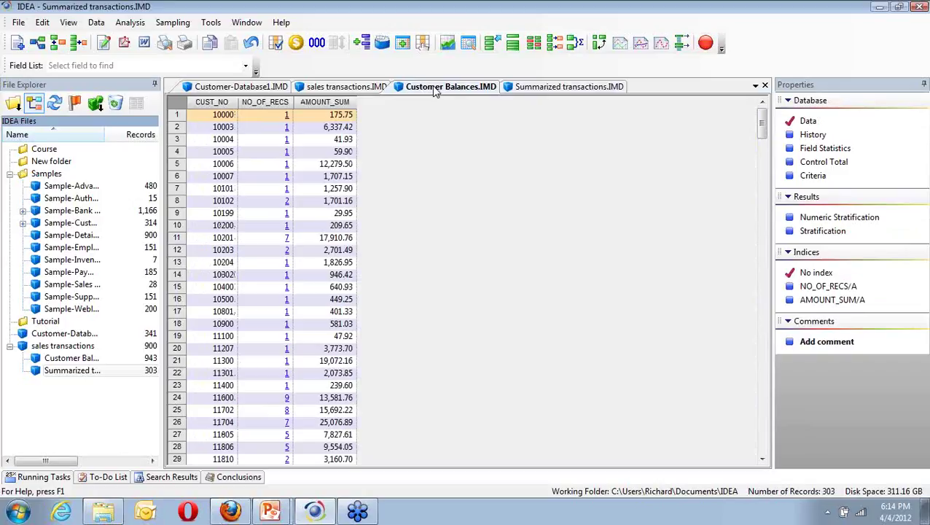
{"action": "left_click", "coordinate": [435, 88]}
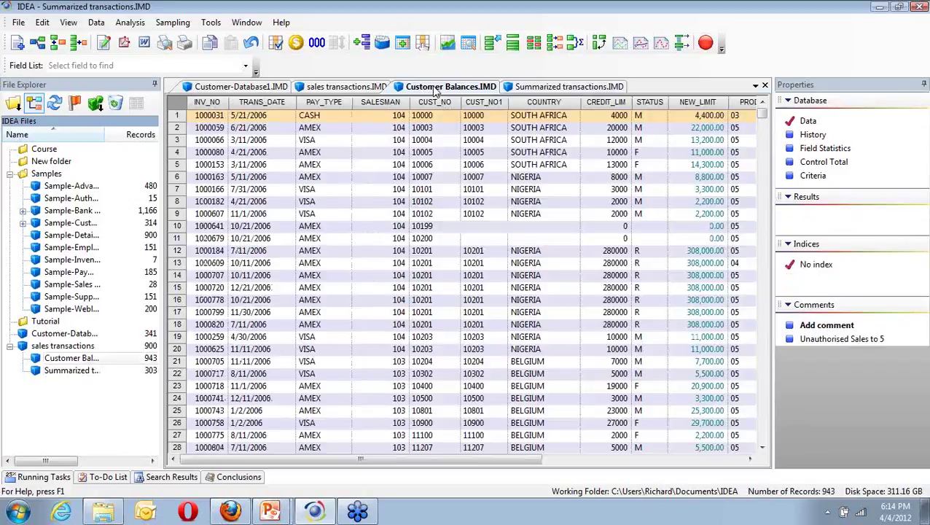
{"action": "left_click", "coordinate": [544, 87]}
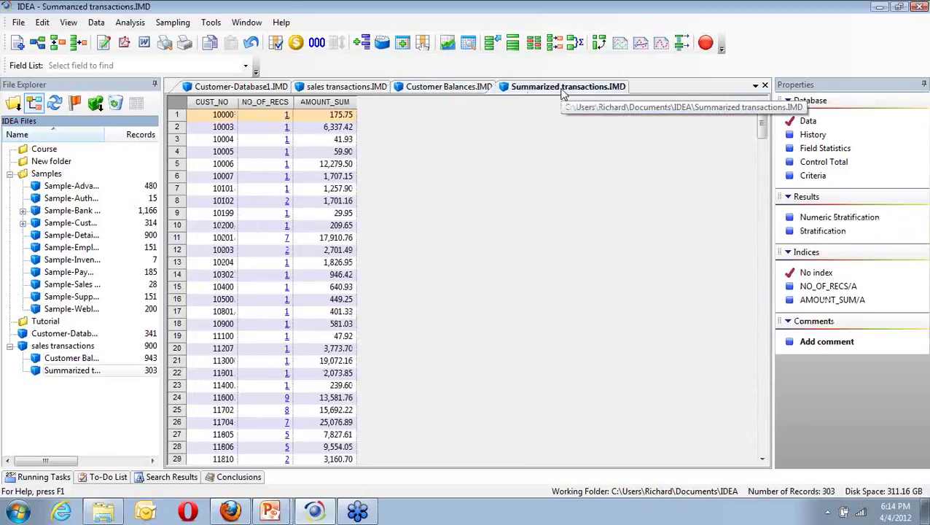
{"action": "left_click", "coordinate": [461, 88]}
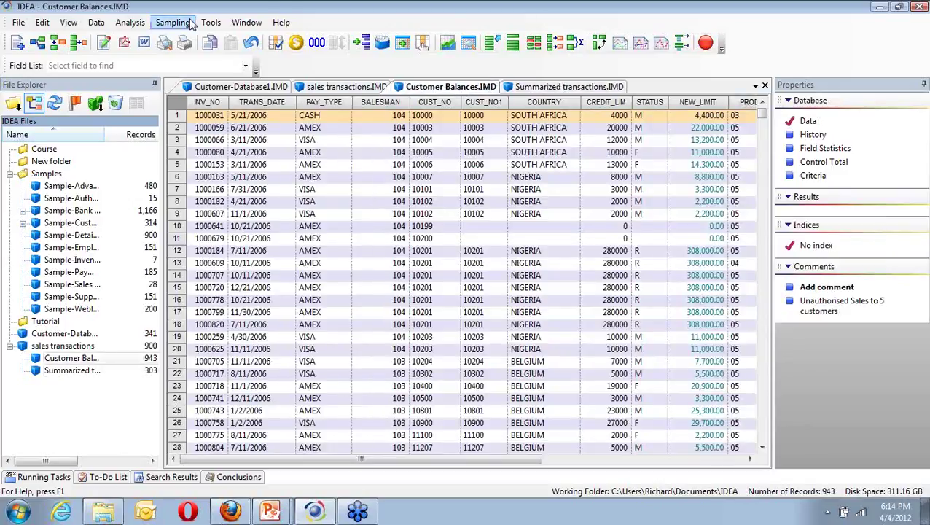
{"action": "left_click", "coordinate": [121, 24]}
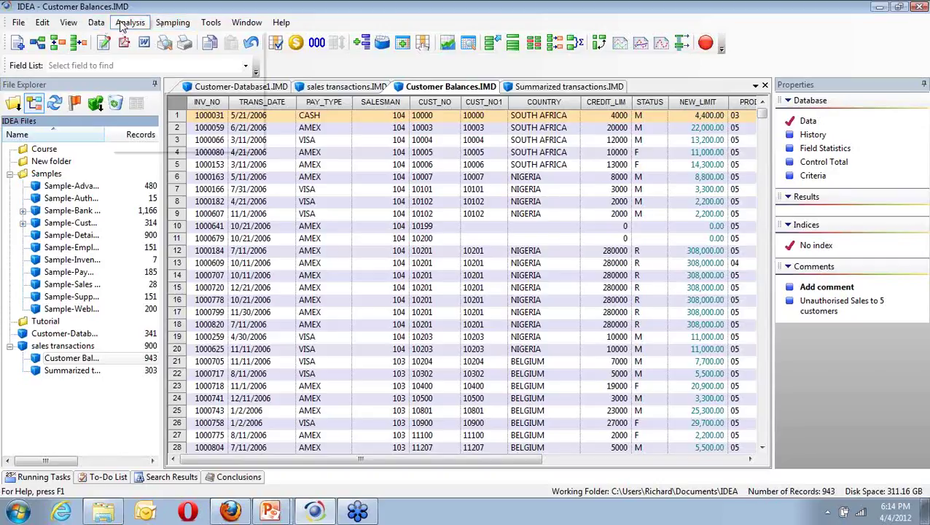
{"action": "left_click", "coordinate": [147, 45]}
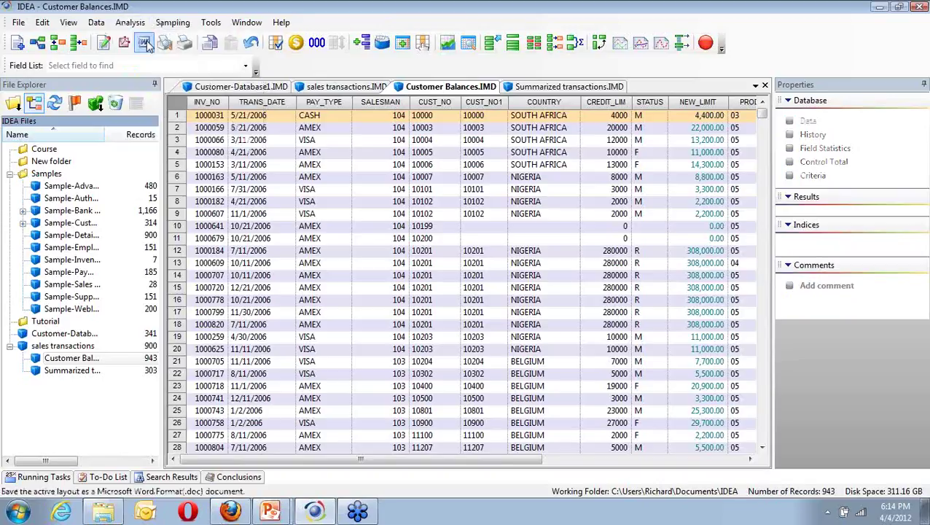
{"action": "left_click", "coordinate": [147, 46]}
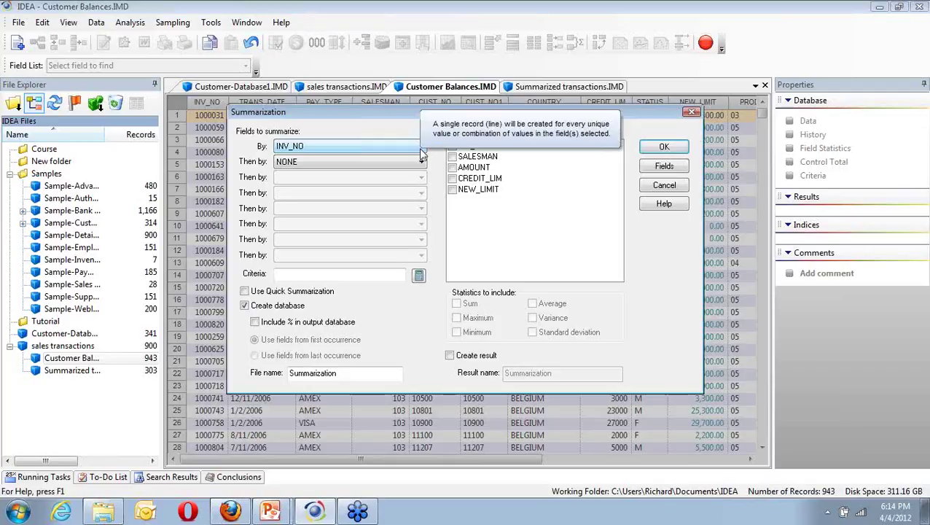
{"action": "left_click", "coordinate": [343, 147]}
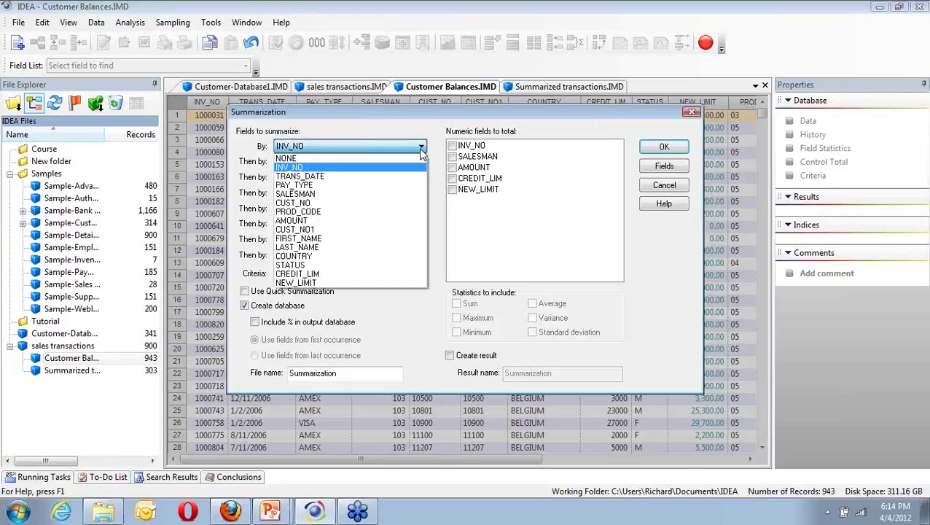
{"action": "left_click", "coordinate": [331, 203]}
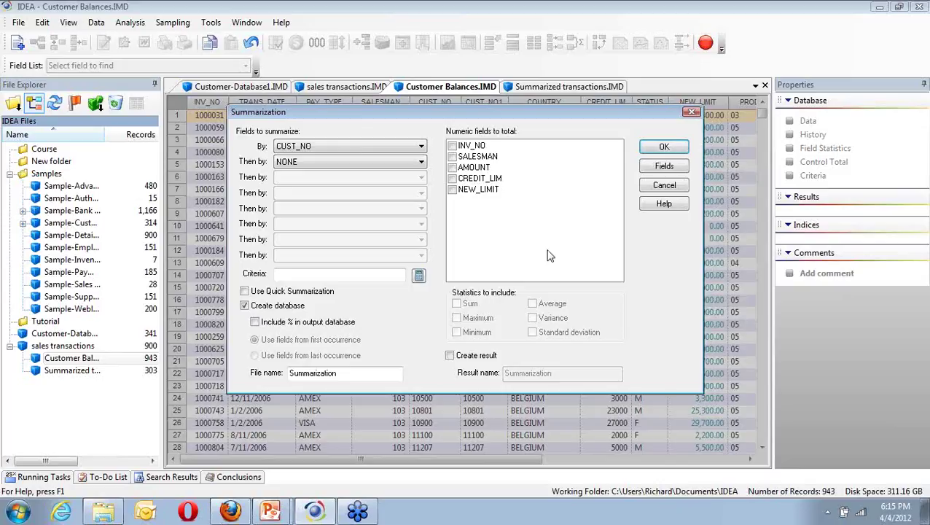
{"action": "left_click", "coordinate": [453, 179]}
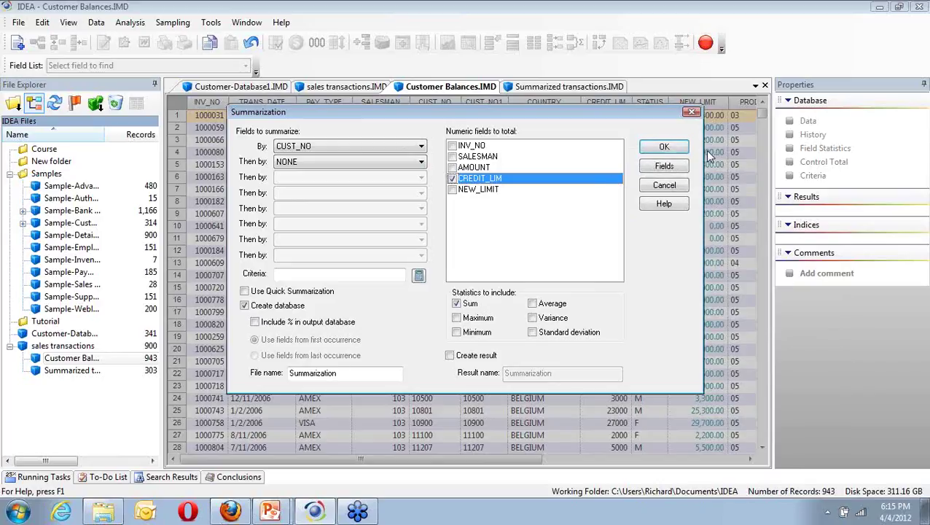
{"action": "left_click", "coordinate": [692, 113]}
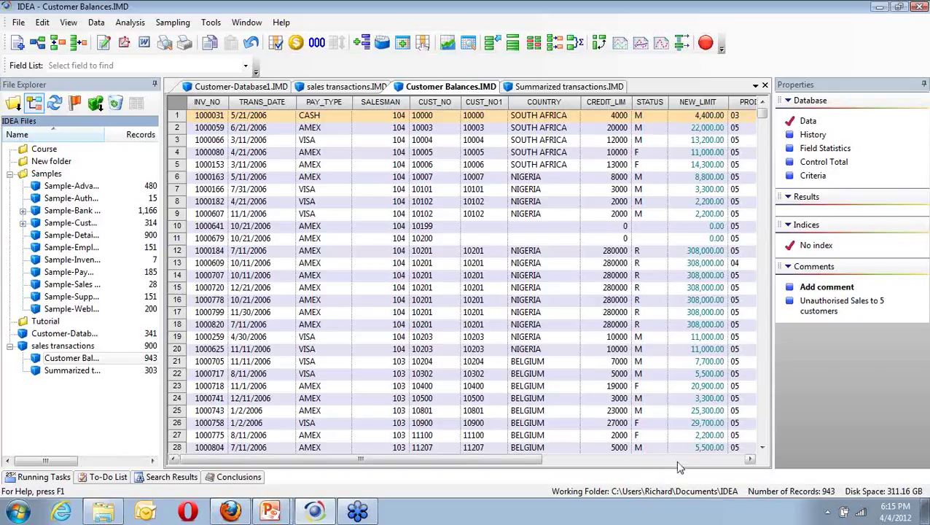
{"action": "left_click", "coordinate": [677, 463]}
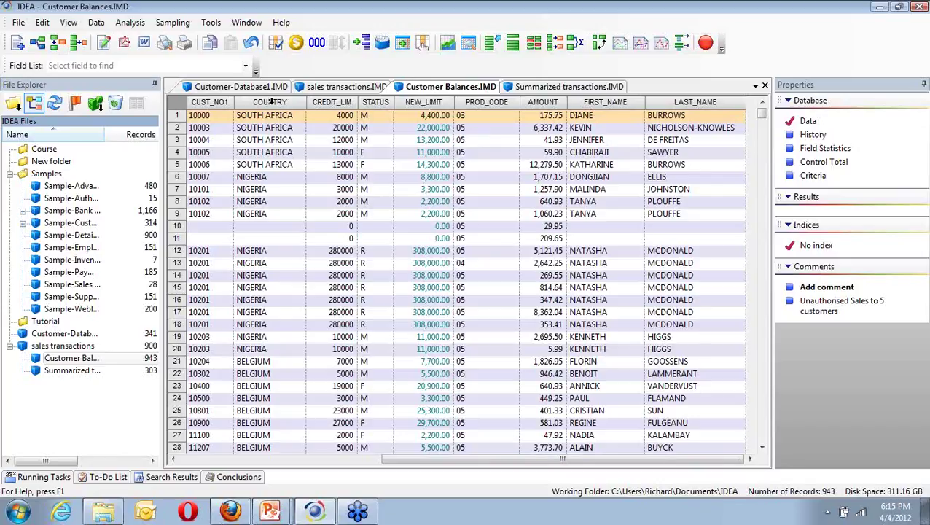
{"action": "left_click", "coordinate": [97, 22]}
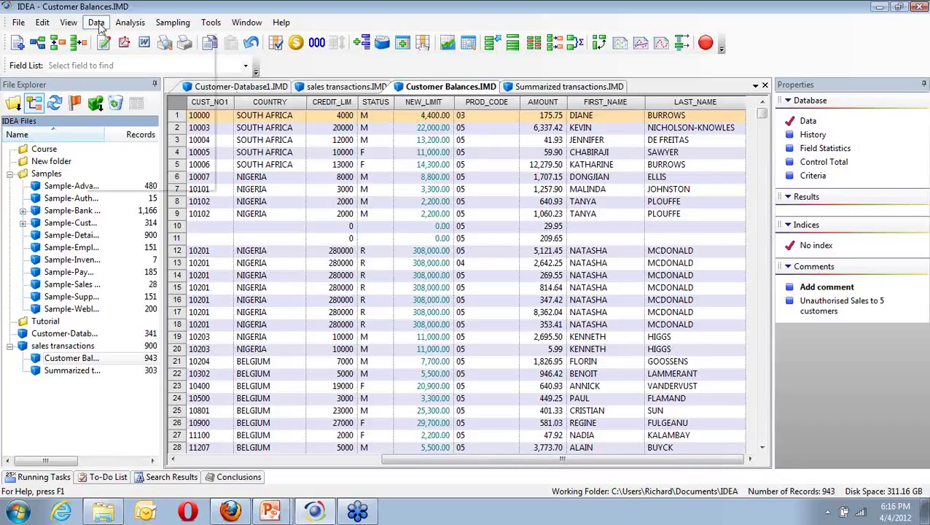
{"action": "mouse_move", "coordinate": [131, 42]}
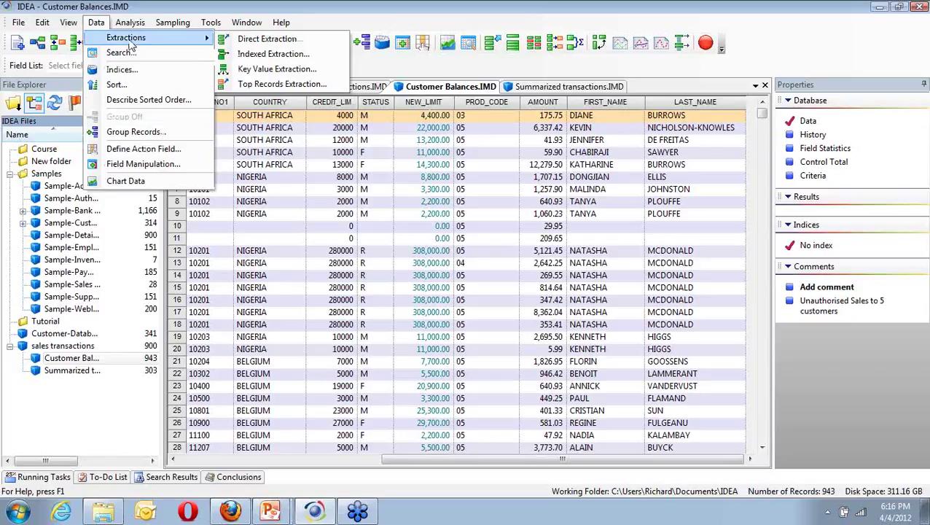
{"action": "left_click", "coordinate": [281, 69]}
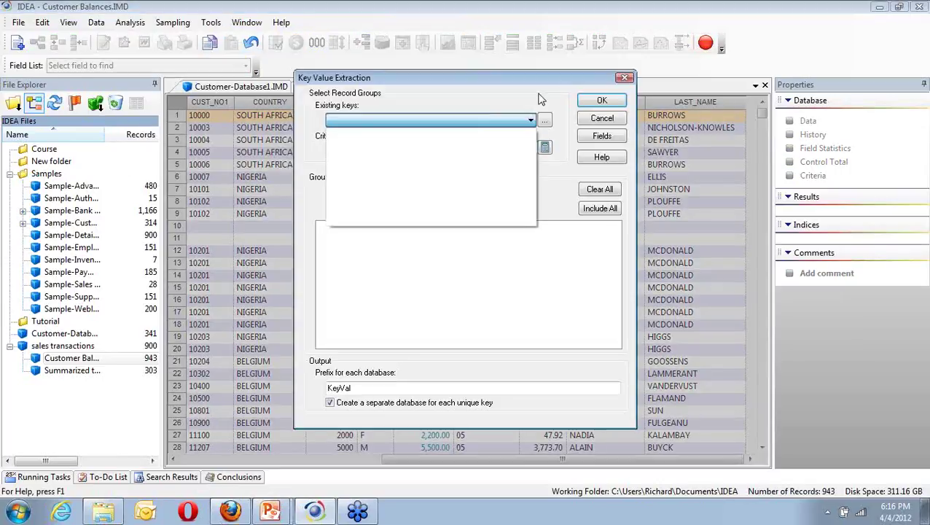
{"action": "left_click", "coordinate": [603, 119]}
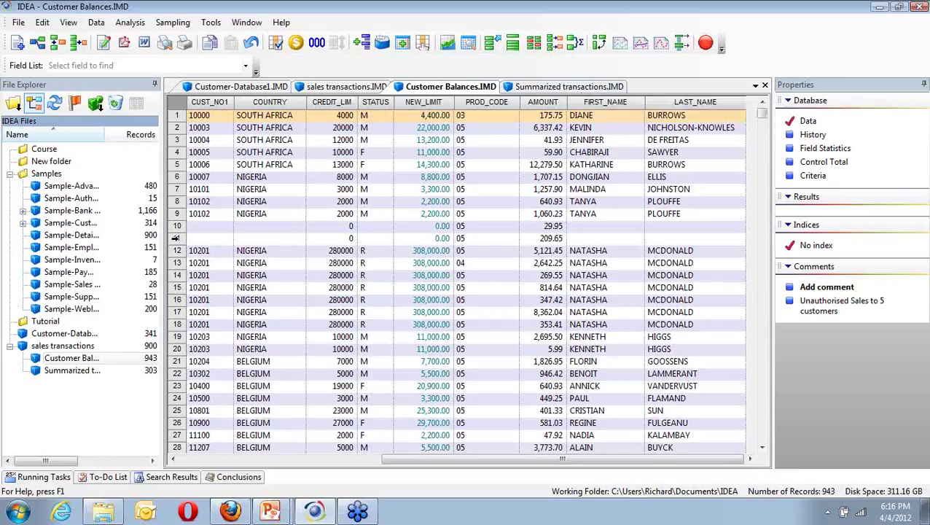
Step: Display the Summarized transactions database and look over its fields
{"action": "left_click", "coordinate": [73, 372]}
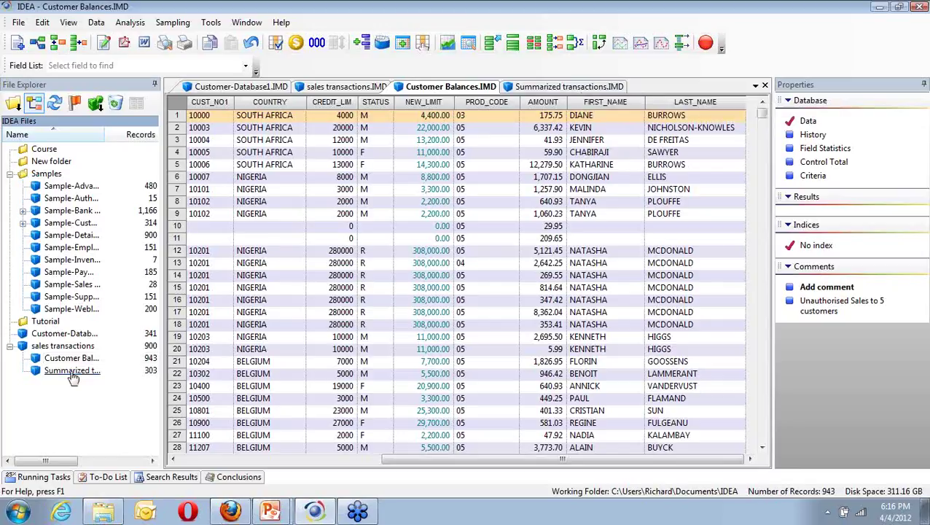
{"action": "left_click", "coordinate": [72, 371]}
{"action": "left_click", "coordinate": [73, 375]}
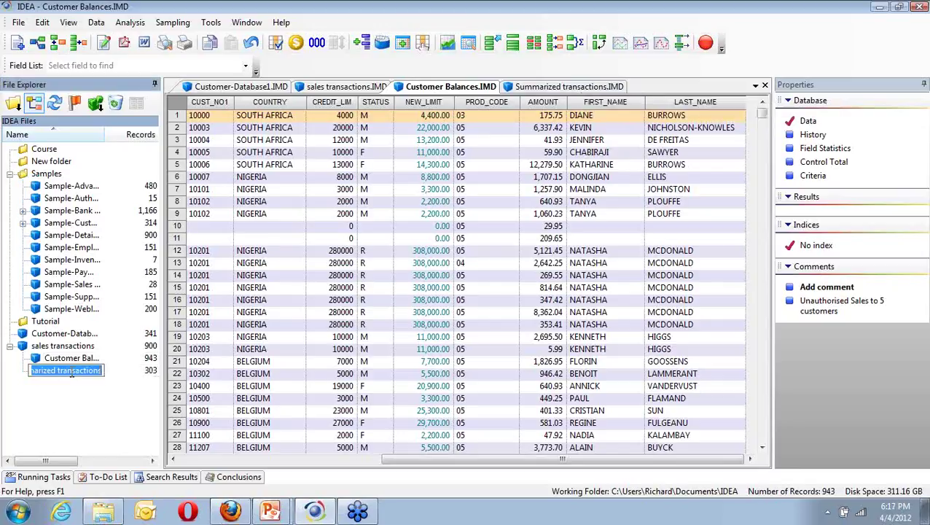
{"action": "left_click", "coordinate": [564, 88]}
{"action": "left_click_drag", "start_coordinate": [543, 88], "coordinate": [587, 92]}
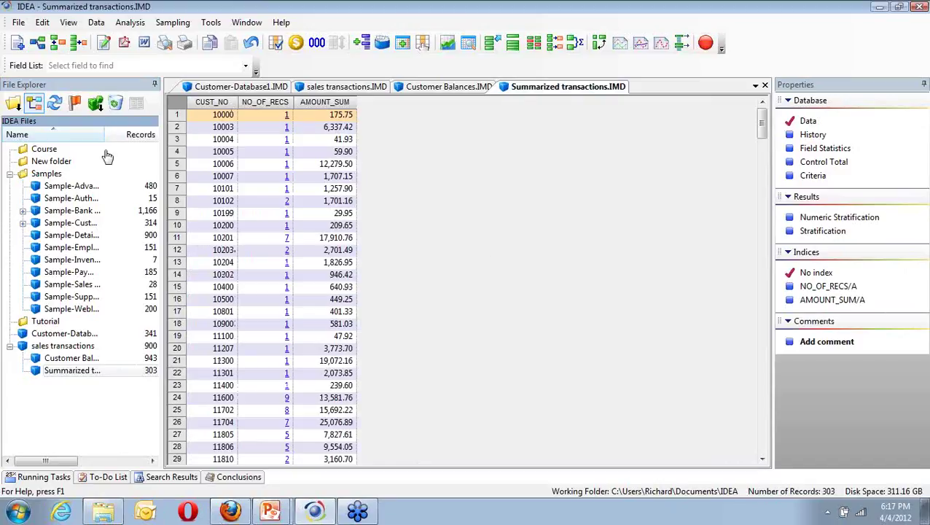
{"action": "left_click", "coordinate": [18, 22]}
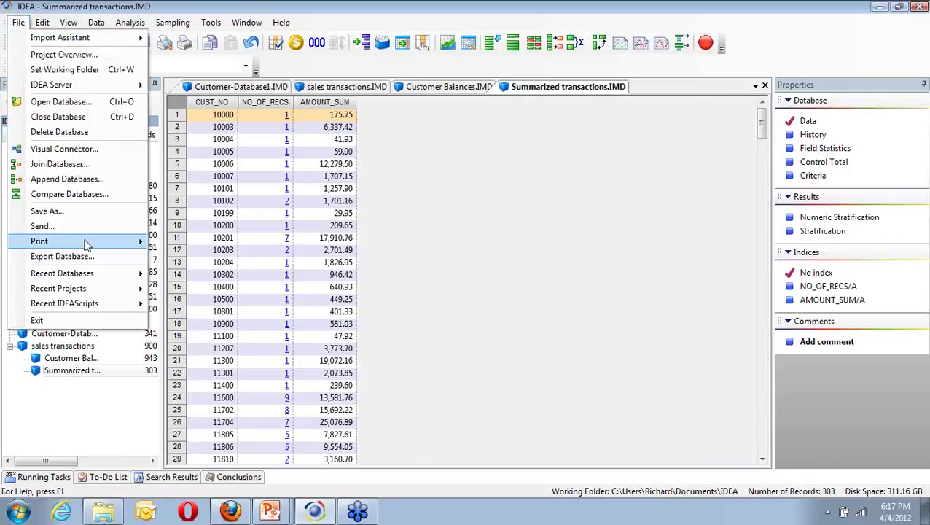
{"action": "left_click", "coordinate": [90, 210]}
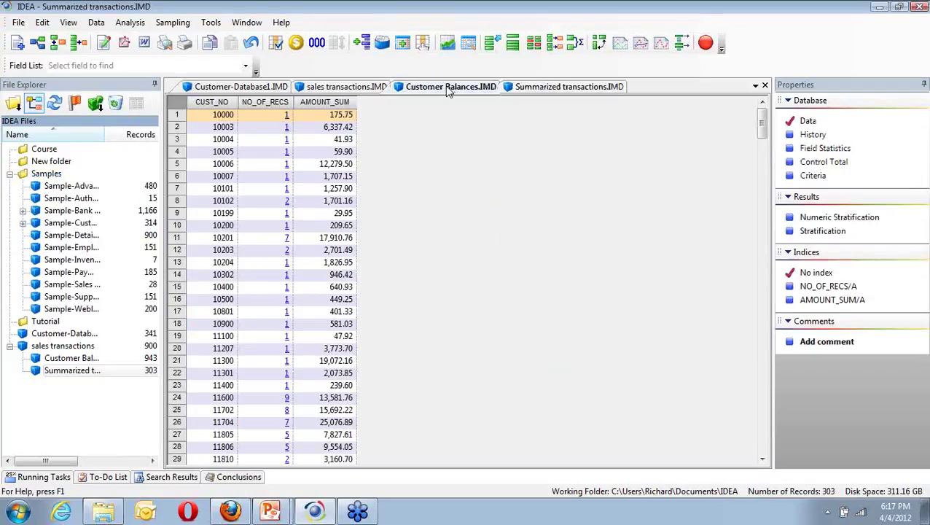
Step: Try to join Customer Balances as the primary database with Summarized transactions as the secondary database, keeping matches only
{"action": "left_click", "coordinate": [448, 87]}
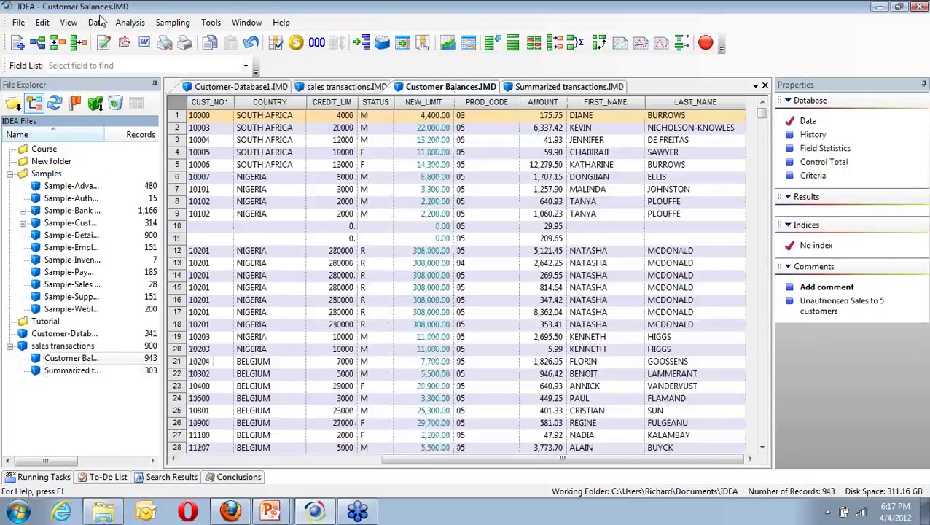
{"action": "left_click", "coordinate": [18, 22]}
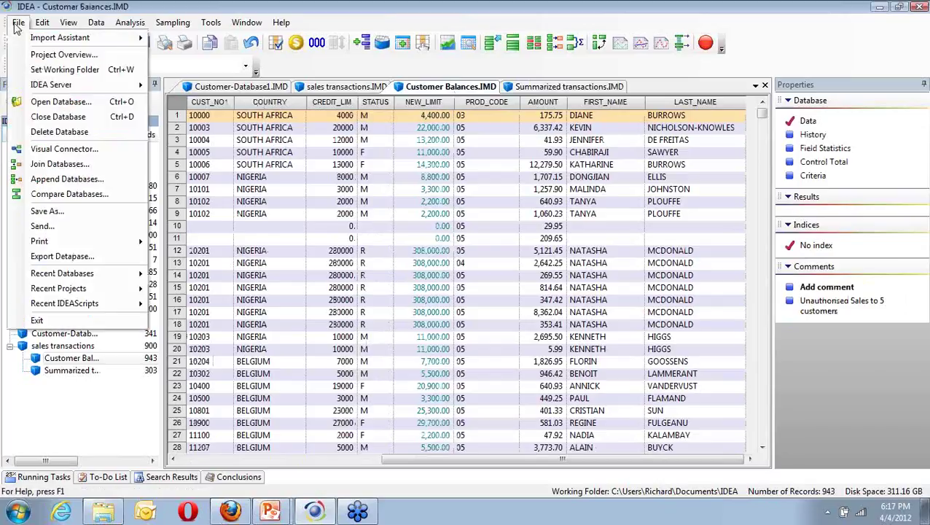
{"action": "left_click", "coordinate": [84, 170]}
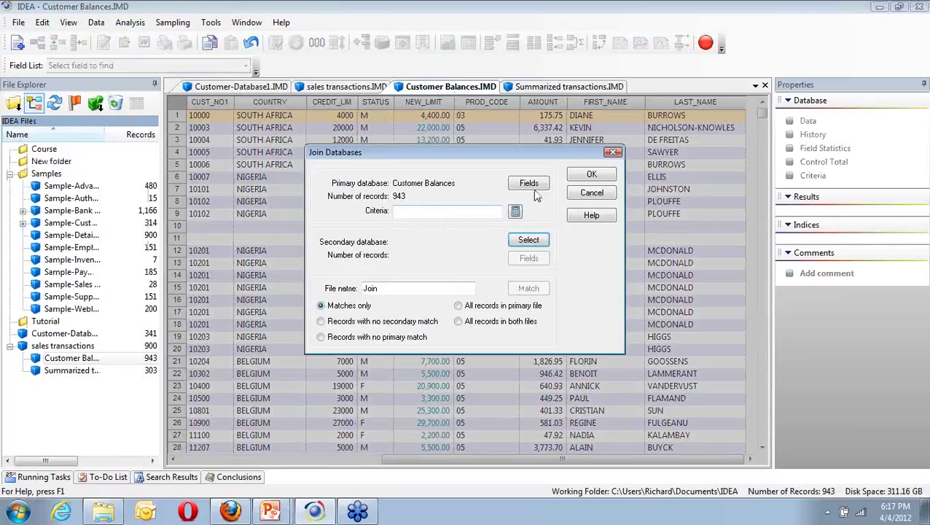
{"action": "left_click", "coordinate": [530, 243]}
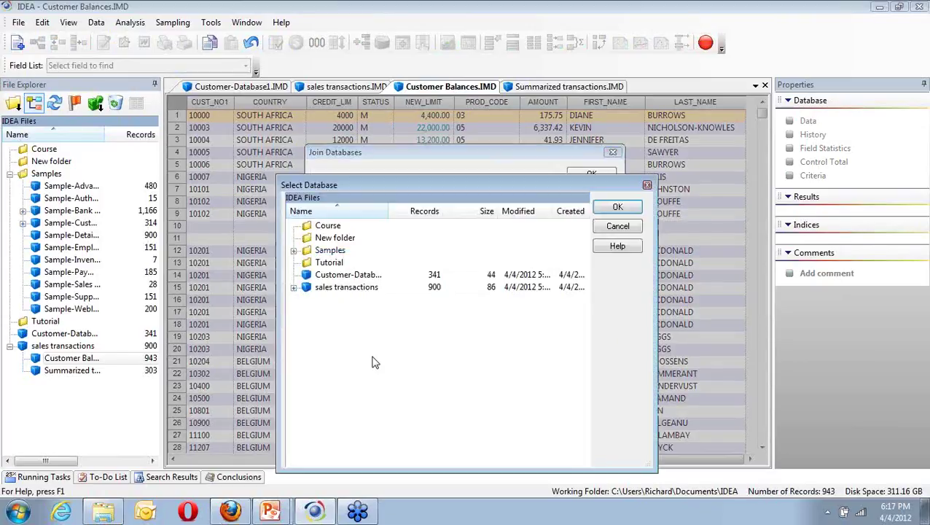
{"action": "left_click", "coordinate": [294, 288]}
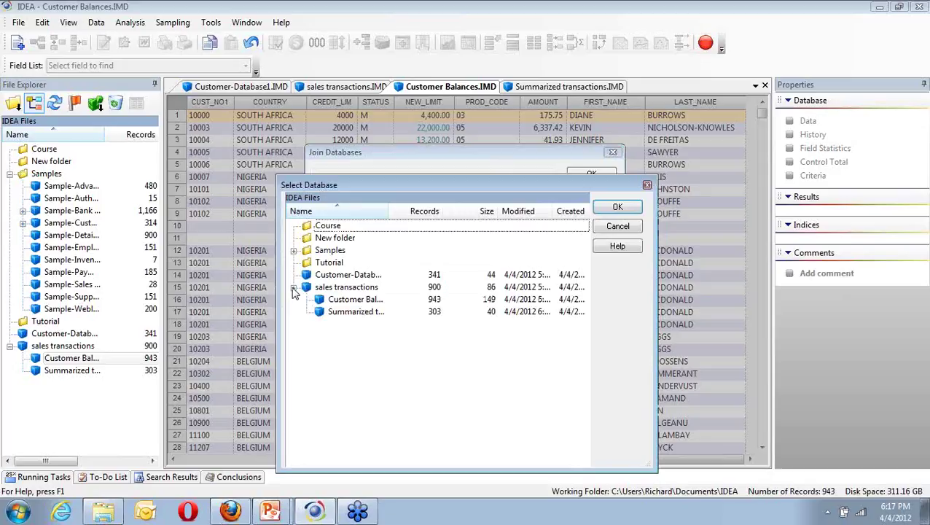
{"action": "left_click", "coordinate": [363, 316]}
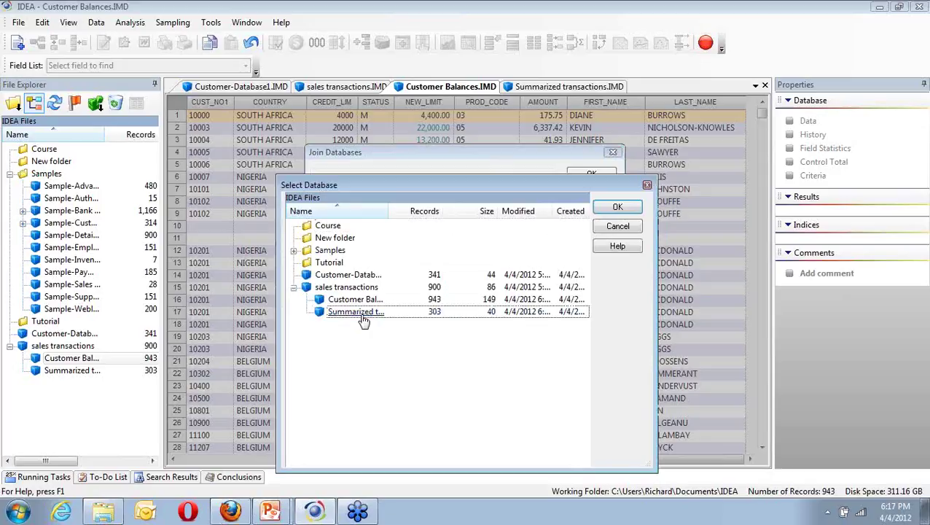
{"action": "double_click", "coordinate": [364, 322]}
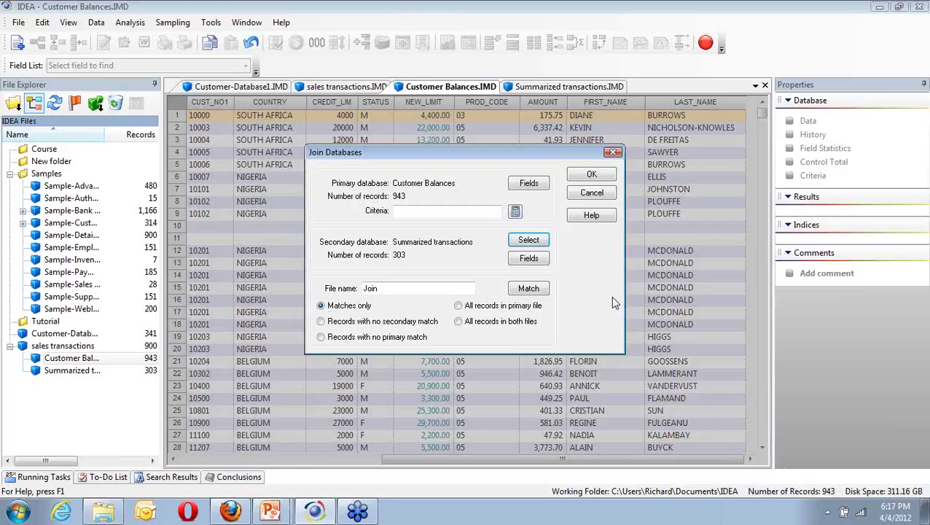
{"action": "left_click", "coordinate": [592, 178]}
{"action": "left_click", "coordinate": [589, 300]}
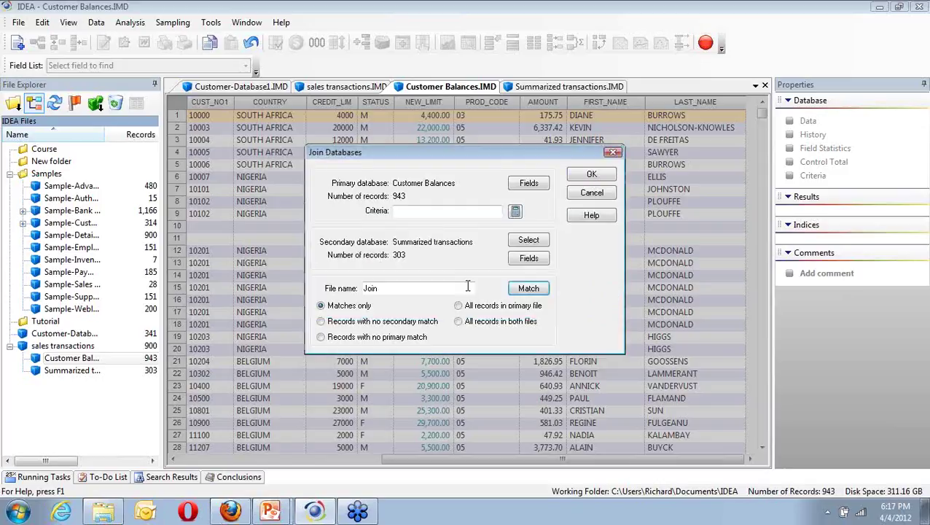
Step: Include the CUST_NO, NO_OF_RECS and AMOUNT_SUM fields from the secondary database in the join
{"action": "left_click", "coordinate": [528, 240]}
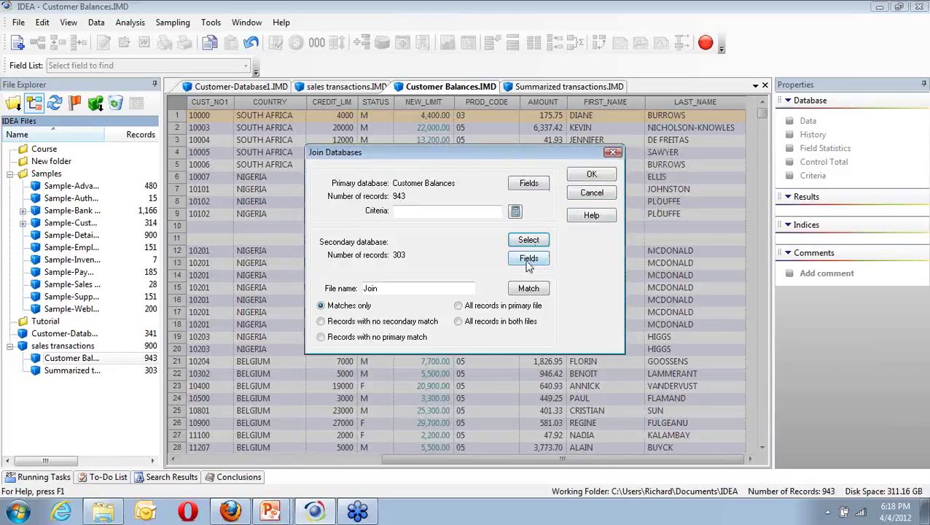
{"action": "left_click", "coordinate": [516, 212]}
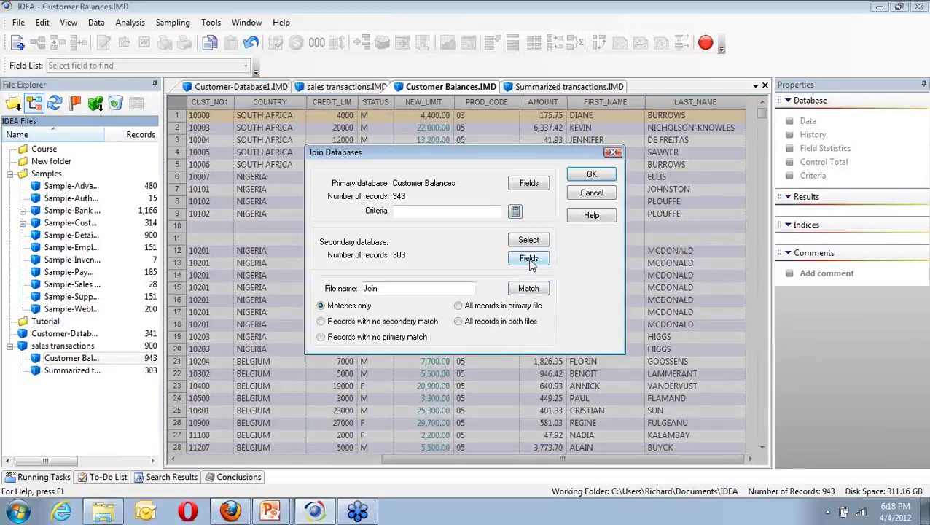
{"action": "left_click", "coordinate": [530, 260]}
{"action": "left_click", "coordinate": [373, 225]}
{"action": "left_click", "coordinate": [372, 225]}
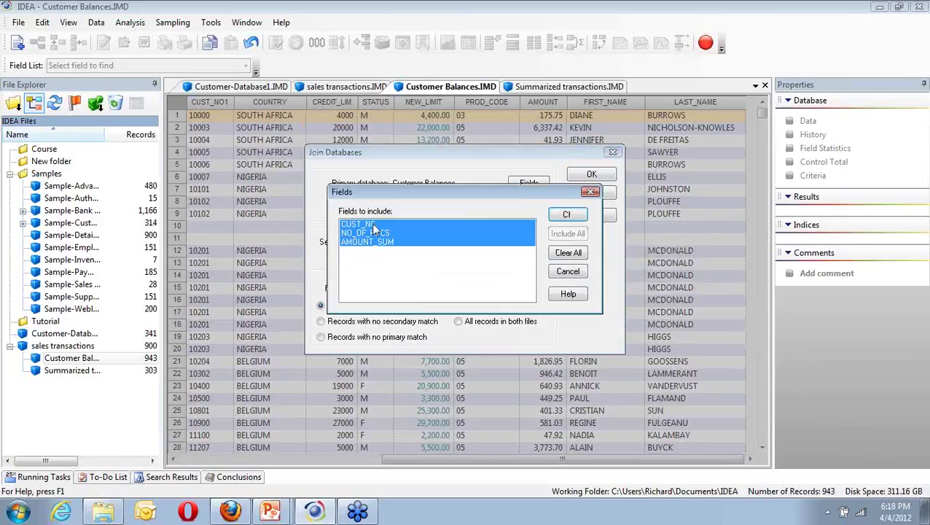
{"action": "left_click", "coordinate": [566, 214]}
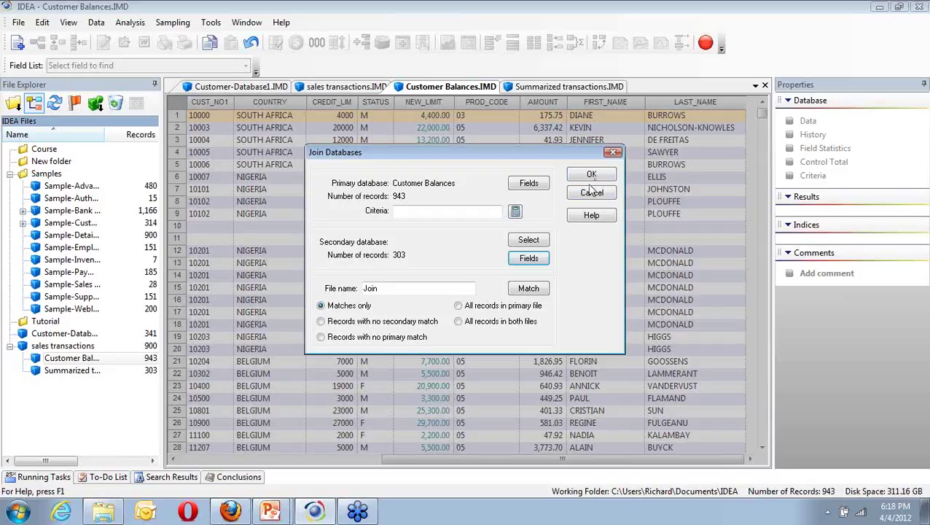
Step: Try to match the primary CUST_NO (C) field with the secondary CUST_NO (N) field as the join key
{"action": "left_click", "coordinate": [530, 289]}
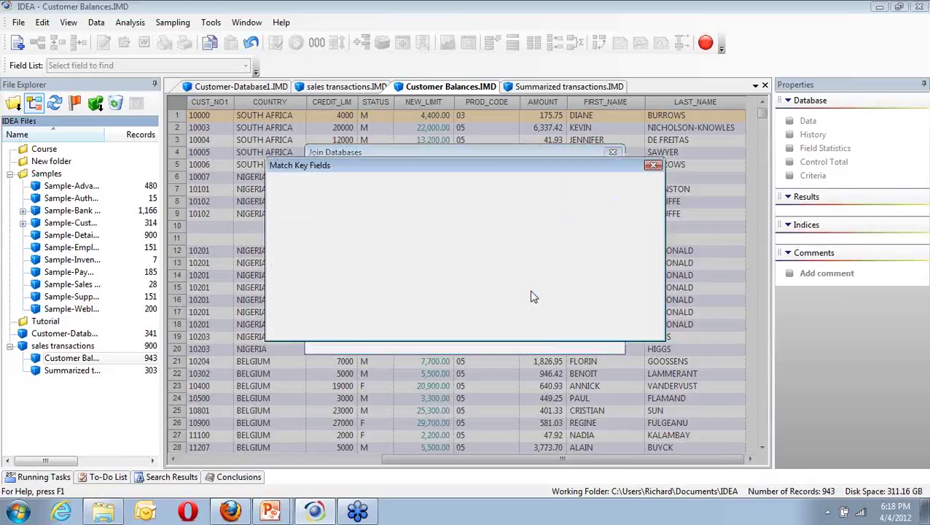
{"action": "left_click", "coordinate": [374, 199]}
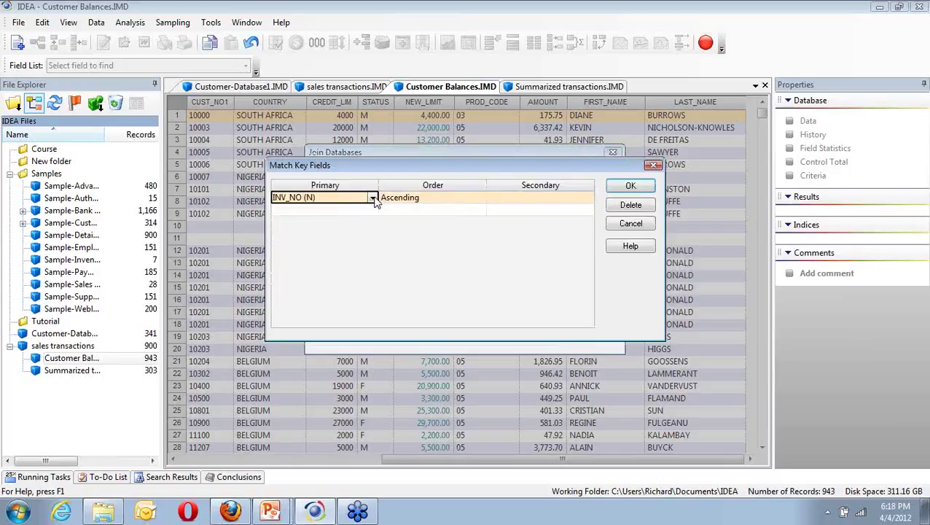
{"action": "left_click", "coordinate": [373, 199]}
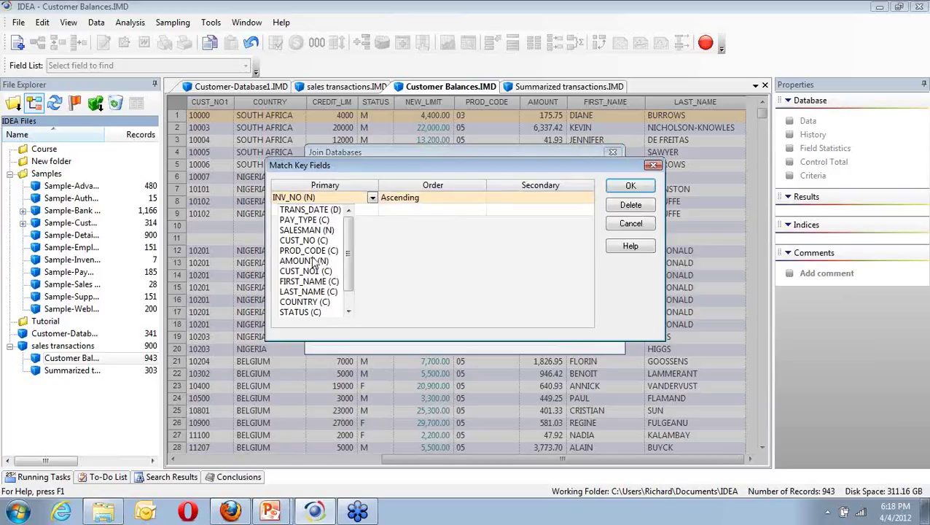
{"action": "left_click", "coordinate": [316, 241]}
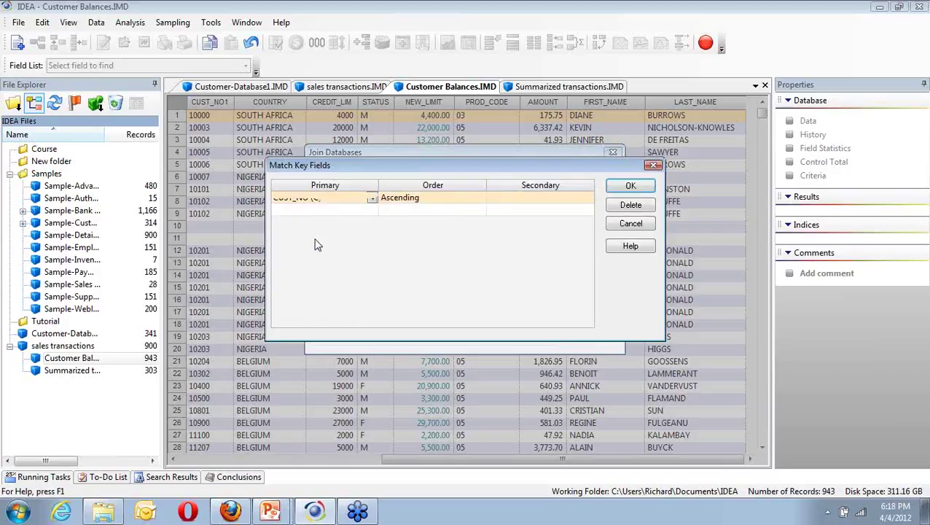
{"action": "left_click", "coordinate": [562, 206]}
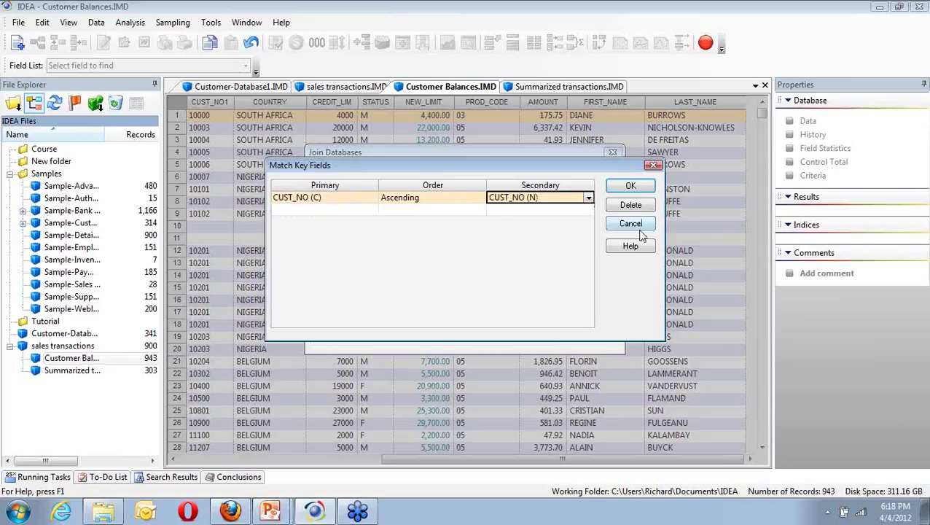
{"action": "left_click", "coordinate": [356, 202]}
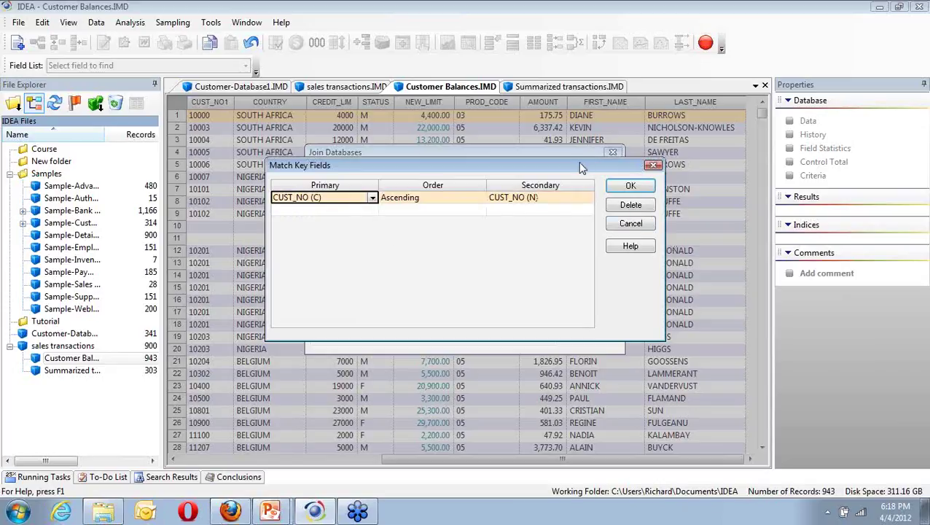
{"action": "left_click", "coordinate": [637, 227]}
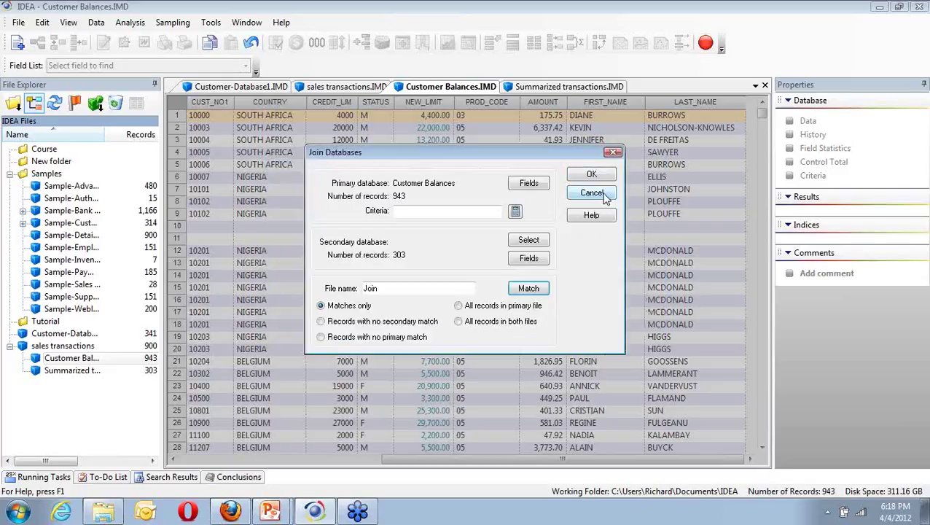
{"action": "left_click", "coordinate": [592, 194]}
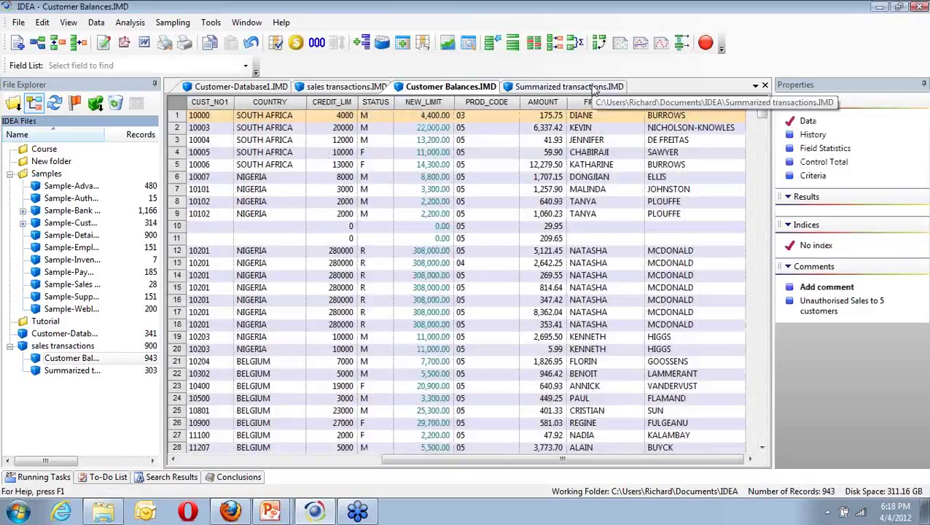
Step: Change the CUST_NO field type to Character in the Summarized transactions database and accept the field change
{"action": "left_click", "coordinate": [594, 89]}
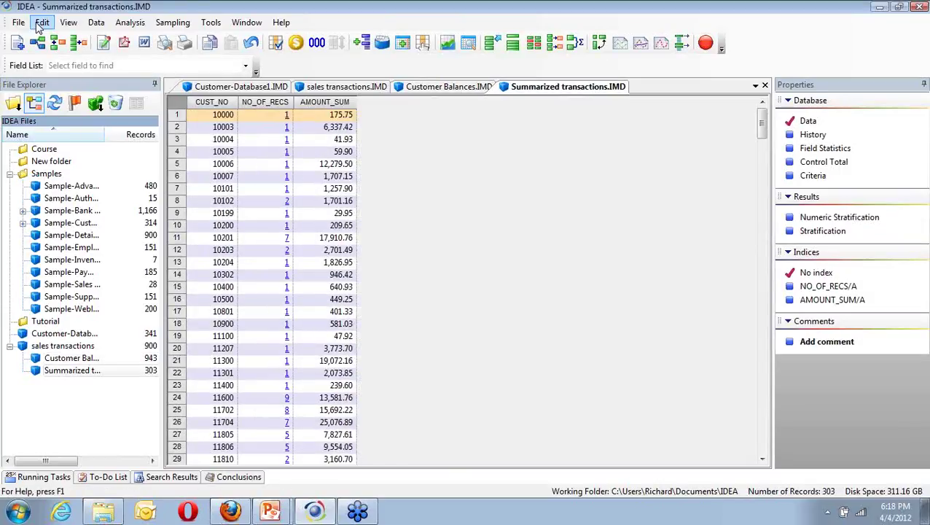
{"action": "left_click", "coordinate": [98, 24]}
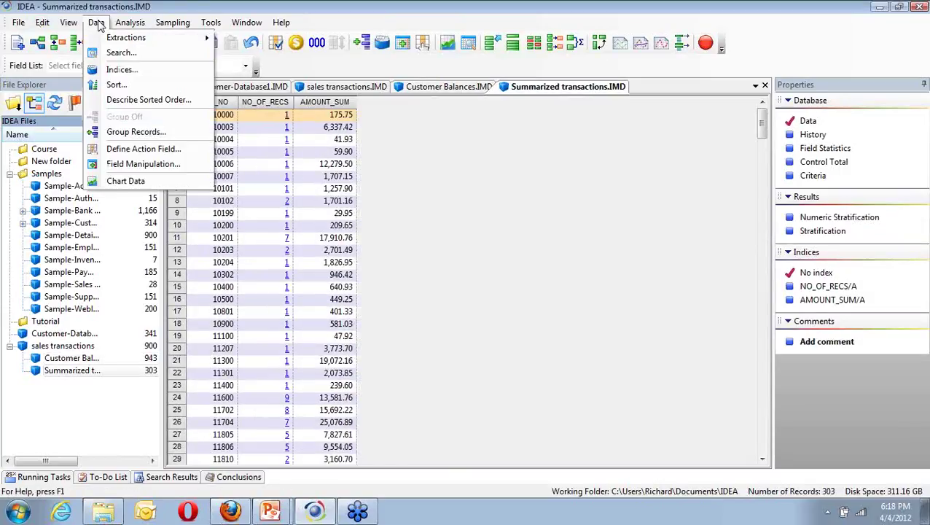
{"action": "left_click", "coordinate": [145, 165]}
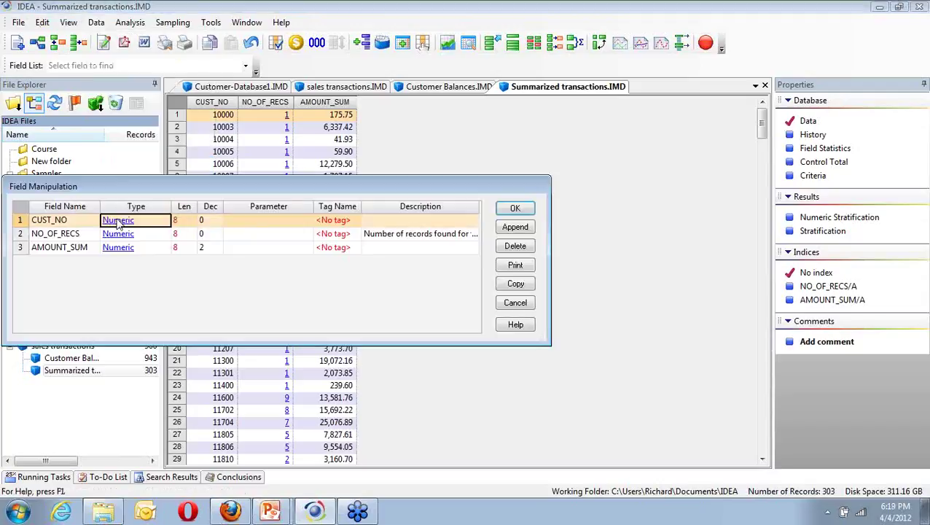
{"action": "left_click", "coordinate": [117, 233]}
{"action": "left_click", "coordinate": [125, 234]}
{"action": "left_click", "coordinate": [517, 210]}
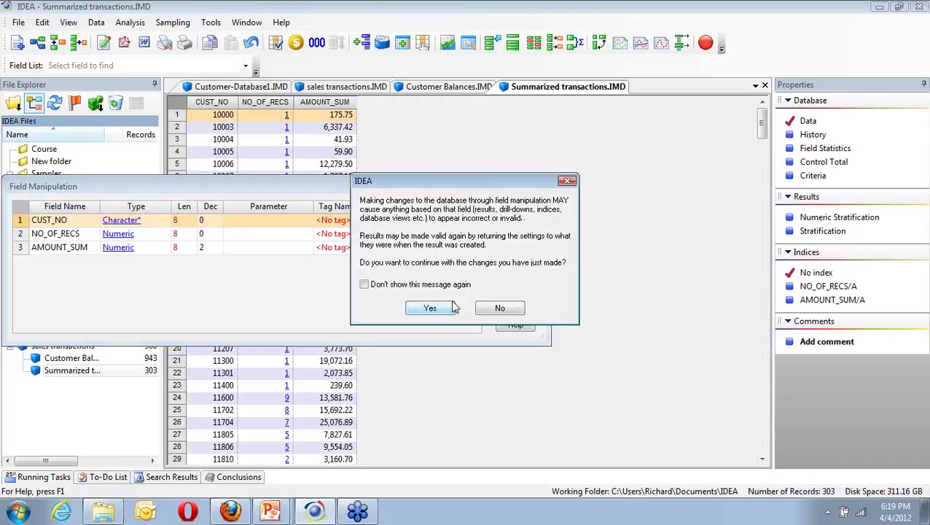
{"action": "left_click", "coordinate": [431, 308]}
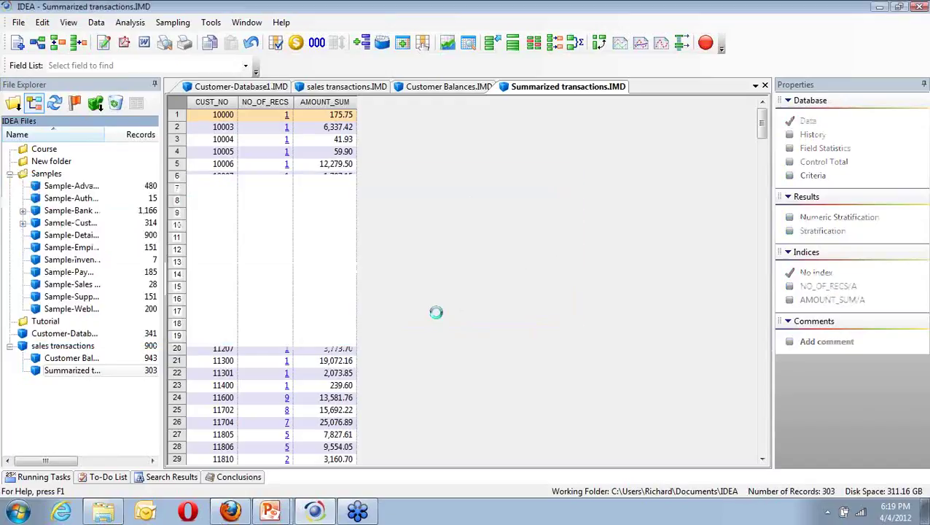
Step: Set up a database join with Customer Balances as the primary database and Summarized transactions as the secondary database
{"action": "left_click", "coordinate": [449, 87]}
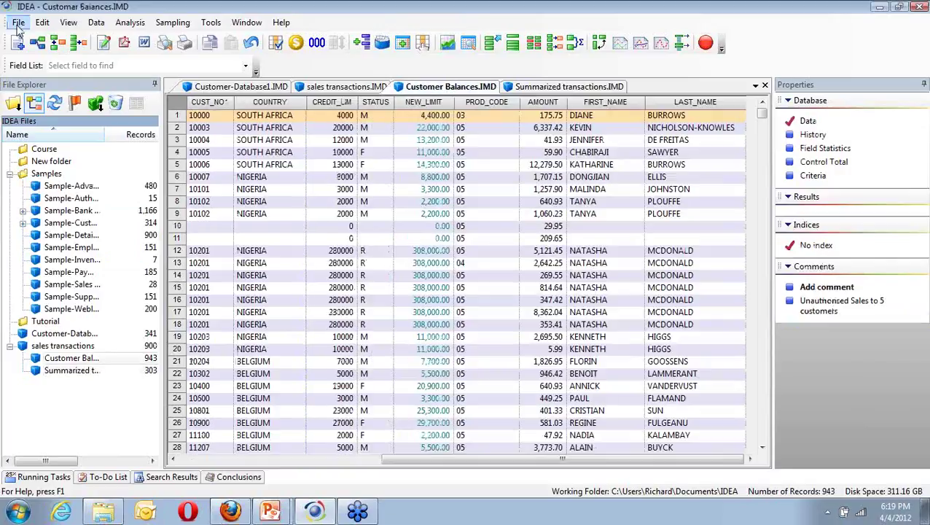
{"action": "left_click", "coordinate": [18, 22]}
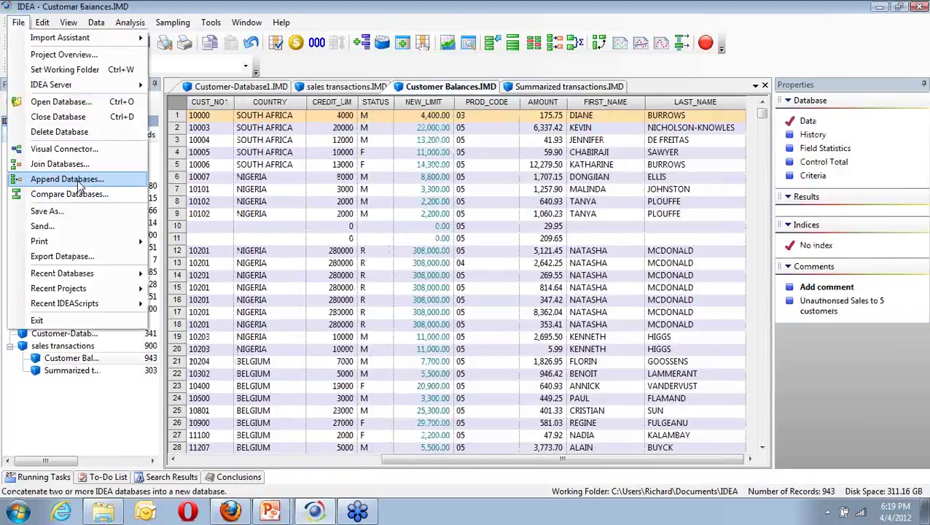
{"action": "left_click", "coordinate": [54, 166]}
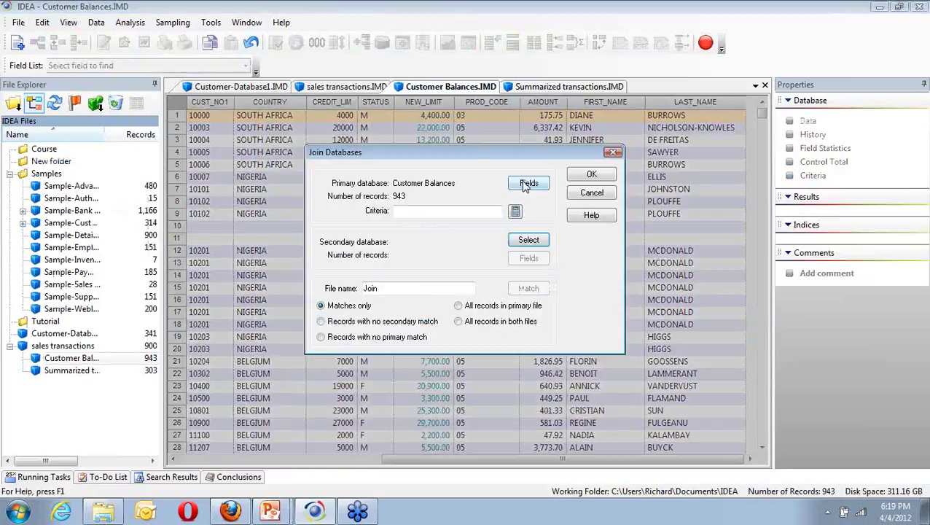
{"action": "left_click", "coordinate": [527, 185]}
{"action": "left_click", "coordinate": [575, 218]}
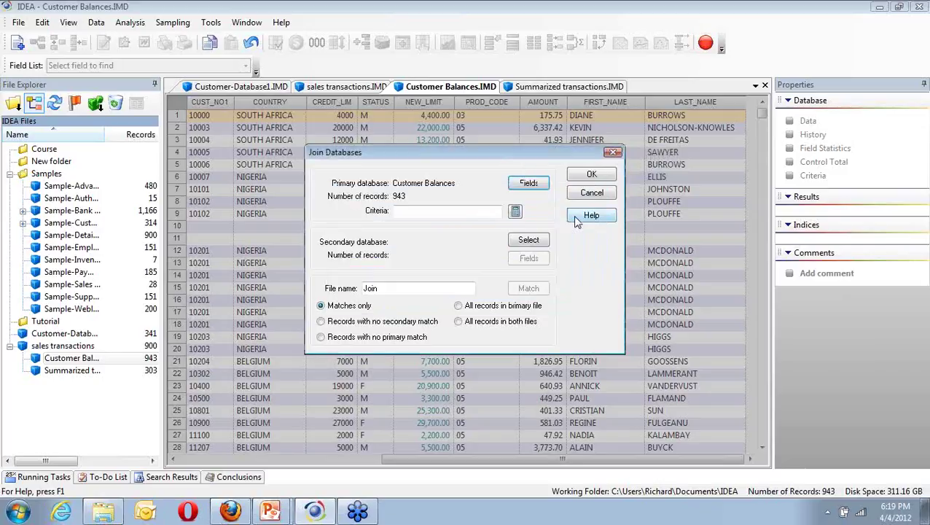
{"action": "left_click", "coordinate": [524, 242]}
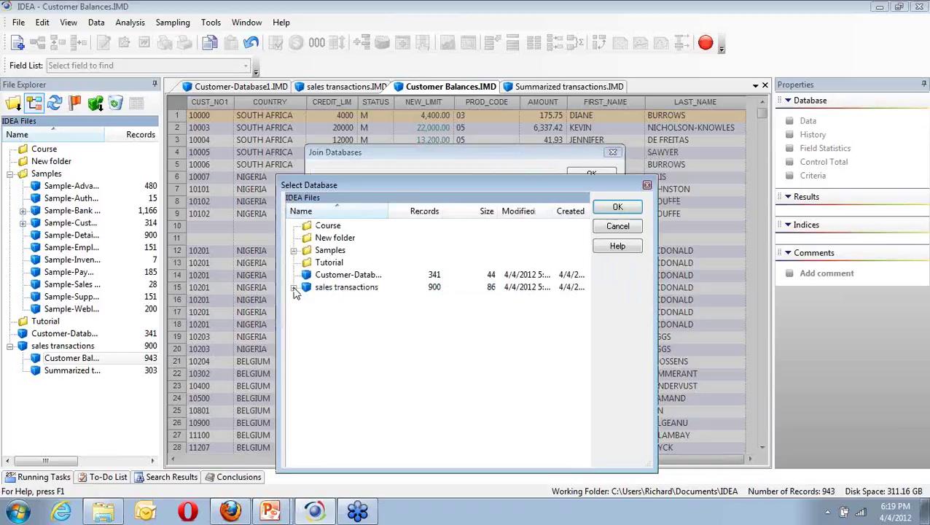
{"action": "left_click", "coordinate": [293, 288]}
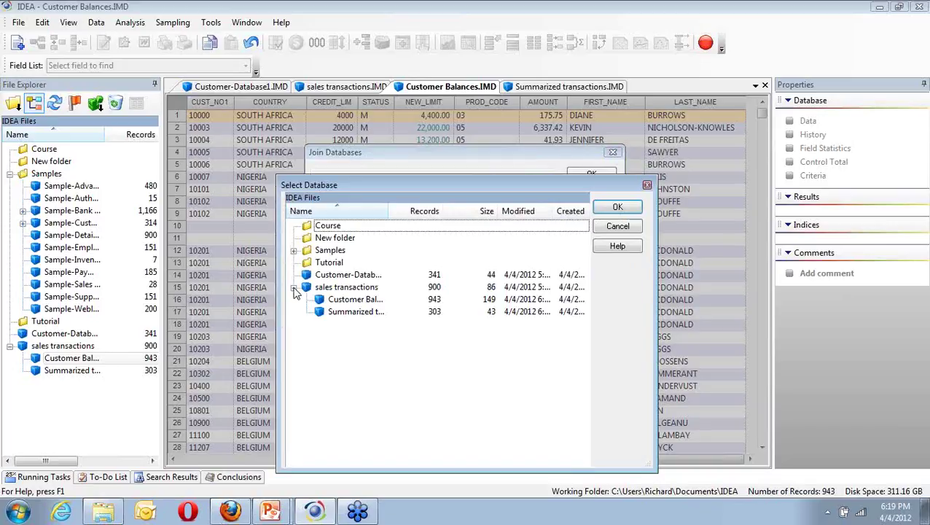
{"action": "double_click", "coordinate": [356, 311]}
Step: Match the primary CUST_NO (C) field with the secondary CUST_NO (C) field, and run the matches-only join as Join
{"action": "left_click", "coordinate": [583, 286]}
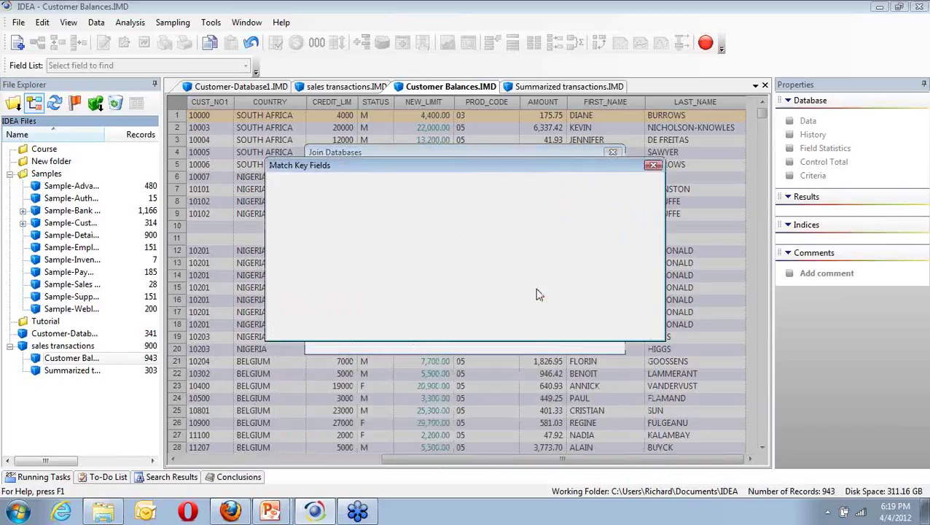
{"action": "left_click", "coordinate": [317, 203]}
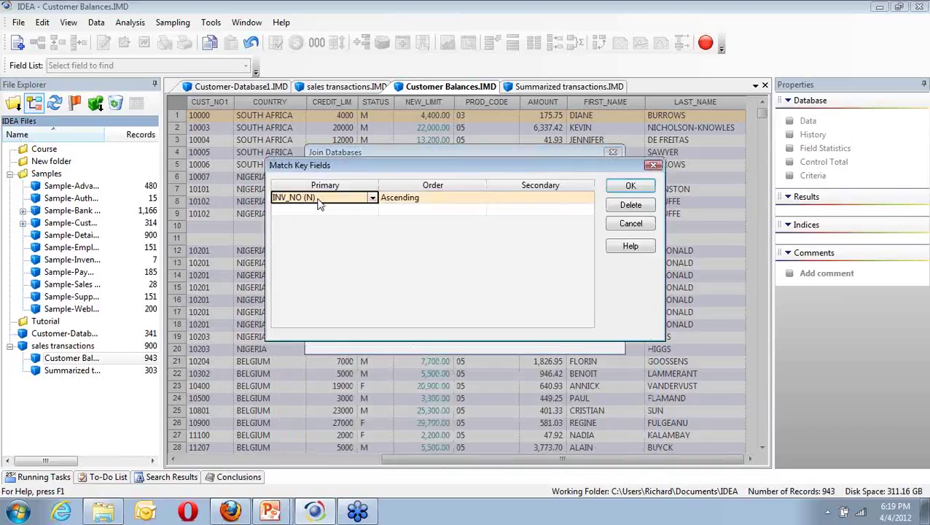
{"action": "left_click", "coordinate": [372, 198]}
{"action": "left_click", "coordinate": [320, 242]}
{"action": "left_click", "coordinate": [576, 205]}
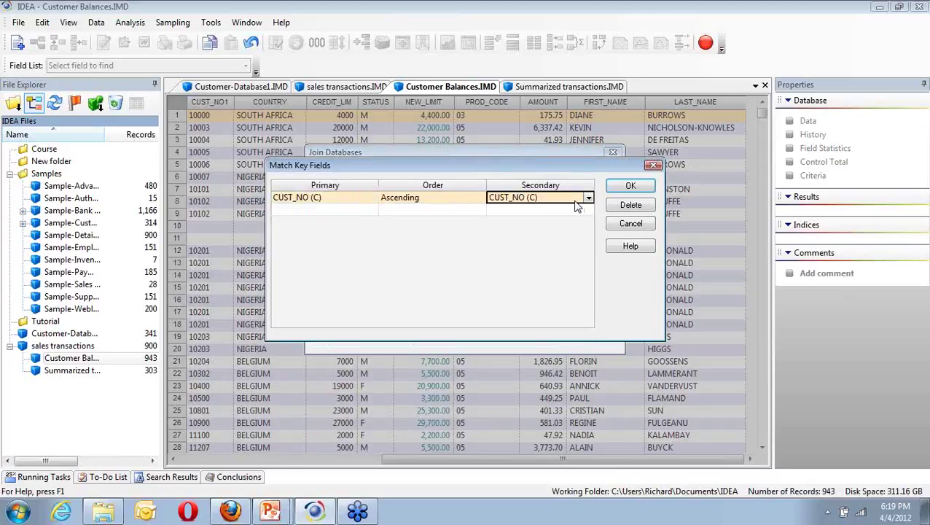
{"action": "left_click", "coordinate": [631, 187]}
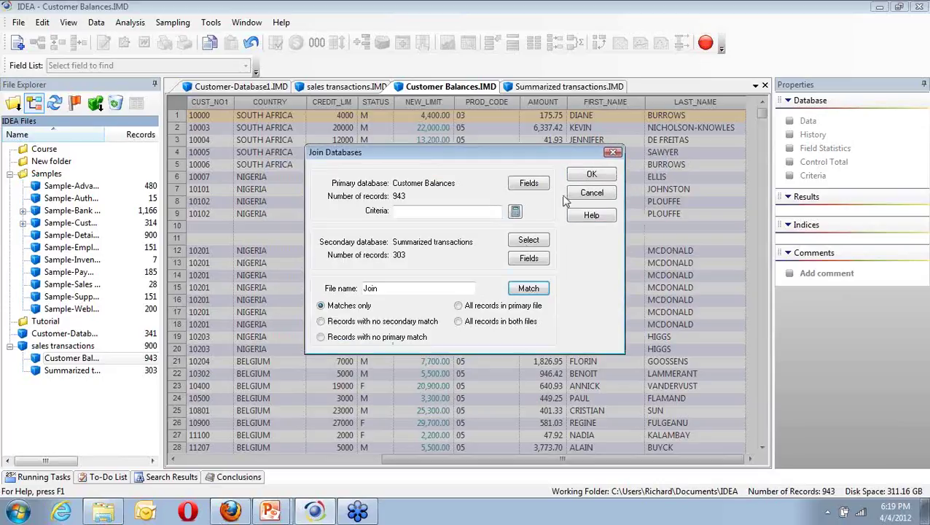
{"action": "left_click", "coordinate": [600, 177]}
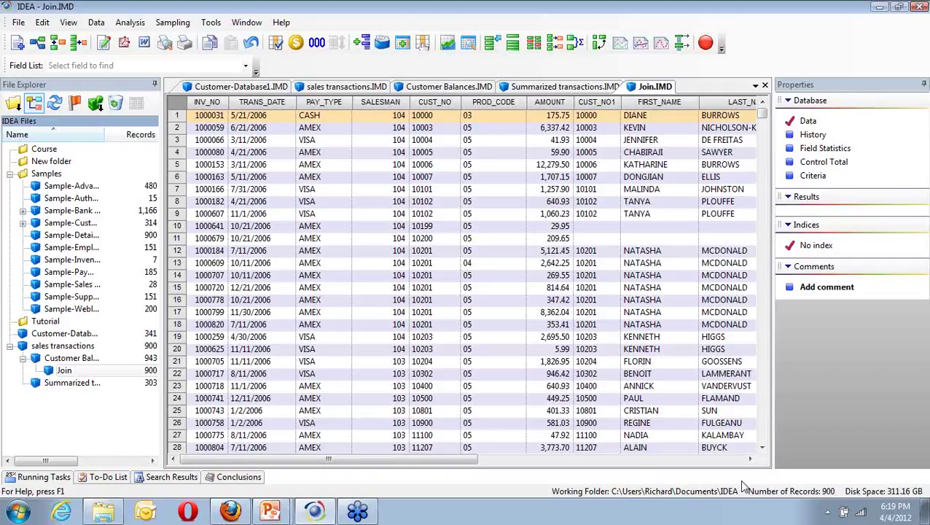
Step: Set up a direct extraction on the Join database with the criteria AMOUNT_SUM > NEW_LIMIT
{"action": "left_click", "coordinate": [730, 458]}
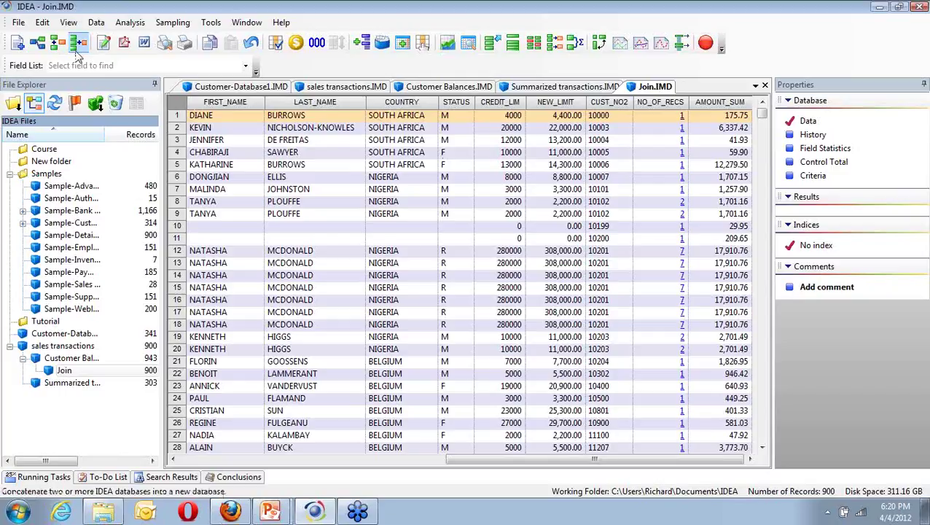
{"action": "left_click", "coordinate": [95, 23]}
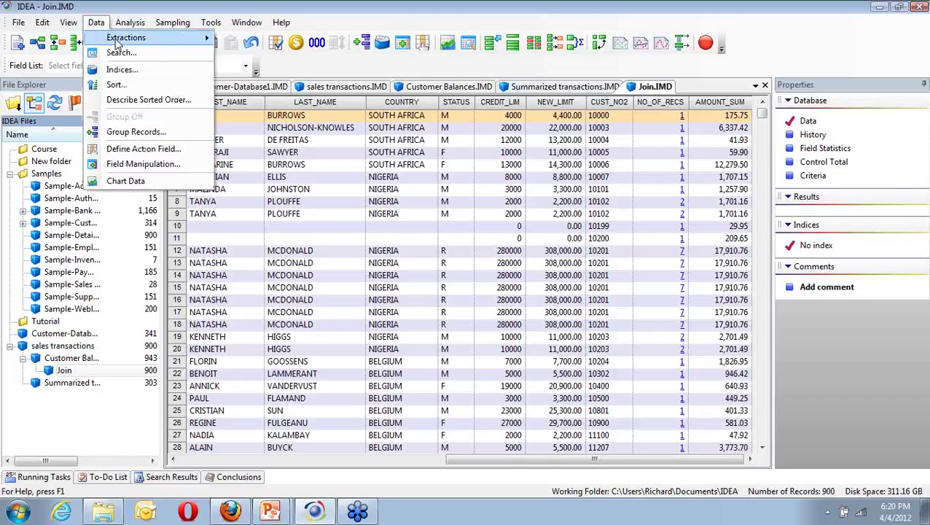
{"action": "mouse_move", "coordinate": [117, 44]}
{"action": "mouse_move", "coordinate": [195, 20]}
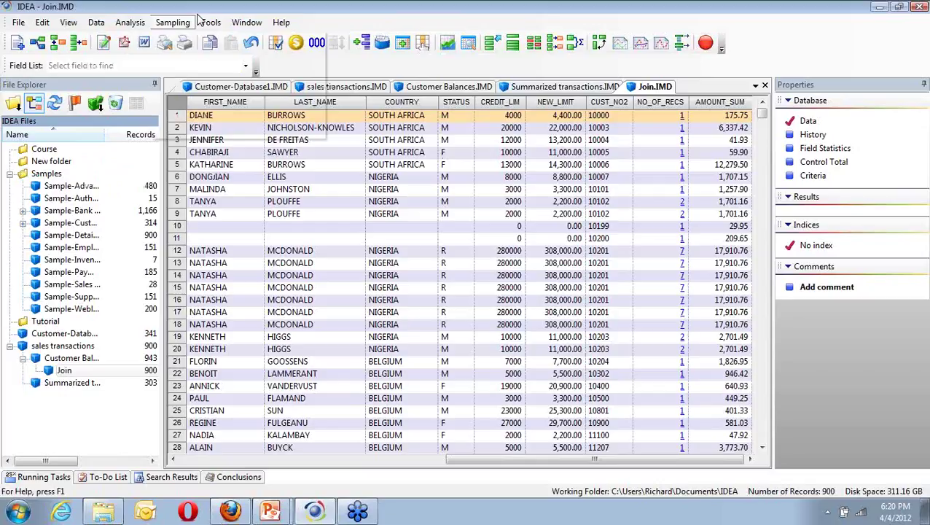
{"action": "mouse_move", "coordinate": [125, 26]}
{"action": "mouse_move", "coordinate": [96, 23]}
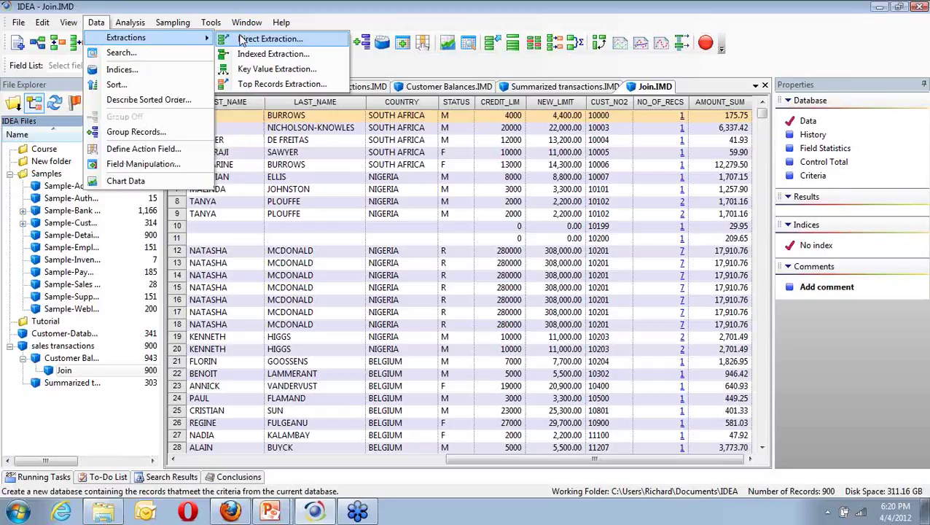
{"action": "left_click", "coordinate": [241, 39]}
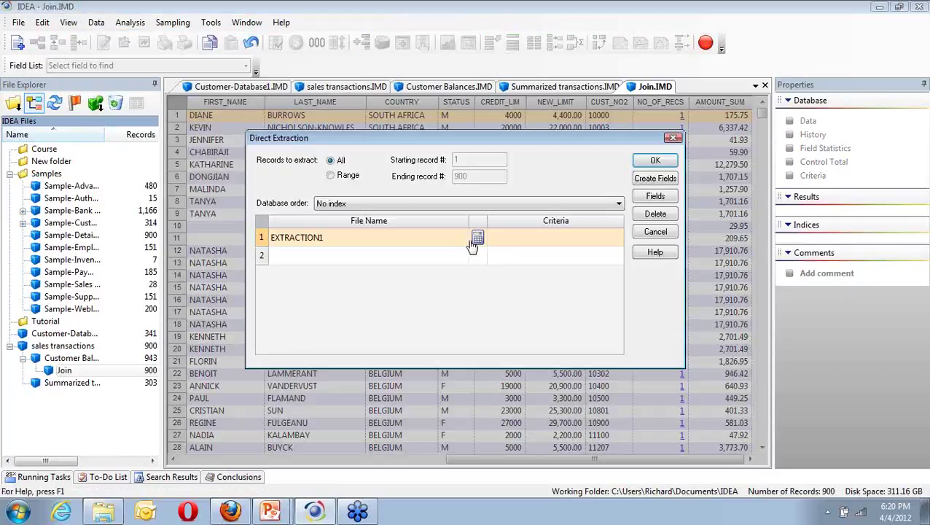
{"action": "left_click", "coordinate": [477, 238]}
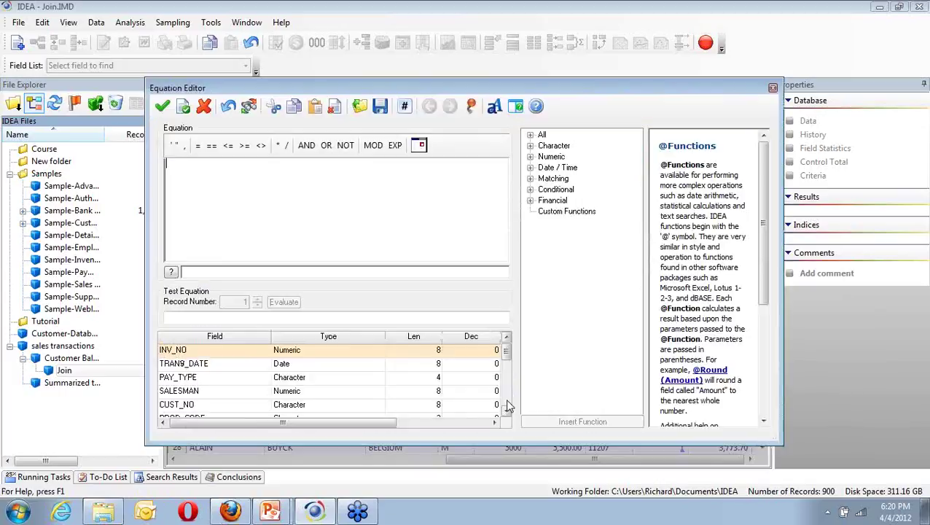
{"action": "scroll", "coordinate": [508, 407], "scroll_direction": "down", "scroll_amount": 3}
{"action": "double_click", "coordinate": [185, 404]}
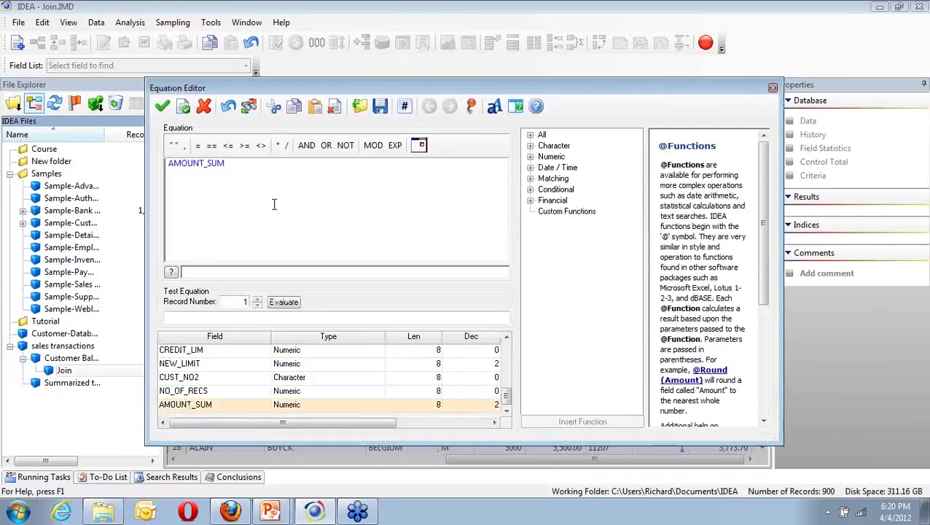
{"action": "type", "text": ">"}
{"action": "left_click", "coordinate": [508, 364]}
{"action": "left_click", "coordinate": [508, 387]}
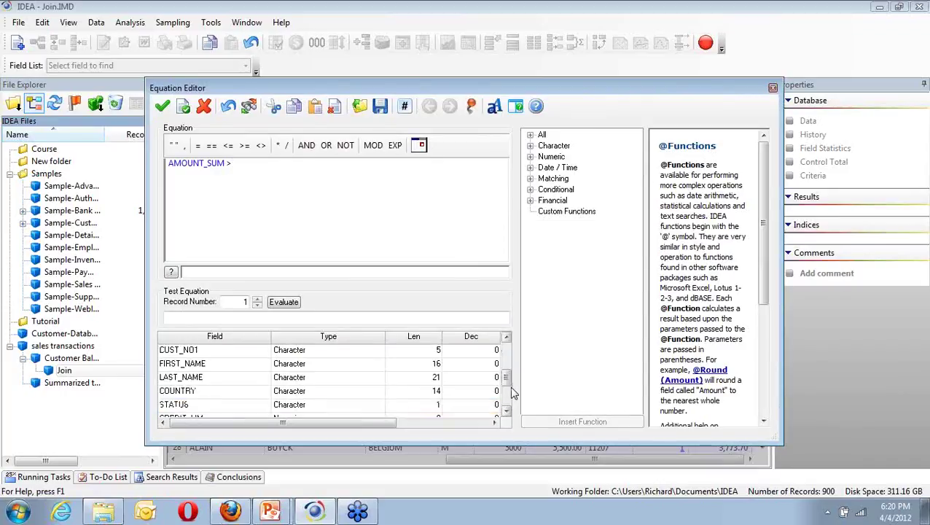
{"action": "left_click", "coordinate": [509, 401]}
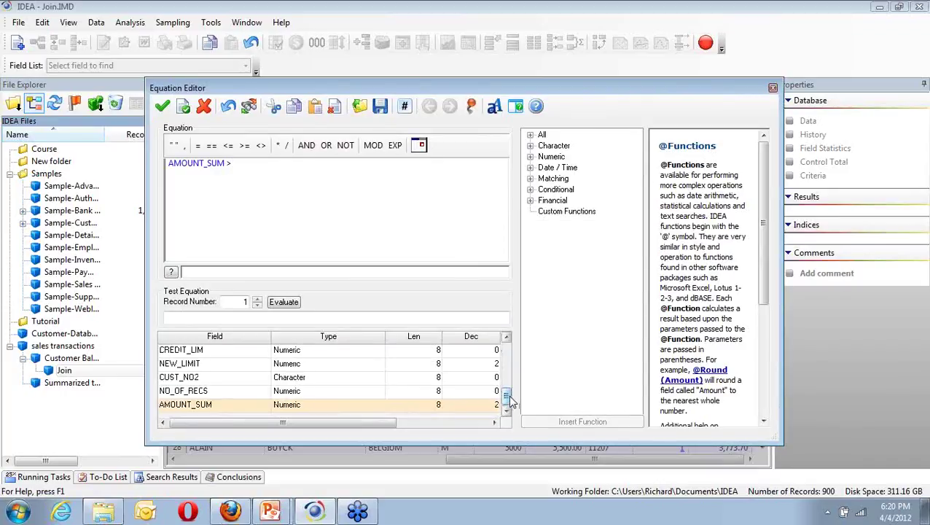
{"action": "double_click", "coordinate": [169, 365]}
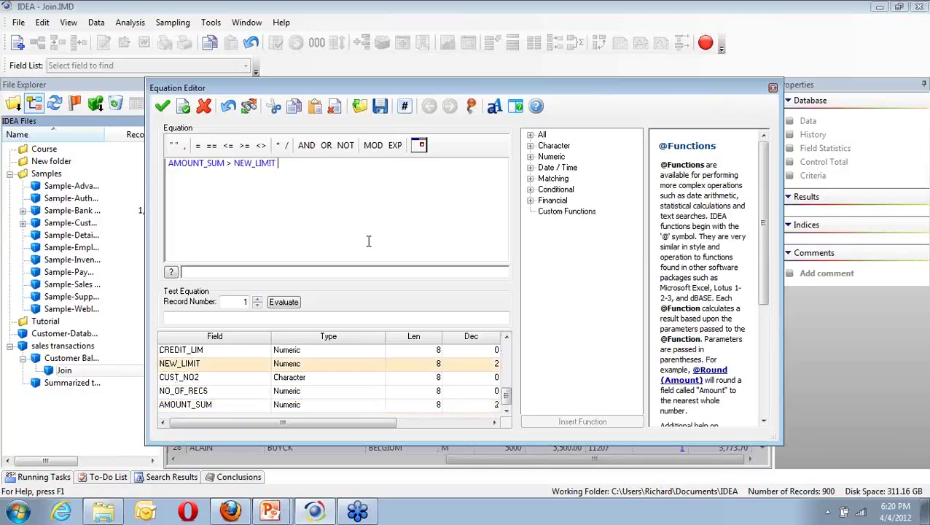
{"action": "left_click", "coordinate": [162, 109]}
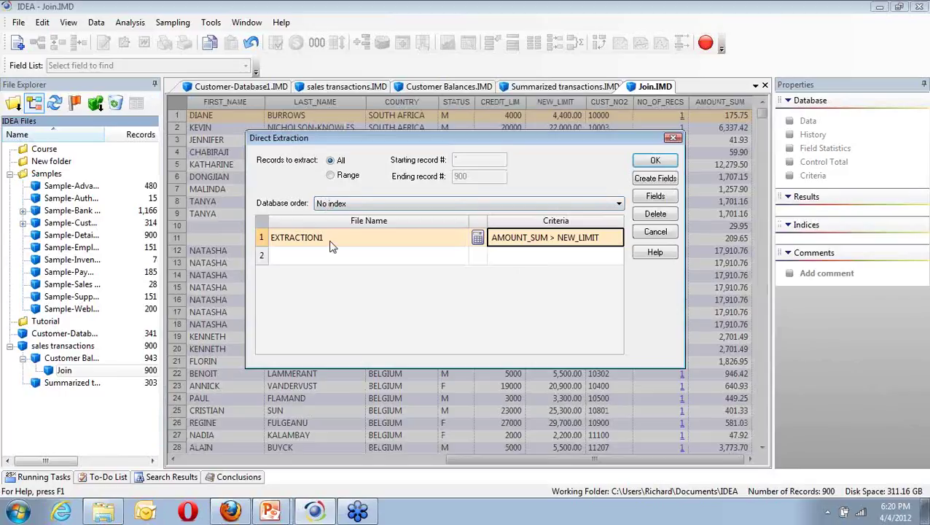
Step: Name the extraction Exceeds Credit Limit, run it, and inspect the credit limit fields of the Germany record
{"action": "left_click", "coordinate": [348, 240]}
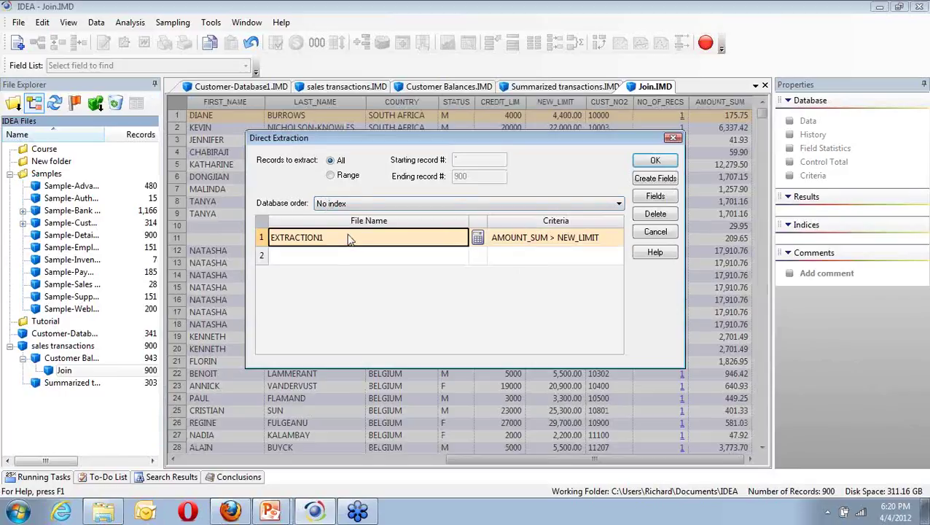
{"action": "key", "text": "Delete"}
{"action": "type", "text": "Exceed"}
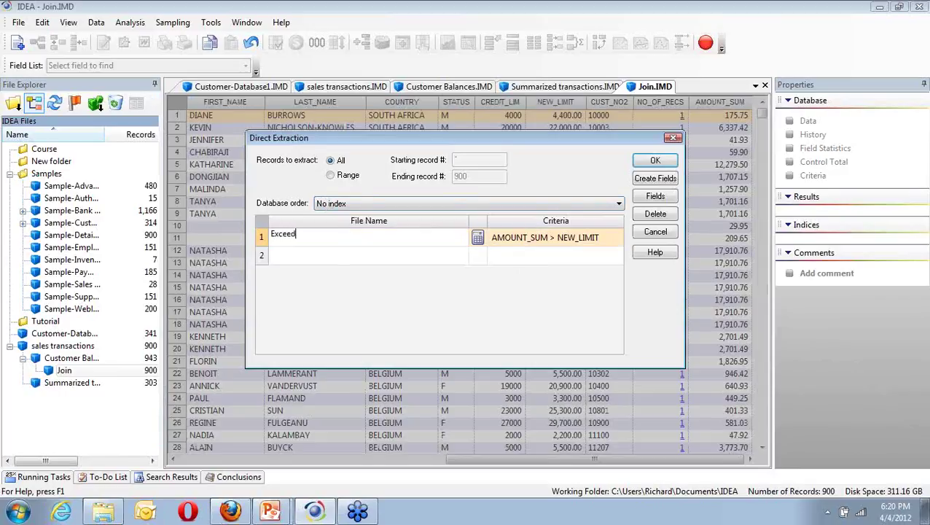
{"action": "type", "text": "s Credit Limit"}
{"action": "left_click", "coordinate": [668, 166]}
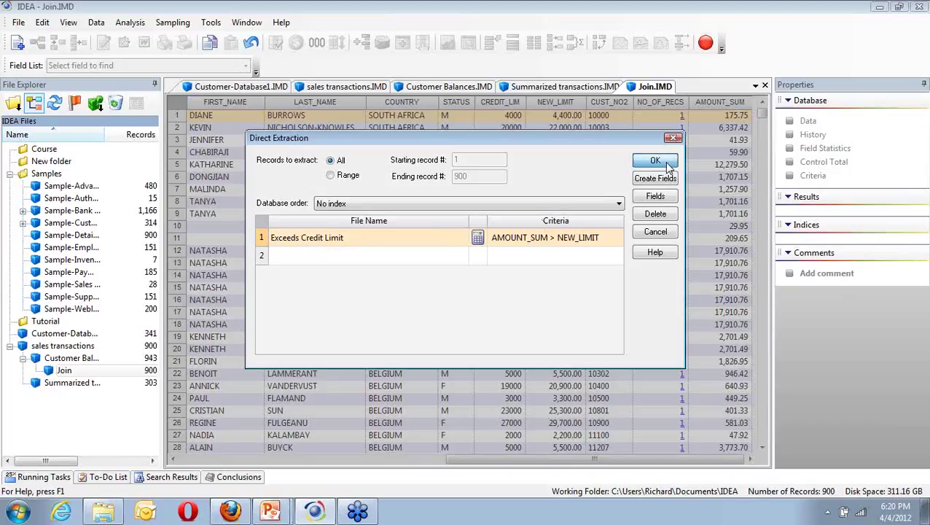
{"action": "left_click", "coordinate": [667, 166]}
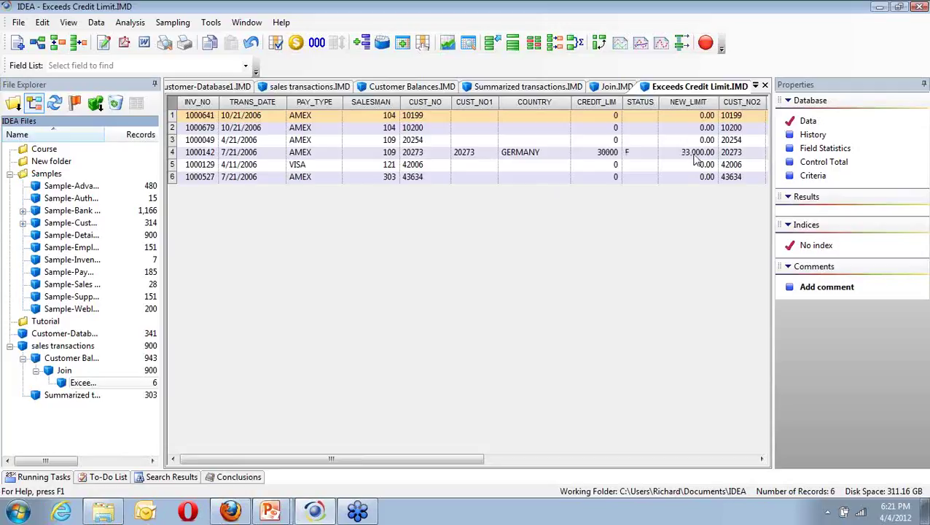
{"action": "left_click", "coordinate": [595, 155]}
{"action": "left_click", "coordinate": [686, 157]}
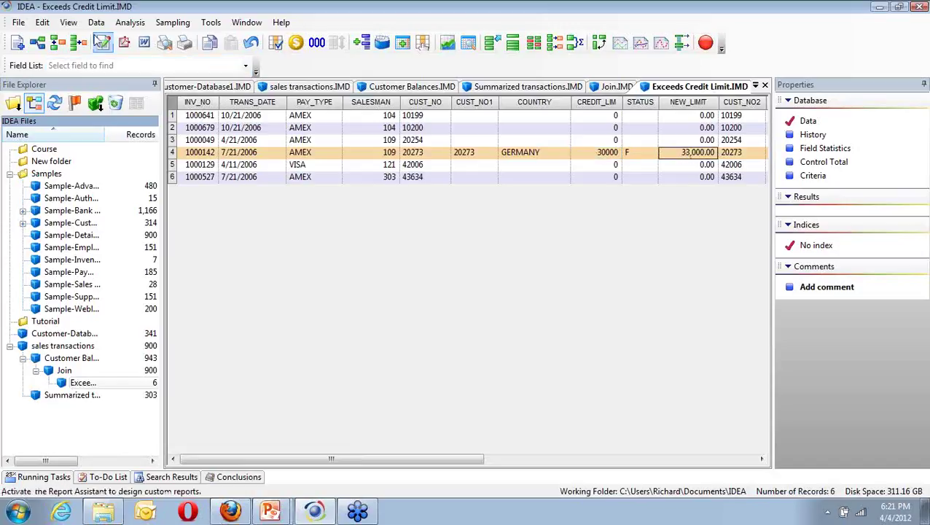
Step: Examine the field definitions of the Exceeds Credit Limit database, including the type, parameter and description of NEW_LIMIT
{"action": "left_click", "coordinate": [96, 23]}
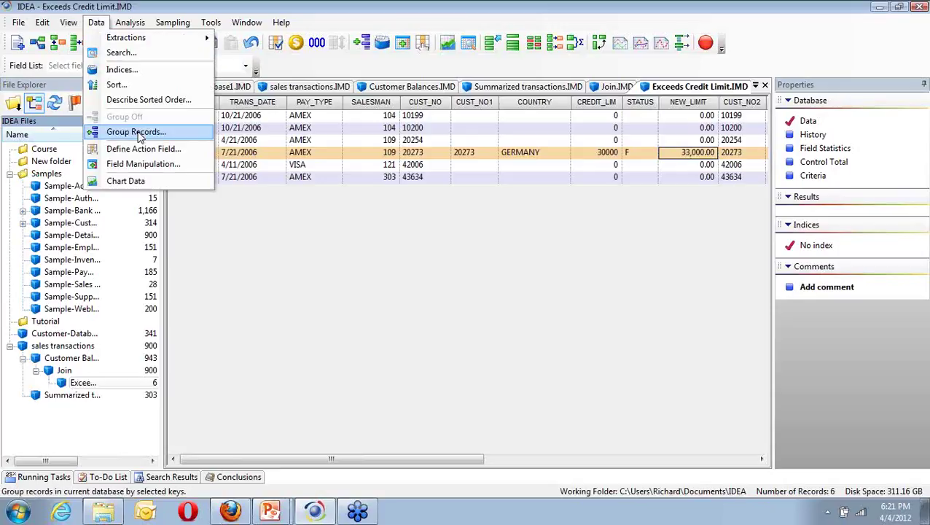
{"action": "left_click", "coordinate": [143, 164]}
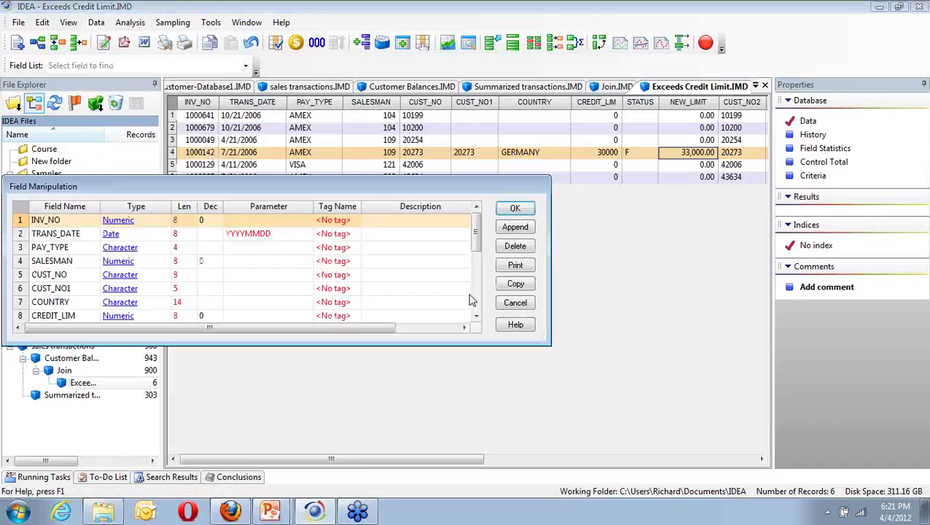
{"action": "scroll", "coordinate": [383, 253], "scroll_direction": "down", "scroll_amount": 3}
{"action": "left_click", "coordinate": [383, 252]}
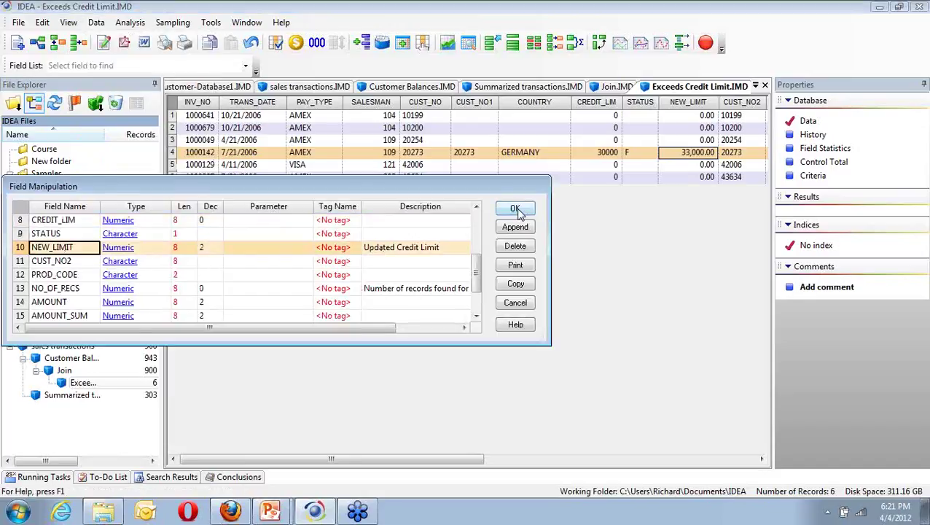
{"action": "left_click", "coordinate": [292, 250]}
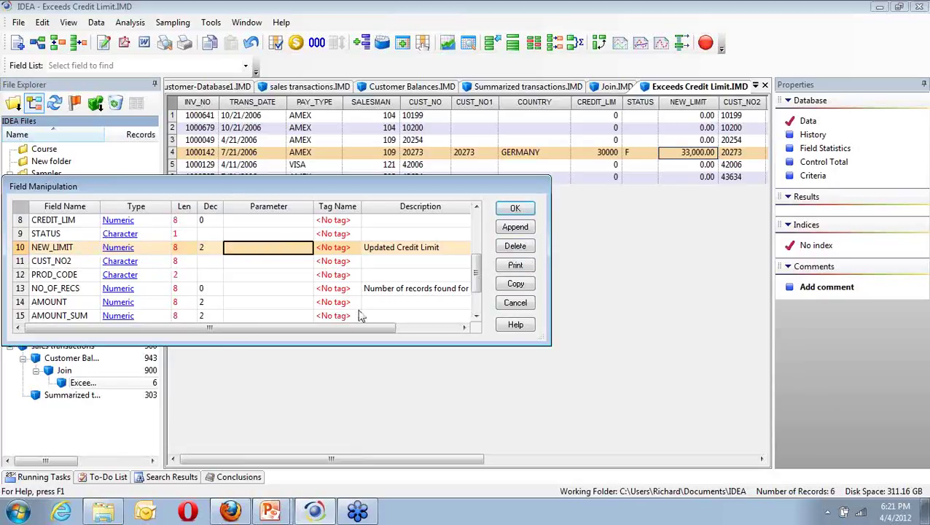
{"action": "left_click", "coordinate": [475, 277]}
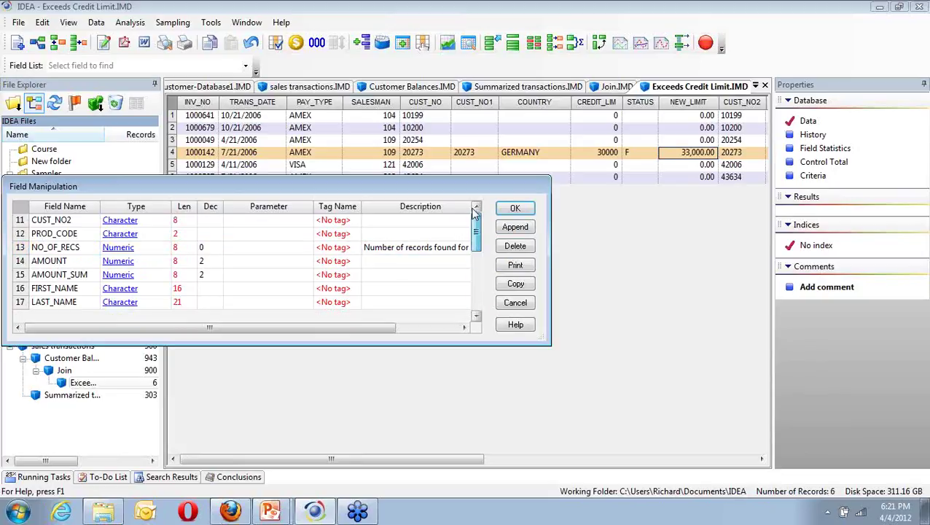
{"action": "left_click", "coordinate": [475, 209]}
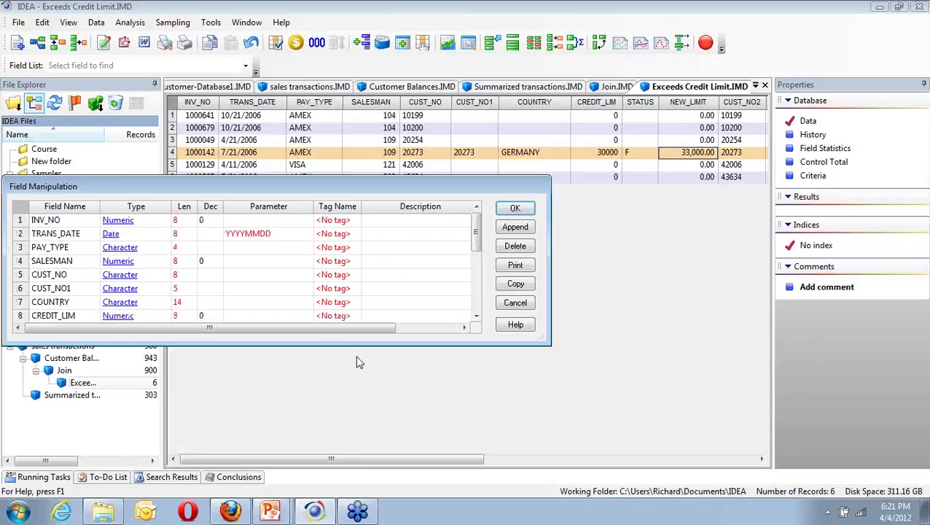
{"action": "left_click", "coordinate": [476, 307]}
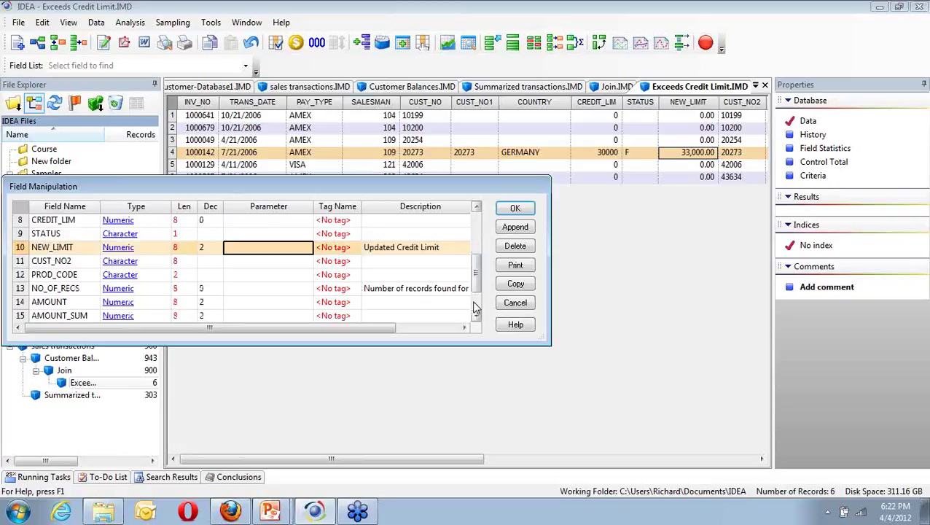
Step: Check the type choices for NEW_LIMIT, try to delete the field, and leave the field definitions without saving
{"action": "left_click", "coordinate": [121, 252]}
{"action": "left_click", "coordinate": [121, 252]}
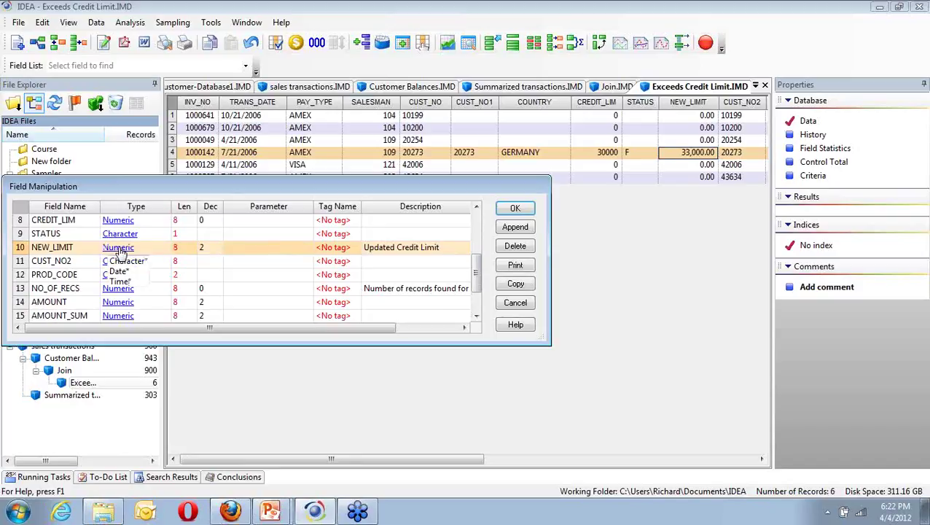
{"action": "left_click", "coordinate": [52, 251]}
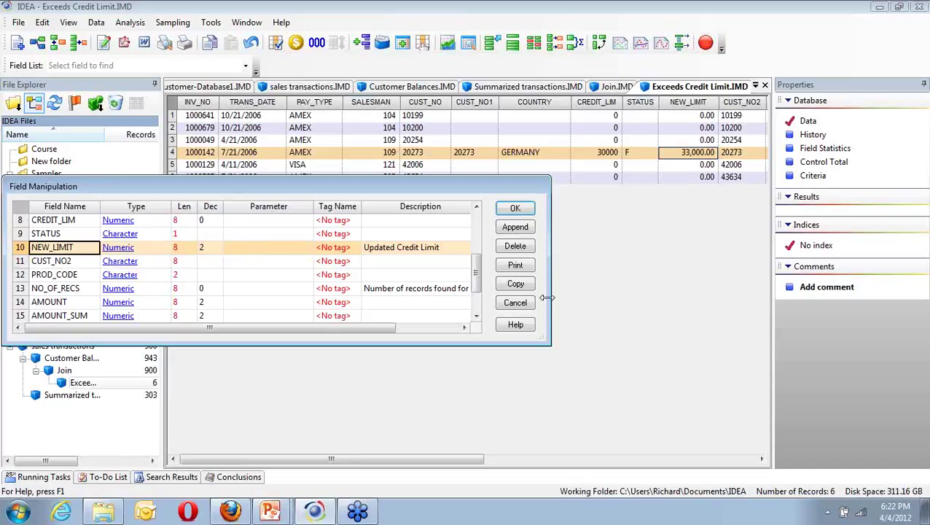
{"action": "left_click", "coordinate": [511, 250]}
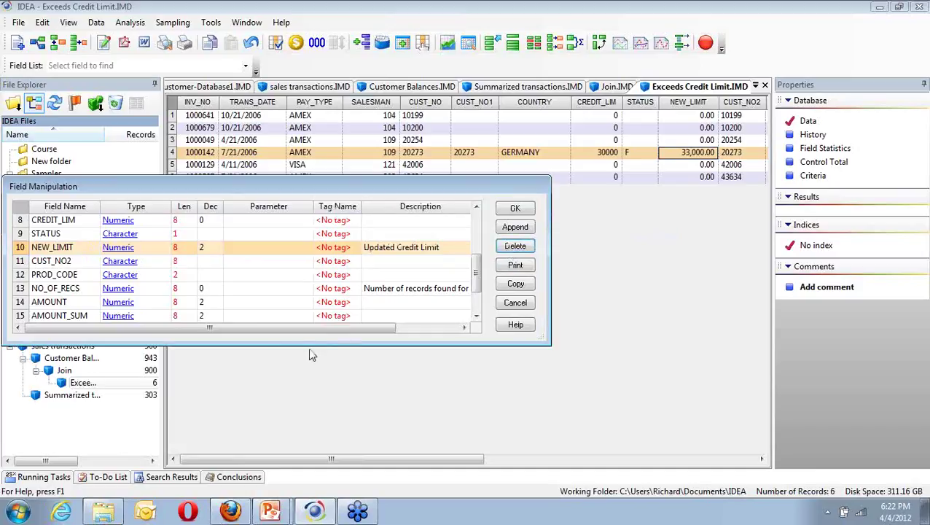
{"action": "left_click", "coordinate": [528, 250]}
{"action": "left_click", "coordinate": [593, 307]}
{"action": "left_click", "coordinate": [516, 306]}
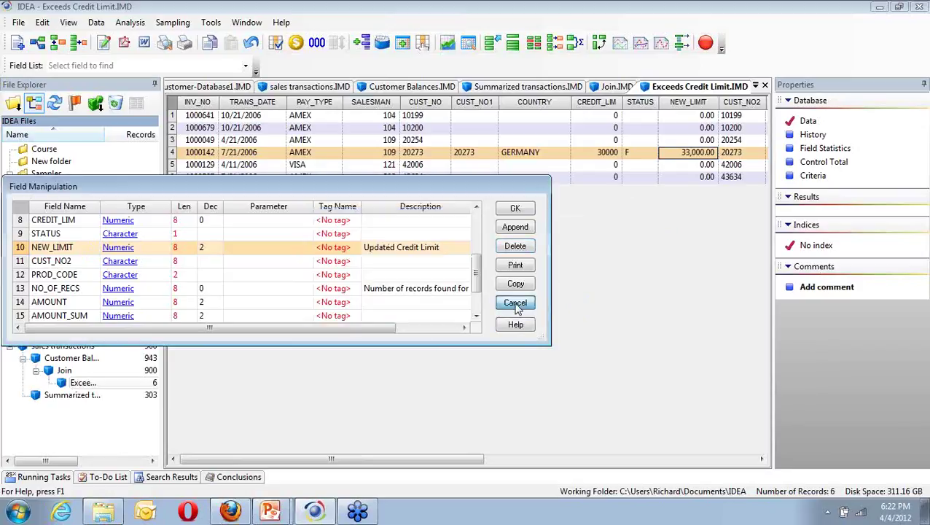
{"action": "left_click", "coordinate": [515, 307]}
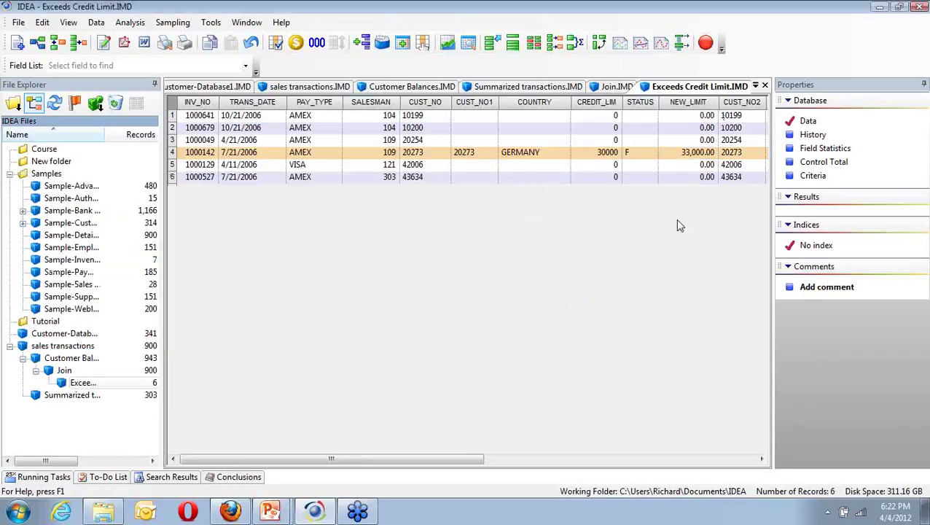
Step: Examine the equation behind the NEW_LIMIT virtual field in Customer Balances, and close its field definitions without saving
{"action": "left_click", "coordinate": [668, 459]}
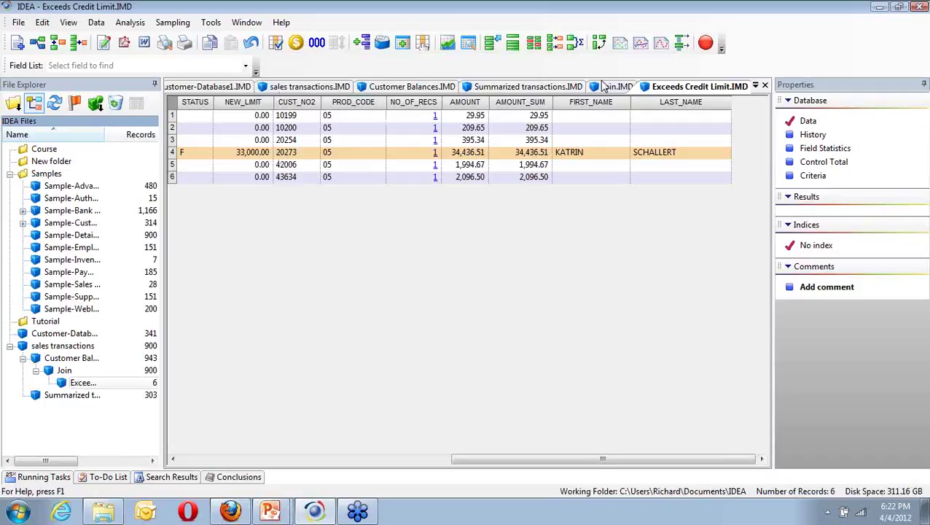
{"action": "left_click", "coordinate": [567, 87]}
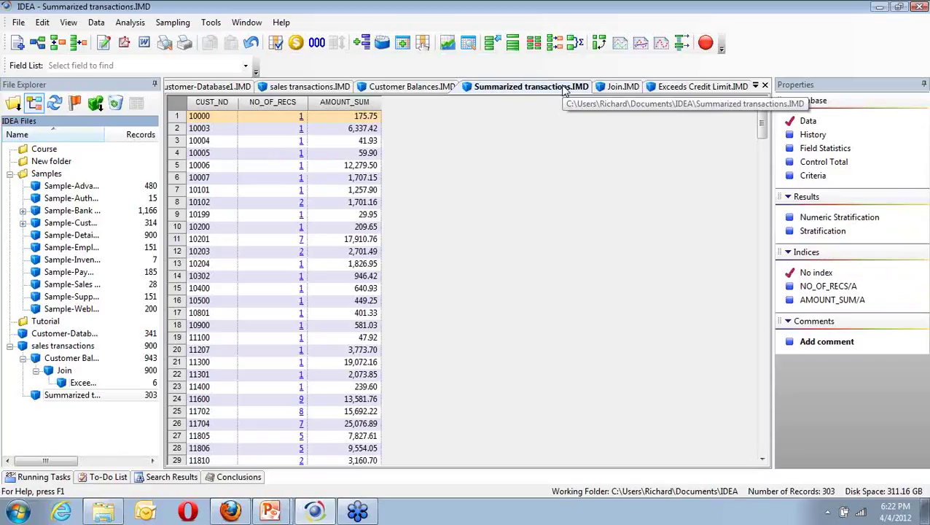
{"action": "key", "text": "ctrl+shift+Tab"}
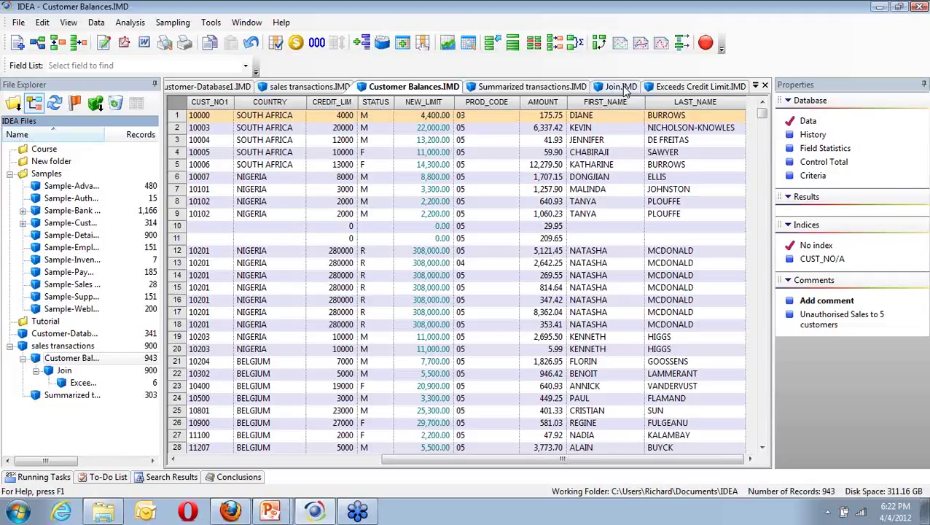
{"action": "key", "text": "ctrl+m"}
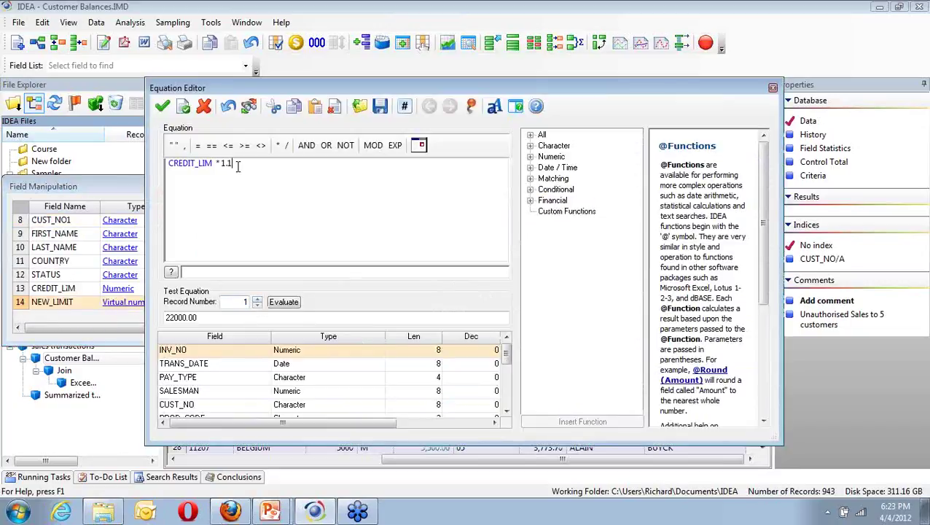
{"action": "left_click", "coordinate": [774, 89]}
{"action": "left_click", "coordinate": [515, 208]}
{"action": "left_click", "coordinate": [495, 307]}
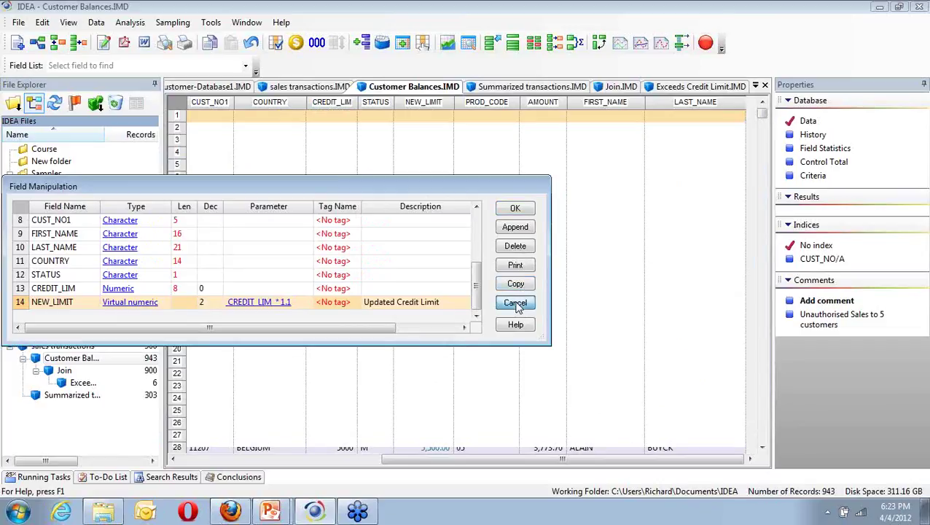
{"action": "left_click", "coordinate": [516, 303]}
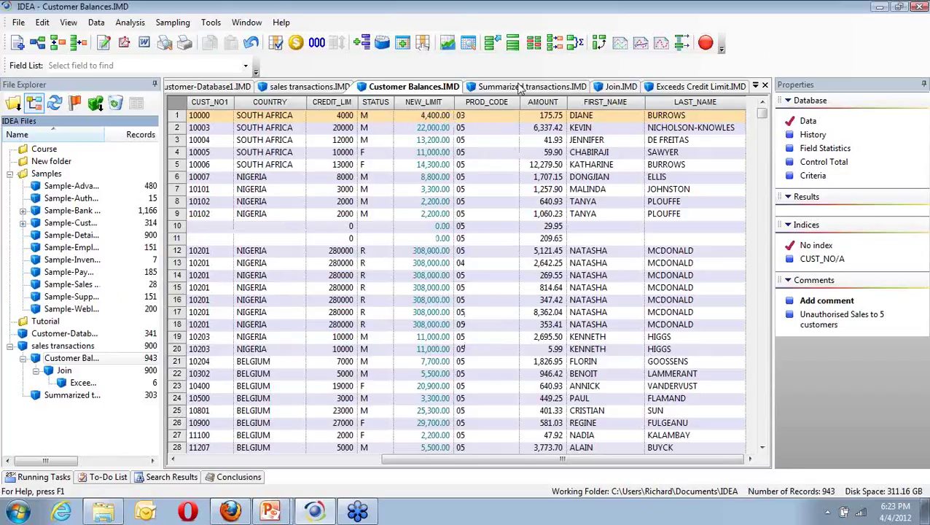
Step: Compare the Germany record's CREDIT_LIM, NEW_LIMIT and AMOUNT_SUM values in the Exceeds Credit Limit database
{"action": "left_click", "coordinate": [700, 86]}
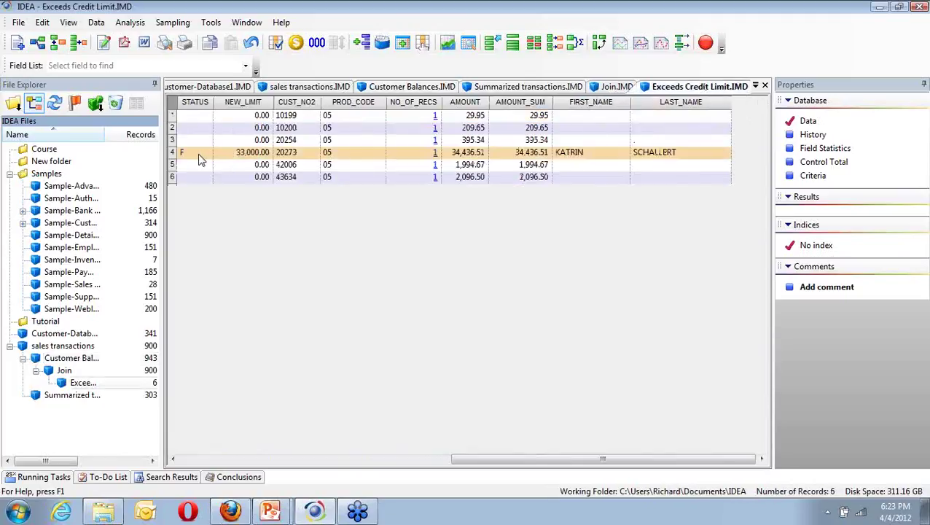
{"action": "left_click", "coordinate": [418, 465]}
{"action": "left_click", "coordinate": [418, 465]}
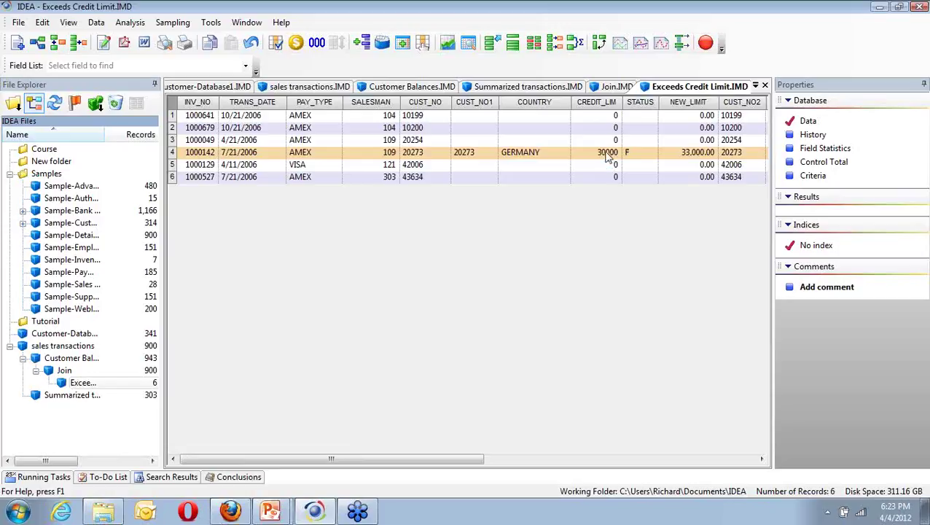
{"action": "left_click", "coordinate": [644, 460]}
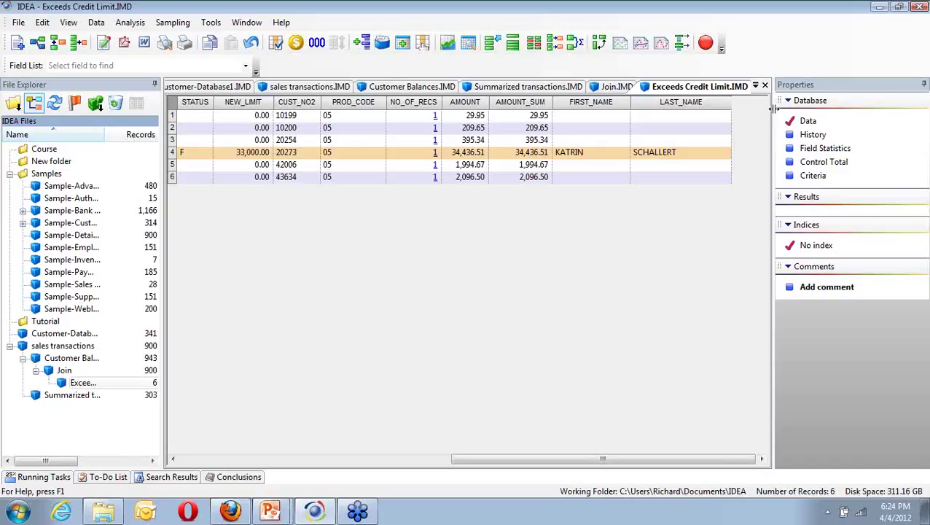
Step: Close the Exceeds Credit Limit, Customer Balances and Join databases
{"action": "left_click", "coordinate": [765, 87]}
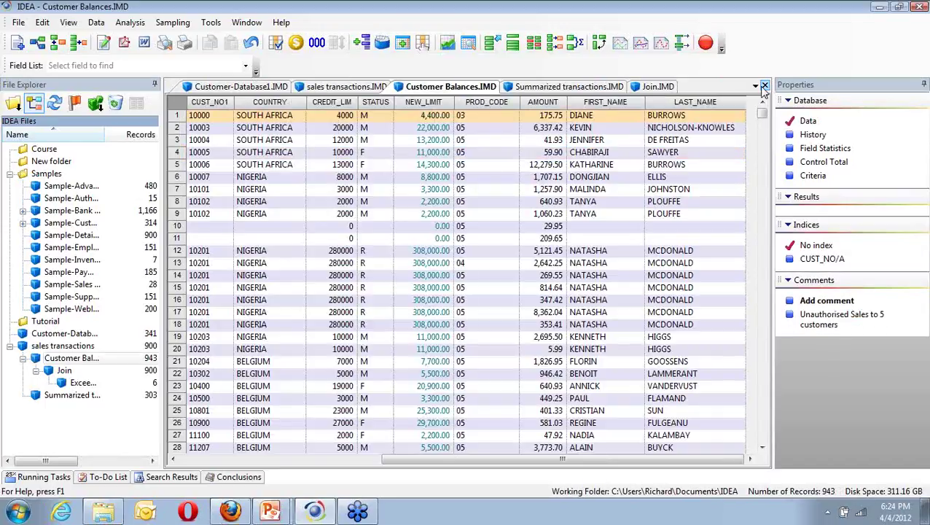
{"action": "left_click", "coordinate": [764, 87]}
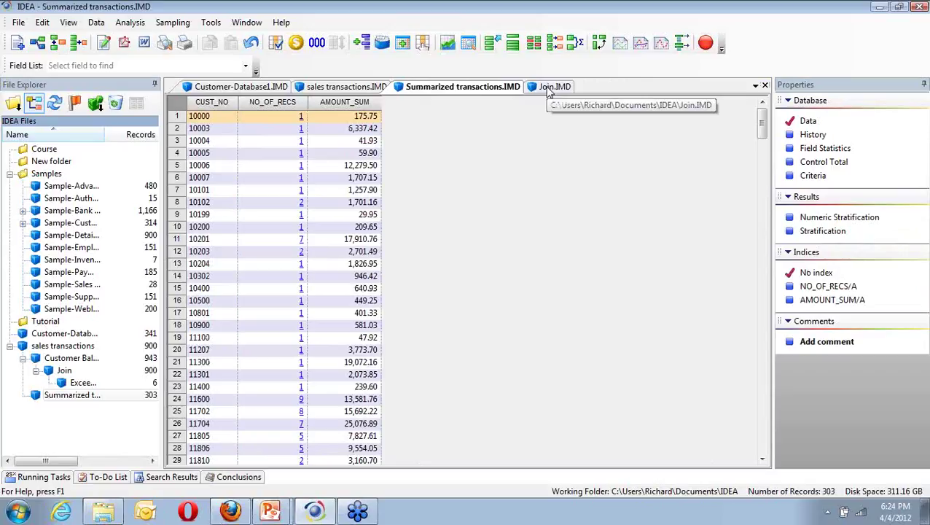
{"action": "left_click", "coordinate": [550, 87]}
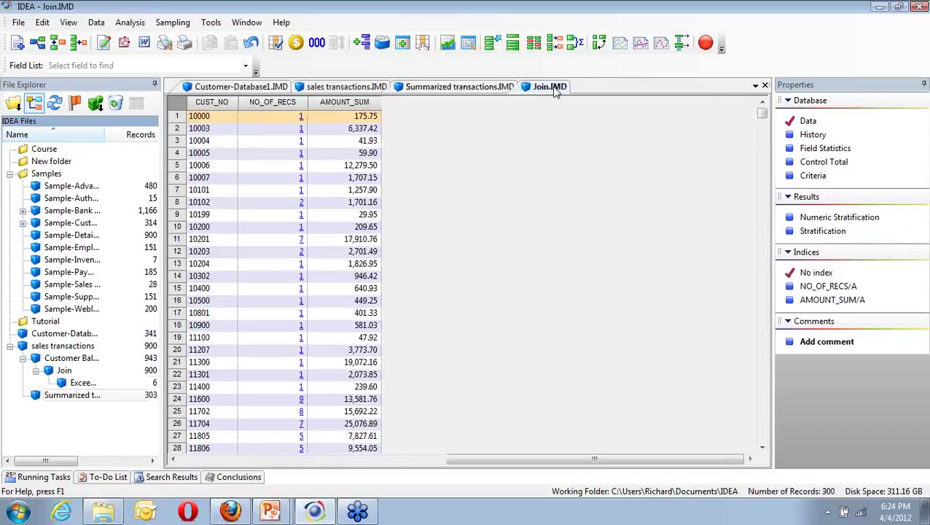
{"action": "middle_click", "coordinate": [555, 89]}
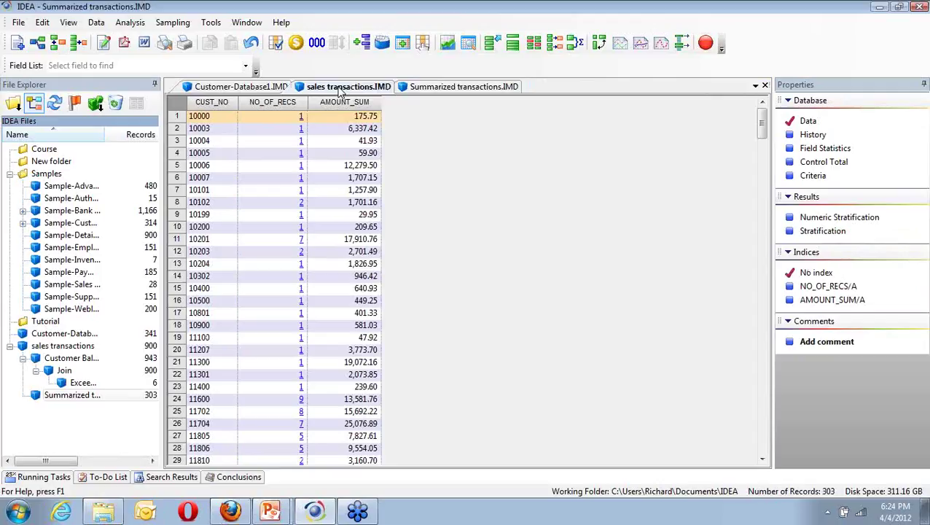
Step: Show the sales transactions database, reopen Customer Balances, and switch to the IDEA3.ppt slide show in PowerPoint
{"action": "left_click", "coordinate": [339, 87]}
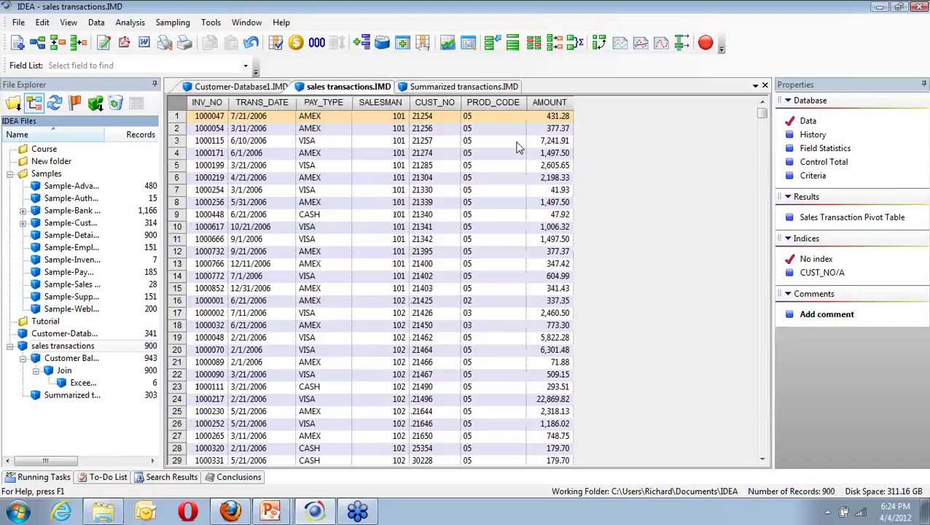
{"action": "scroll", "coordinate": [380, 277], "scroll_direction": "right", "scroll_amount": 5}
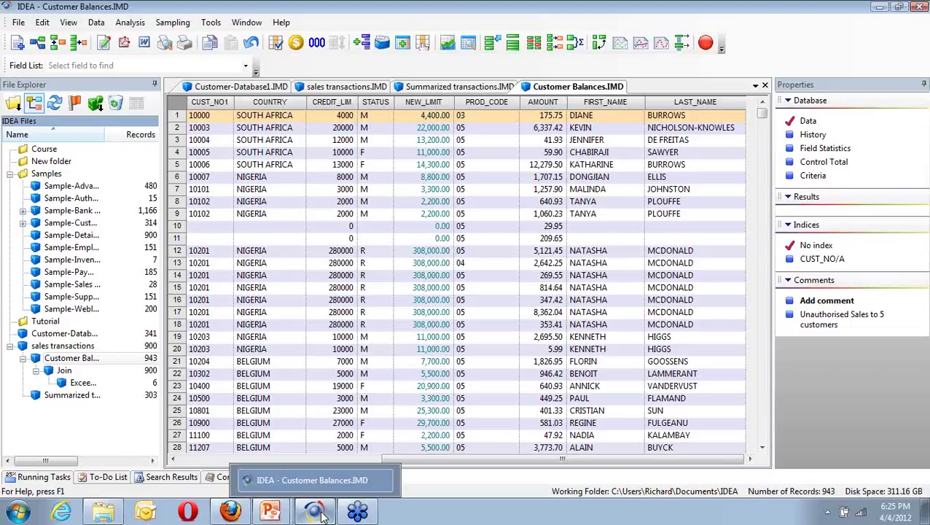
{"action": "mouse_move", "coordinate": [270, 514]}
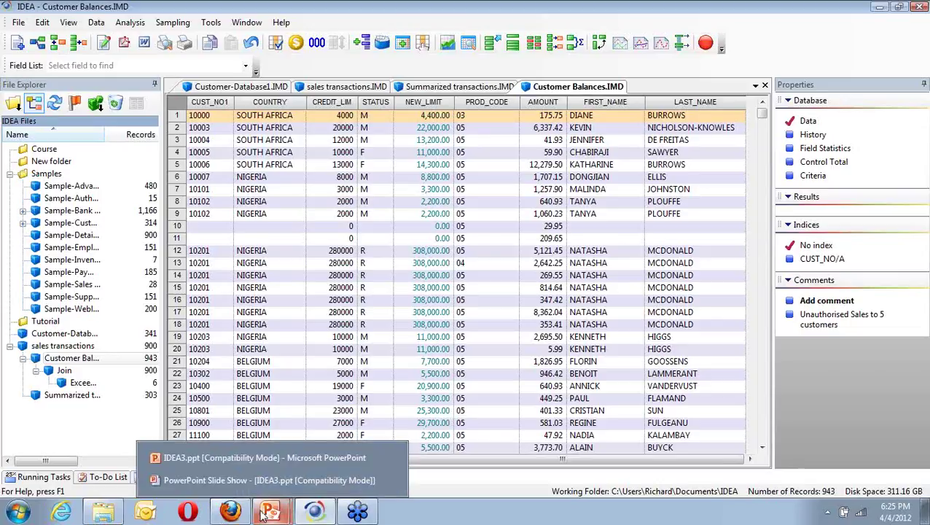
{"action": "left_click", "coordinate": [290, 481]}
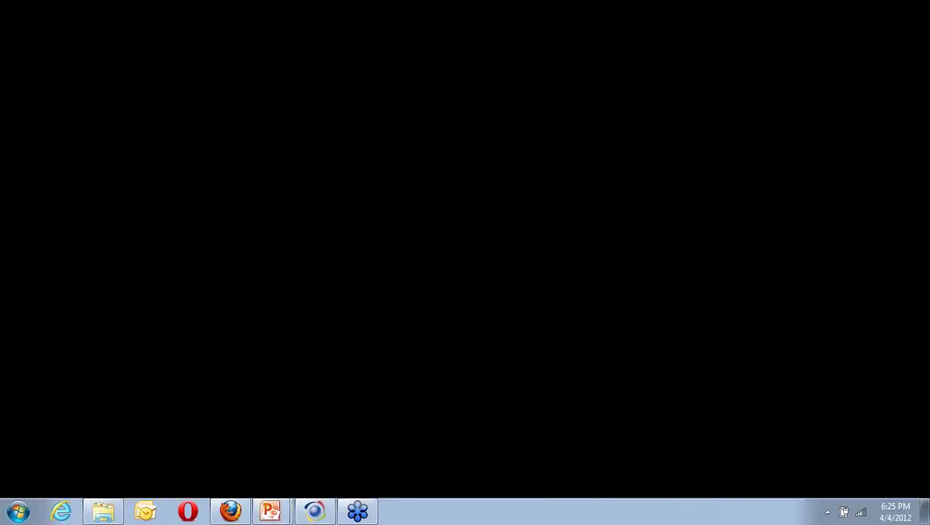